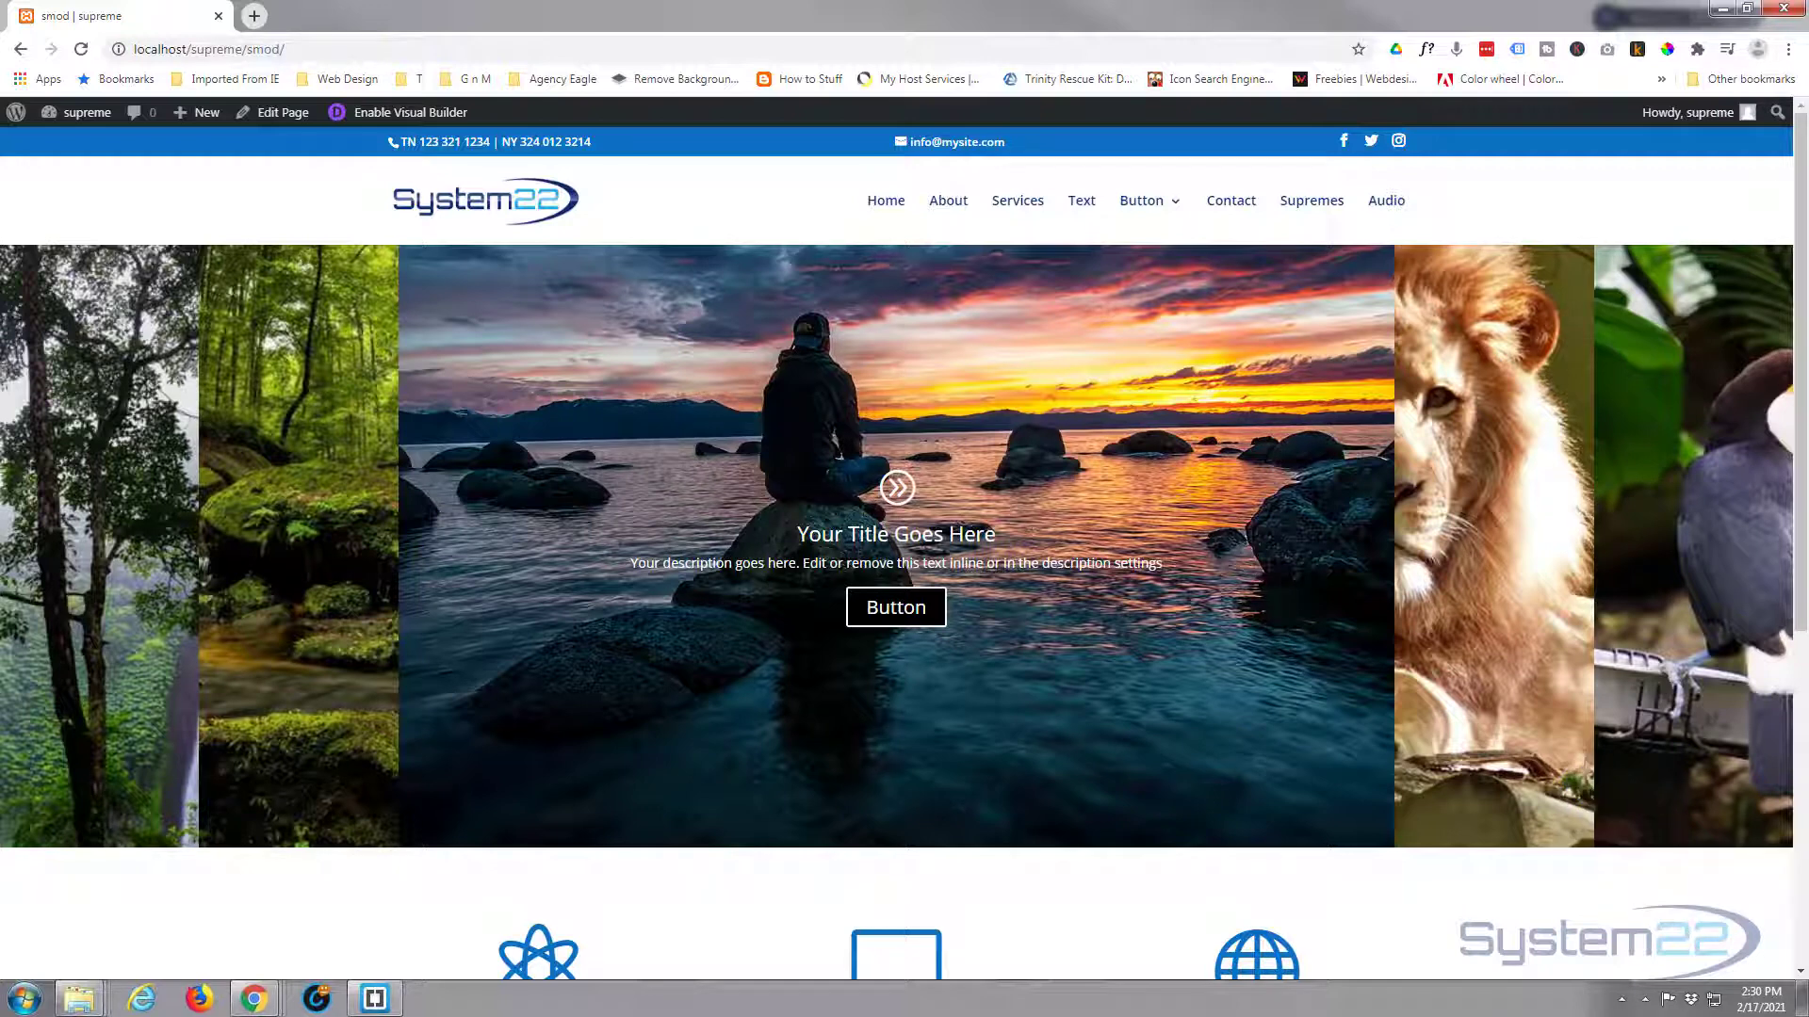
# - Expand the waterfall, forest stream, sunset lake, lion and toucan panels one after another
pyautogui.click(86, 570)
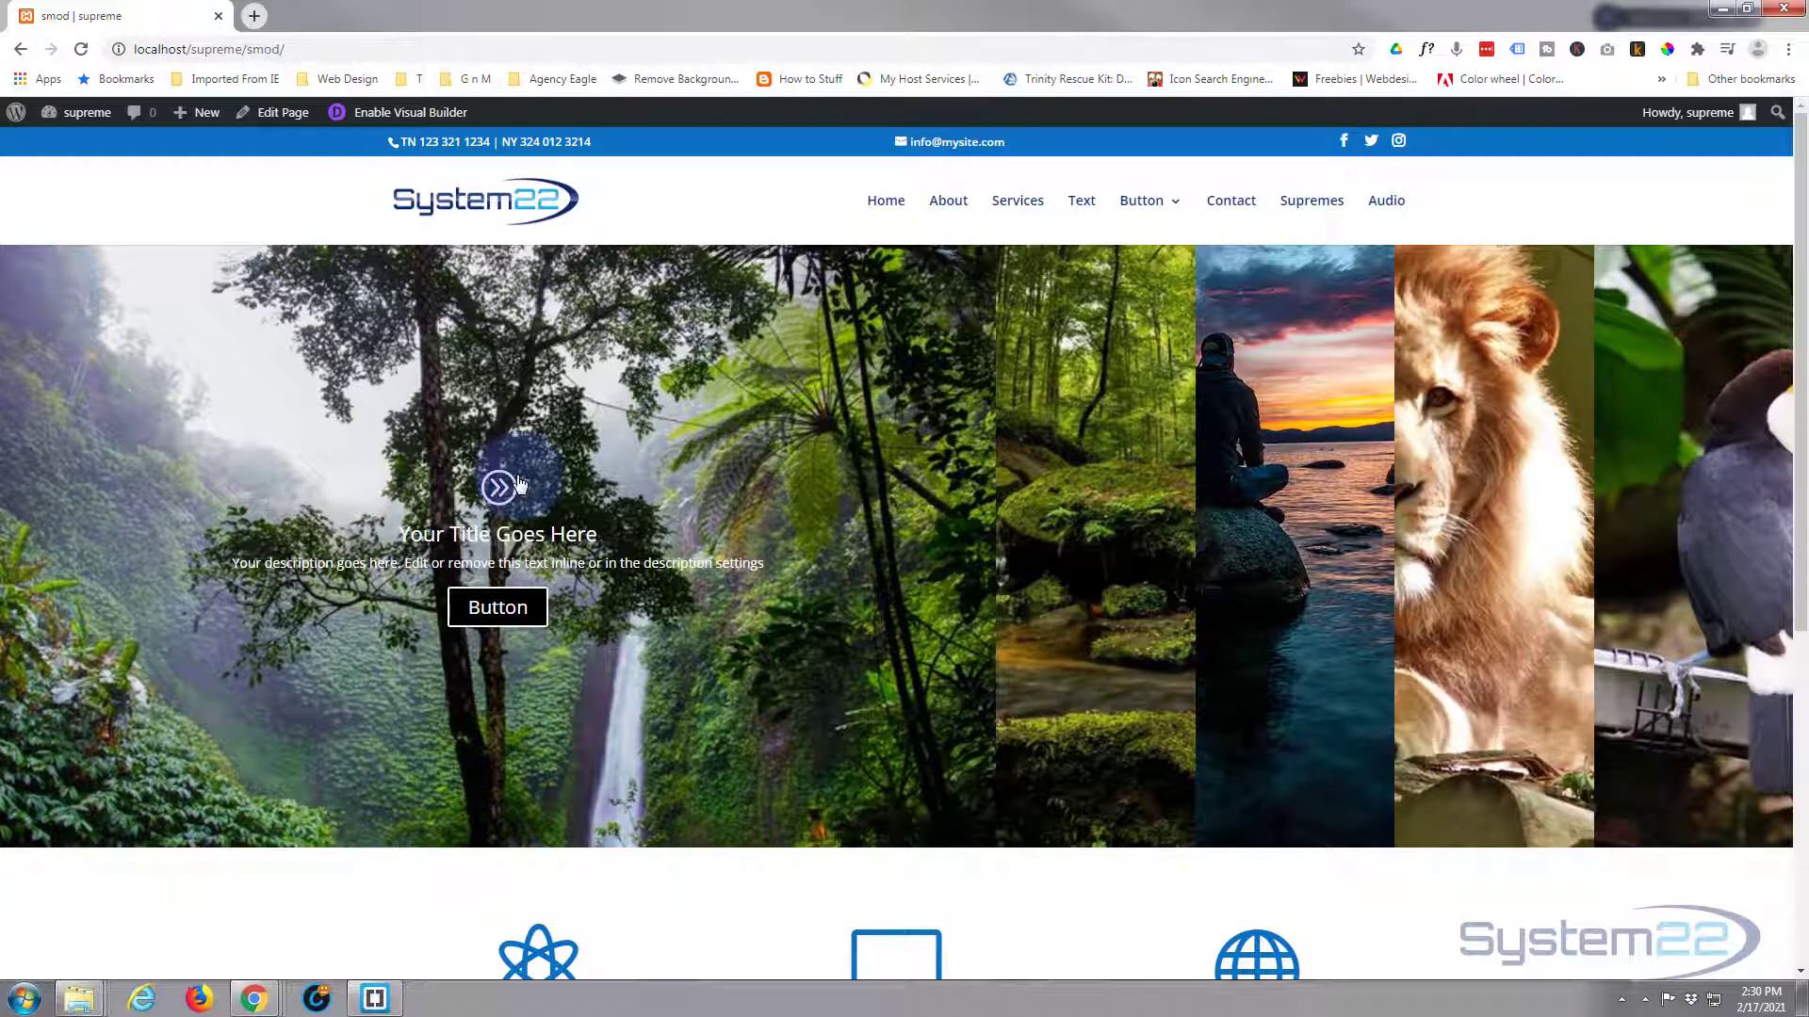
pyautogui.click(1099, 658)
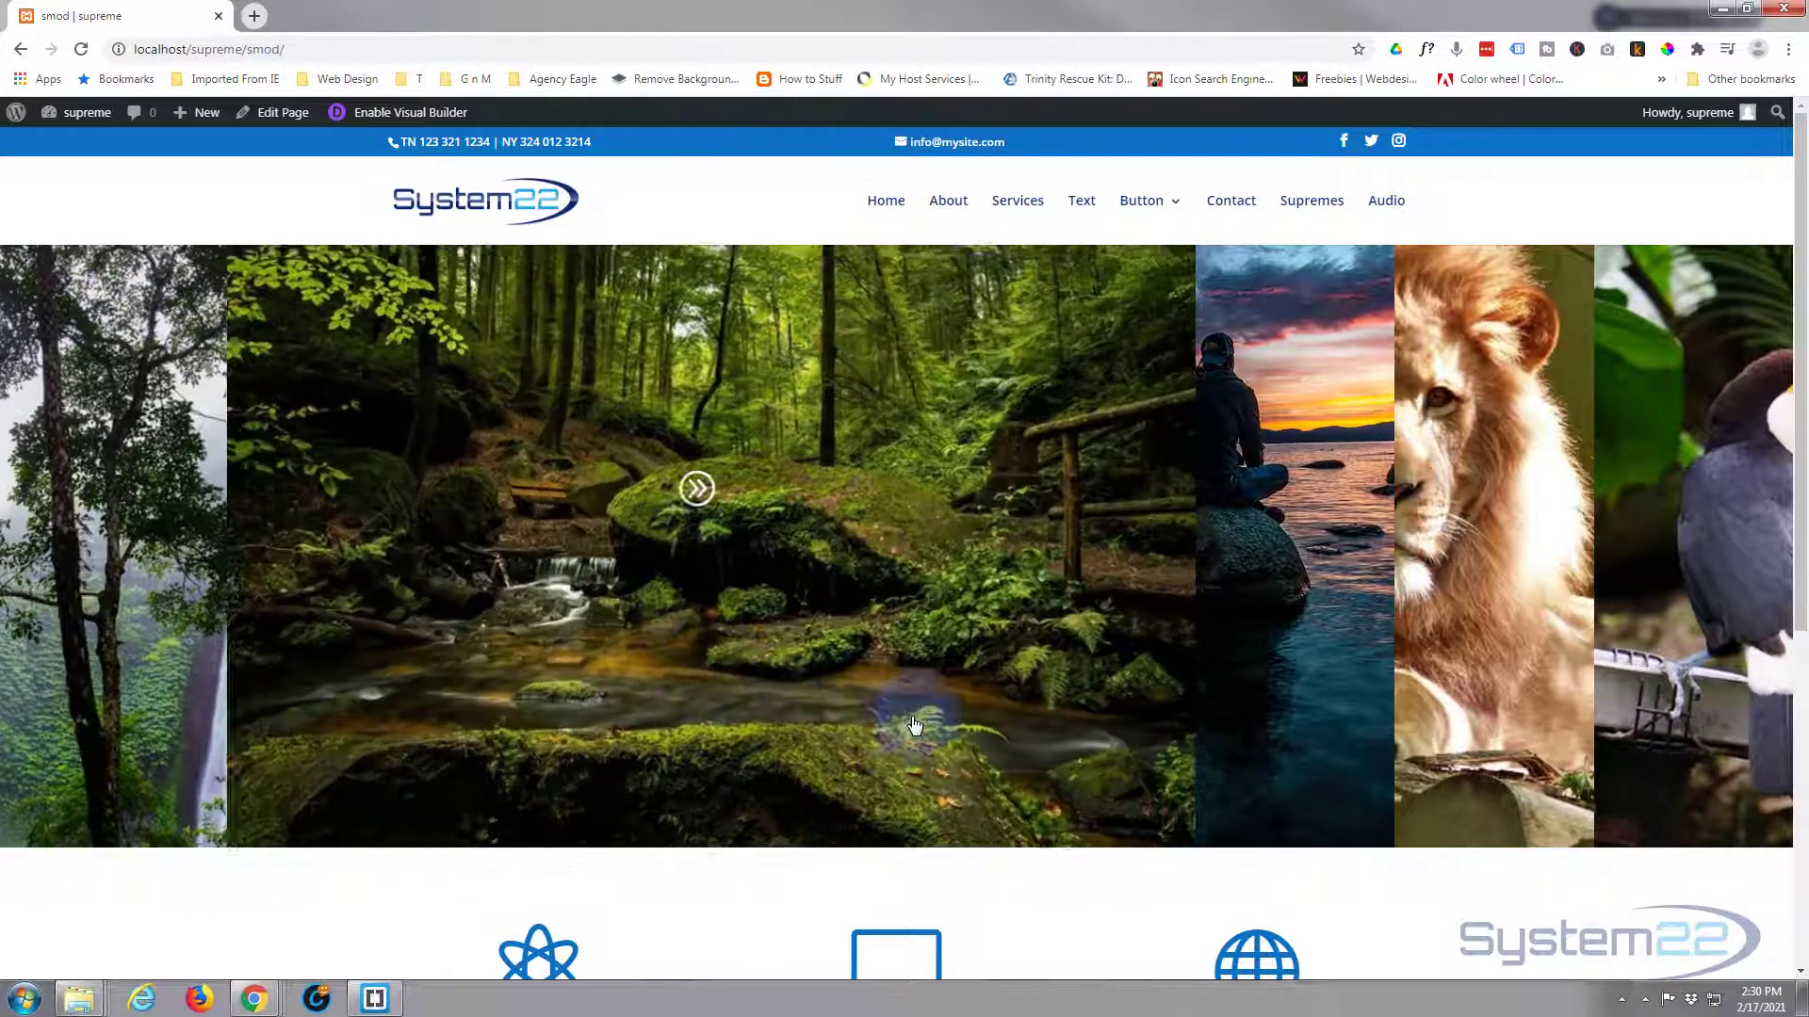
pyautogui.click(1298, 646)
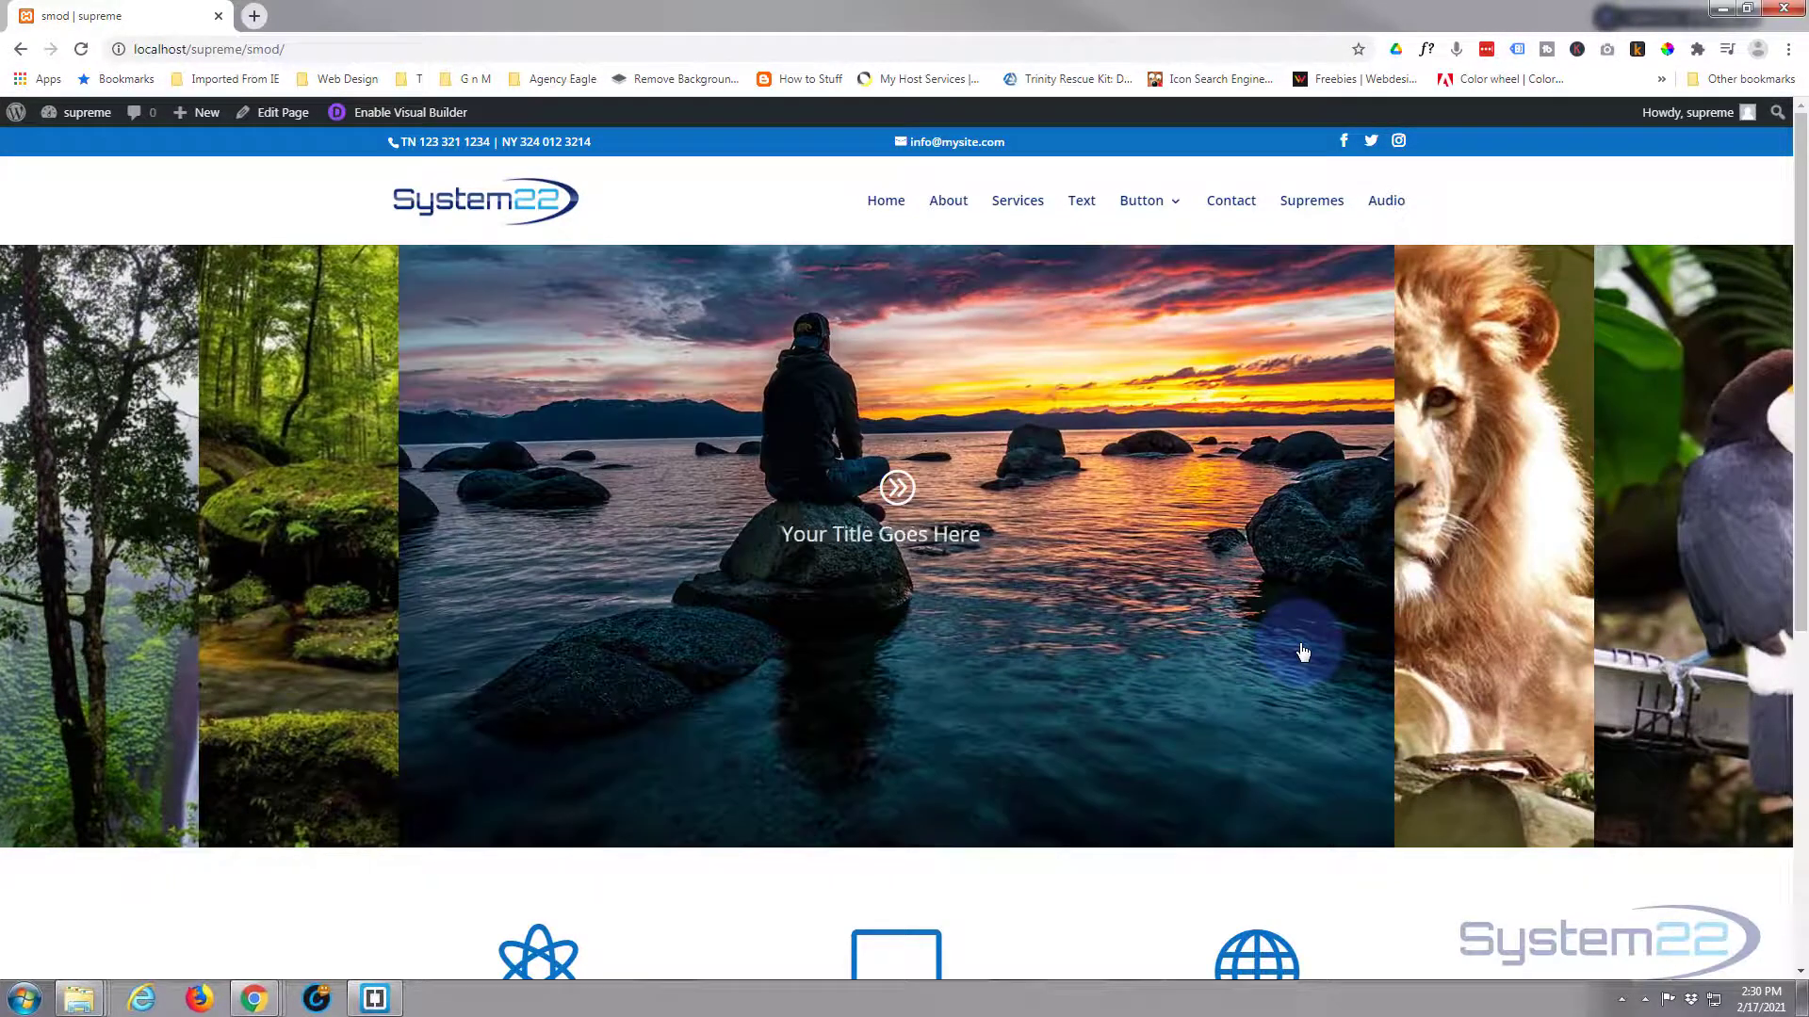
pyautogui.click(1468, 627)
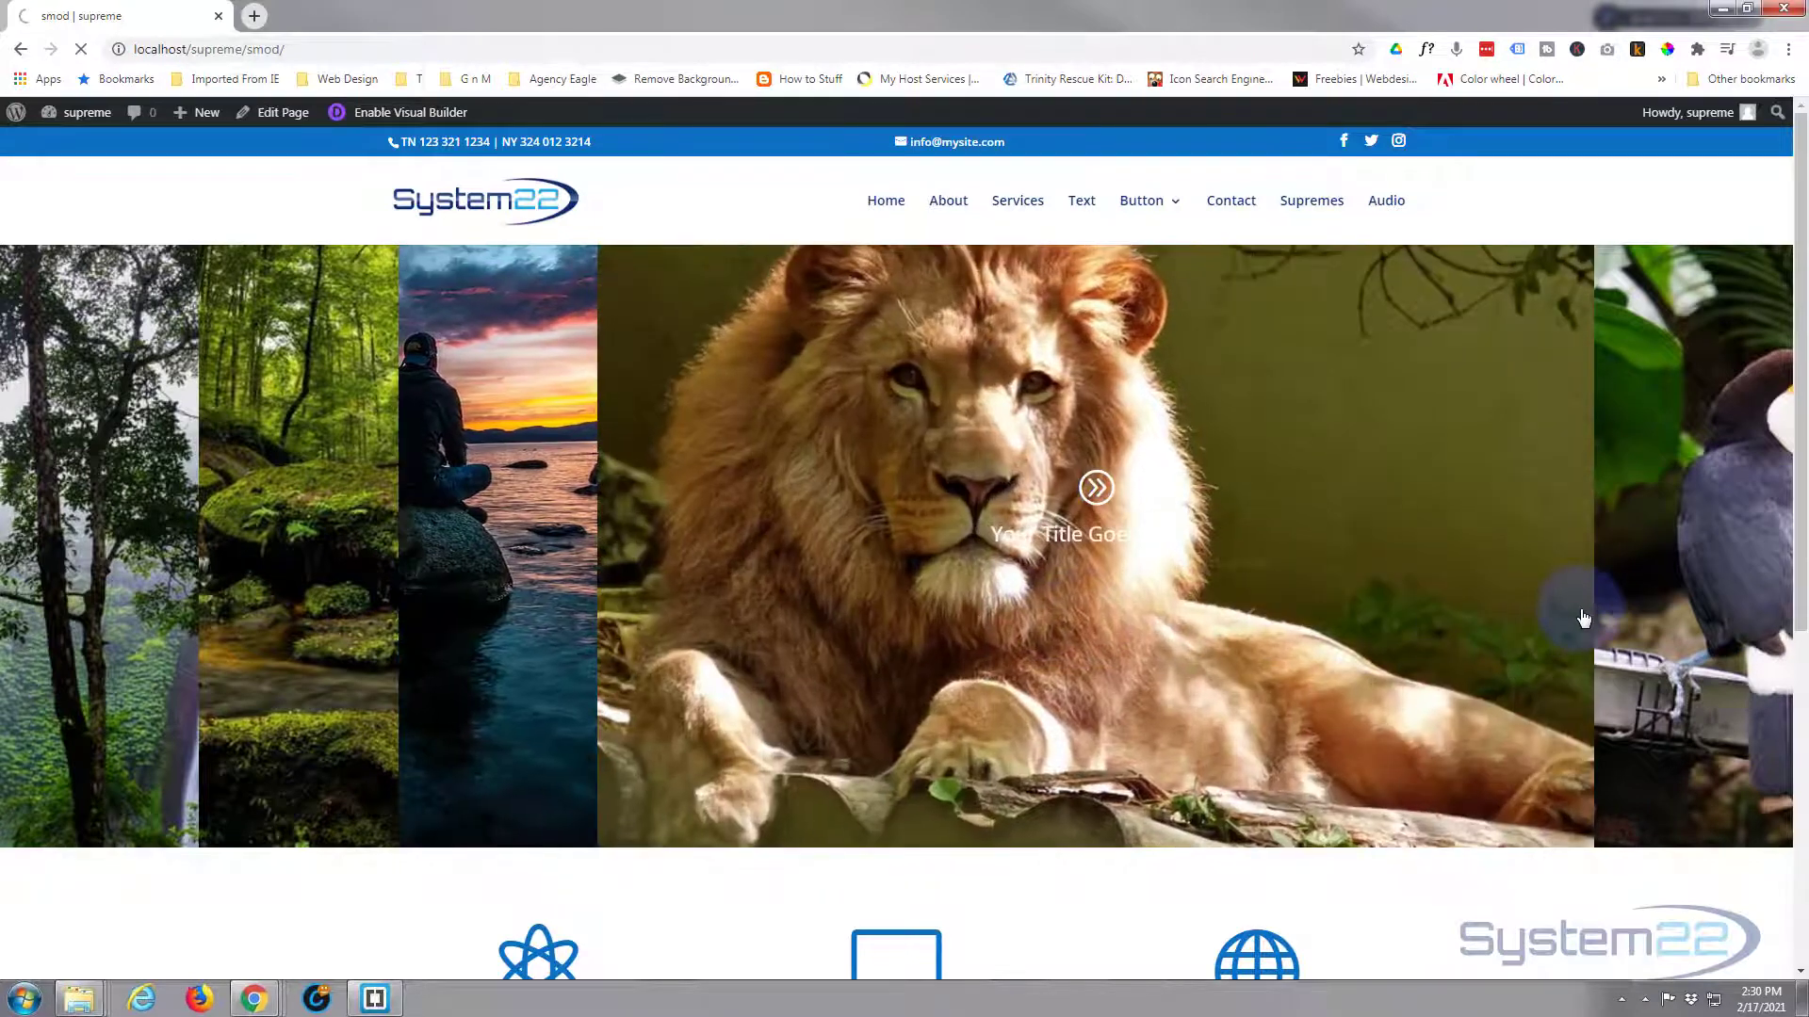
pyautogui.click(1698, 601)
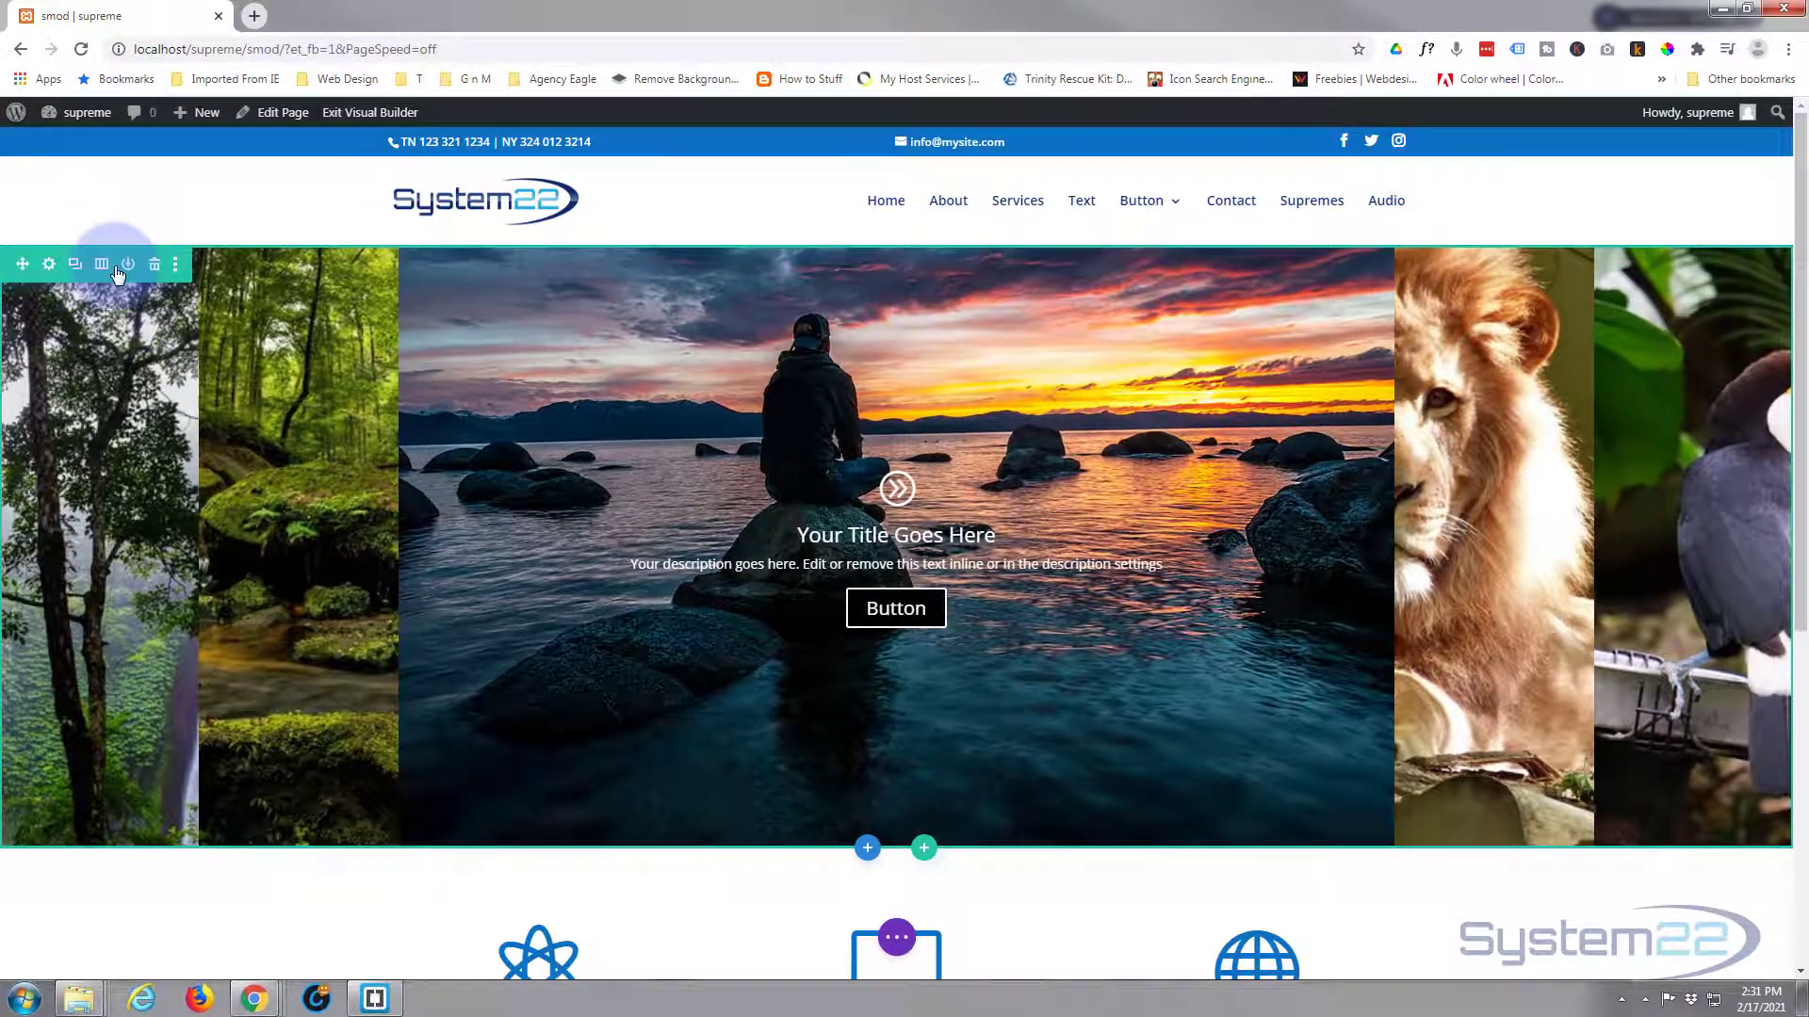
# - Delete the fullwidth slider section and add a regular section with a one-column row
pyautogui.click(155, 268)
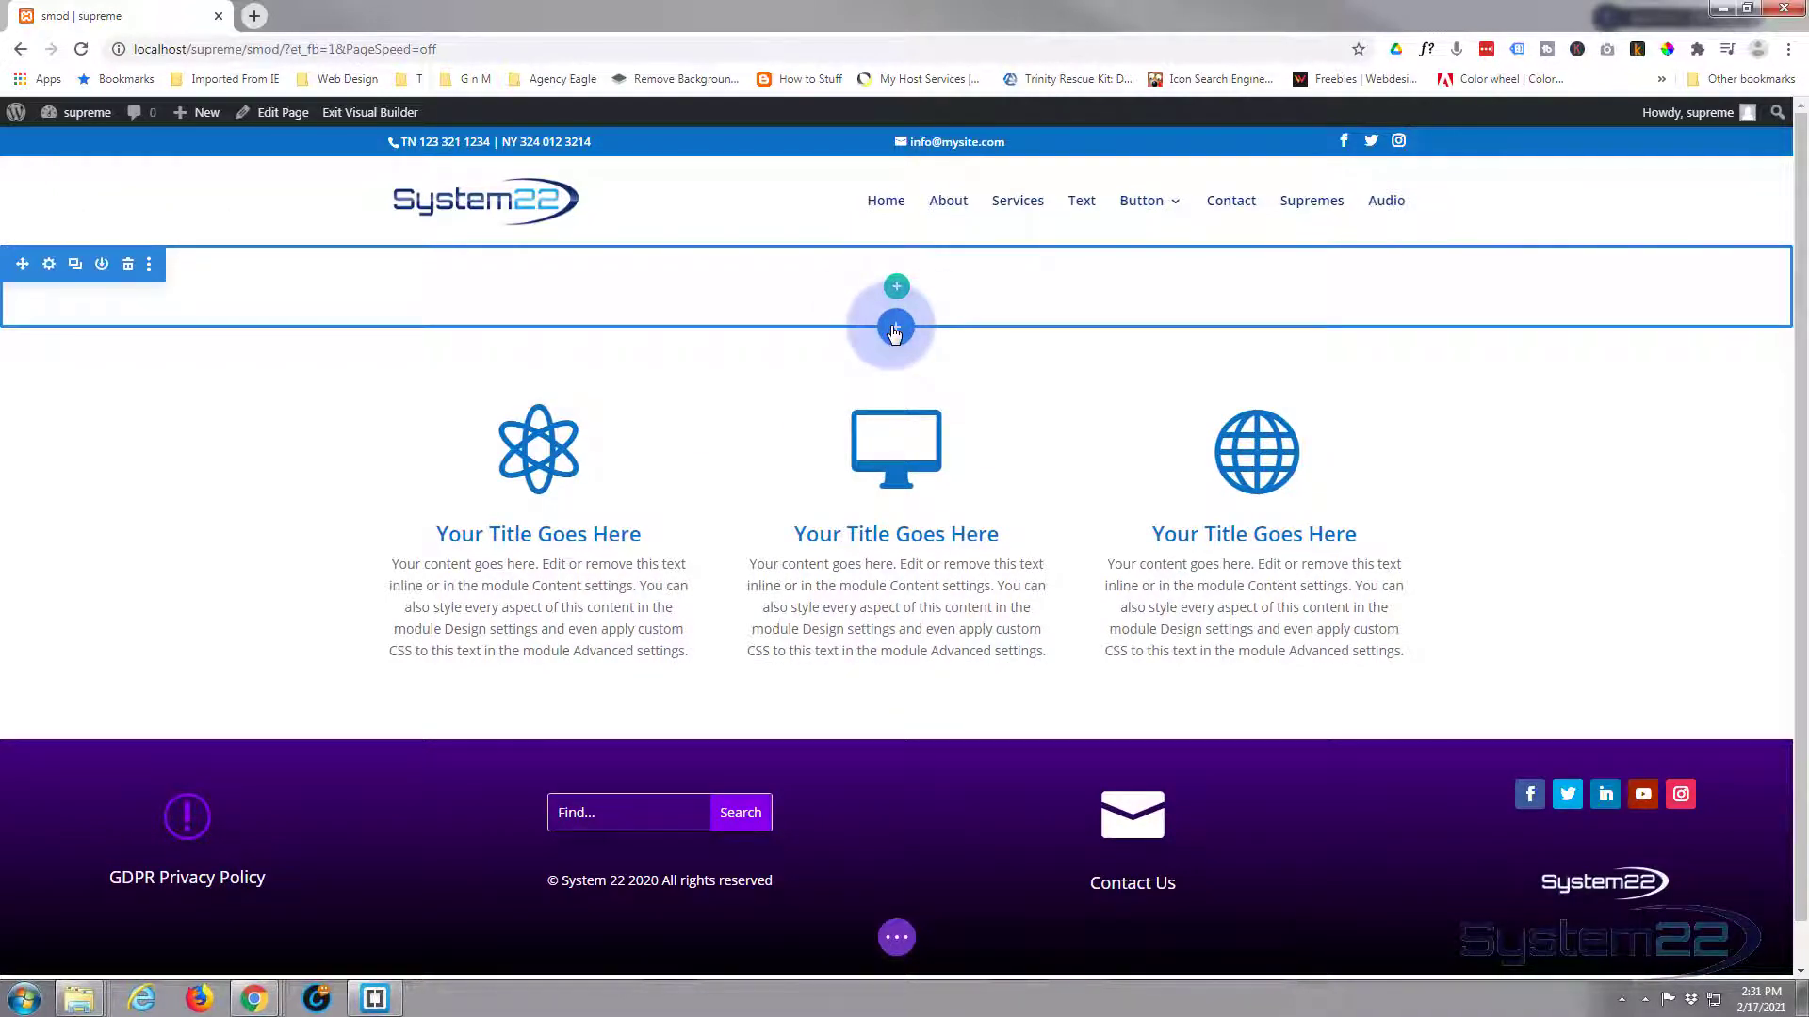
pyautogui.click(894, 330)
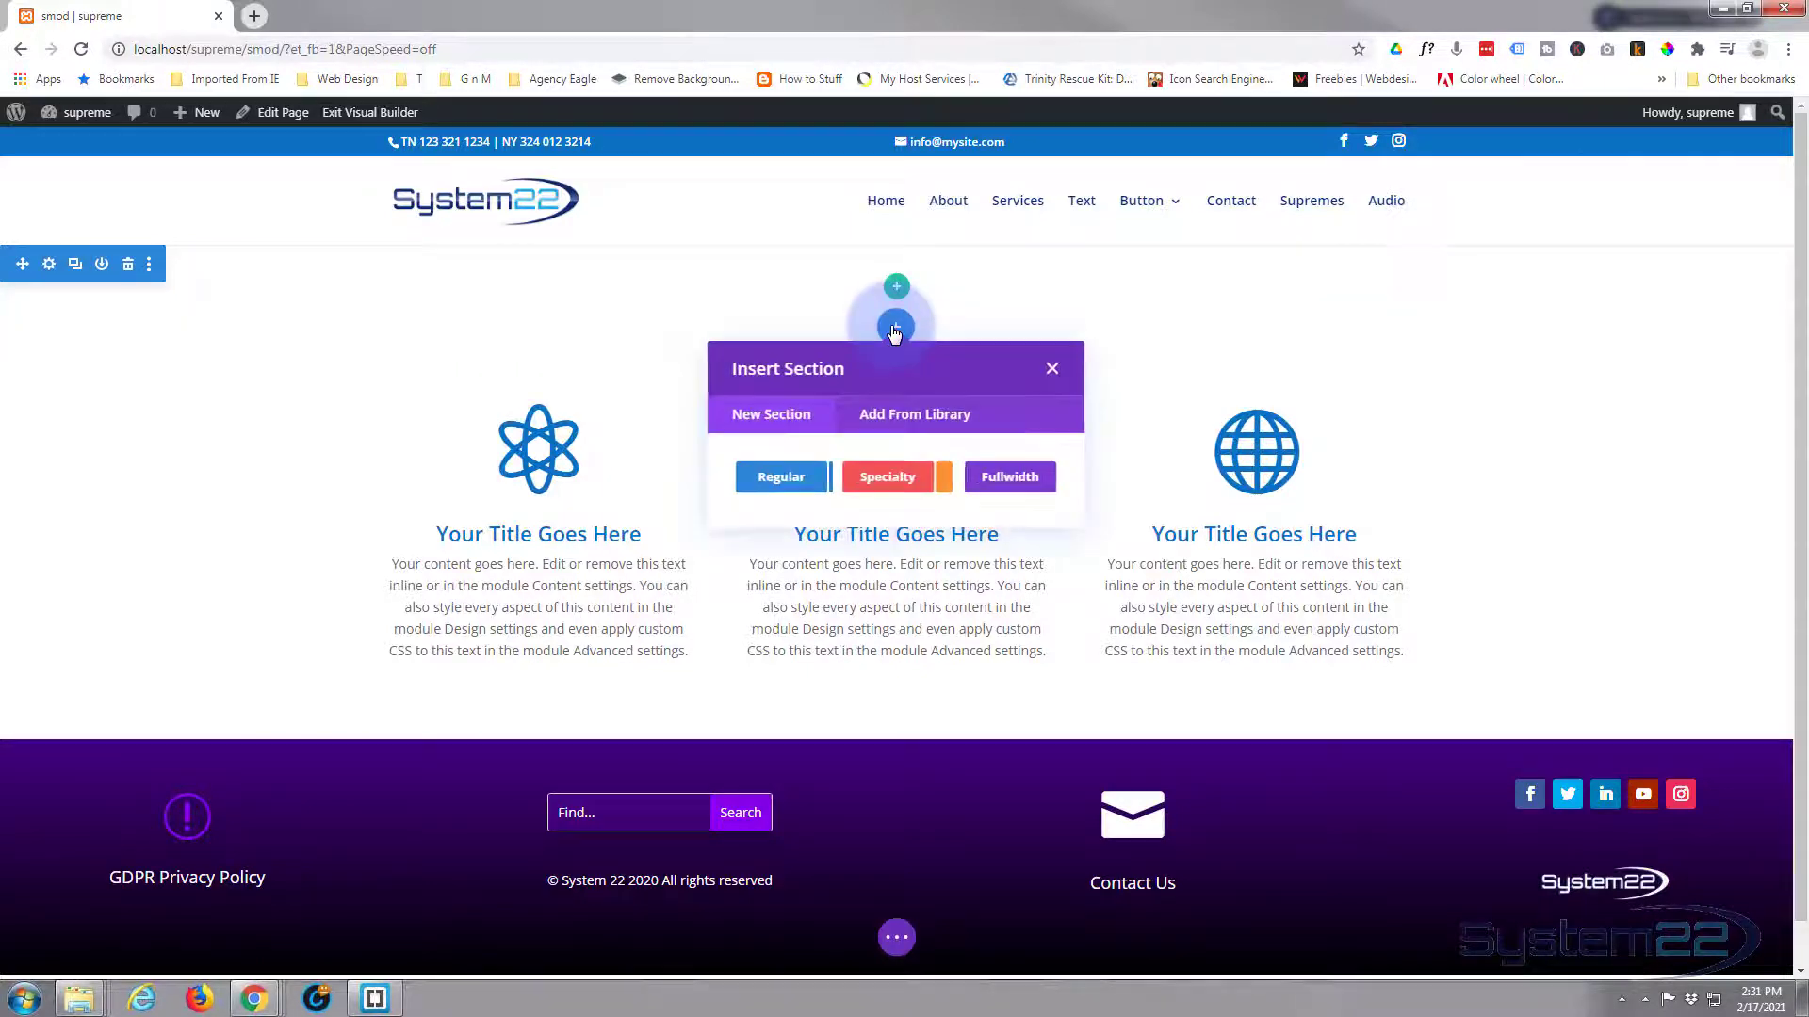
pyautogui.click(793, 476)
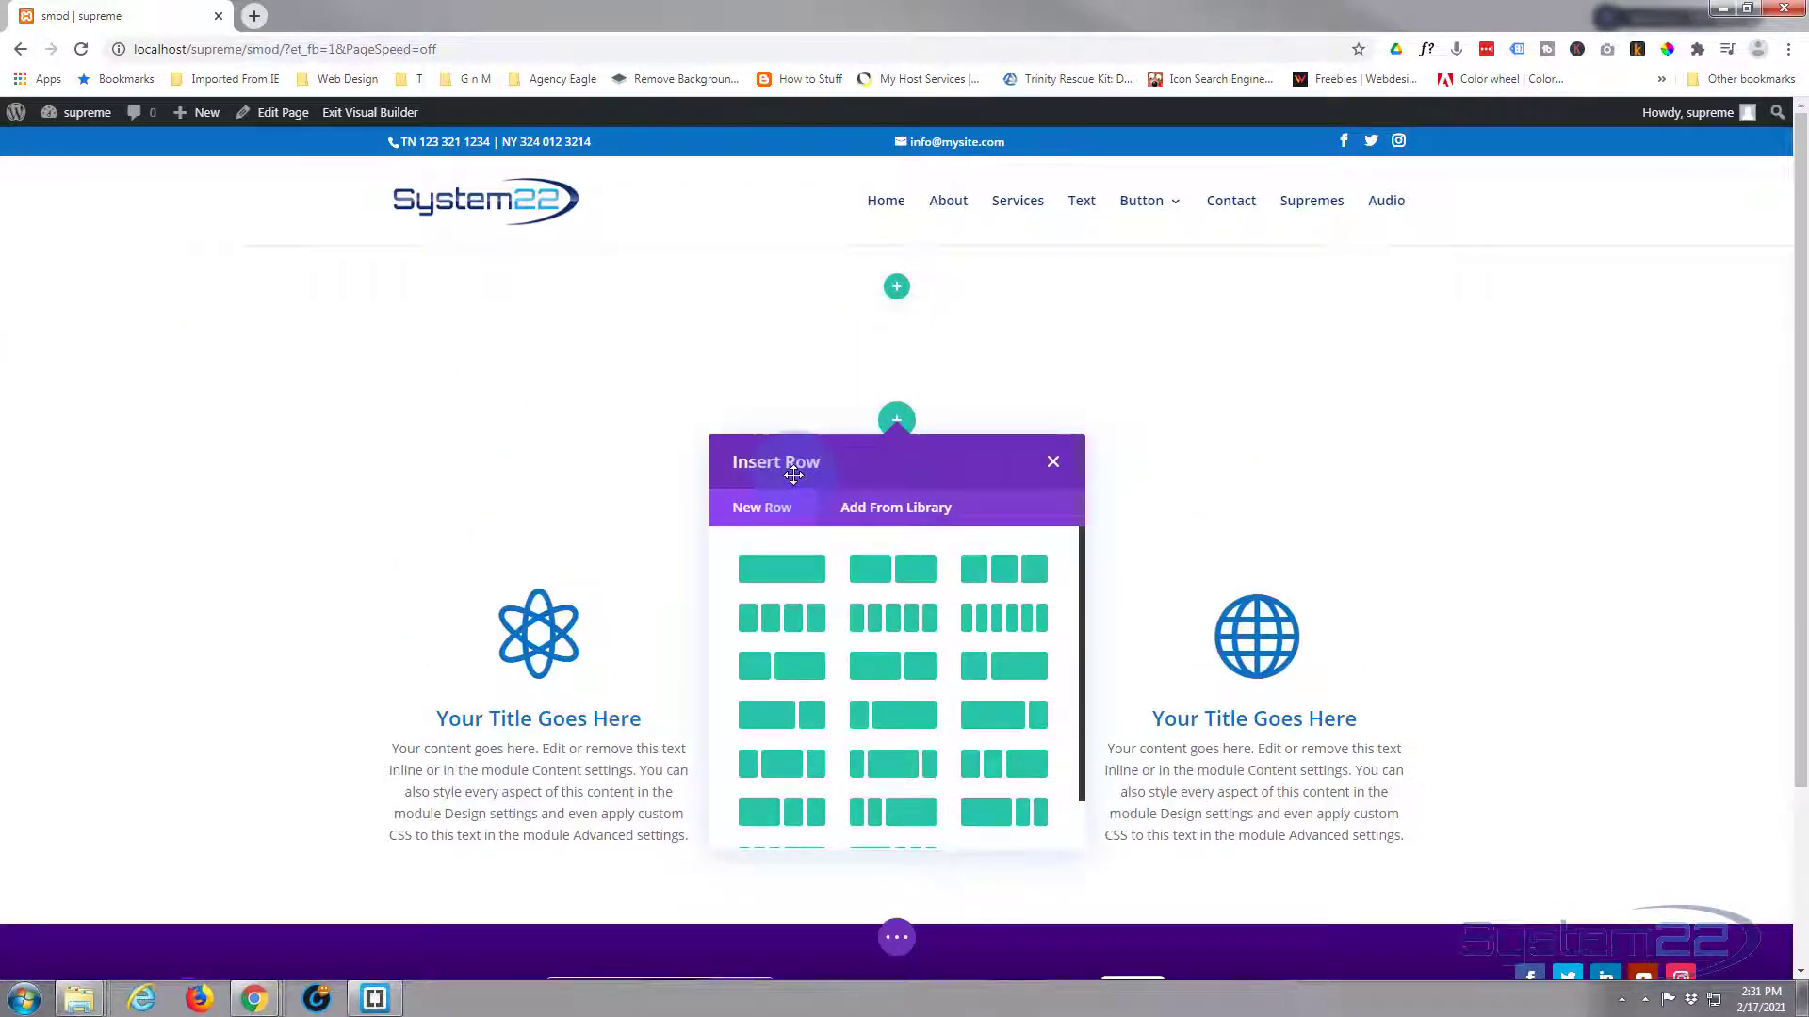
pyautogui.click(798, 578)
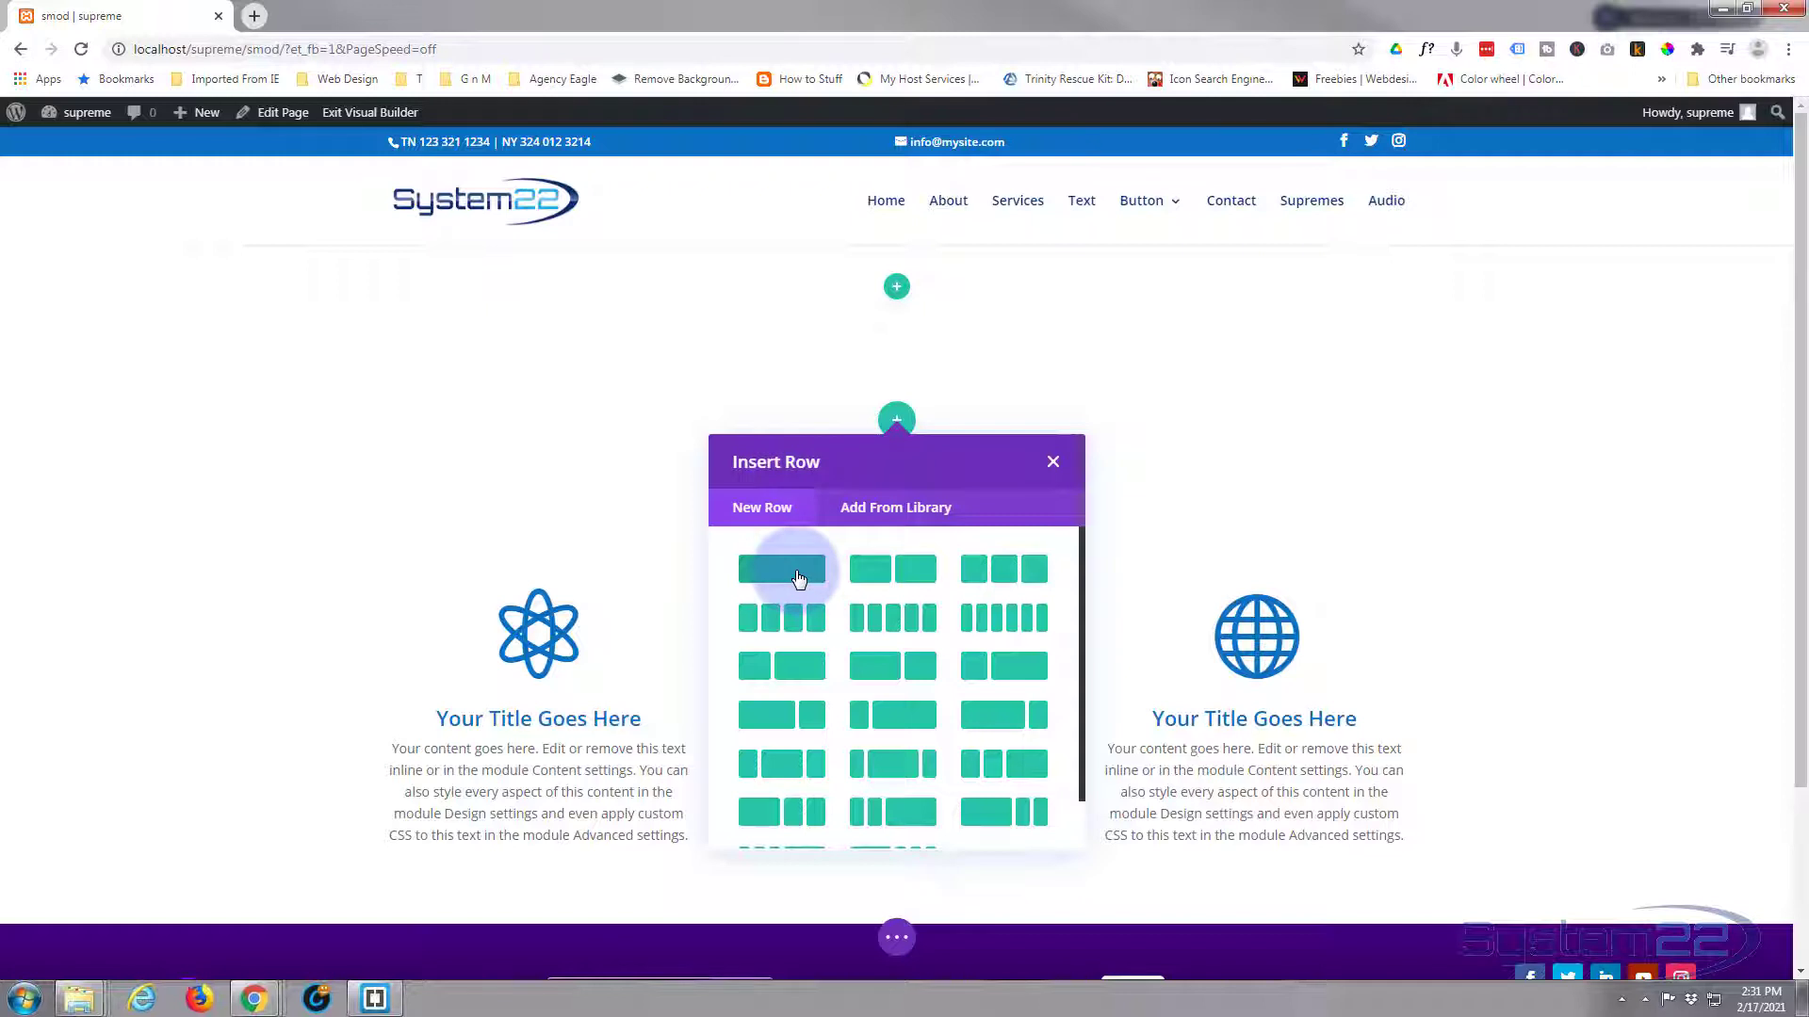
pyautogui.click(778, 578)
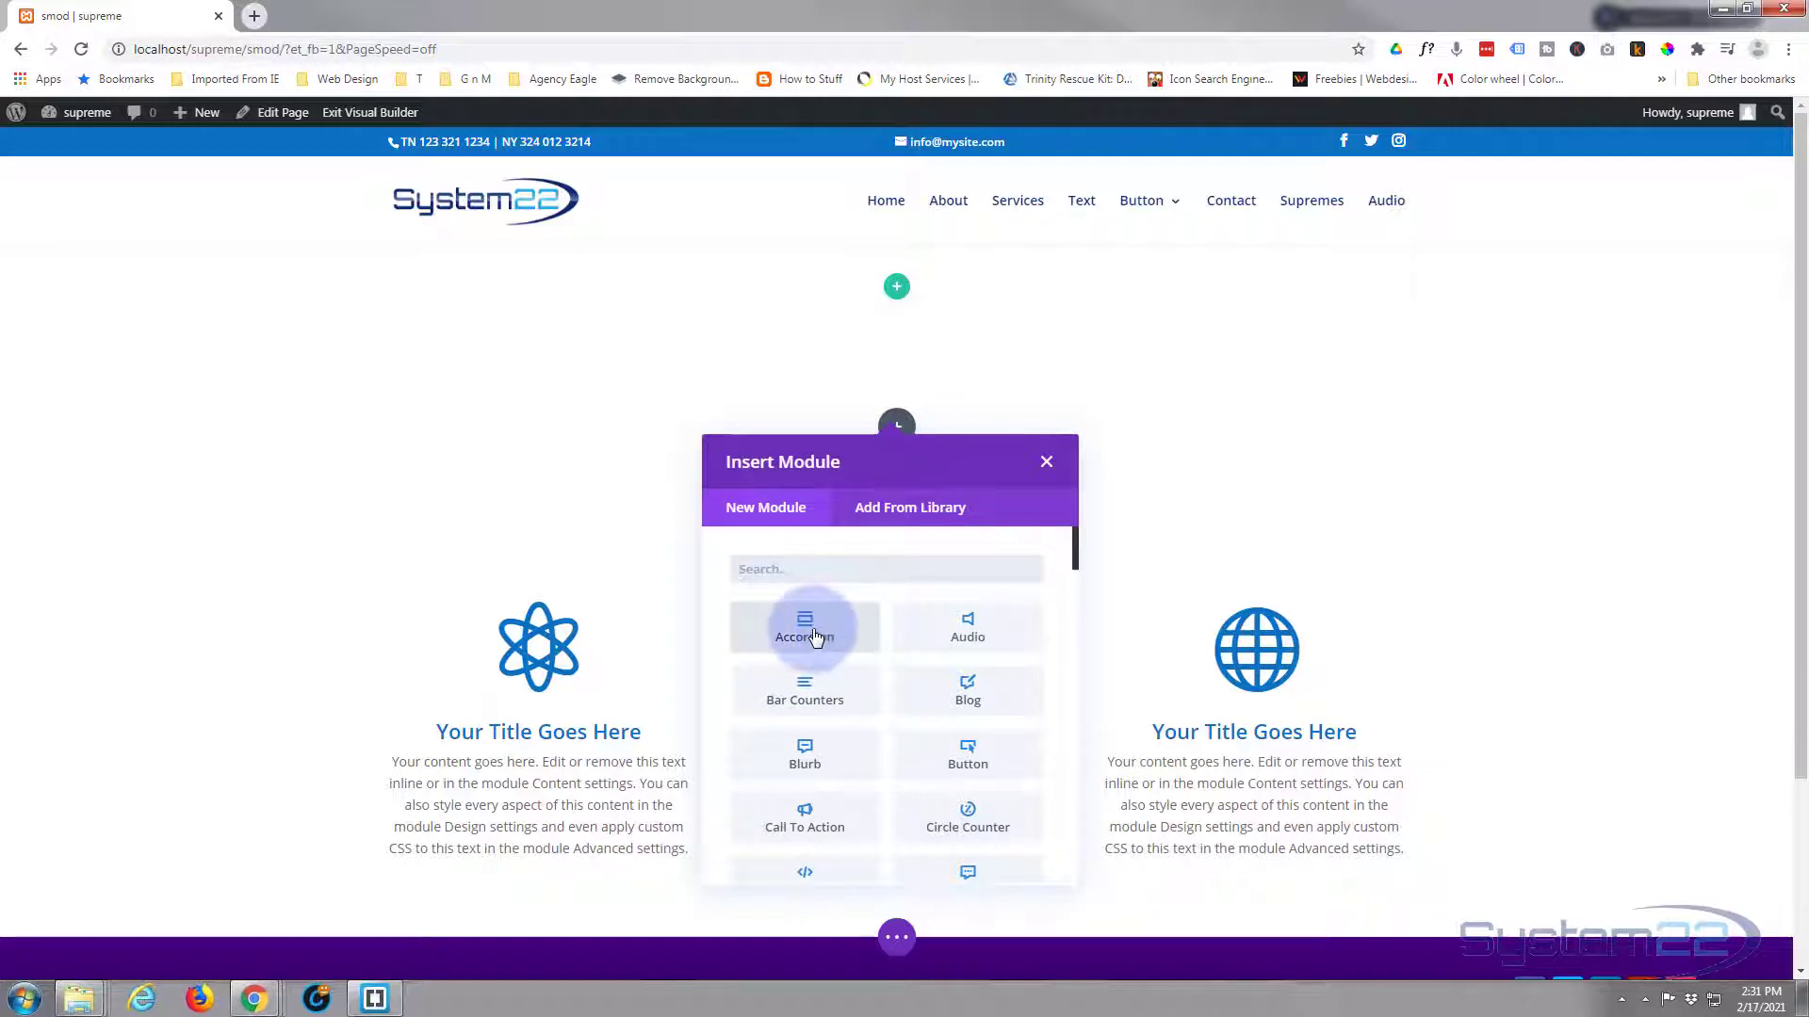
# - Browse the Insert Module list of standard and Supreme modules
pyautogui.scroll(-2, 810, 641)
pyautogui.scroll(-6, 797, 641)
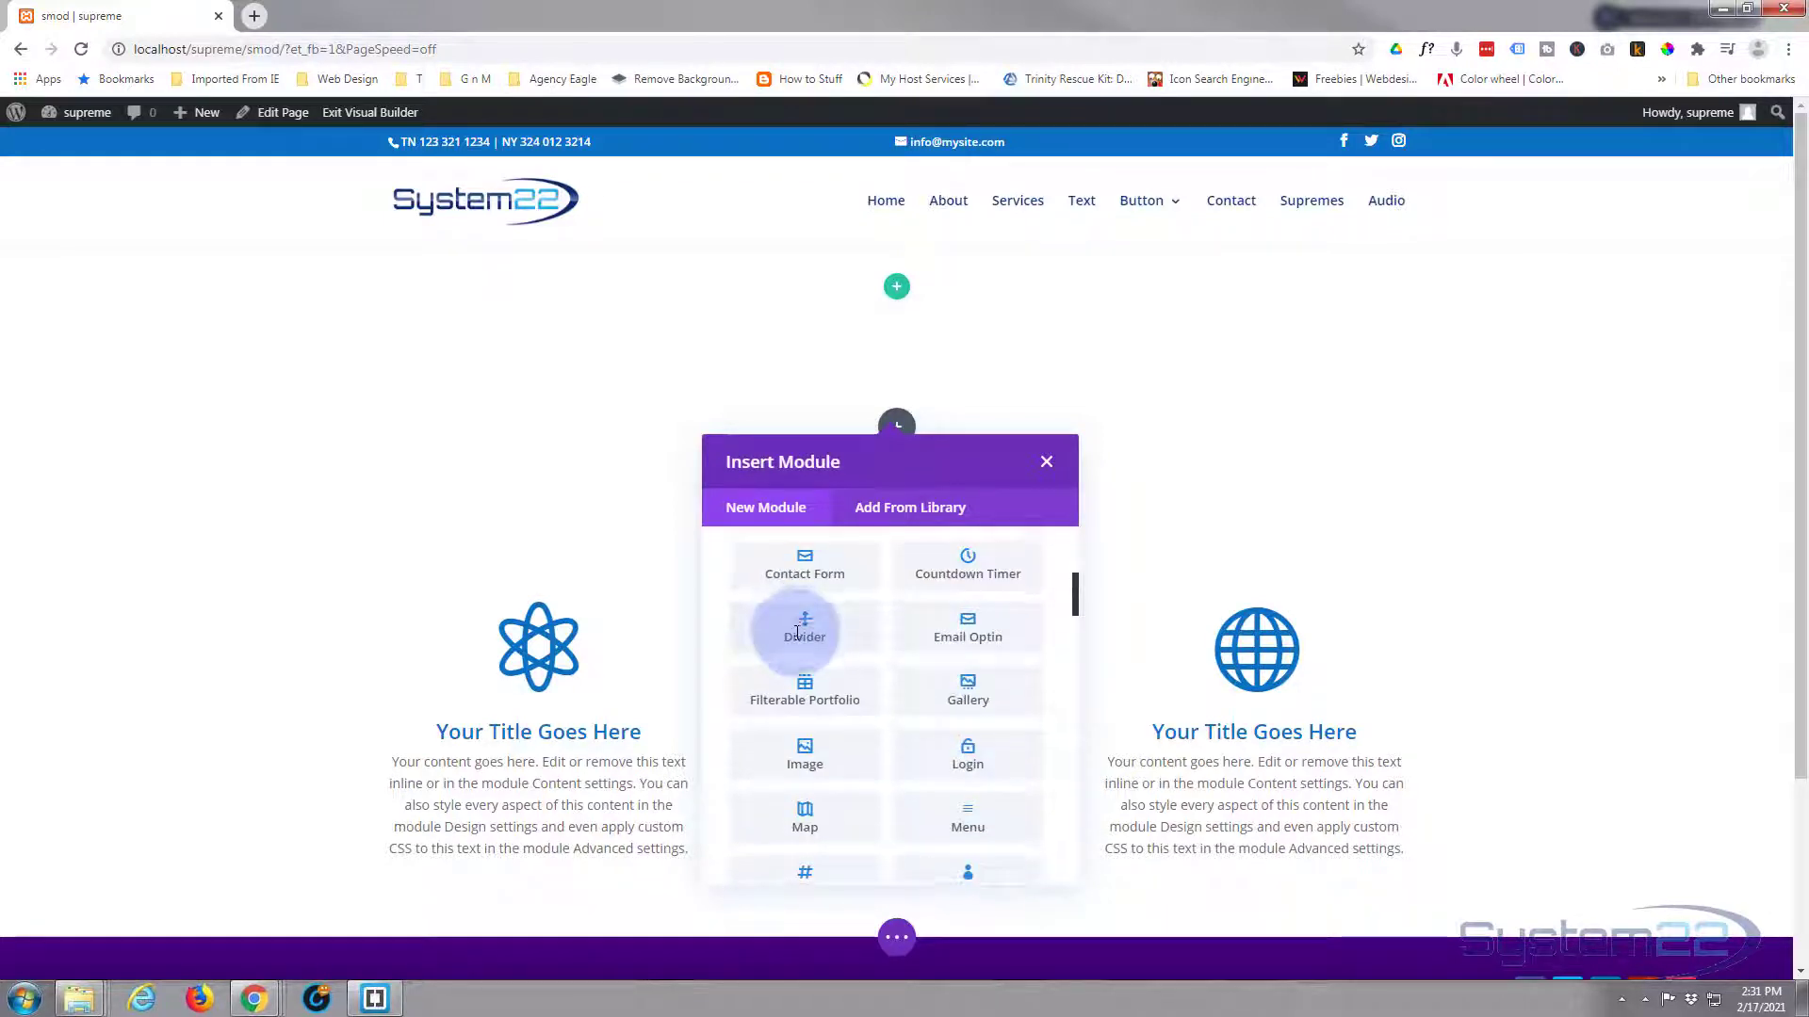
pyautogui.scroll(-5, 798, 641)
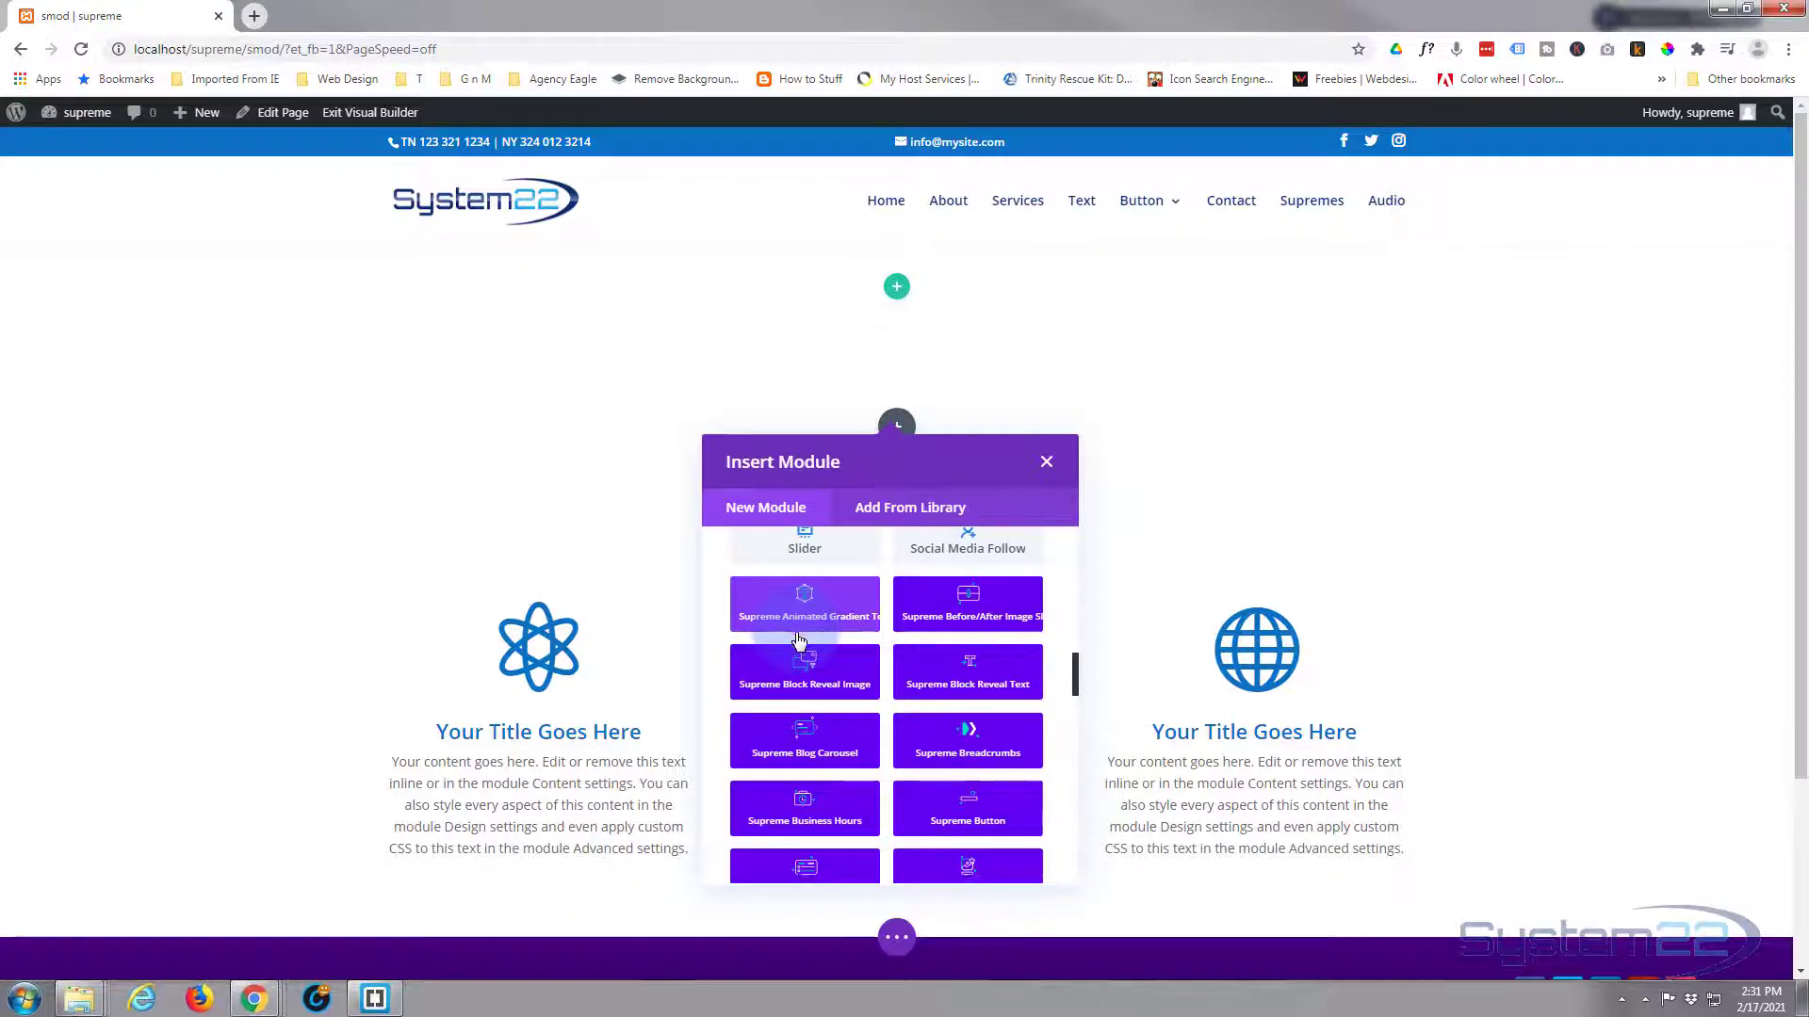
pyautogui.scroll(-4, 798, 640)
pyautogui.scroll(-5, 798, 641)
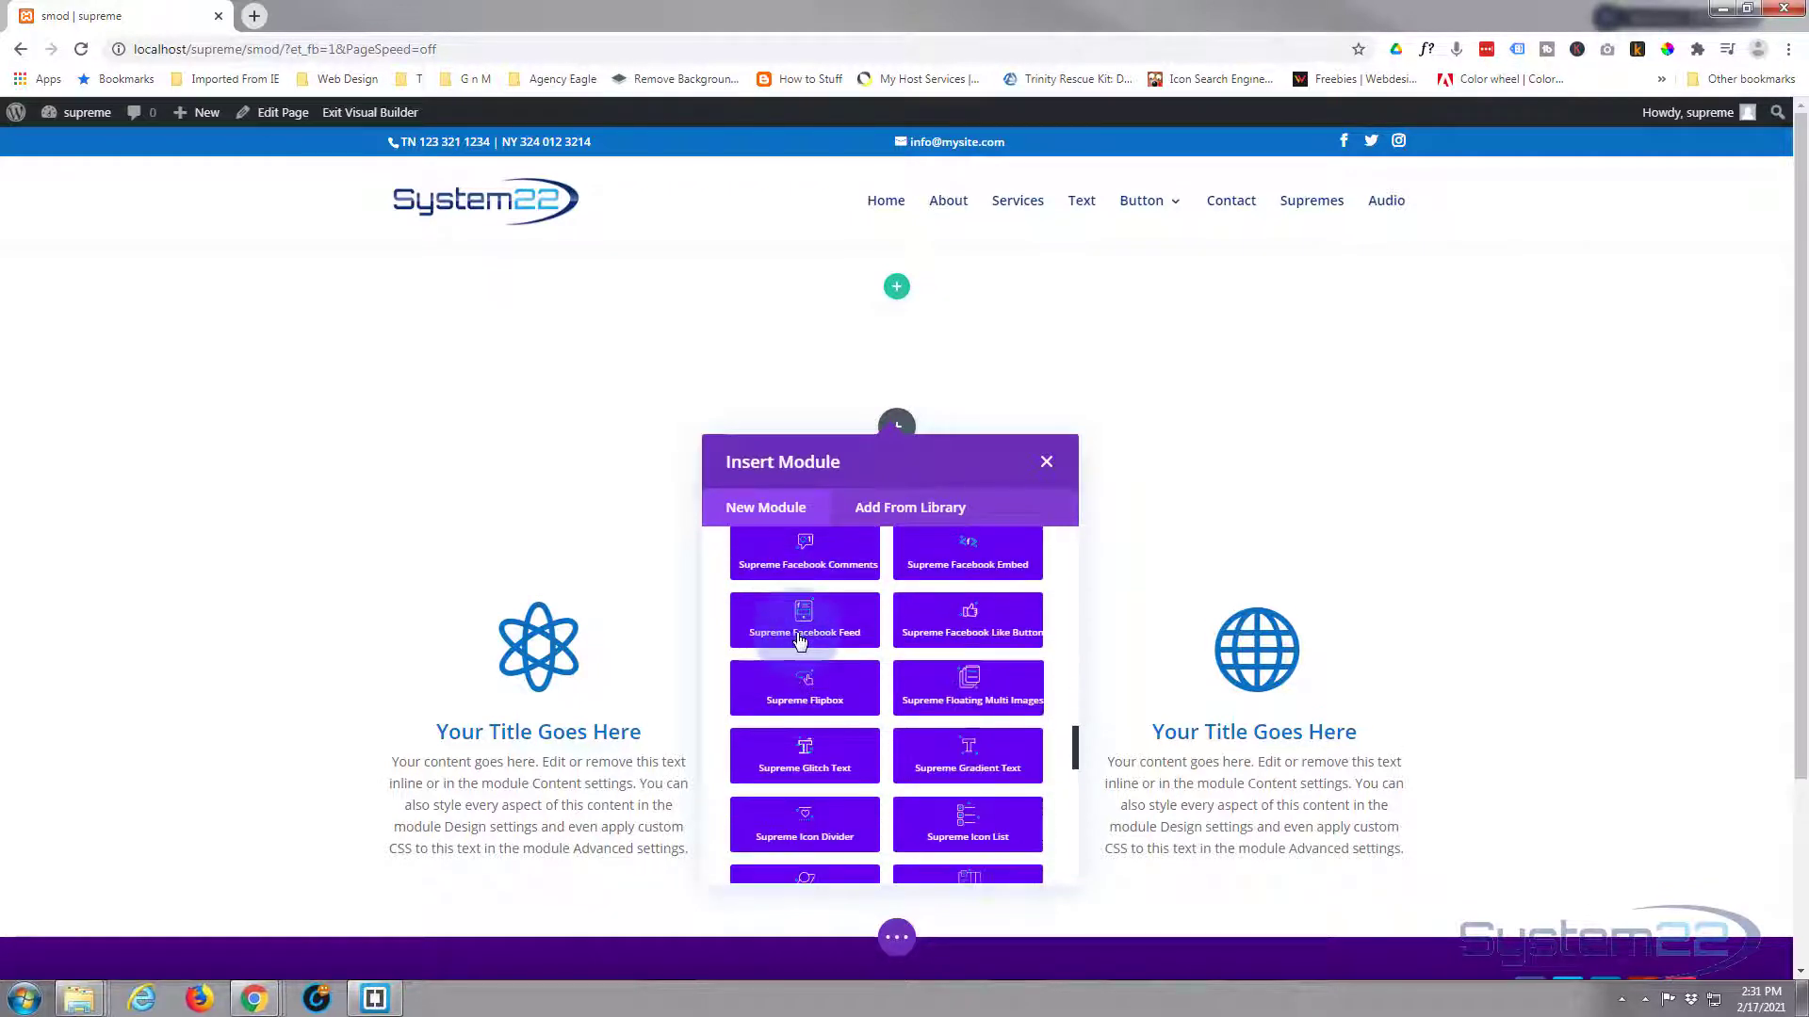
pyautogui.scroll(-5, 800, 640)
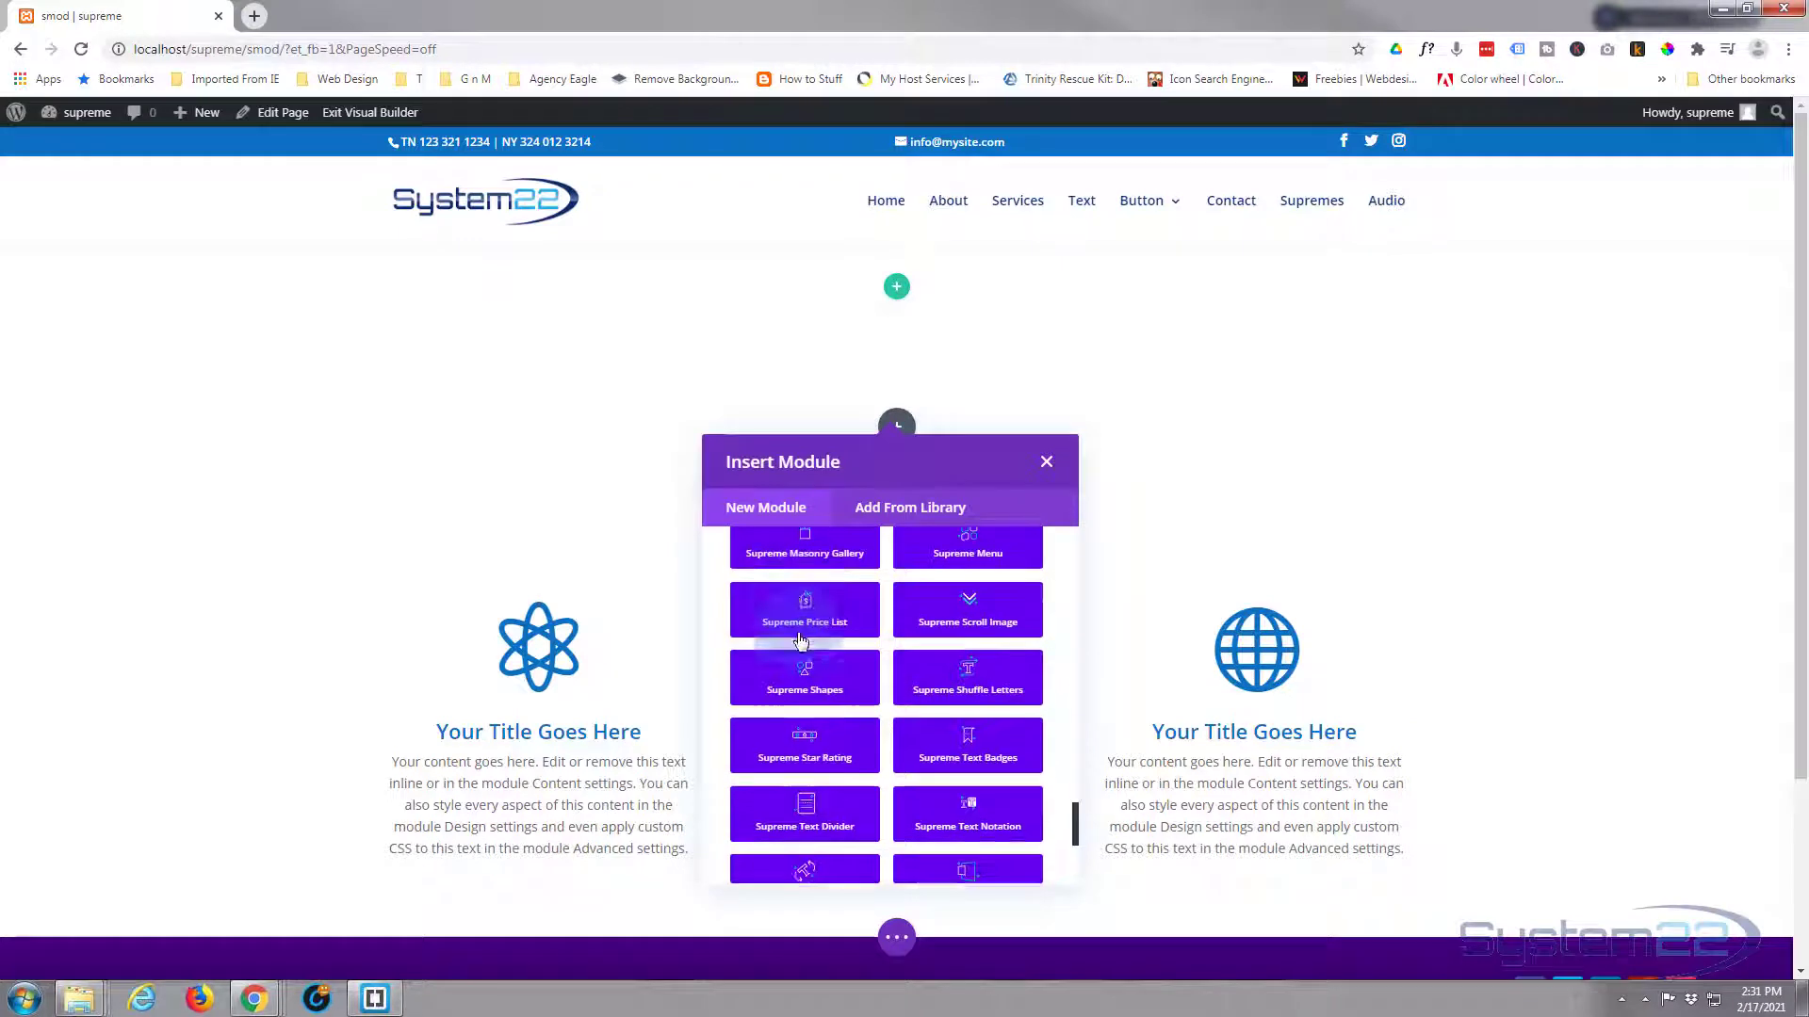
pyautogui.click(805, 792)
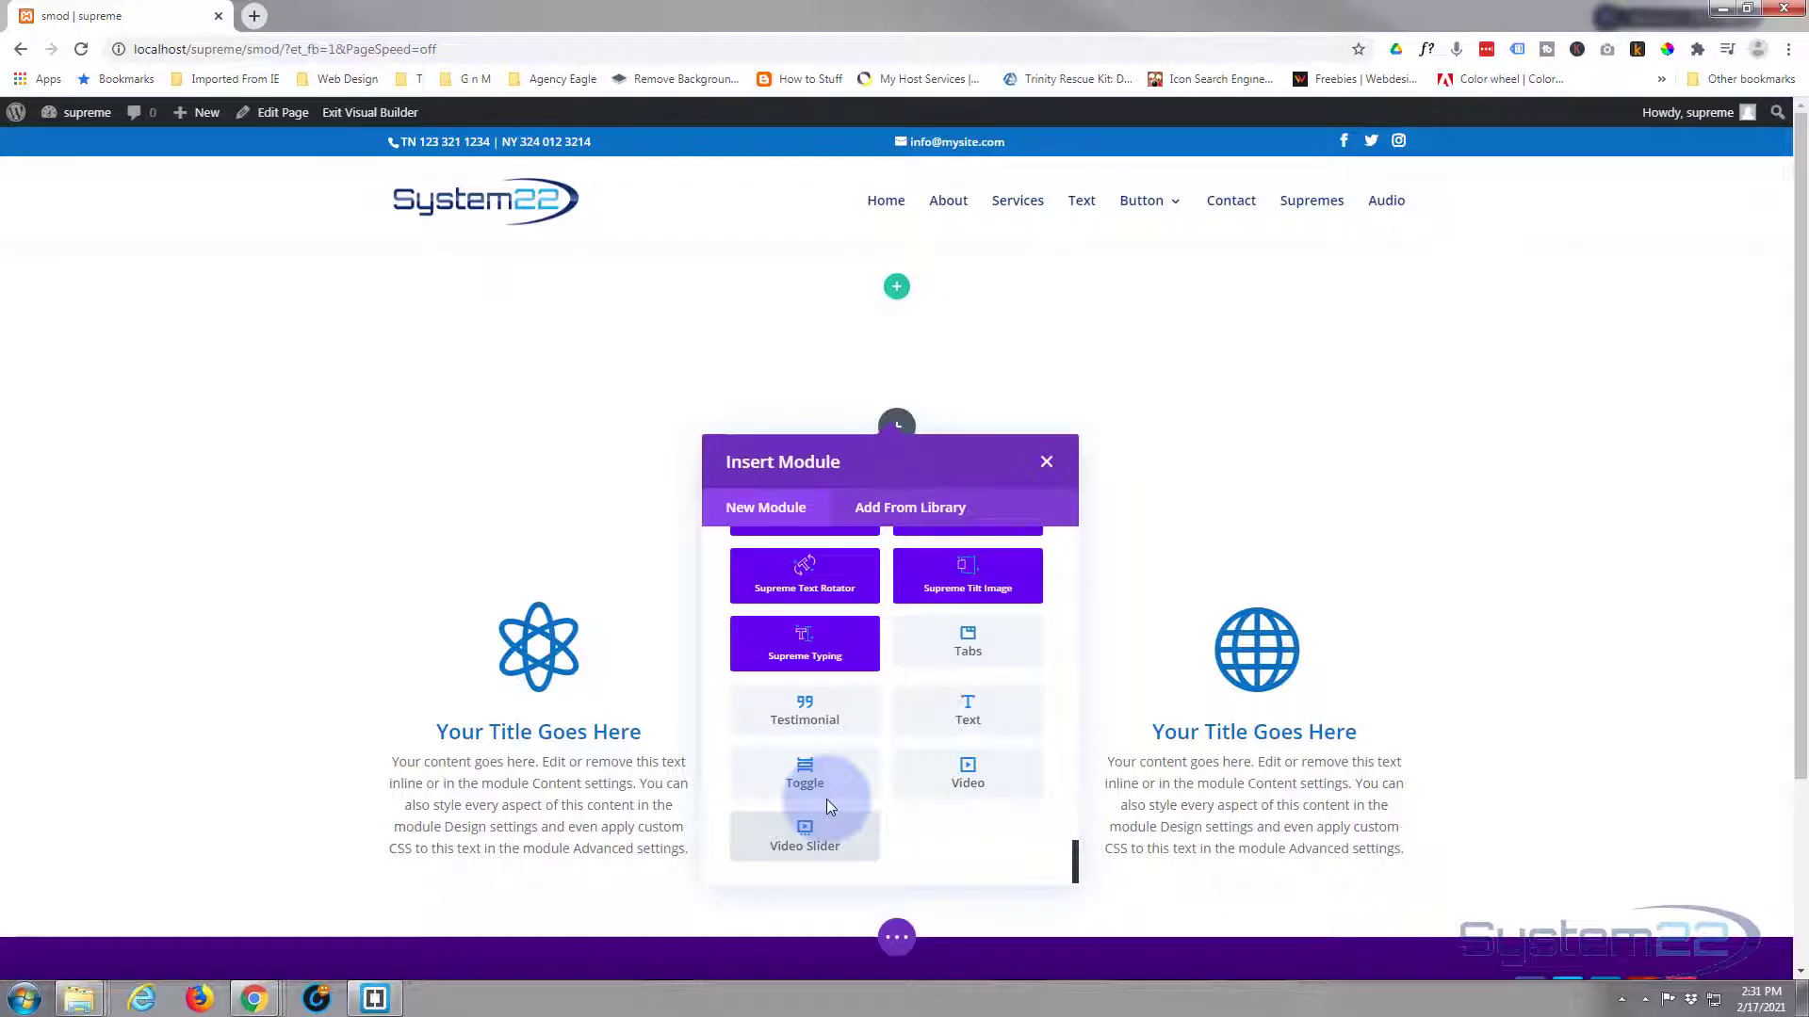
pyautogui.scroll(5, 827, 799)
pyautogui.scroll(4, 829, 809)
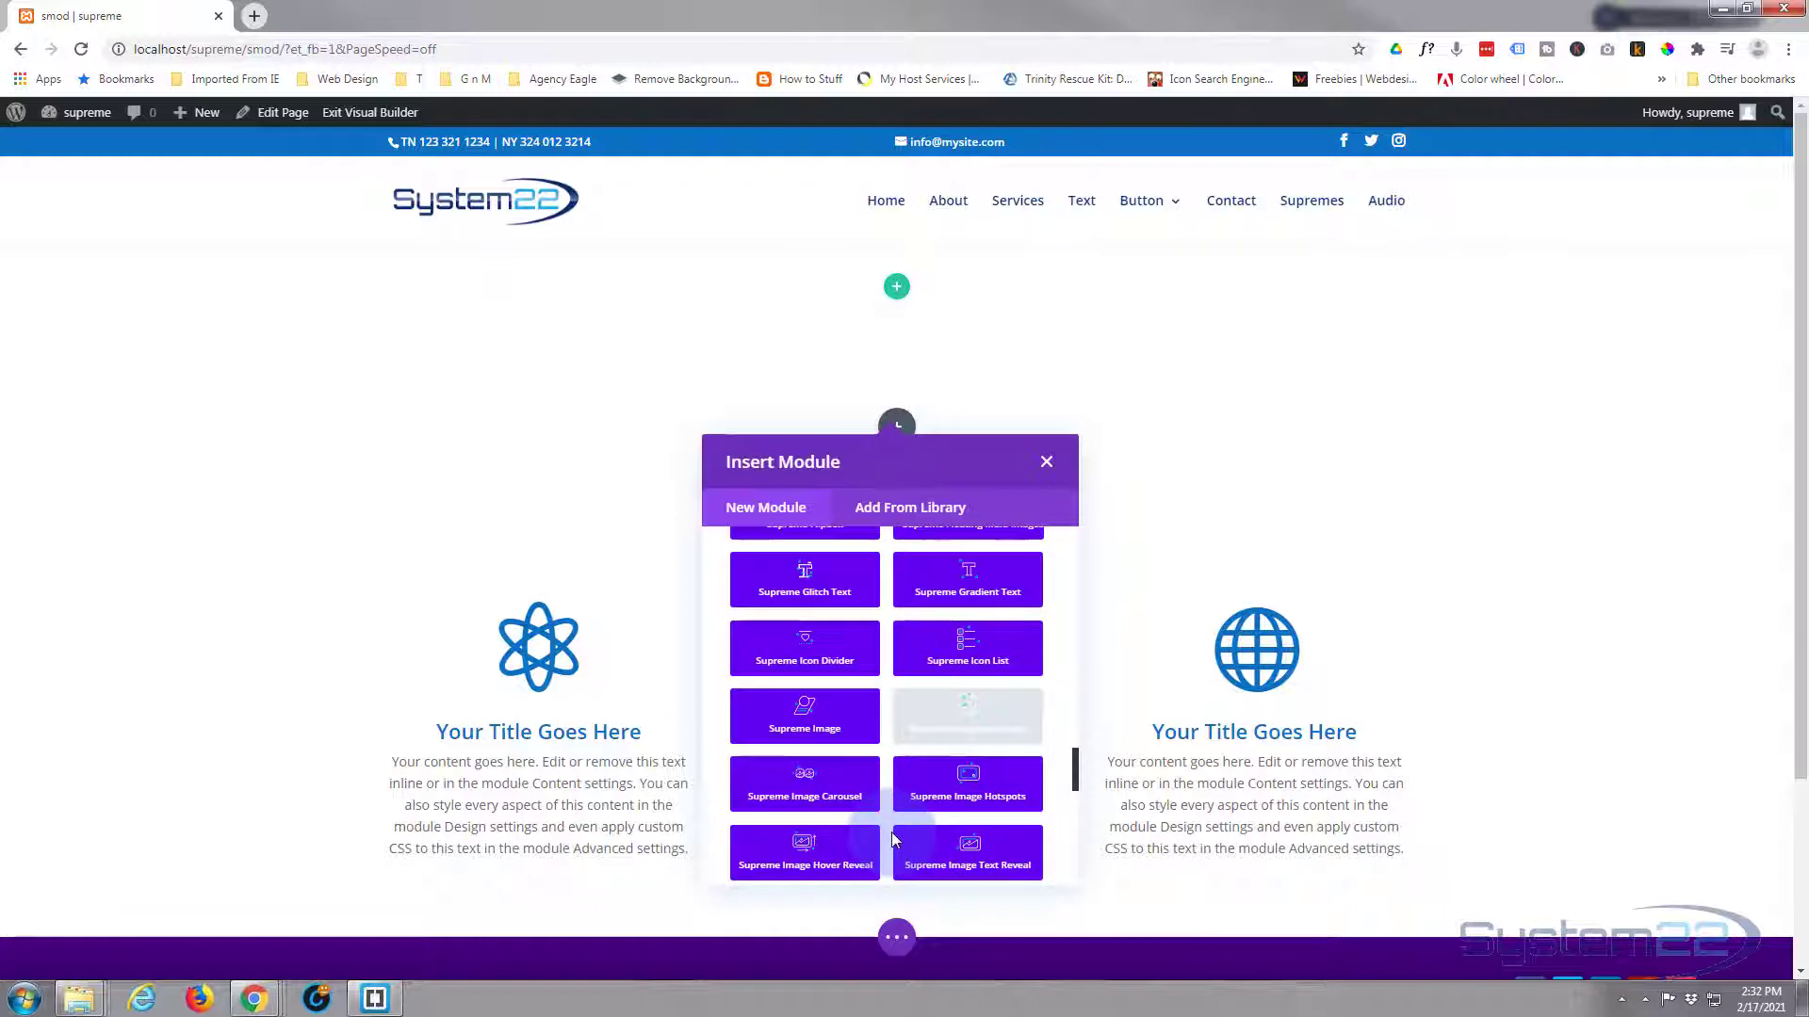
# - Insert a Supreme Image Accordion, remove the empty leftover section, and add the first accordion item
pyautogui.click(960, 731)
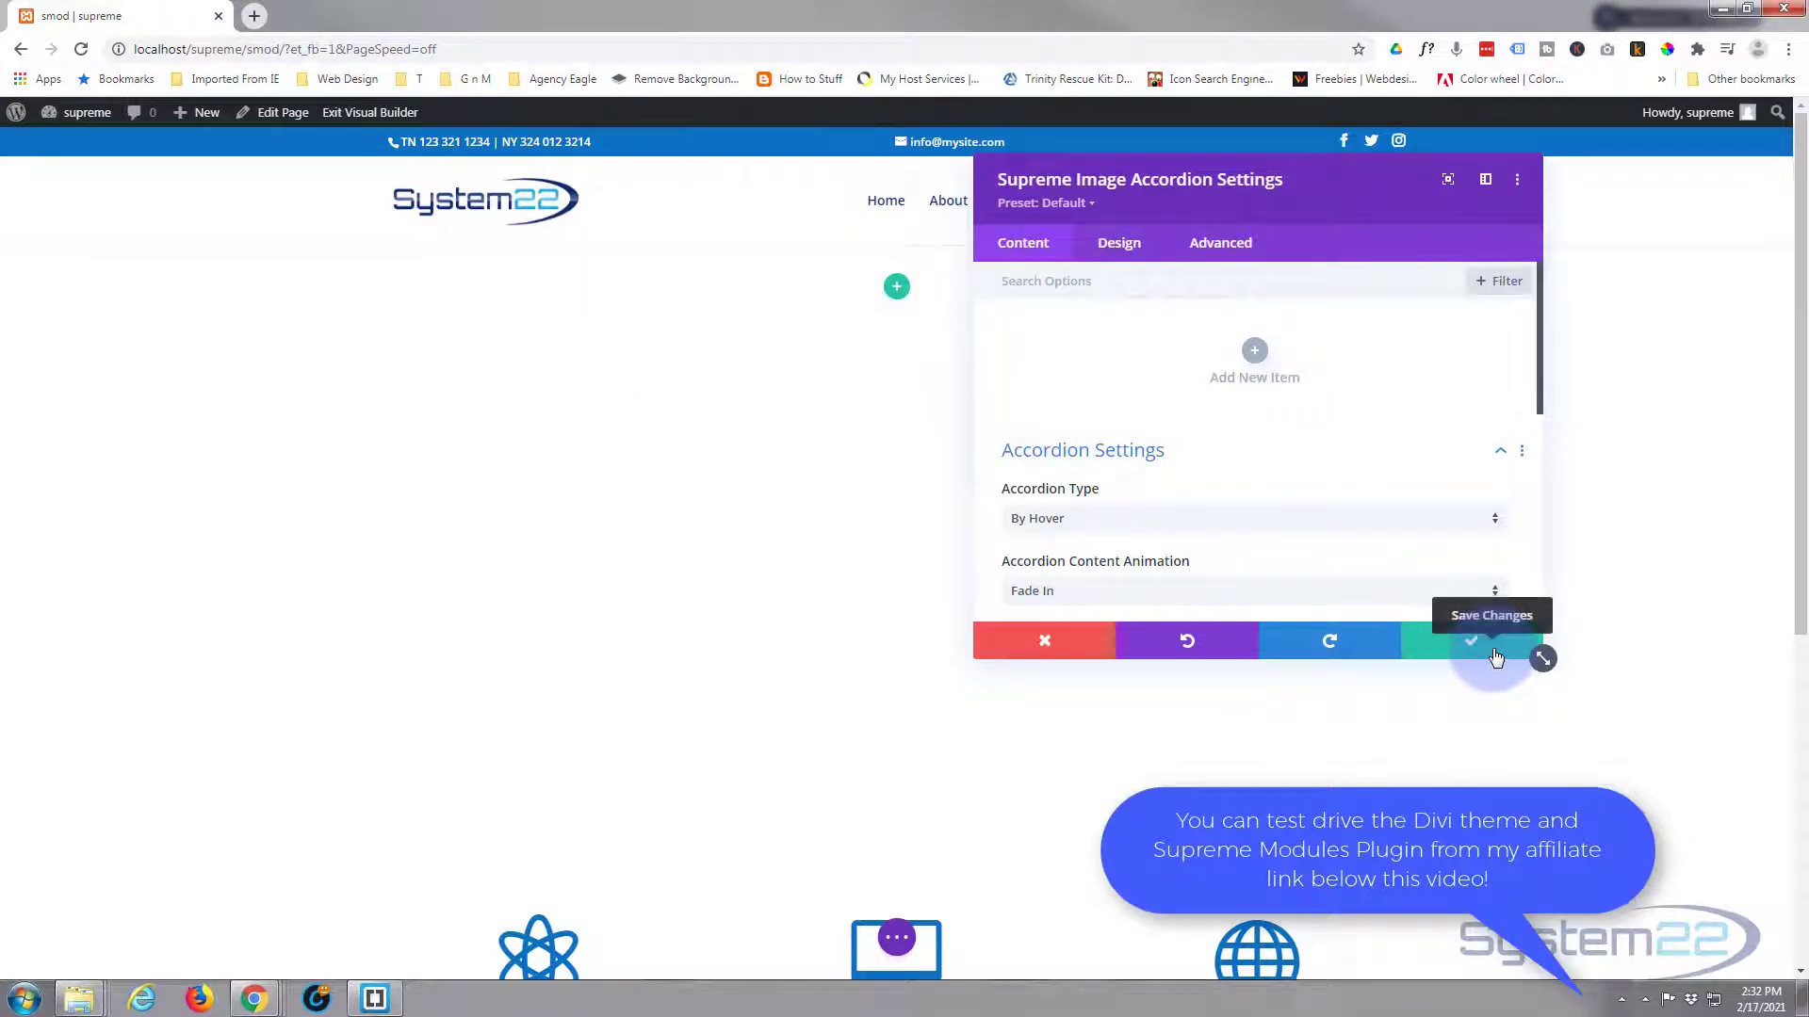
pyautogui.click(1496, 657)
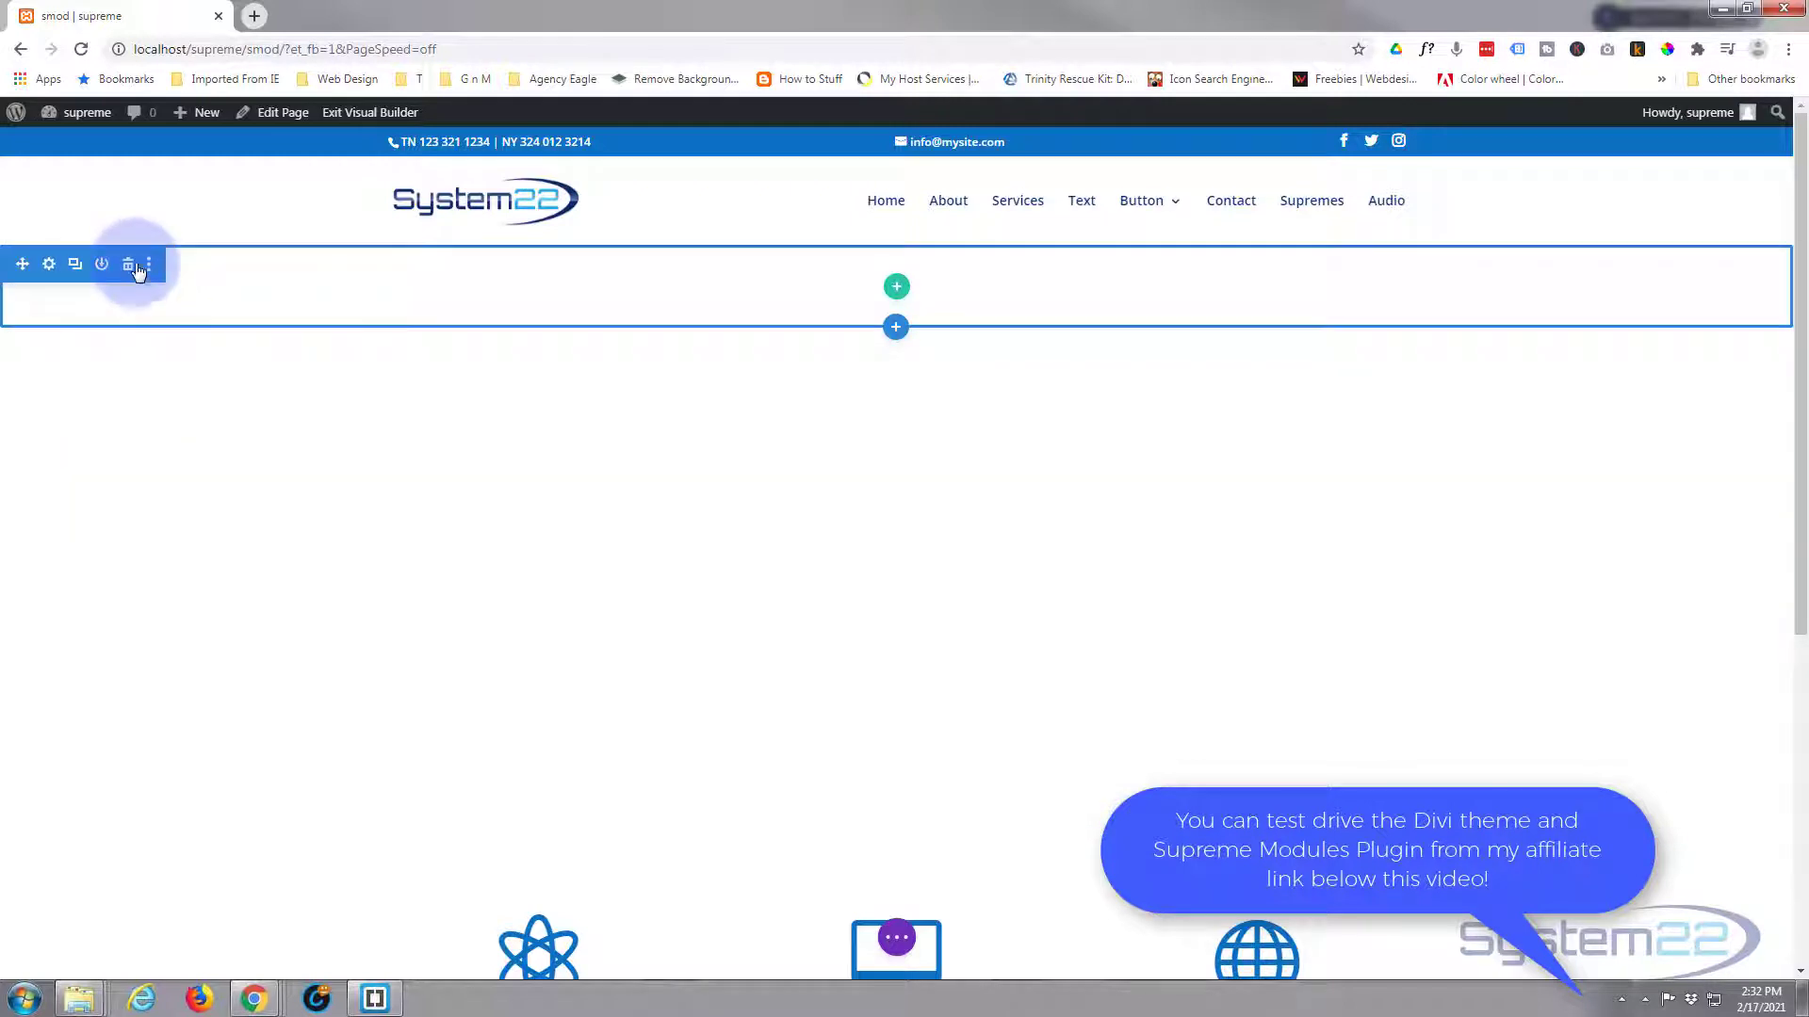
pyautogui.click(128, 267)
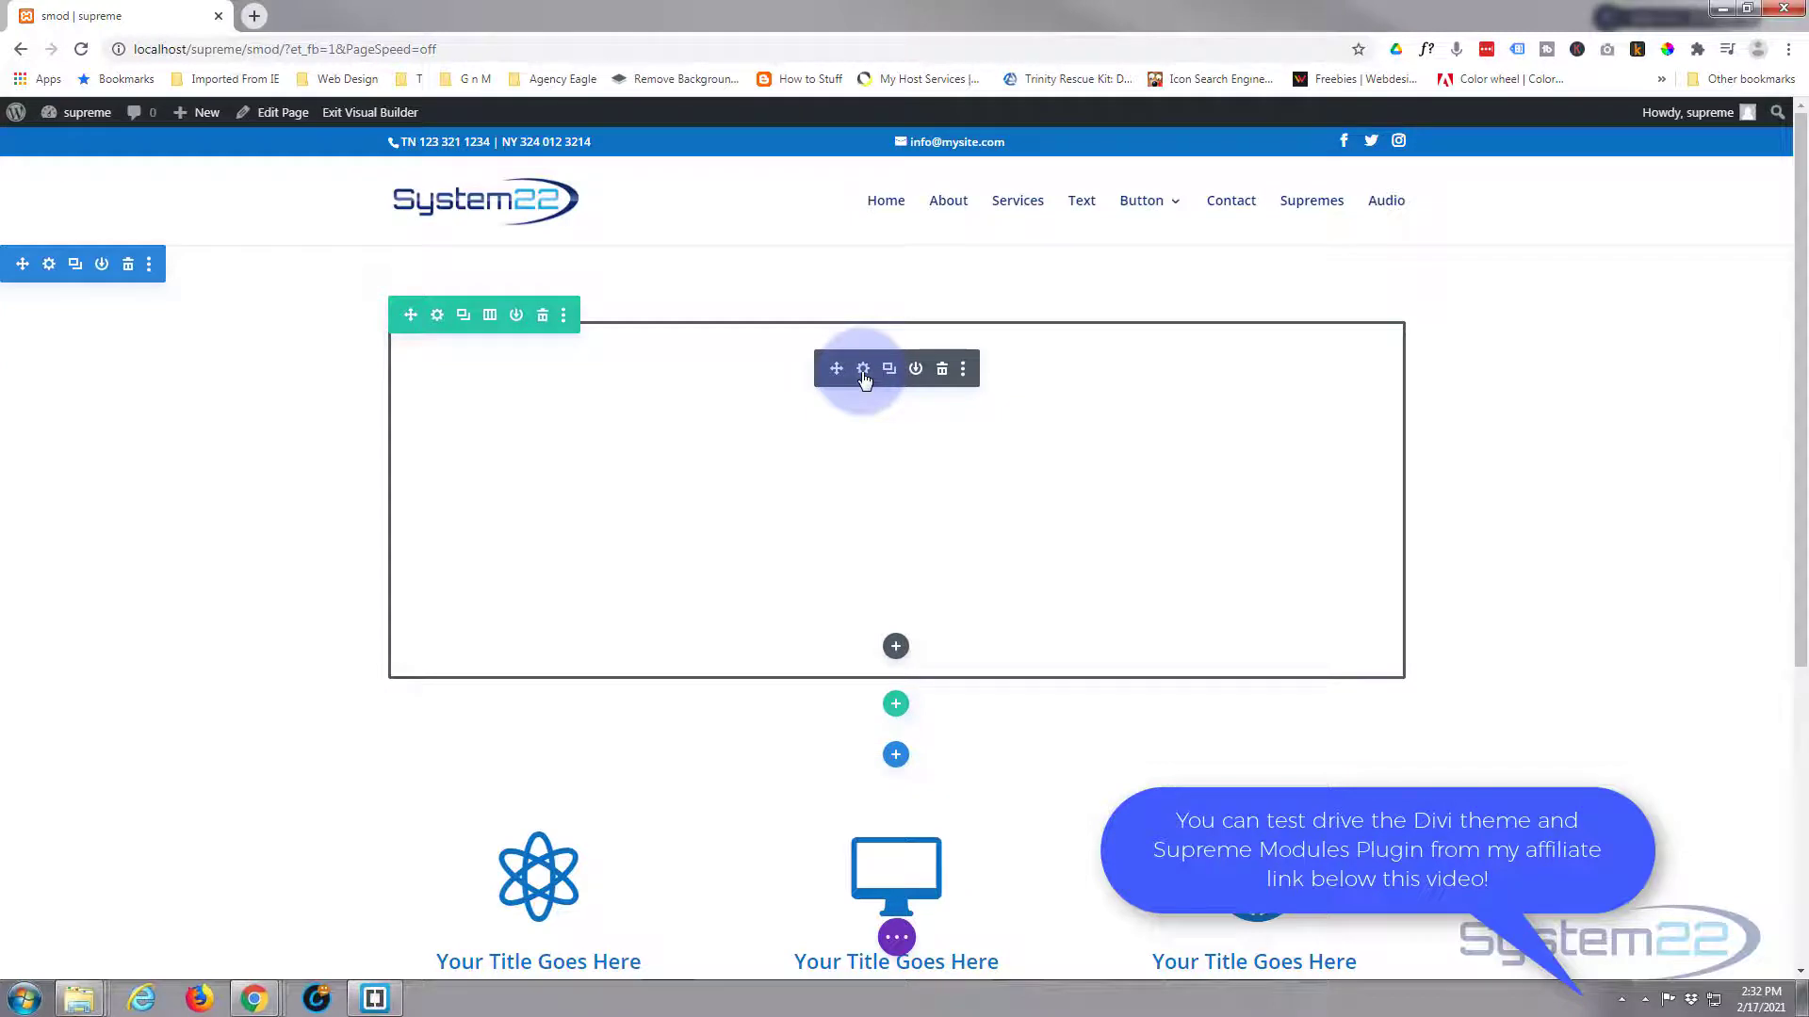
pyautogui.click(863, 375)
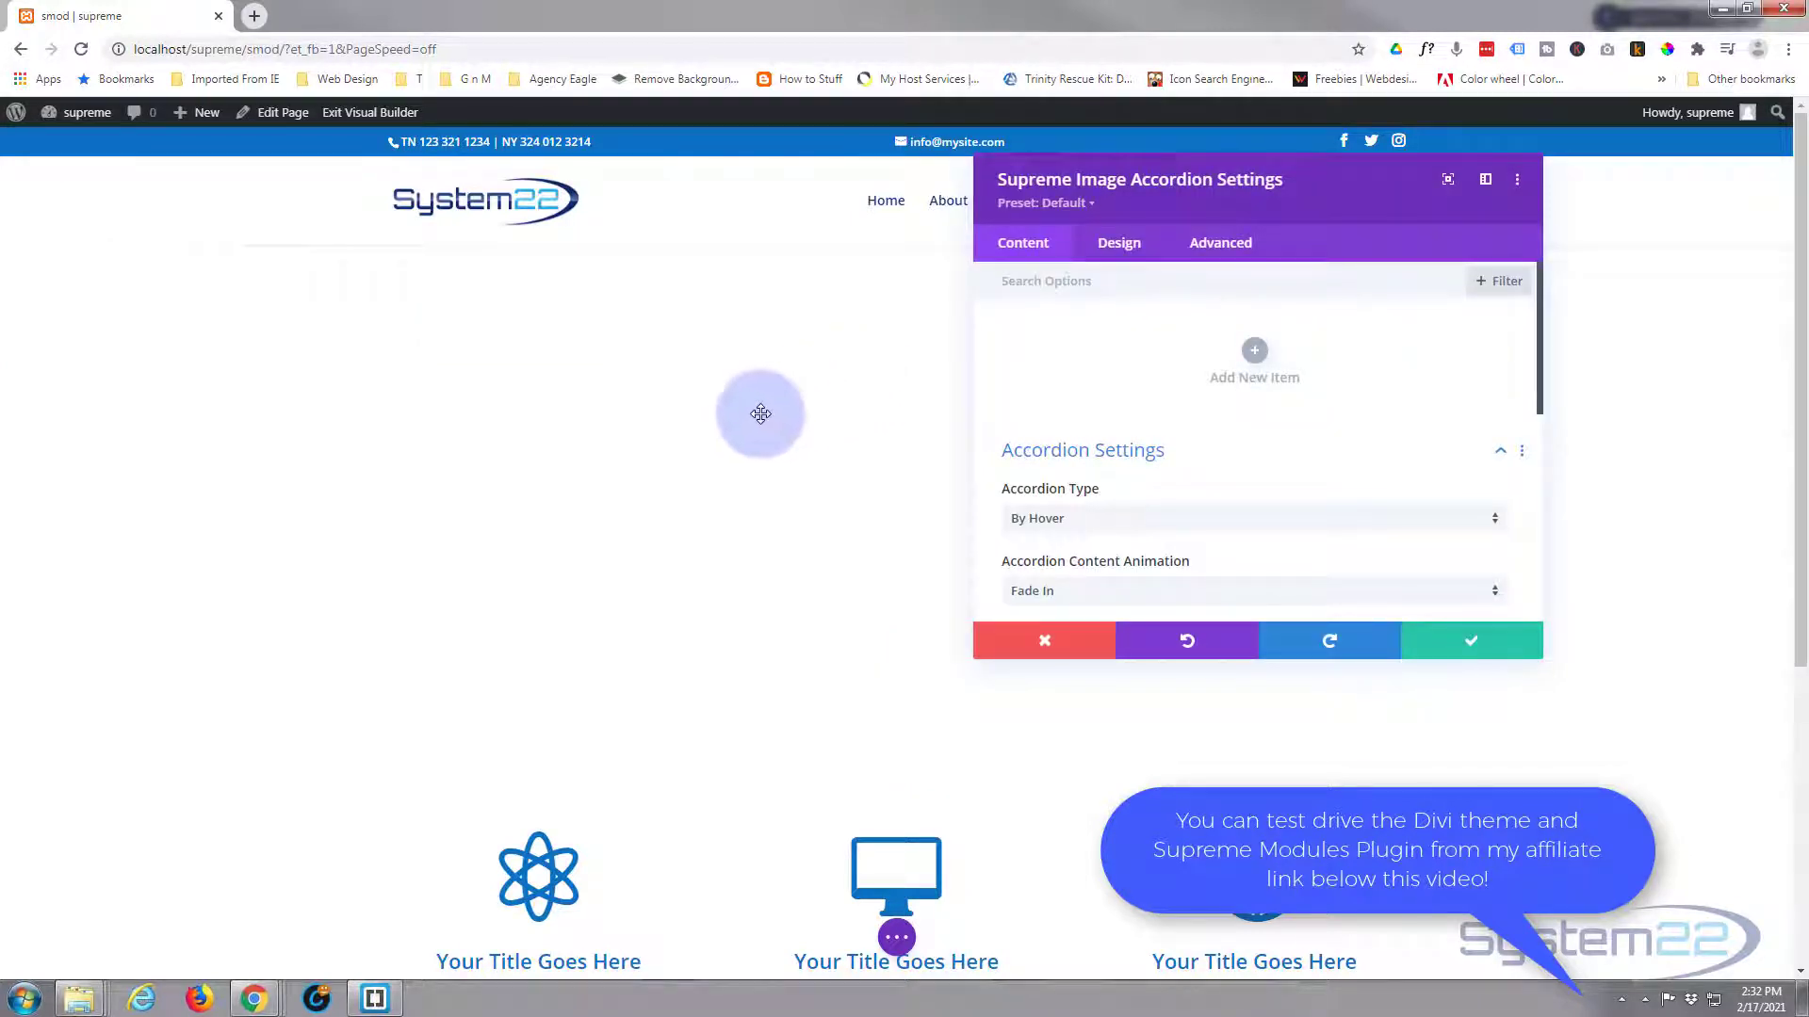
pyautogui.click(1257, 354)
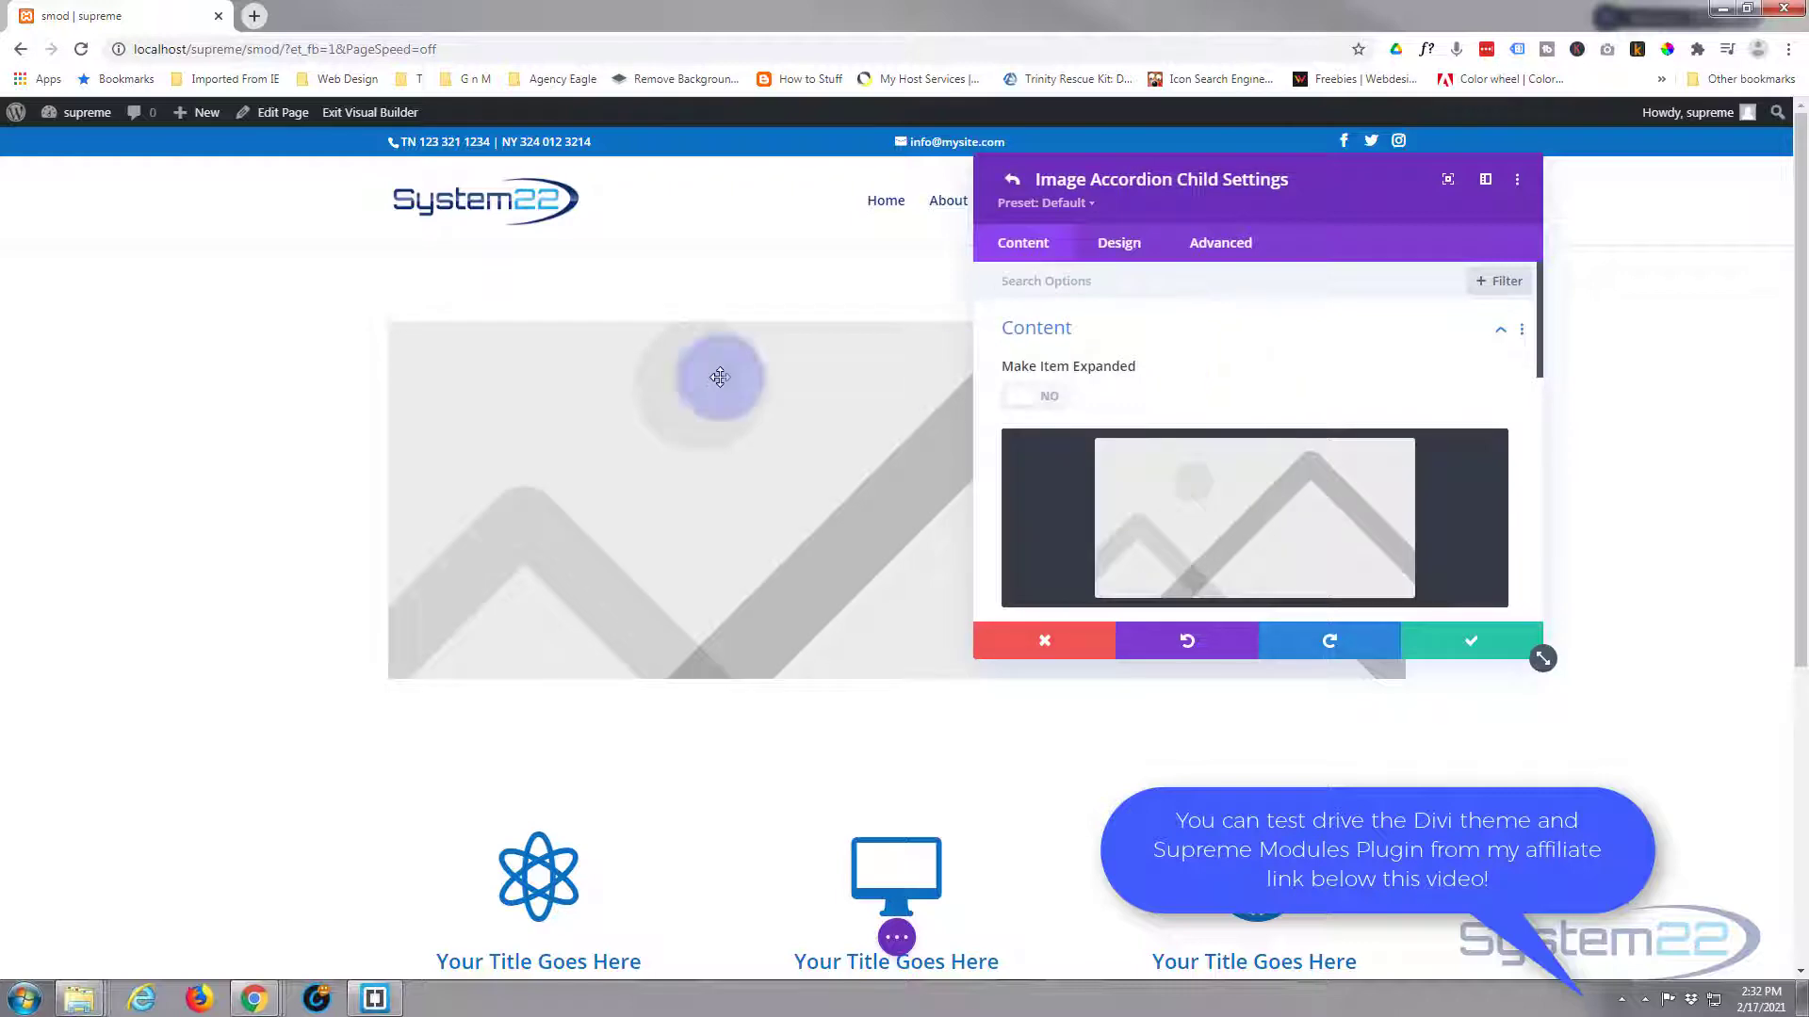
# - Set the first item's image to the sunset lake photo from the Media Library
pyautogui.click(1251, 563)
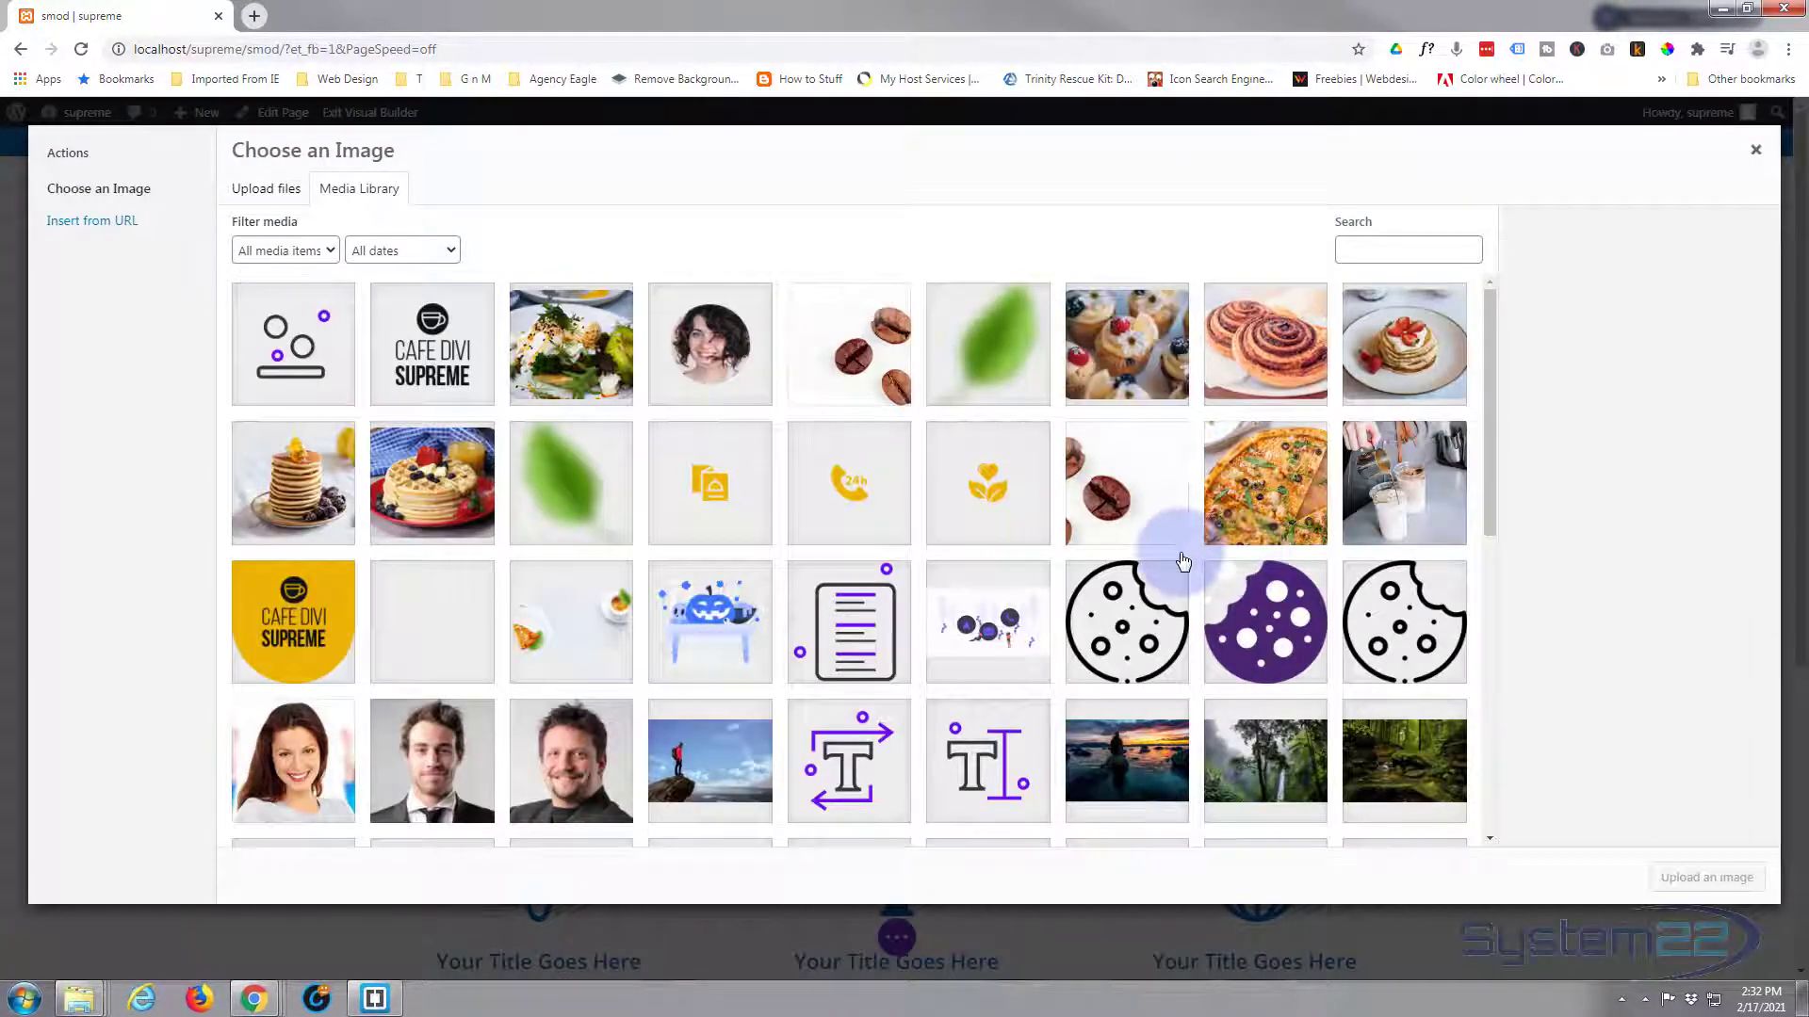
pyautogui.scroll(-3, 1187, 563)
pyautogui.scroll(-1, 1187, 563)
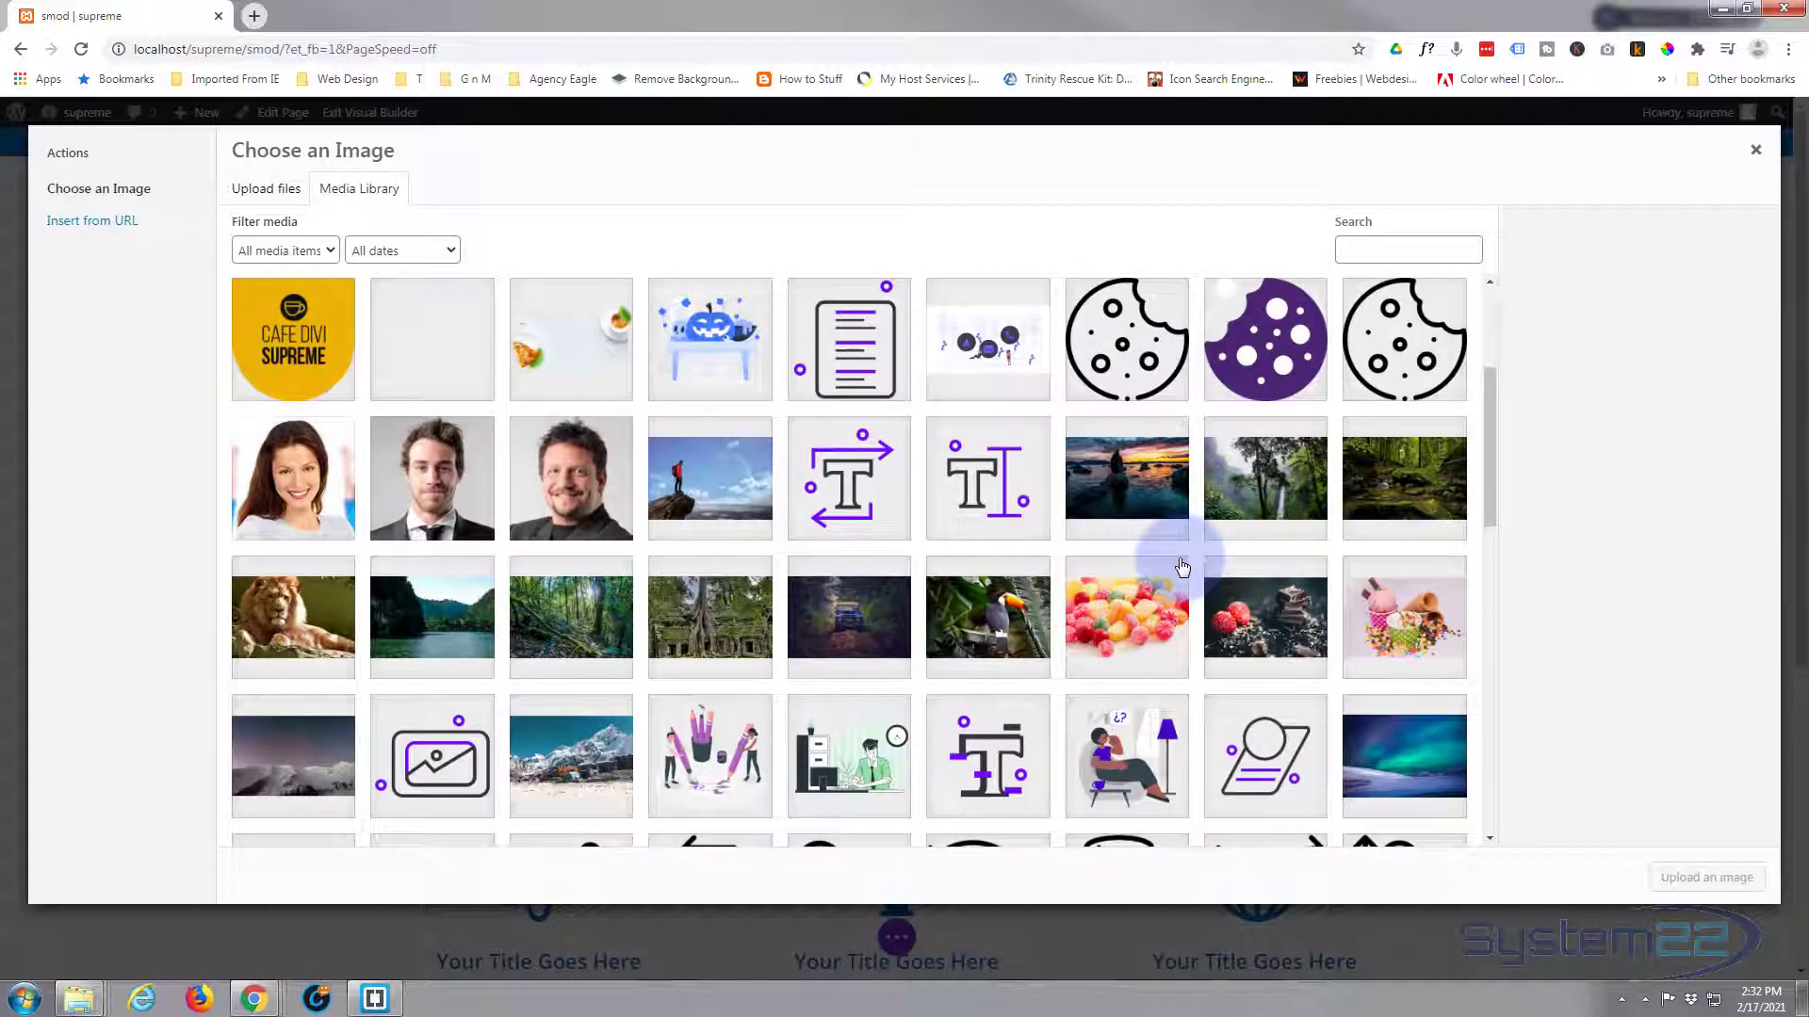
pyautogui.click(1137, 482)
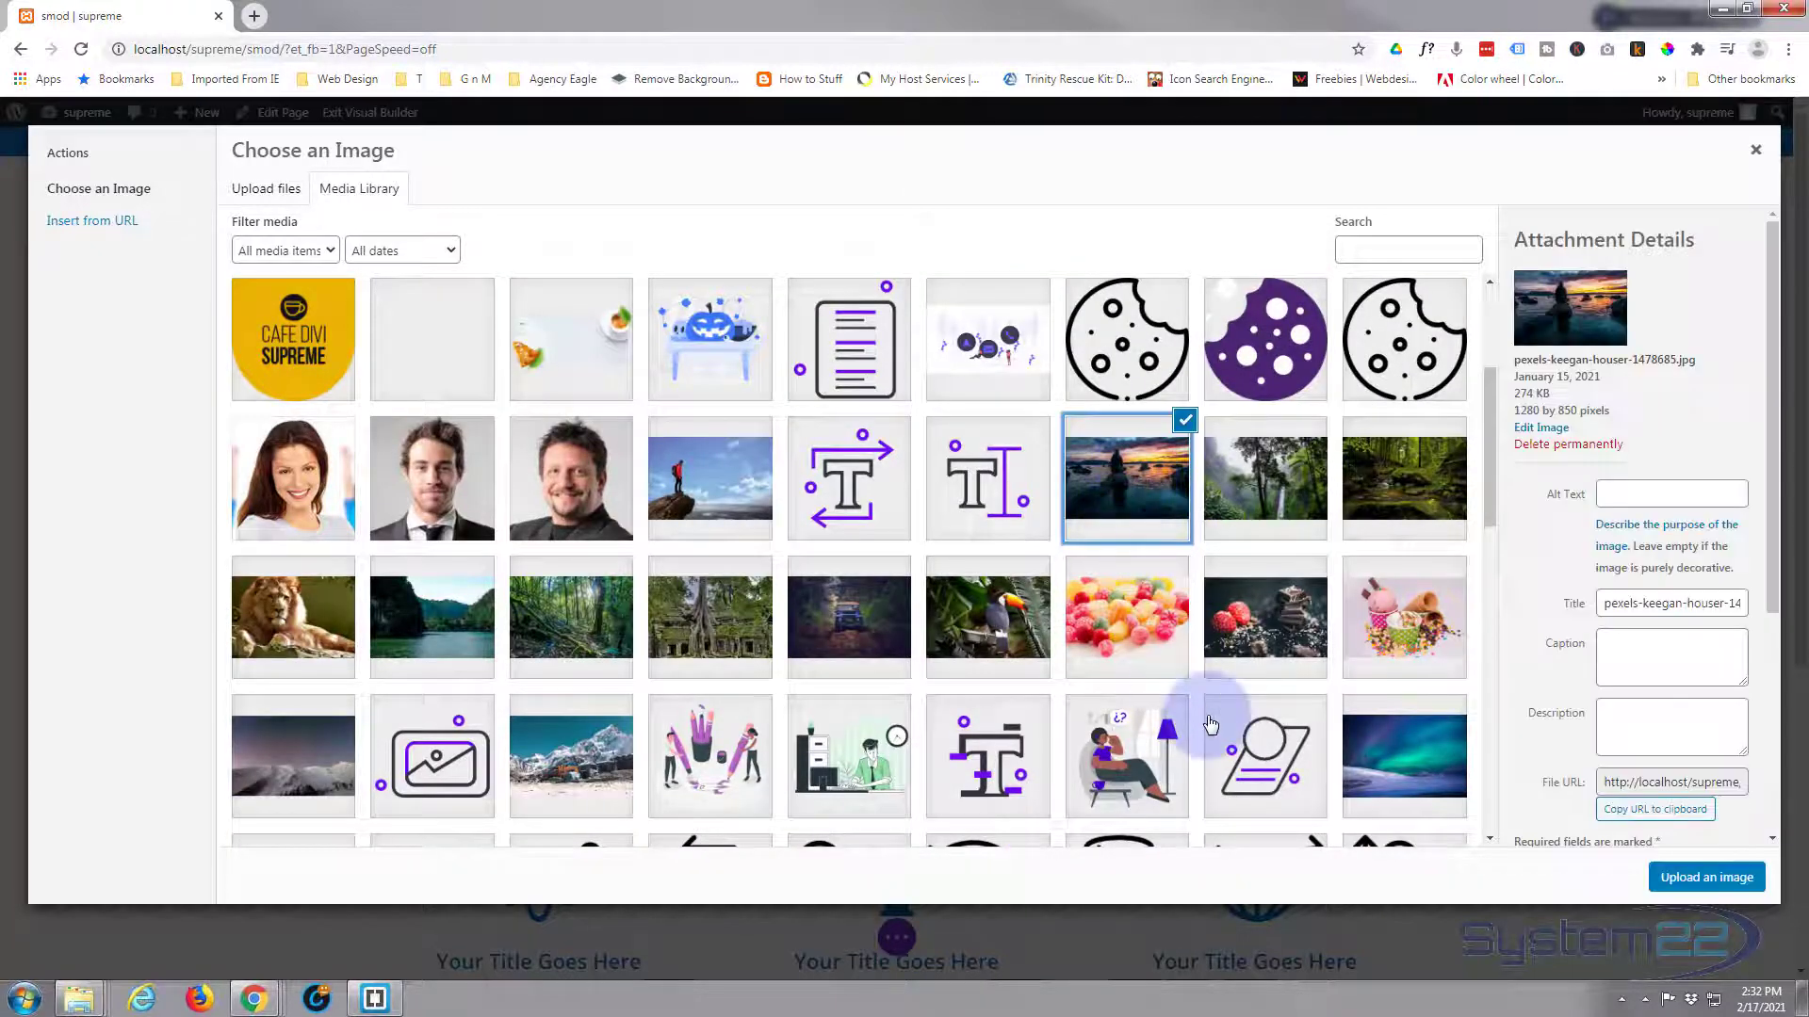
pyautogui.click(1684, 885)
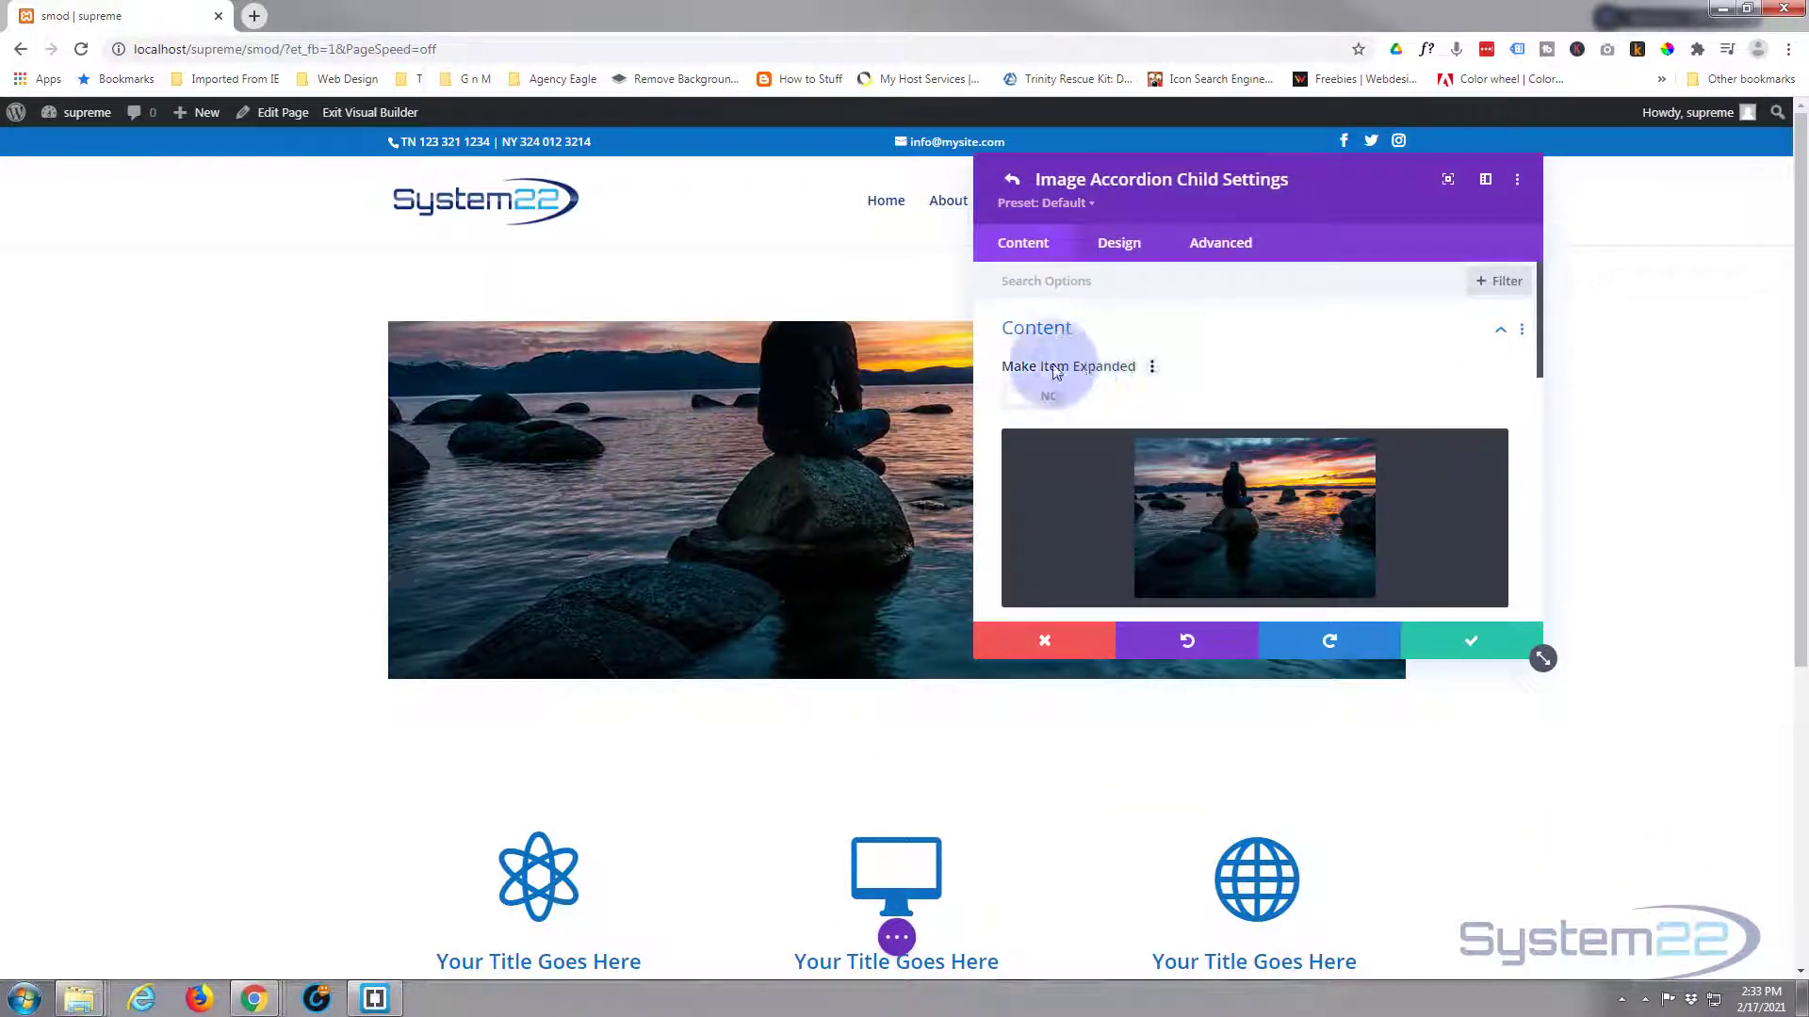
# - Turn Use Icon on for the first item and choose the double-chevron icon
pyautogui.moveTo(1014, 393); pyautogui.dragTo(1226, 761)
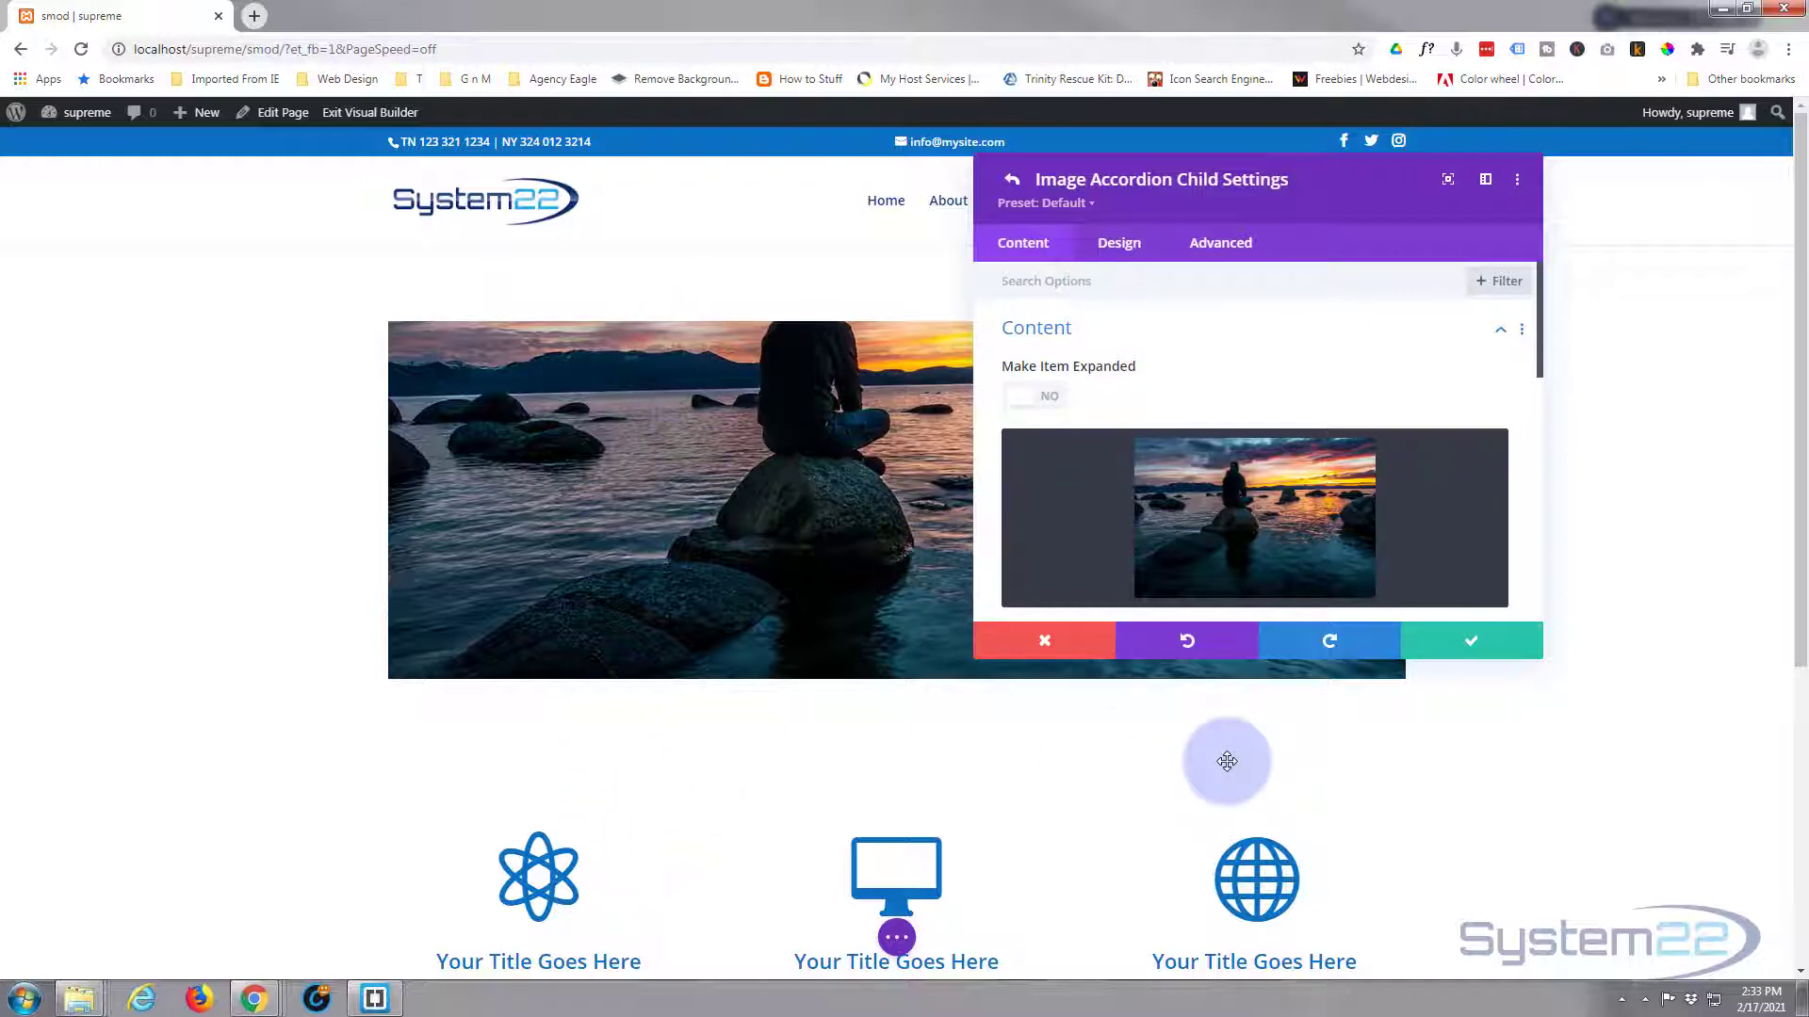
pyautogui.scroll(-2, 1223, 366)
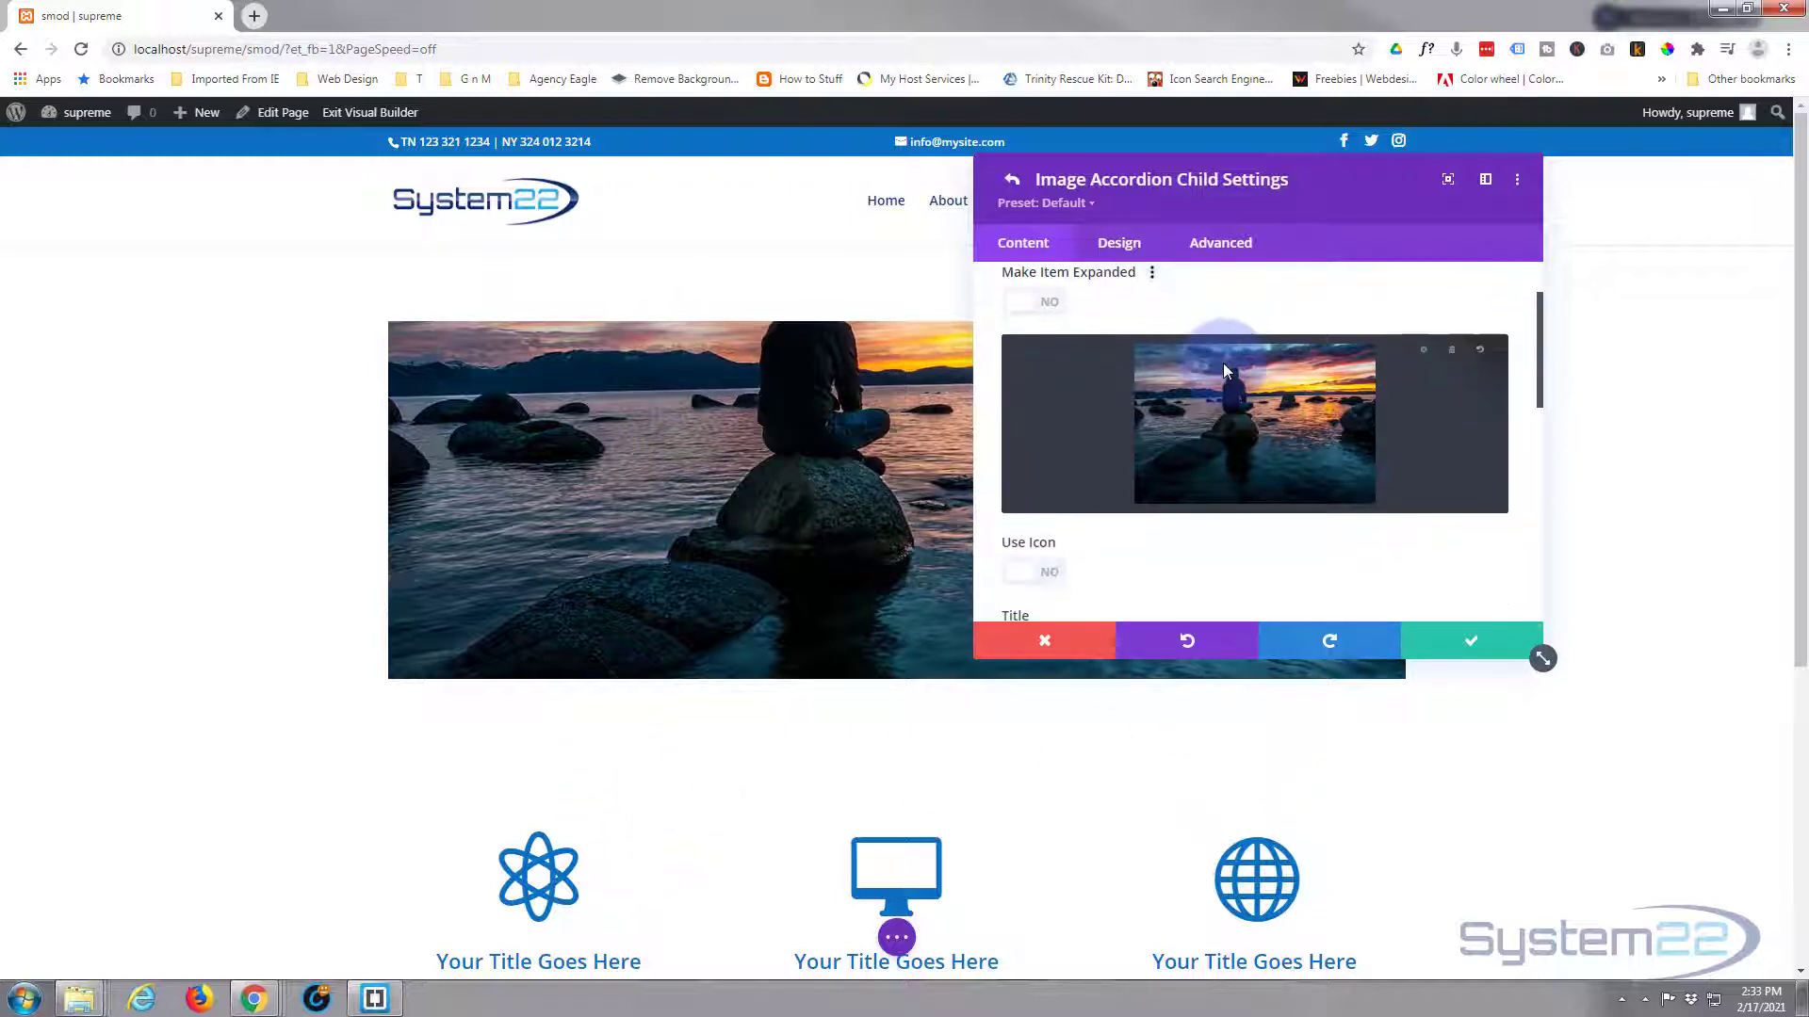
pyautogui.scroll(-3, 1222, 370)
pyautogui.scroll(1, 1225, 364)
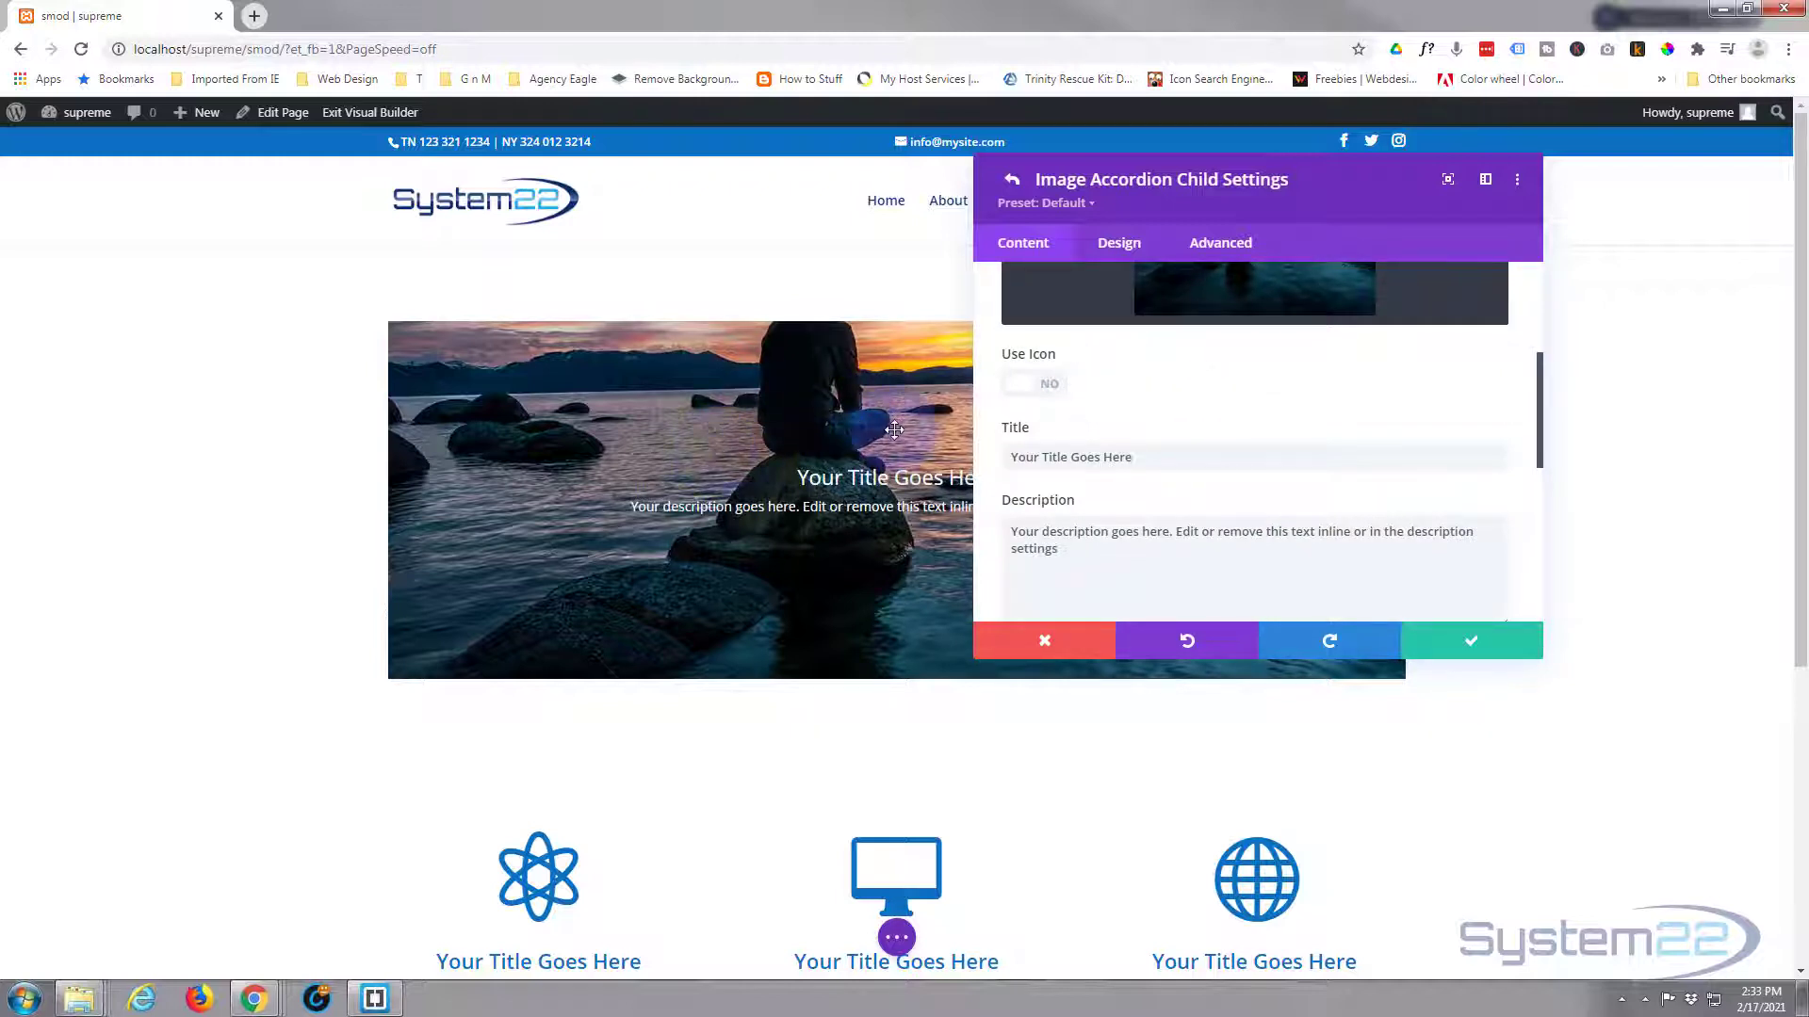
pyautogui.click(1041, 388)
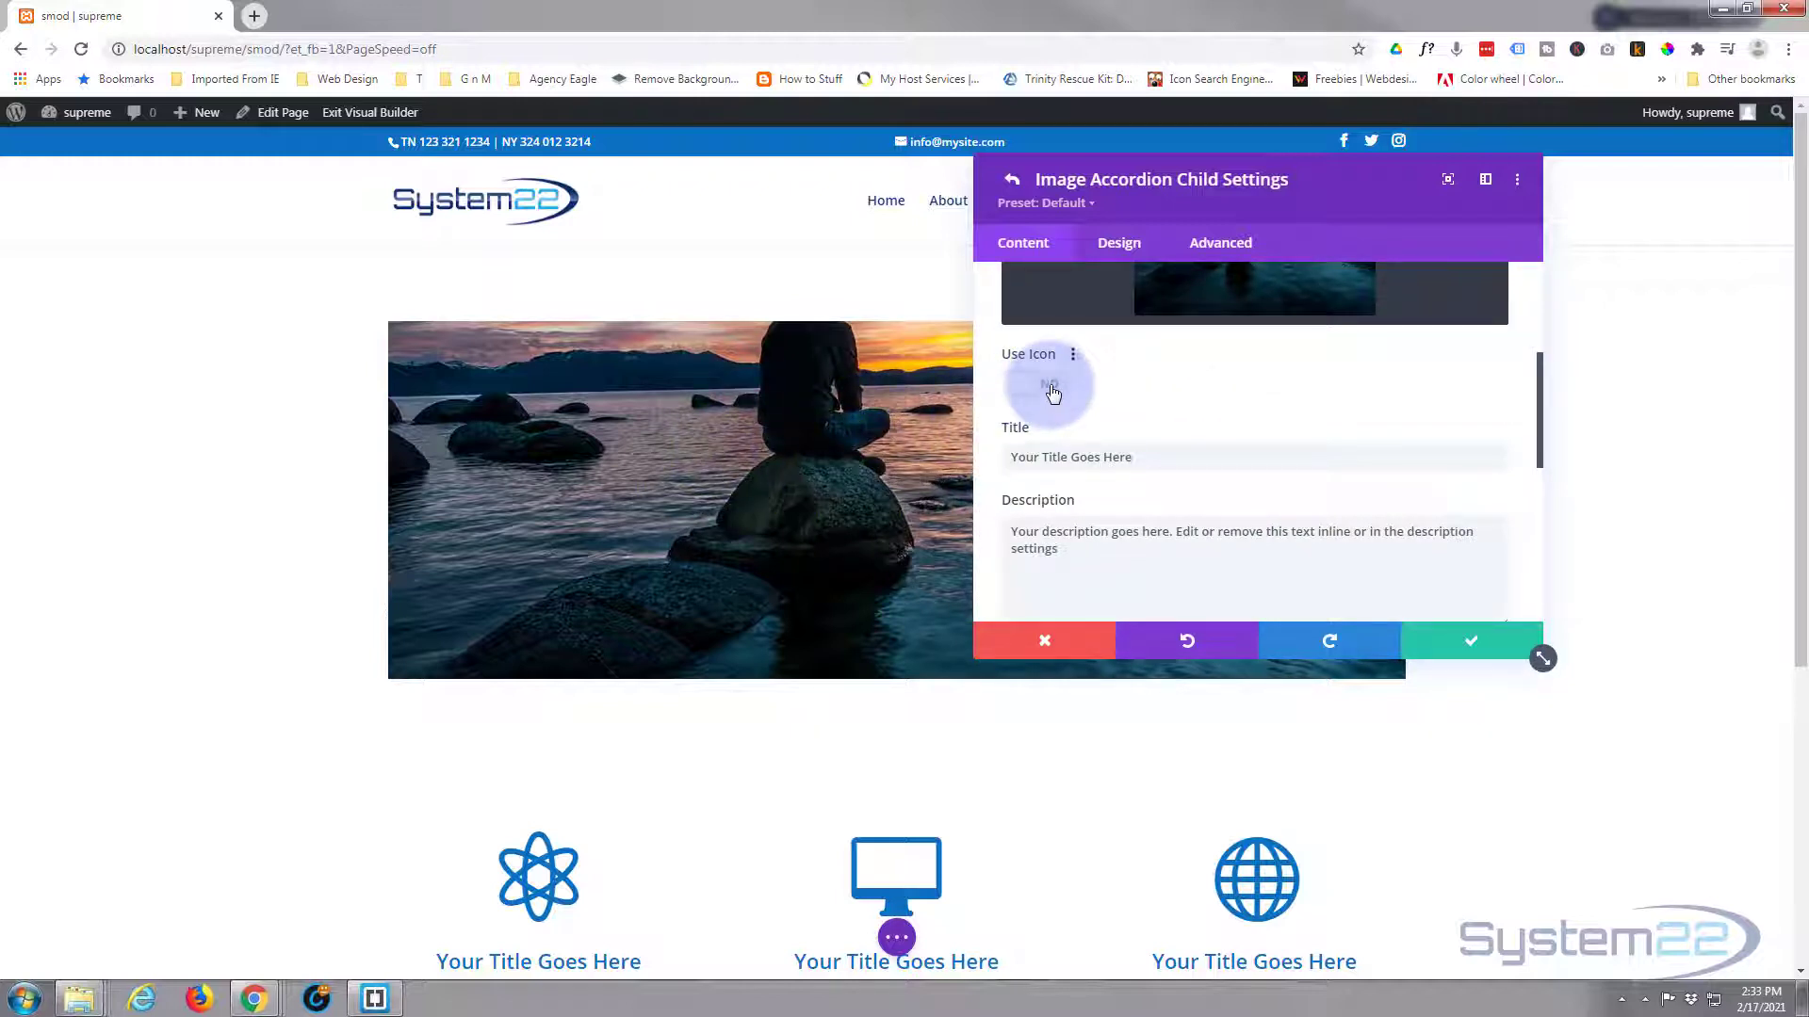
pyautogui.click(1052, 390)
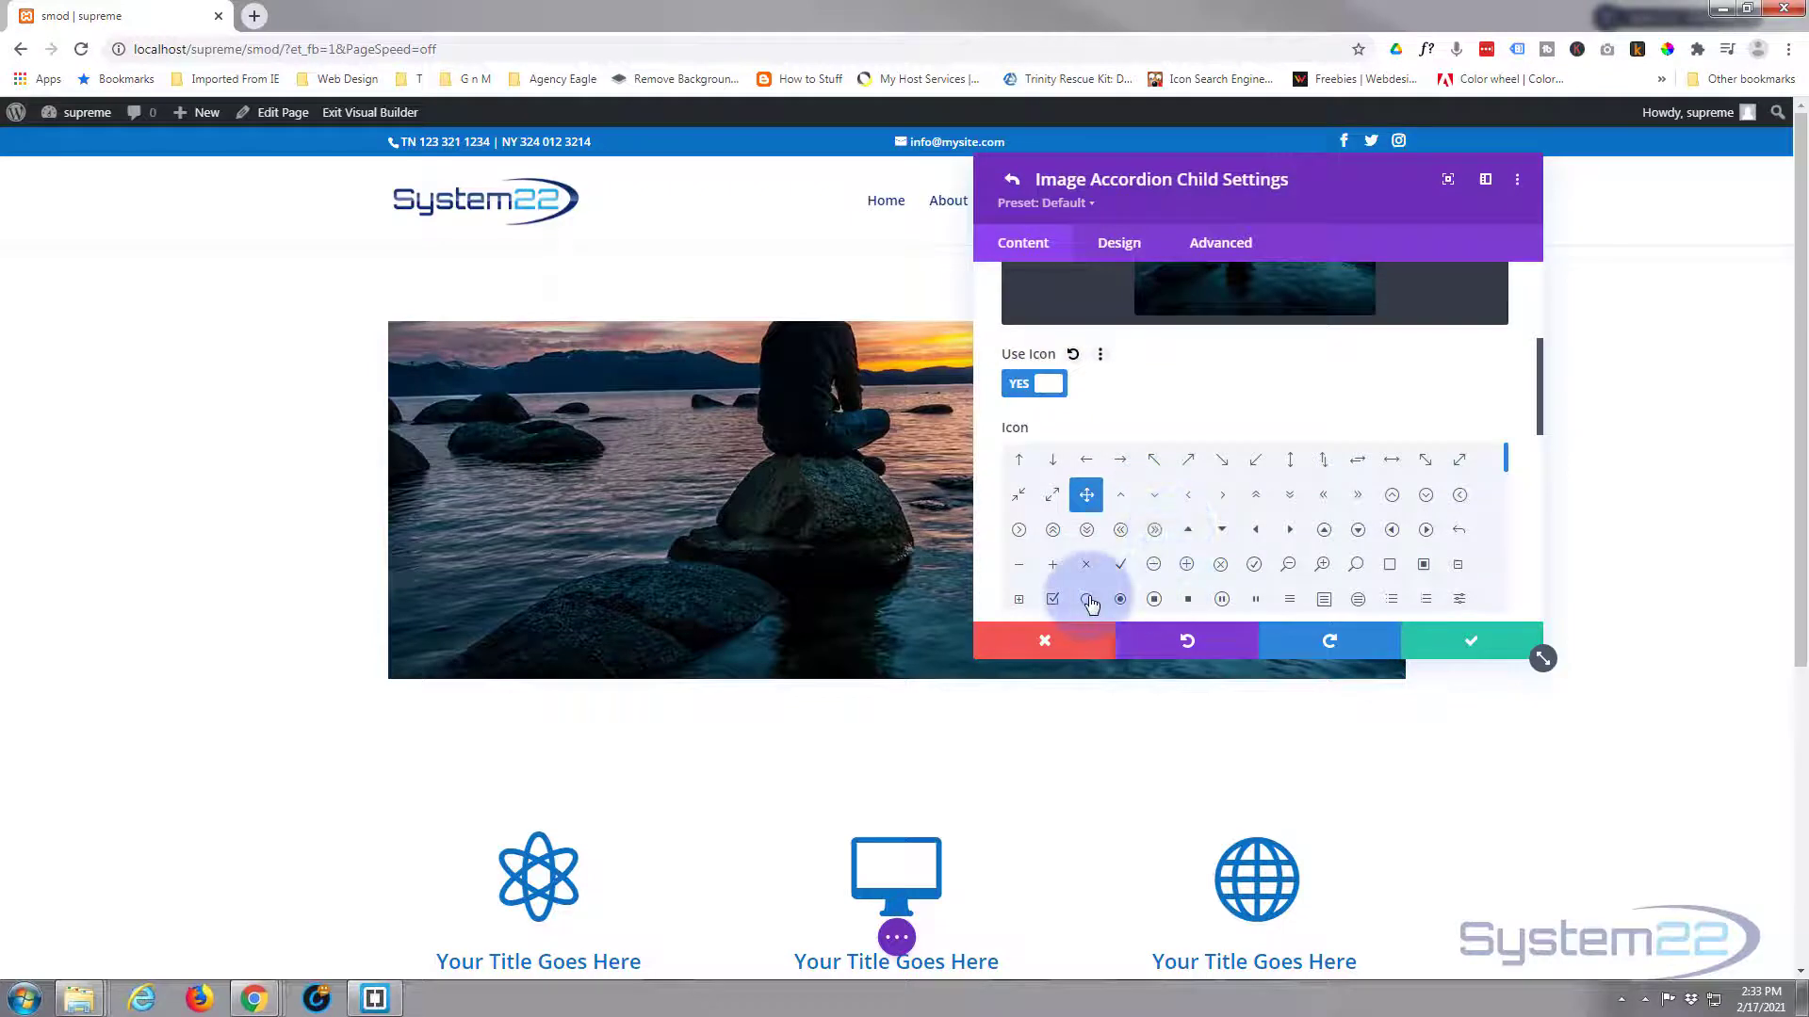
pyautogui.click(1154, 530)
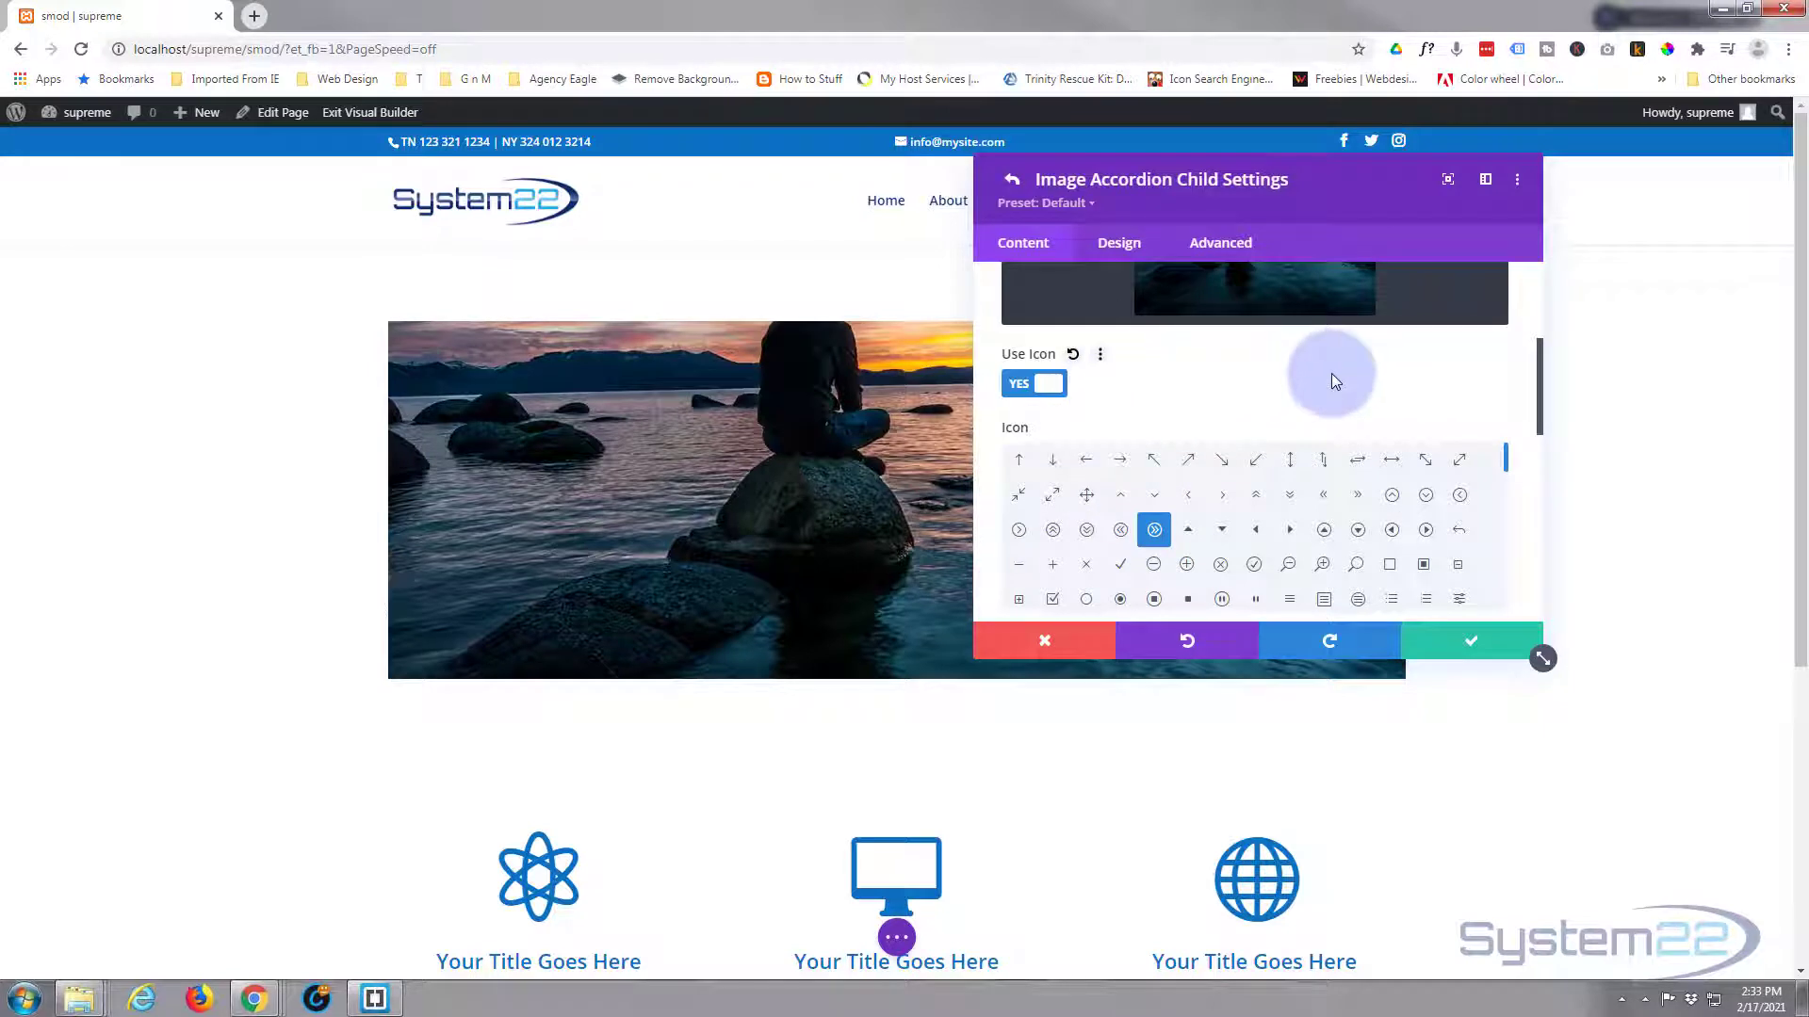
# - Preview the panel overlay with its new icon and move the settings panel aside
pyautogui.scroll(-1, 1332, 380)
pyautogui.scroll(-2, 1332, 377)
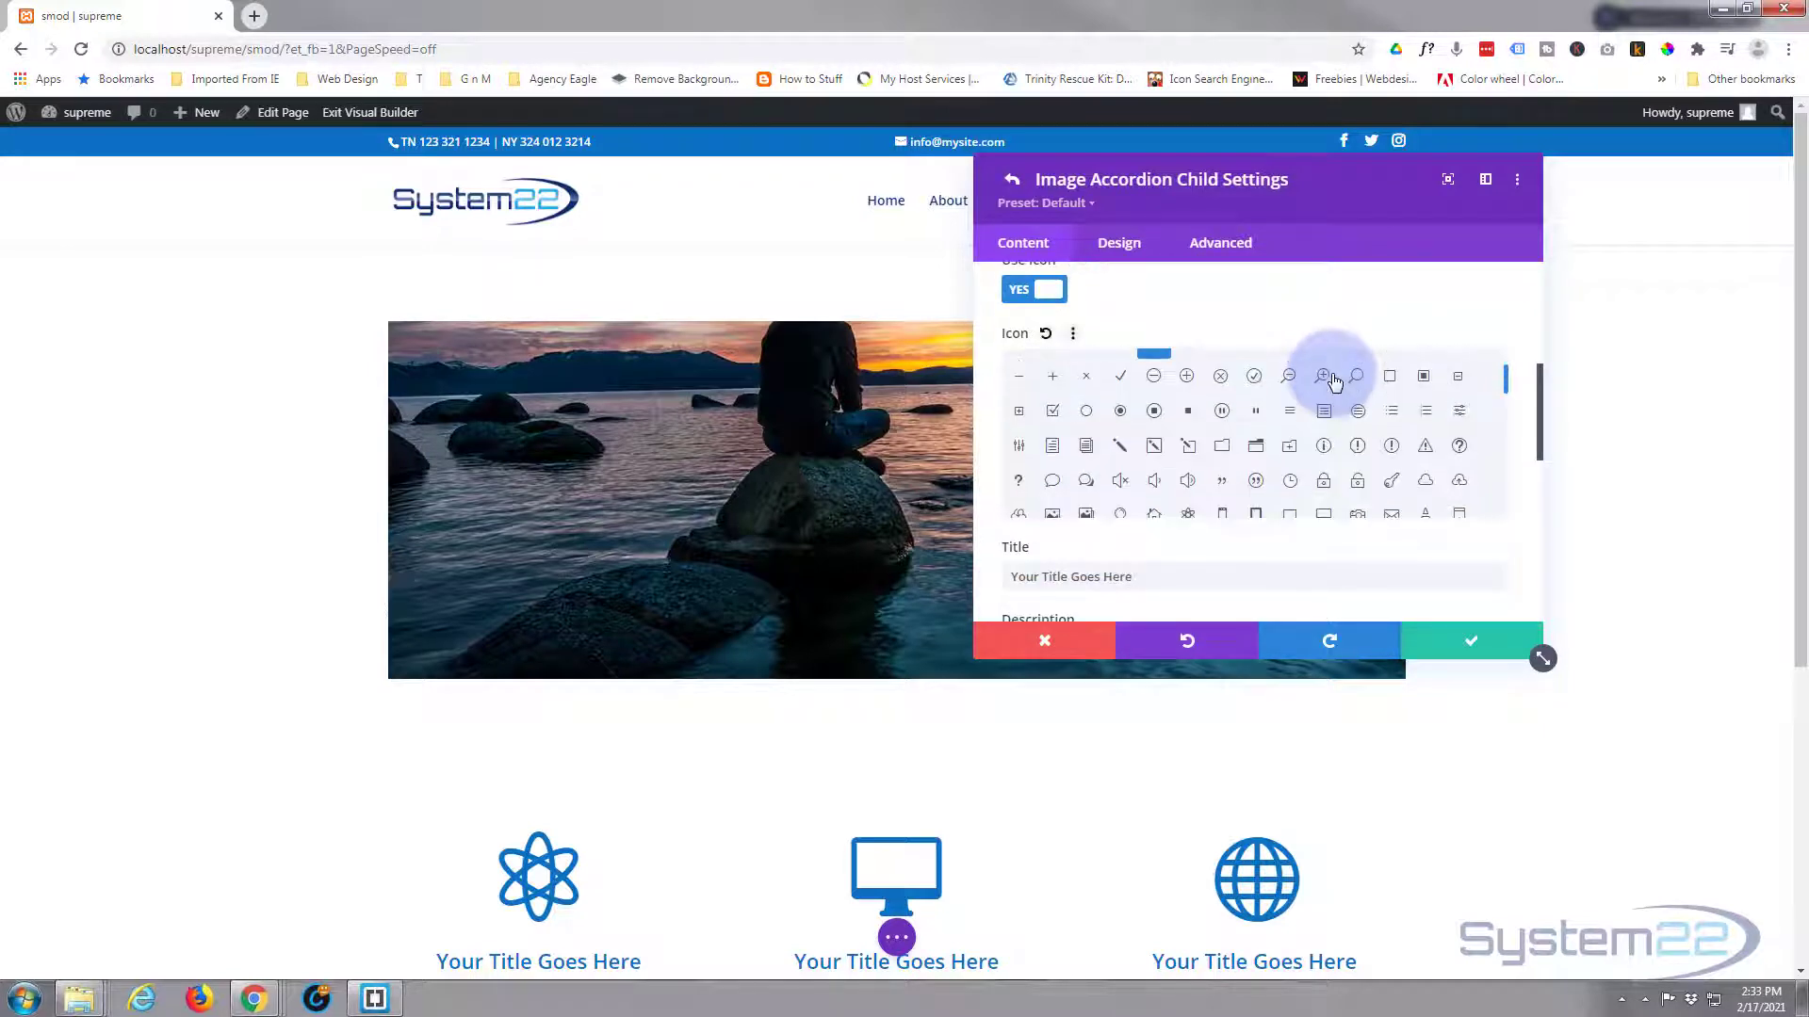
pyautogui.scroll(-1, 1224, 533)
pyautogui.click(701, 538)
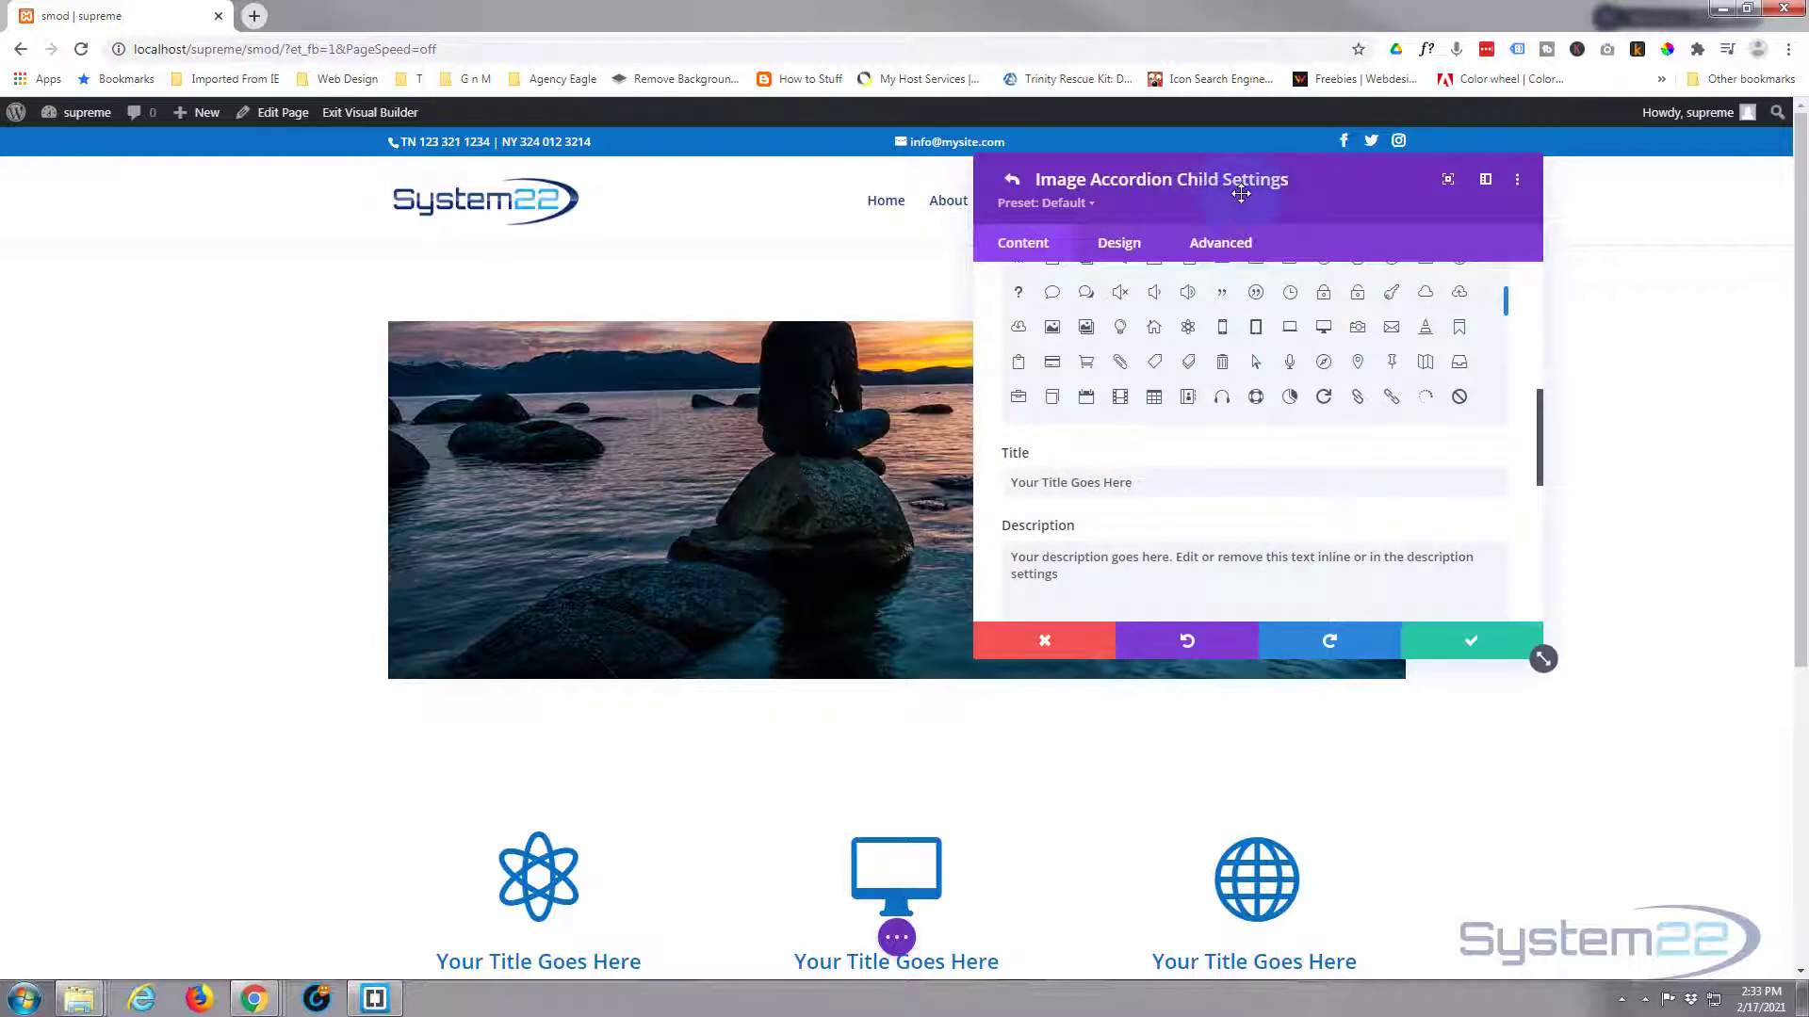
pyautogui.moveTo(1459, 213); pyautogui.dragTo(1693, 234)
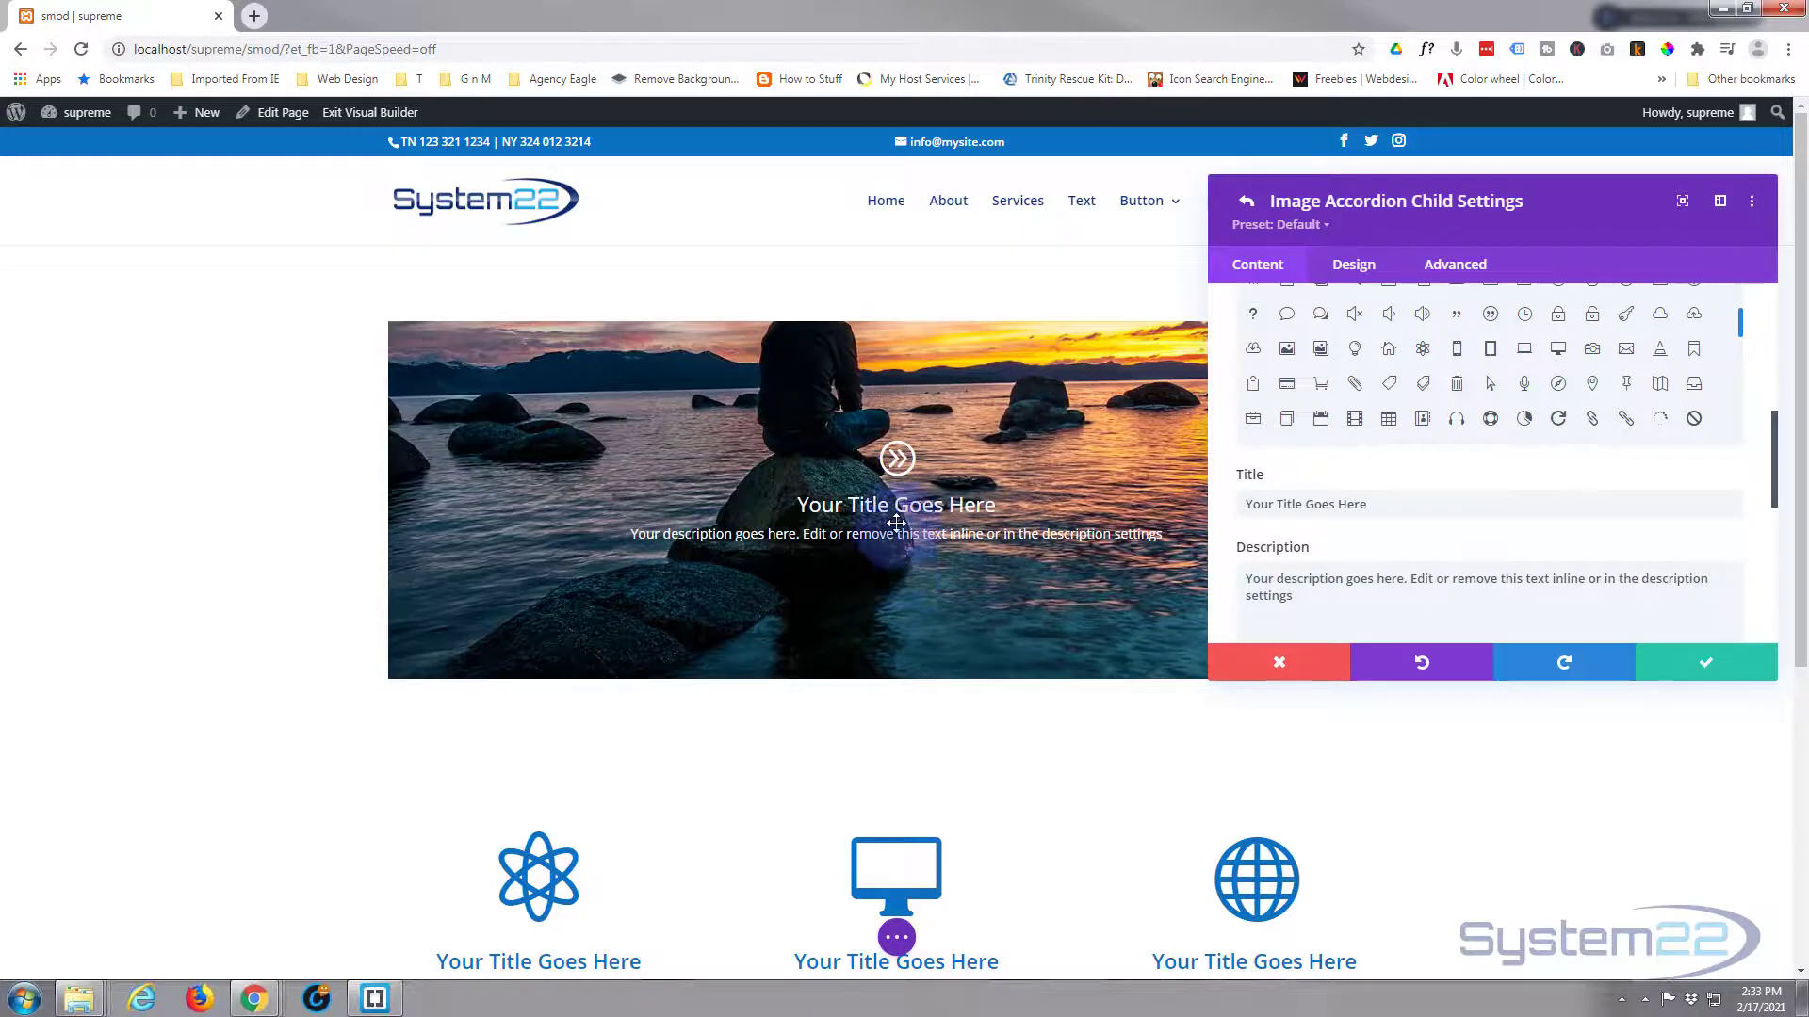
# - Inspect the item's title and description fields and their dynamic content options
pyautogui.click(1328, 504)
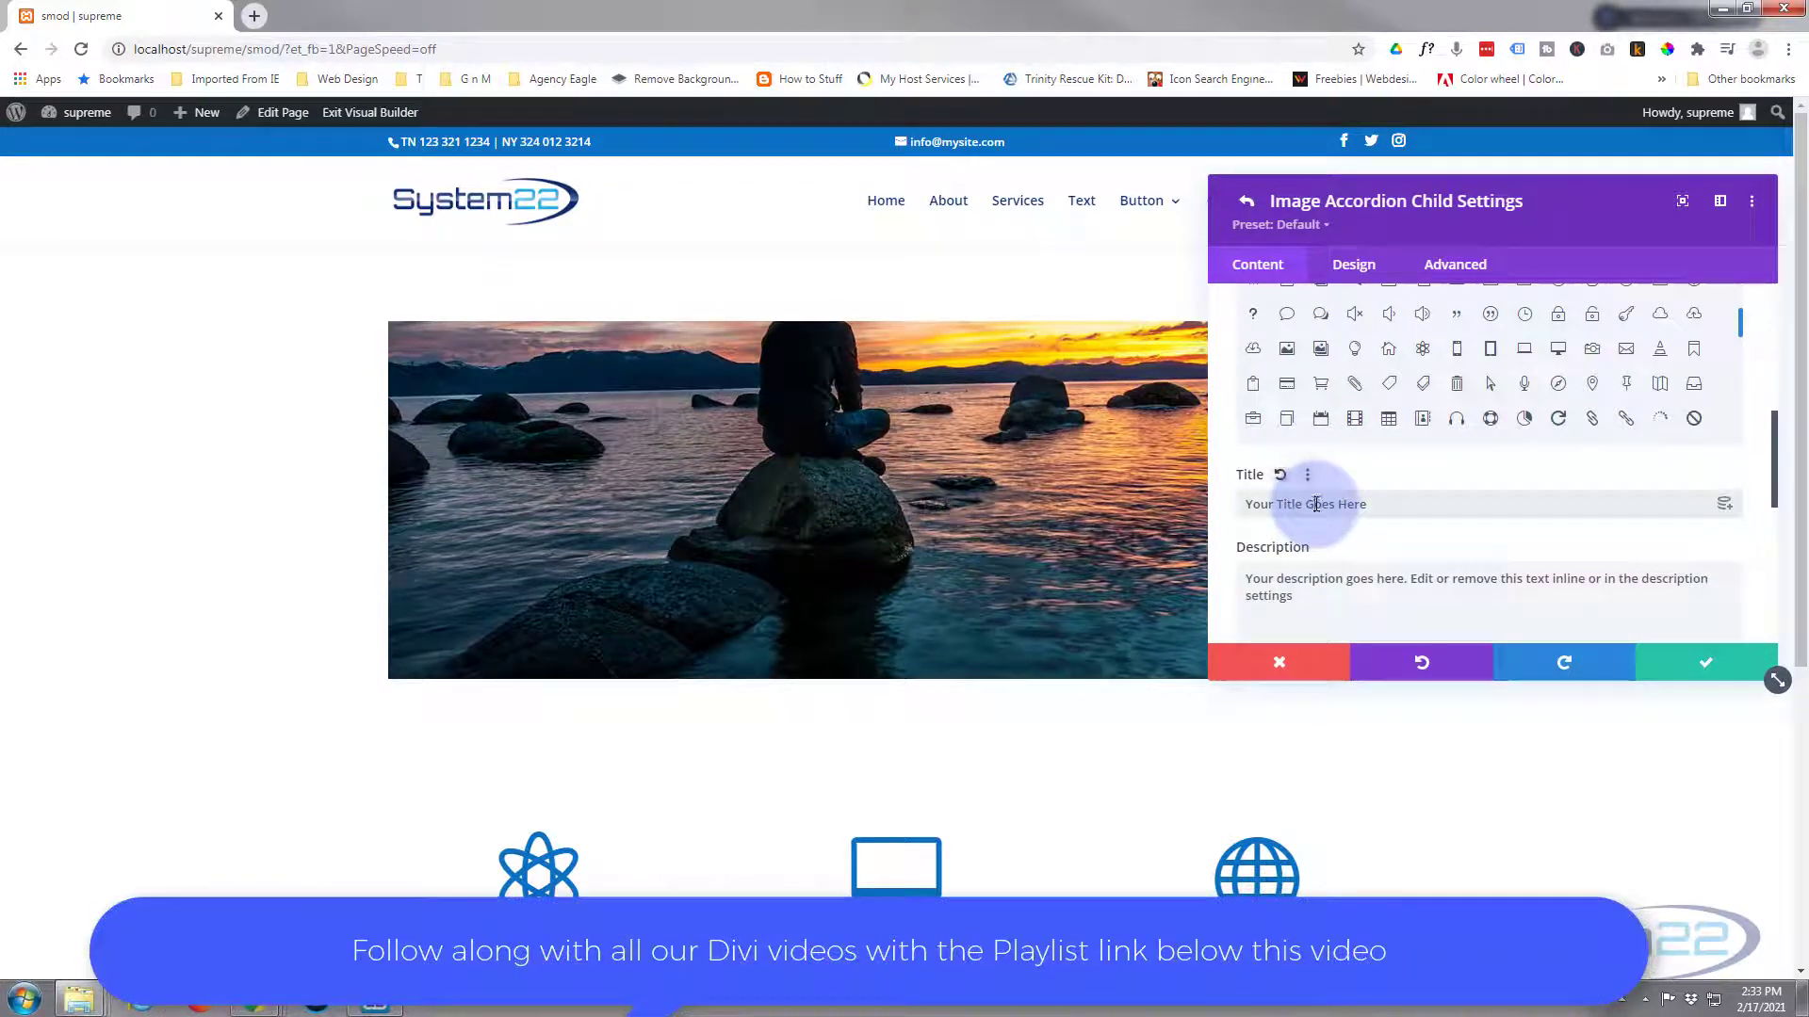
pyautogui.click(1315, 607)
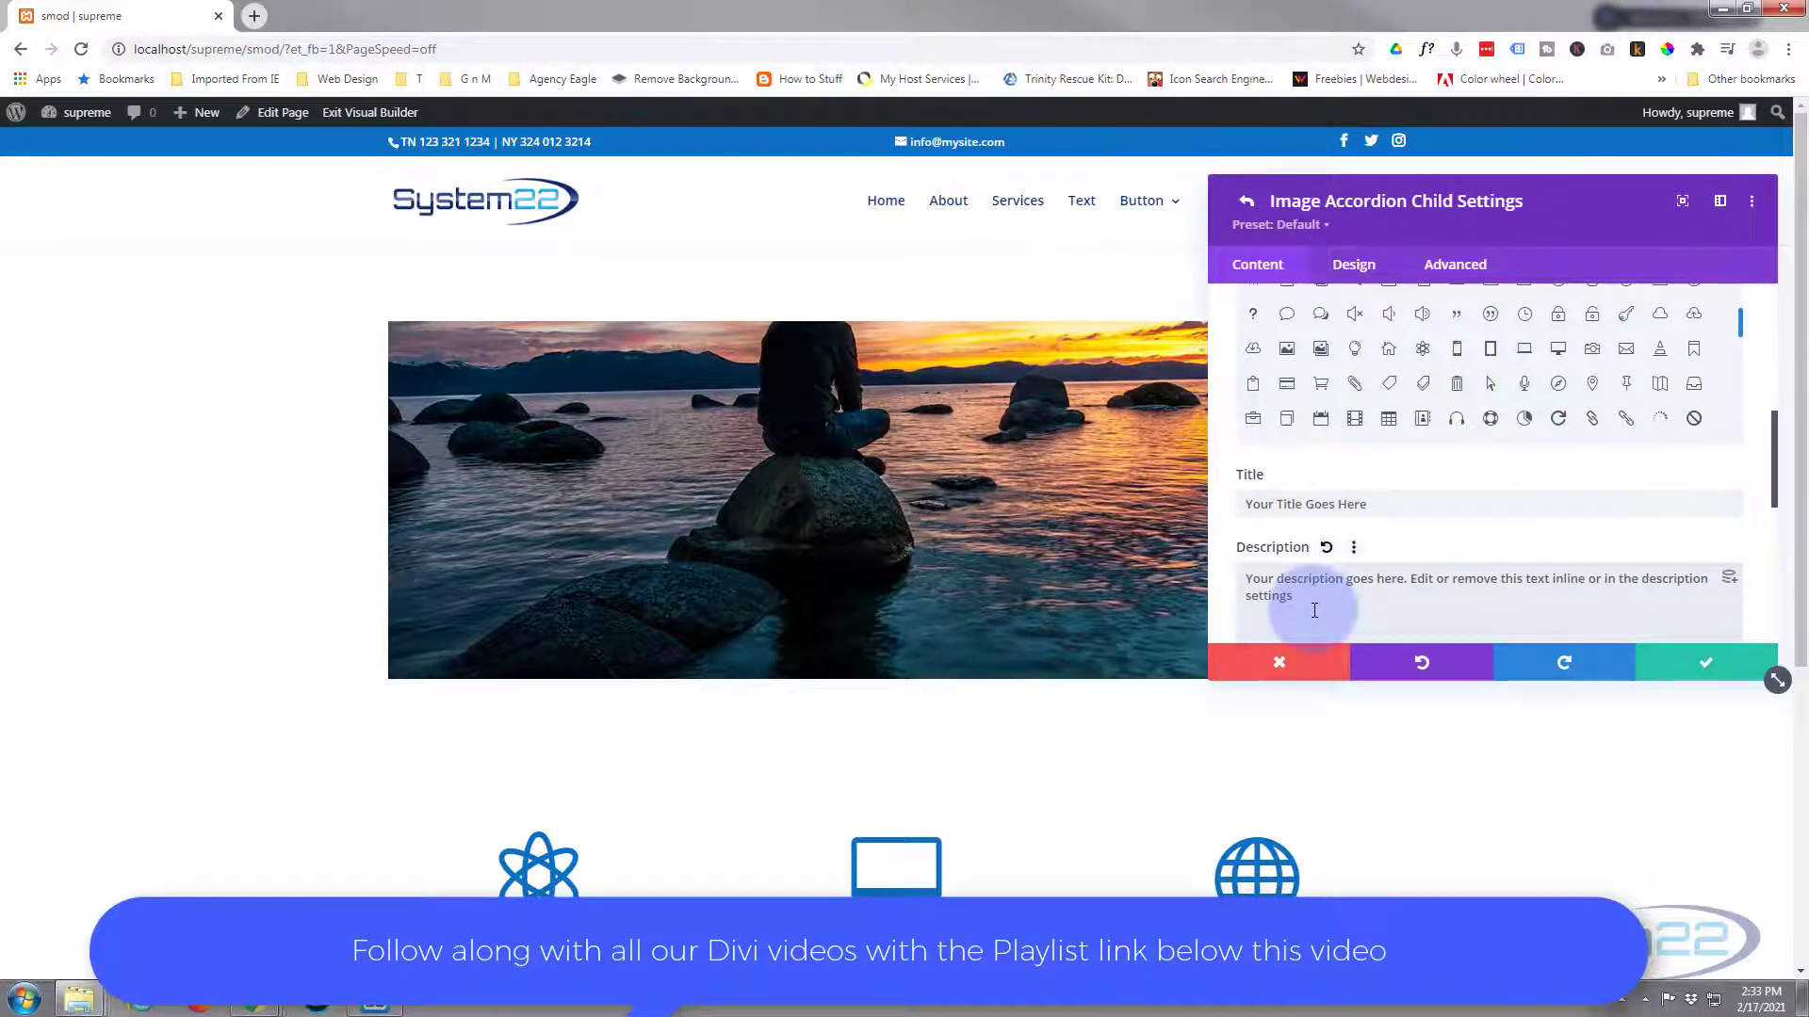
pyautogui.scroll(-3, 1313, 609)
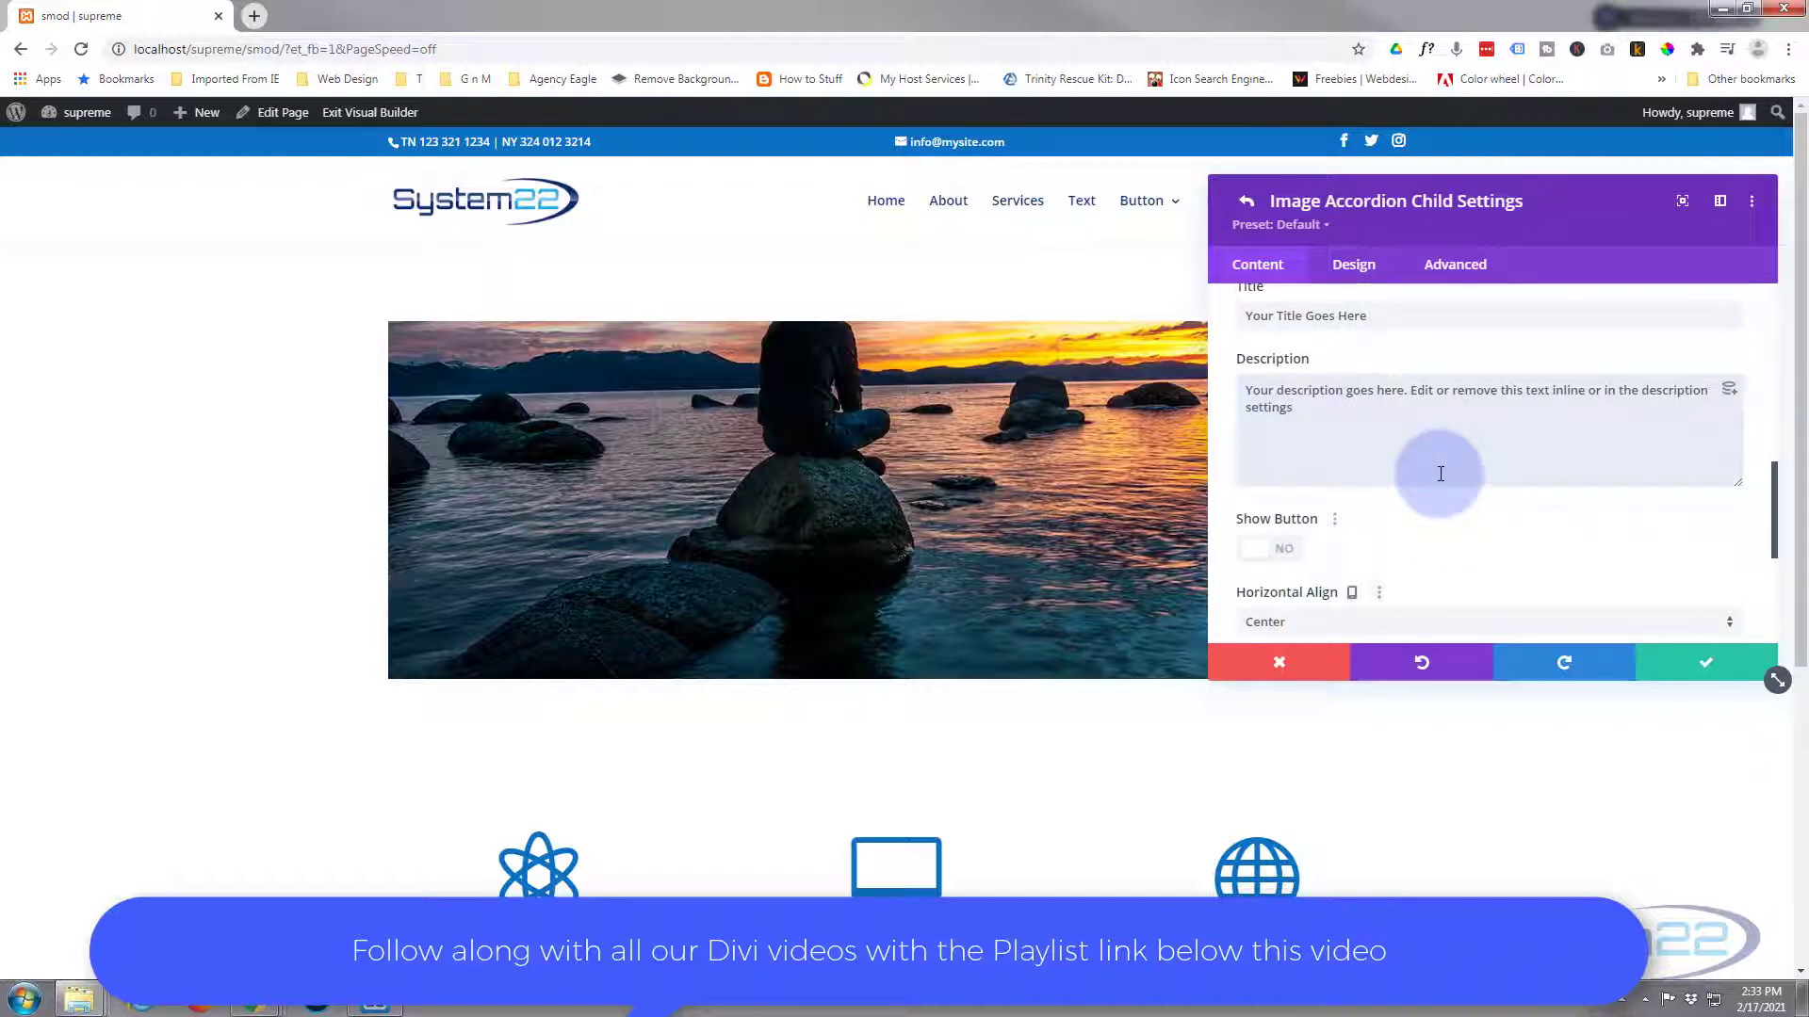
pyautogui.click(1729, 394)
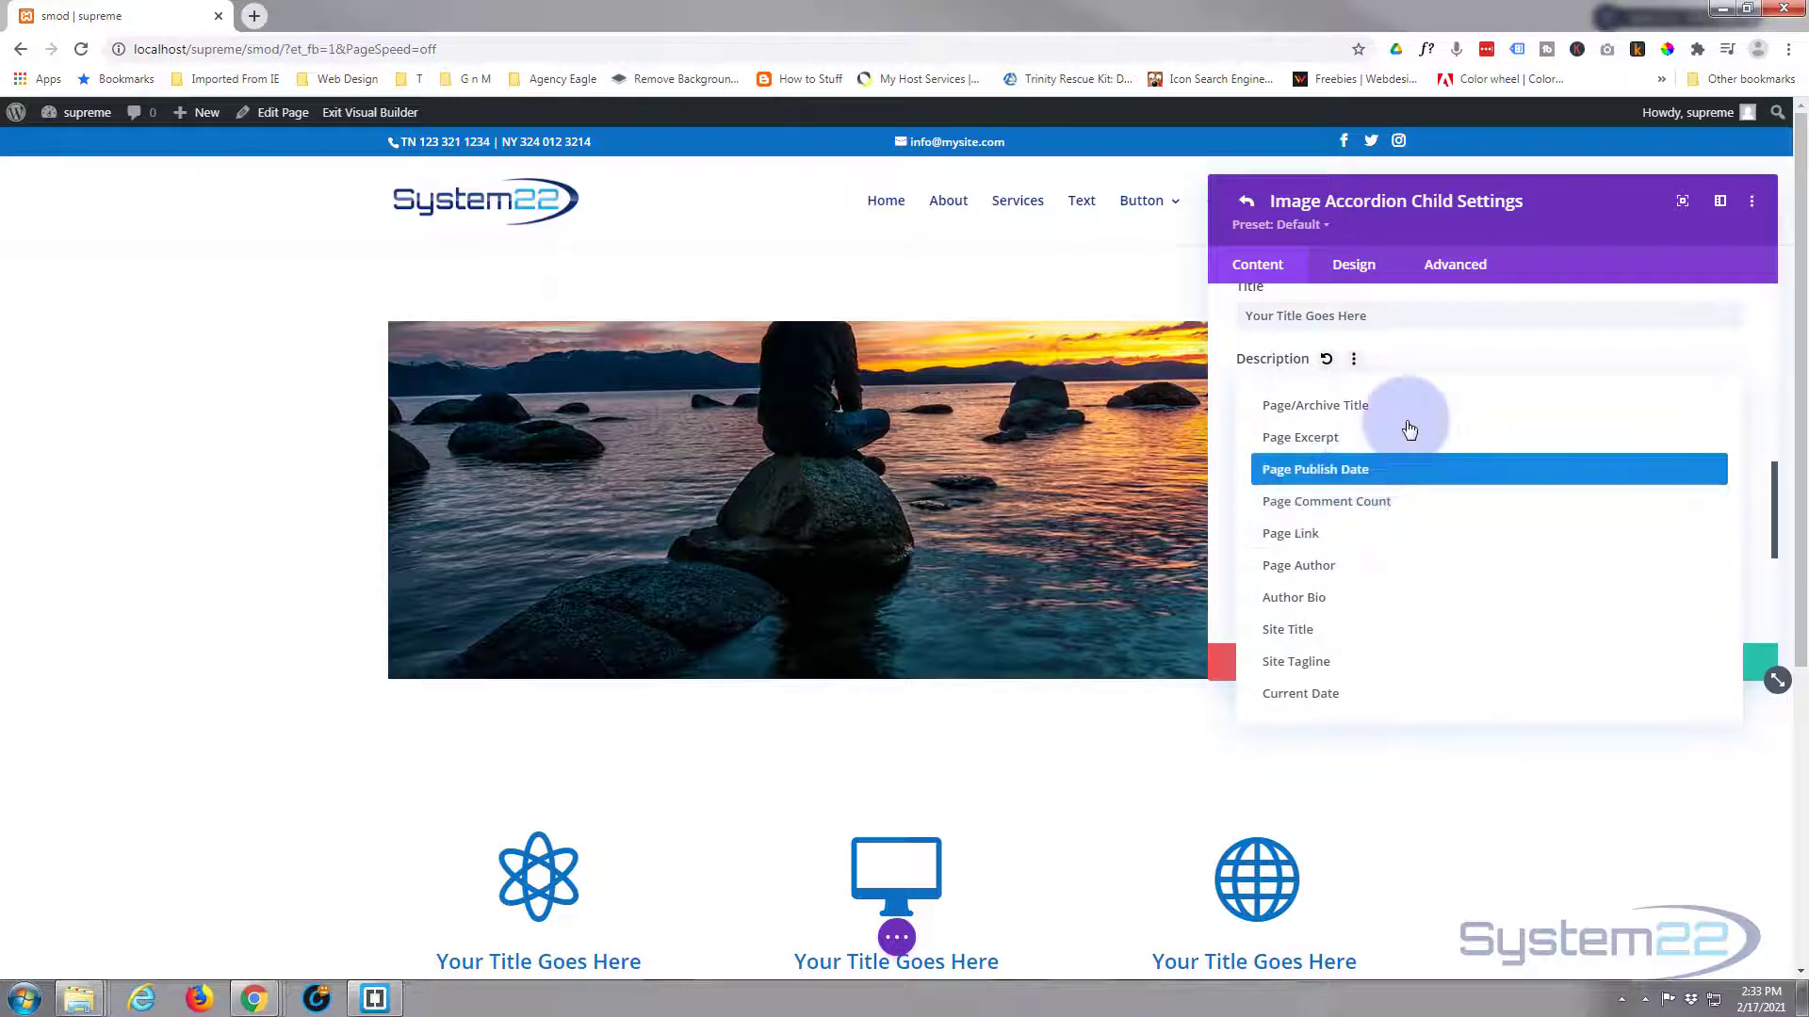
pyautogui.click(1462, 355)
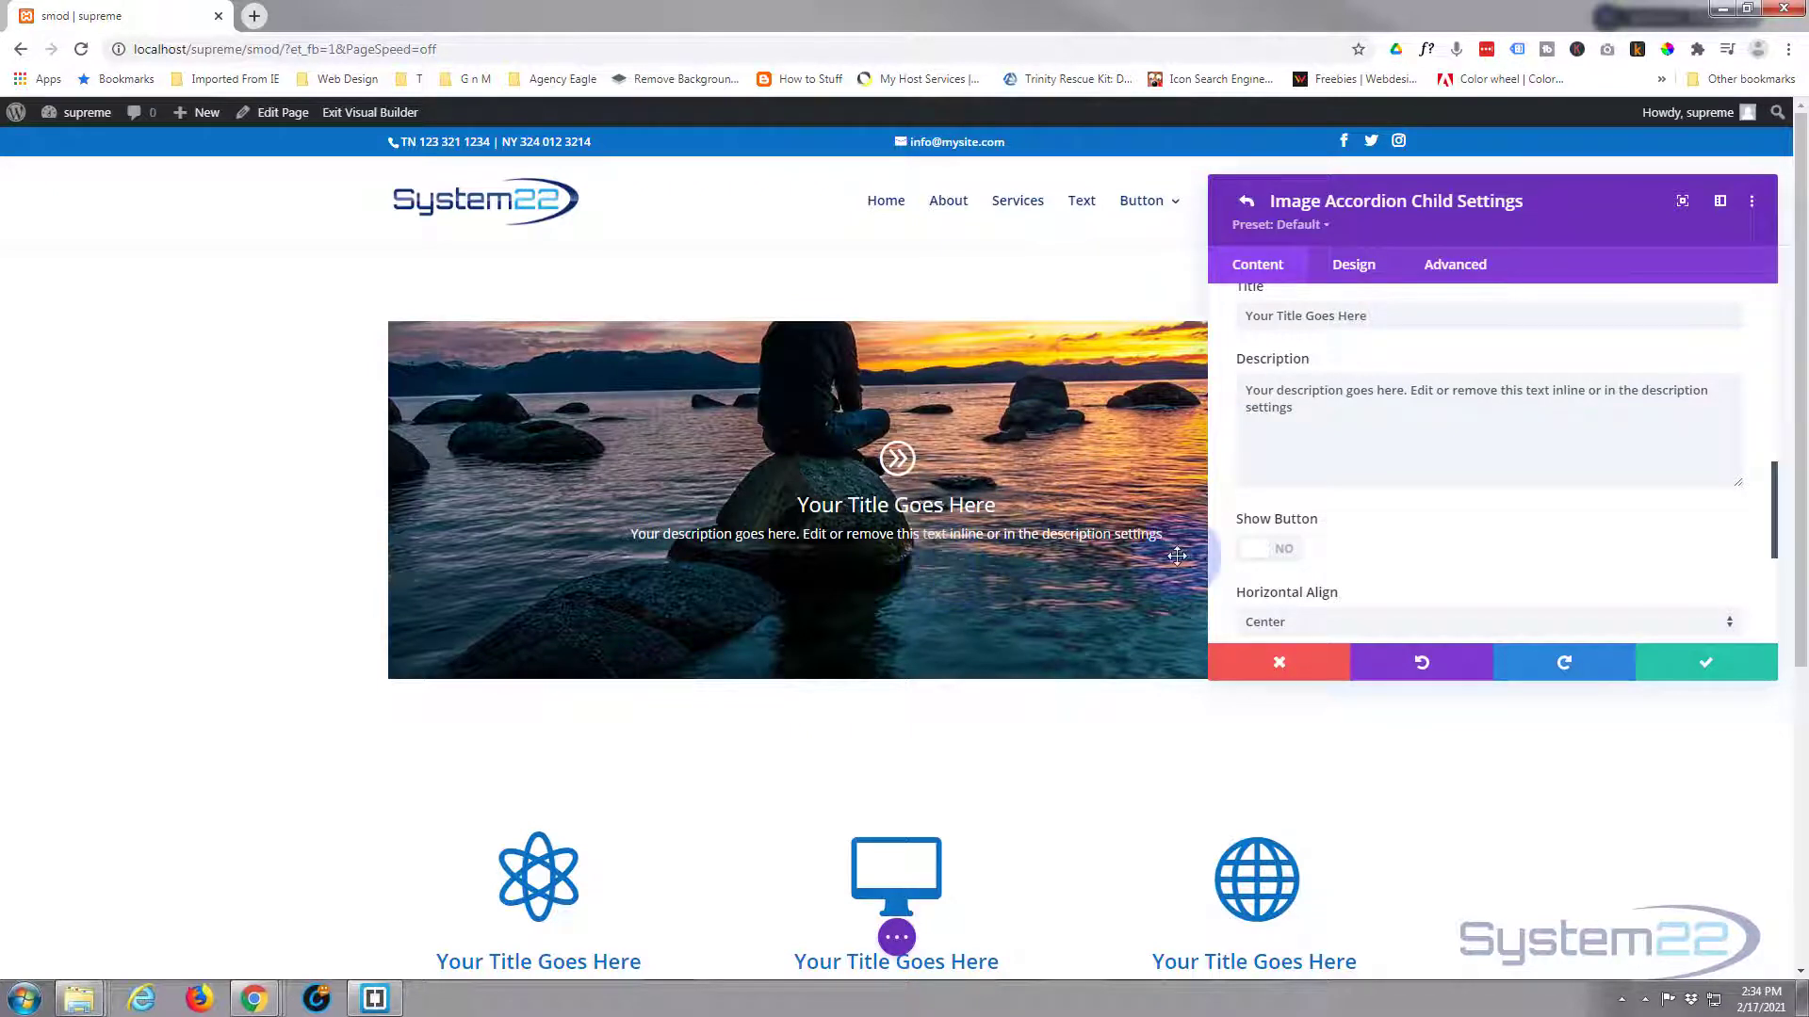
# - Show a button labelled 'Learn More' linking to '#', opening in the same window
pyautogui.click(1286, 551)
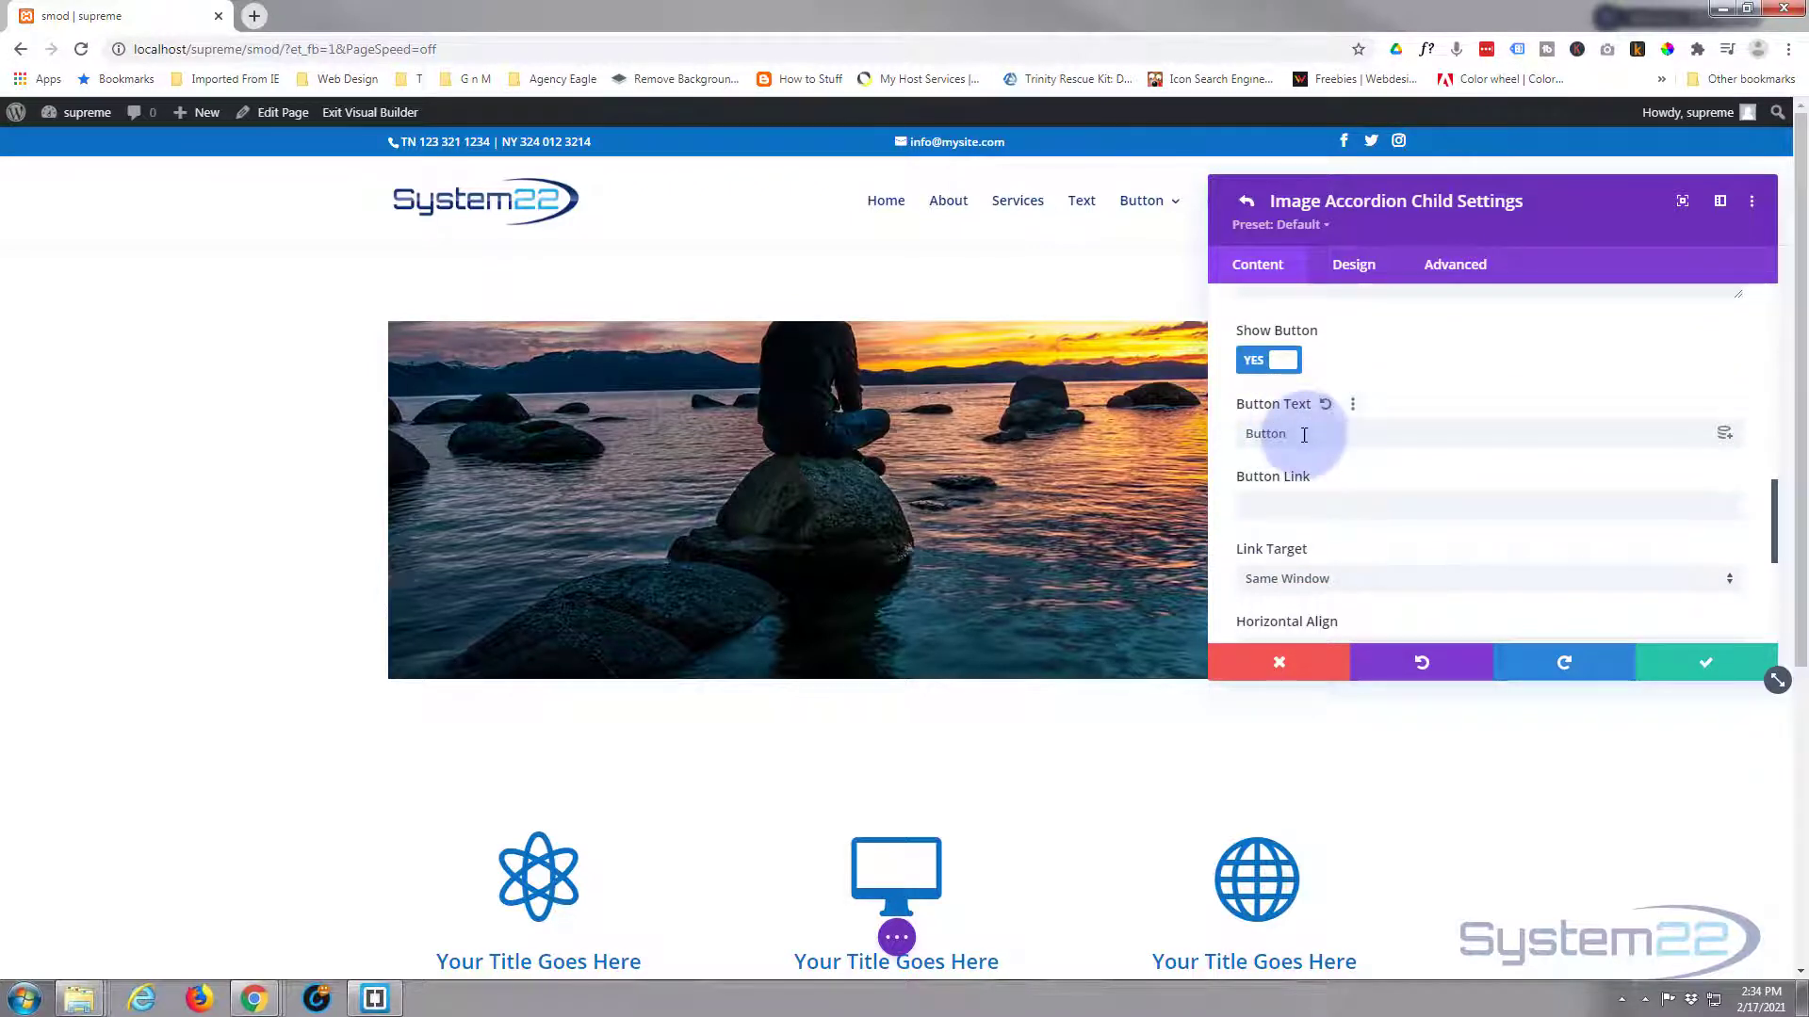
pyautogui.moveTo(1303, 436); pyautogui.dragTo(1224, 437)
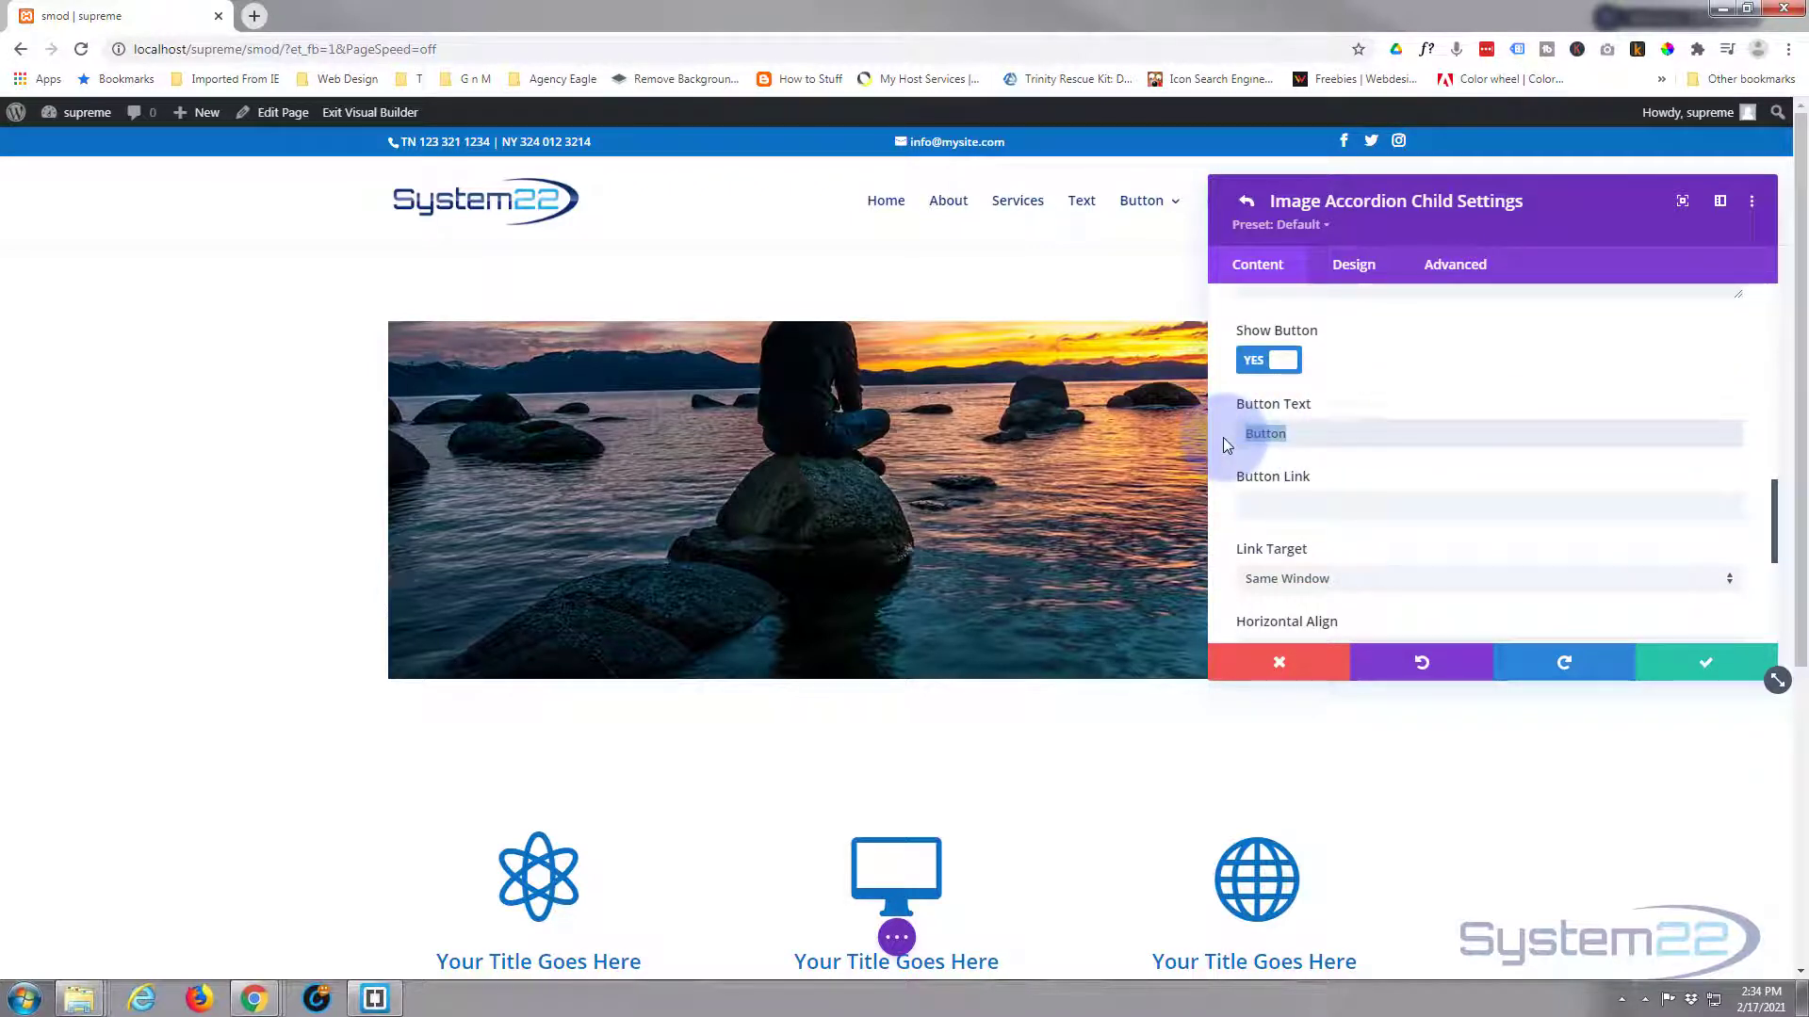
pyautogui.write('Learn More')
pyautogui.click(1283, 432)
pyautogui.scroll(-1, 1283, 433)
pyautogui.click(1282, 416)
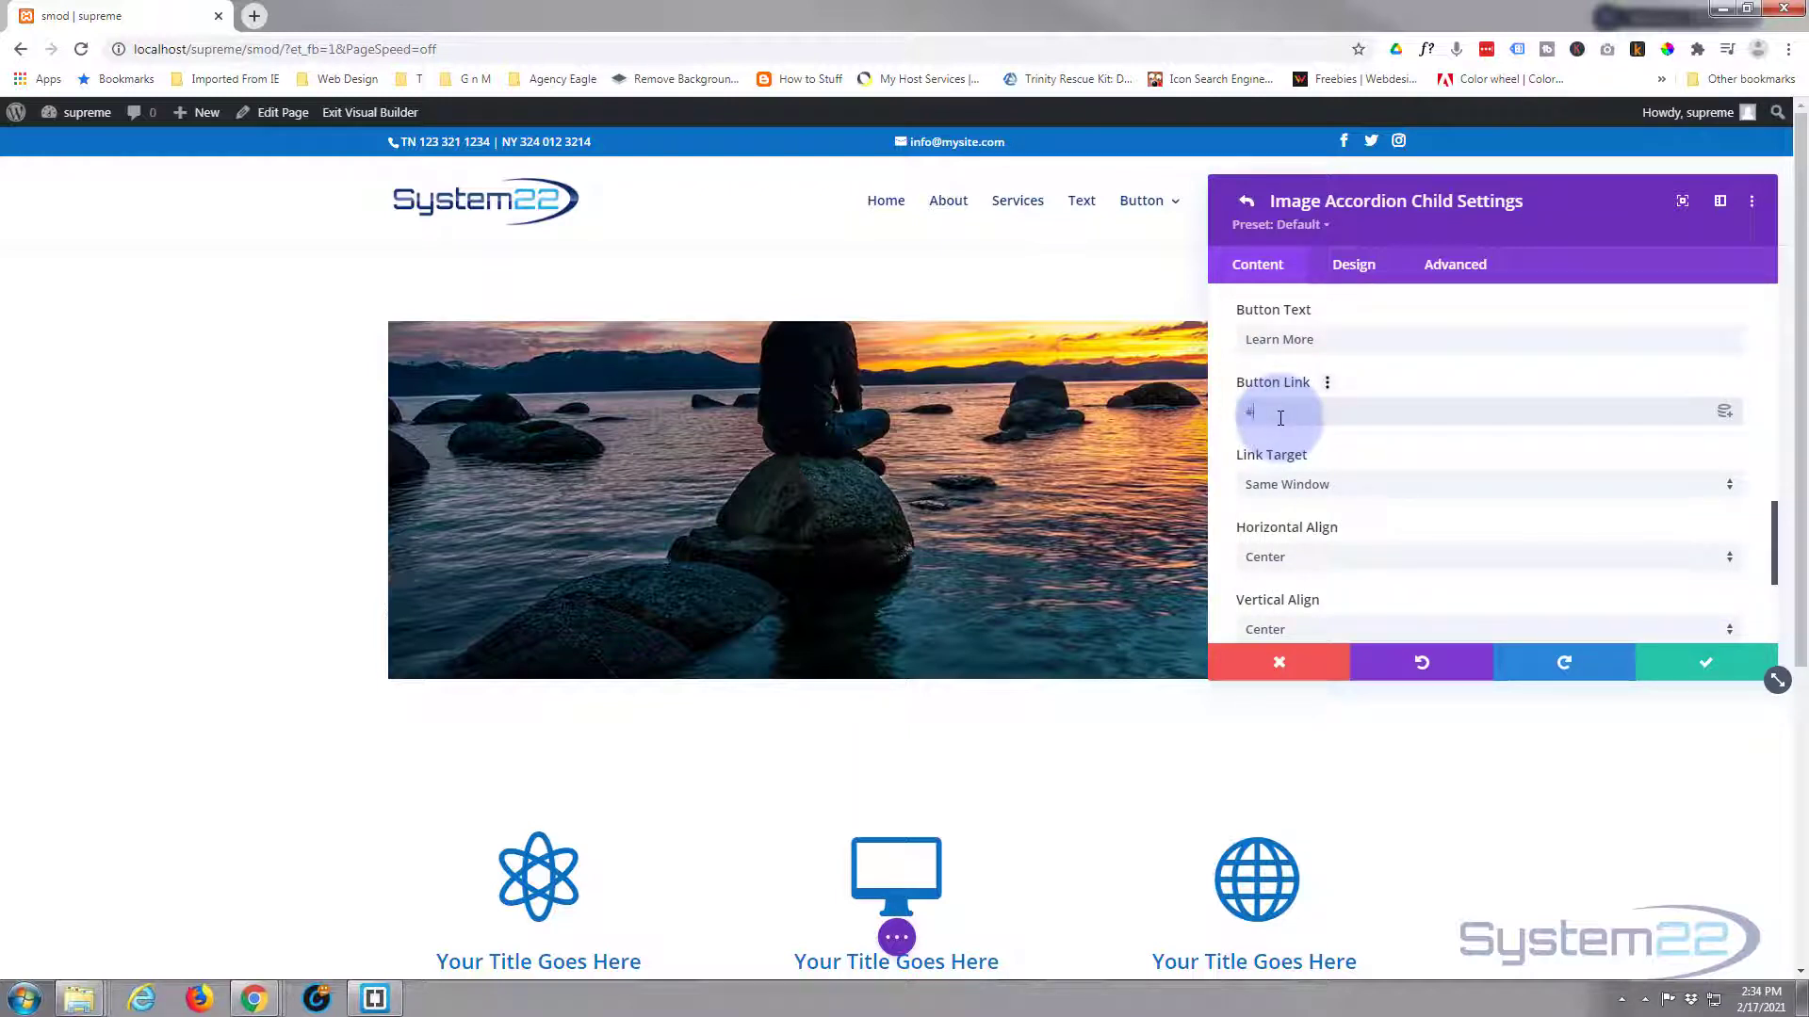
pyautogui.click(1228, 476)
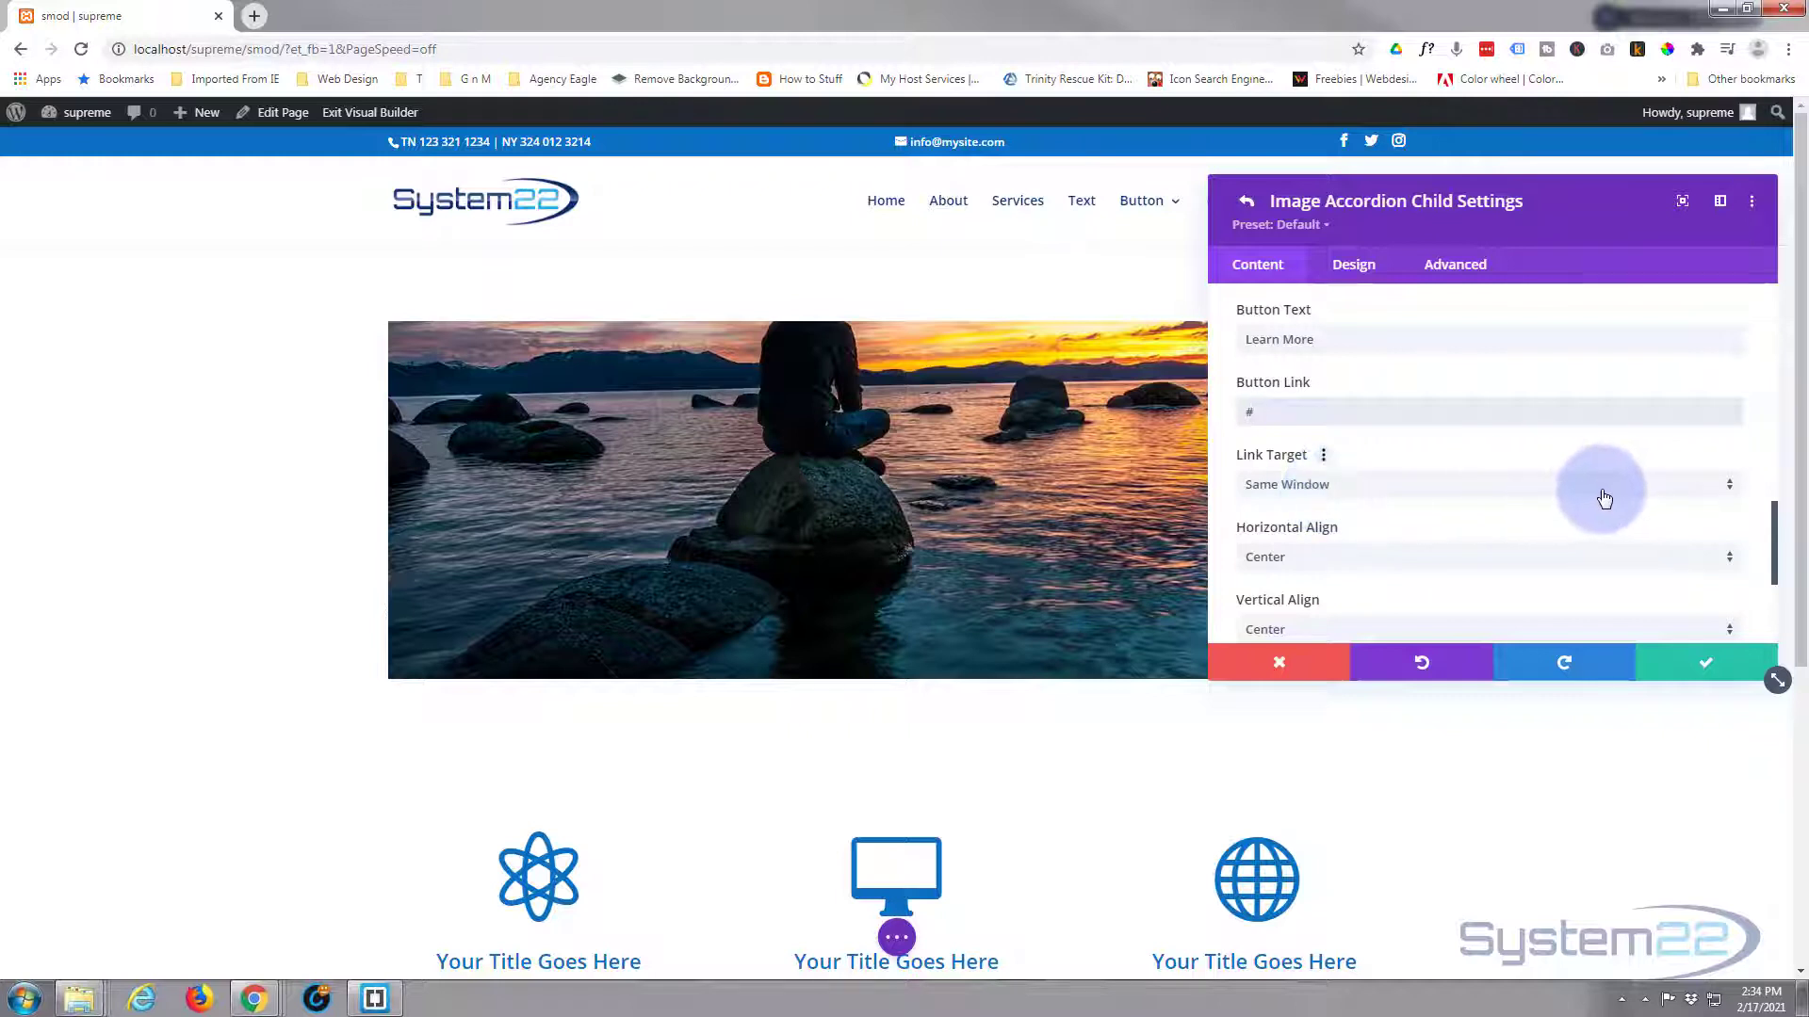
pyautogui.click(1443, 496)
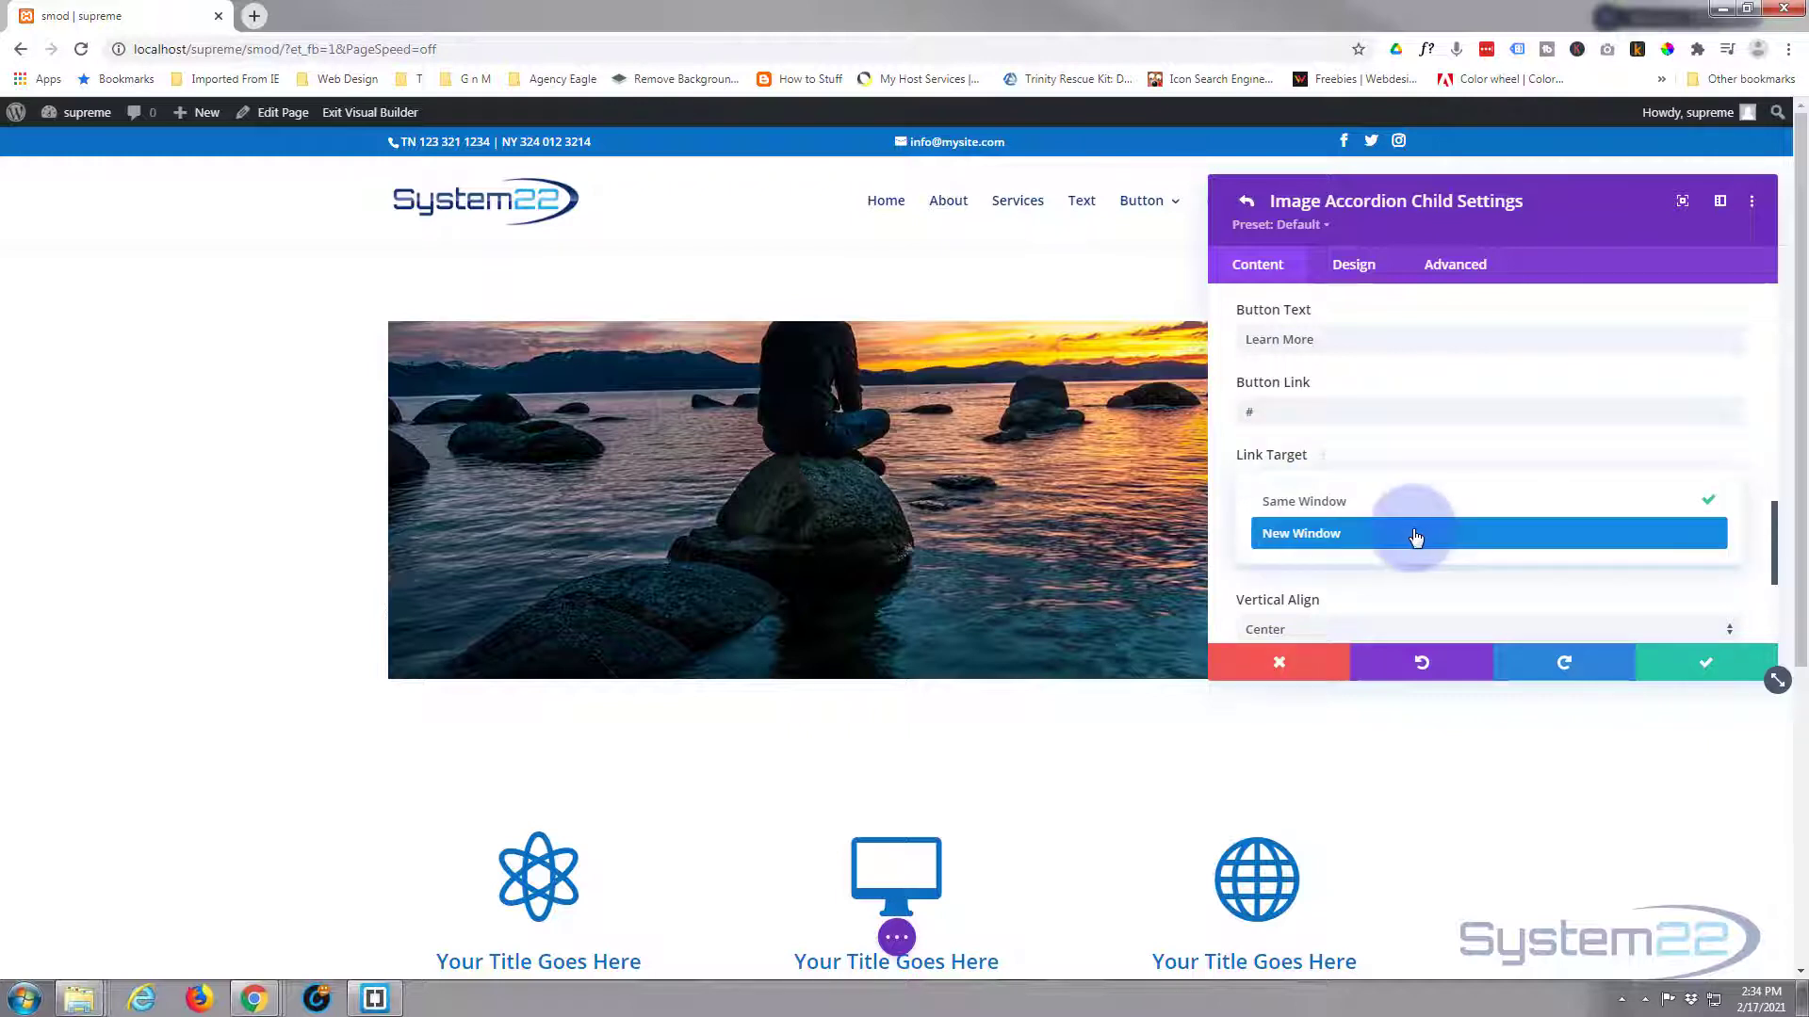
pyautogui.click(1376, 454)
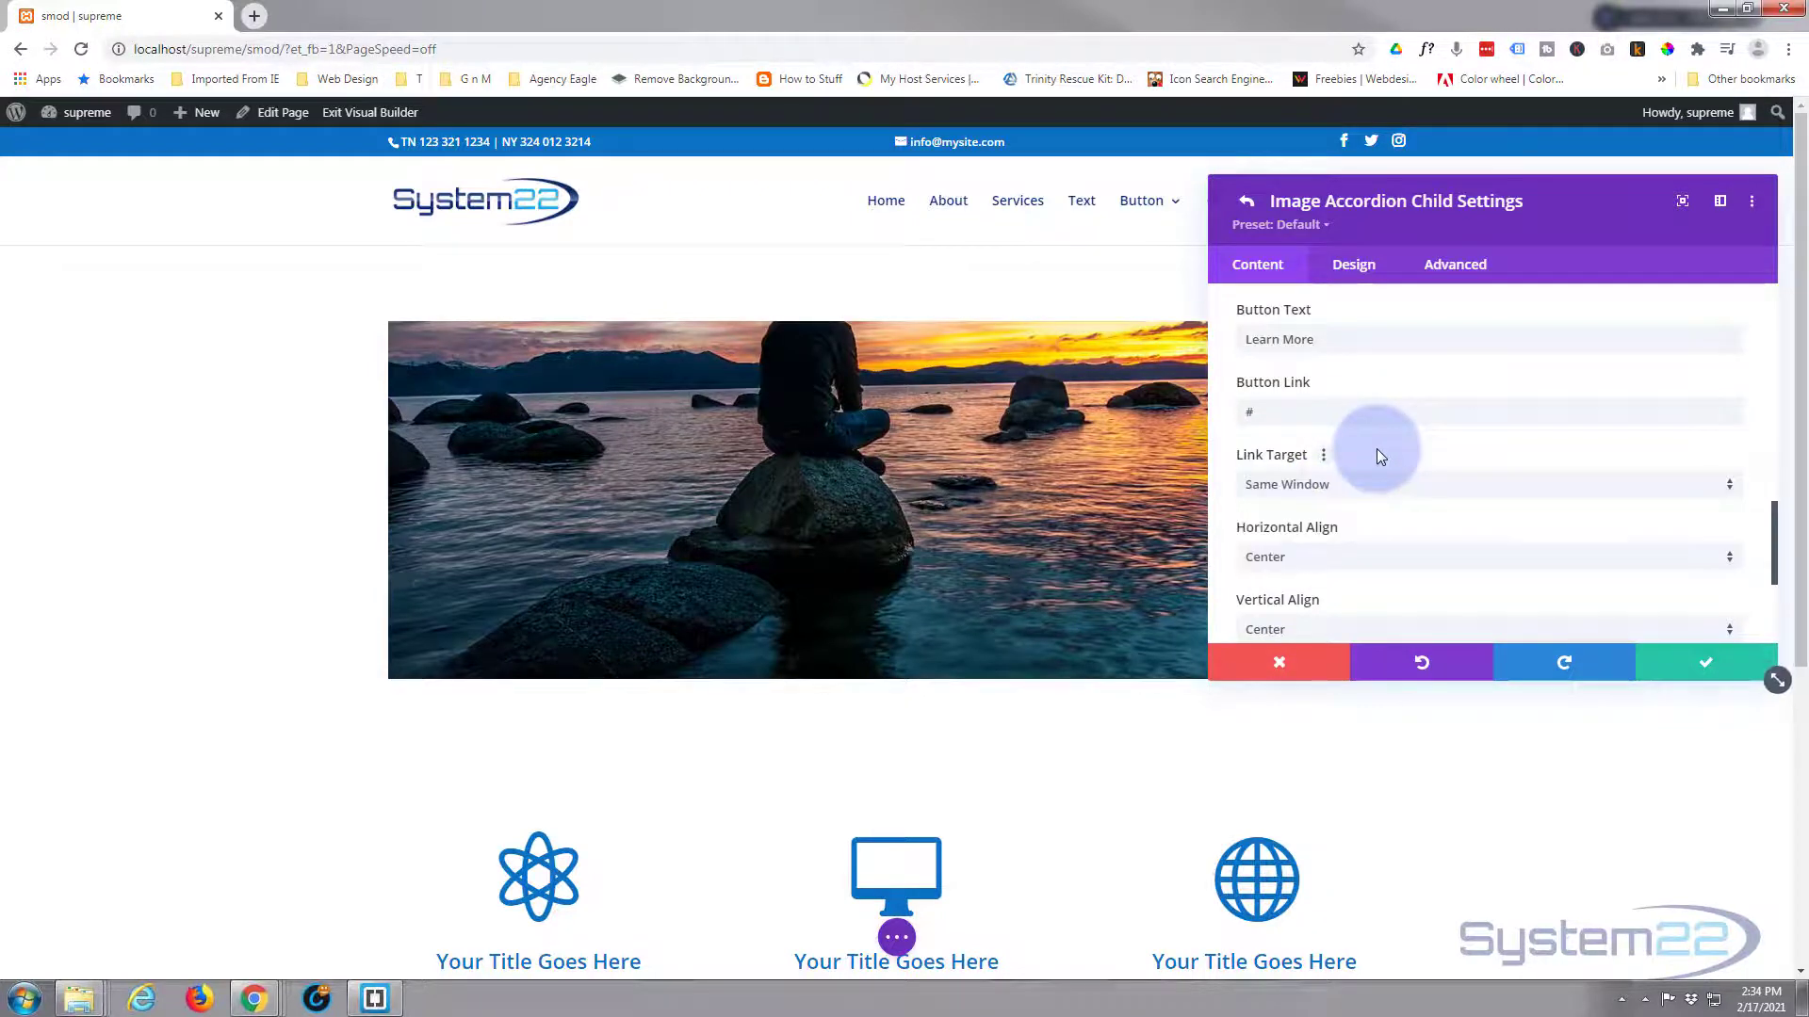
pyautogui.scroll(-2, 1376, 451)
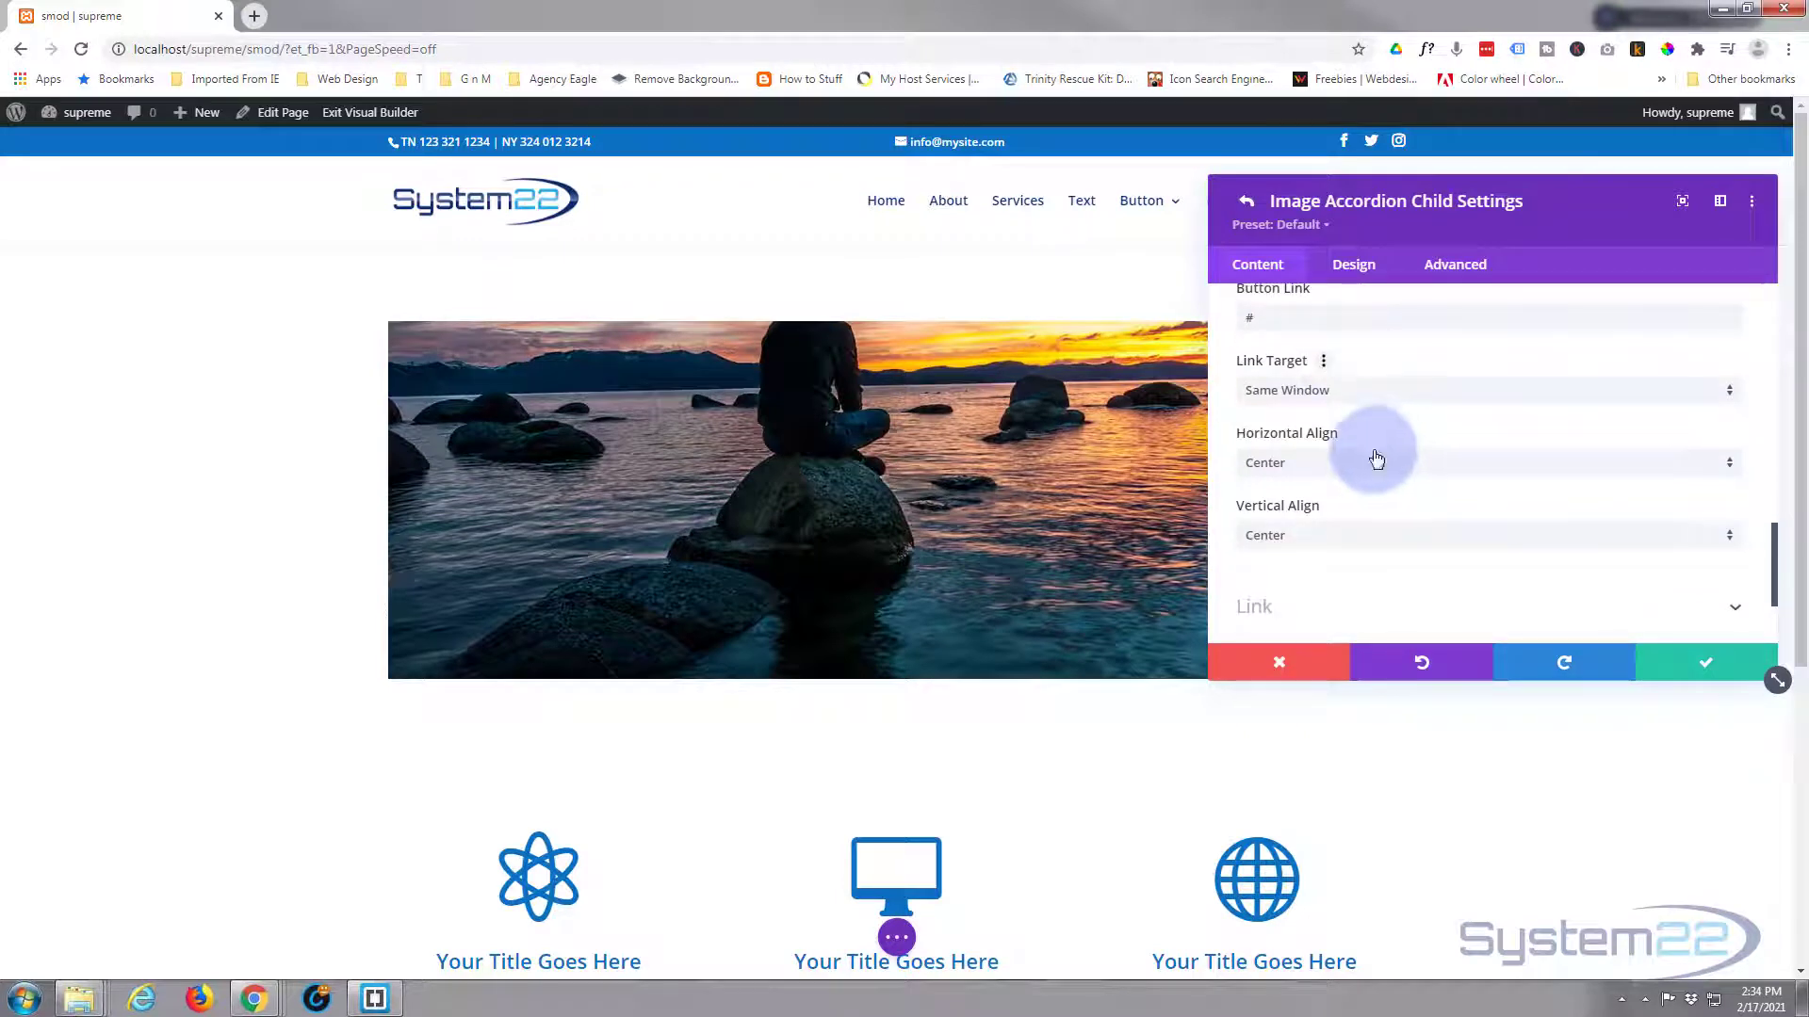
# - Try Horizontal Align Left and Vertical Align Bottom for the panel content
pyautogui.click(1037, 482)
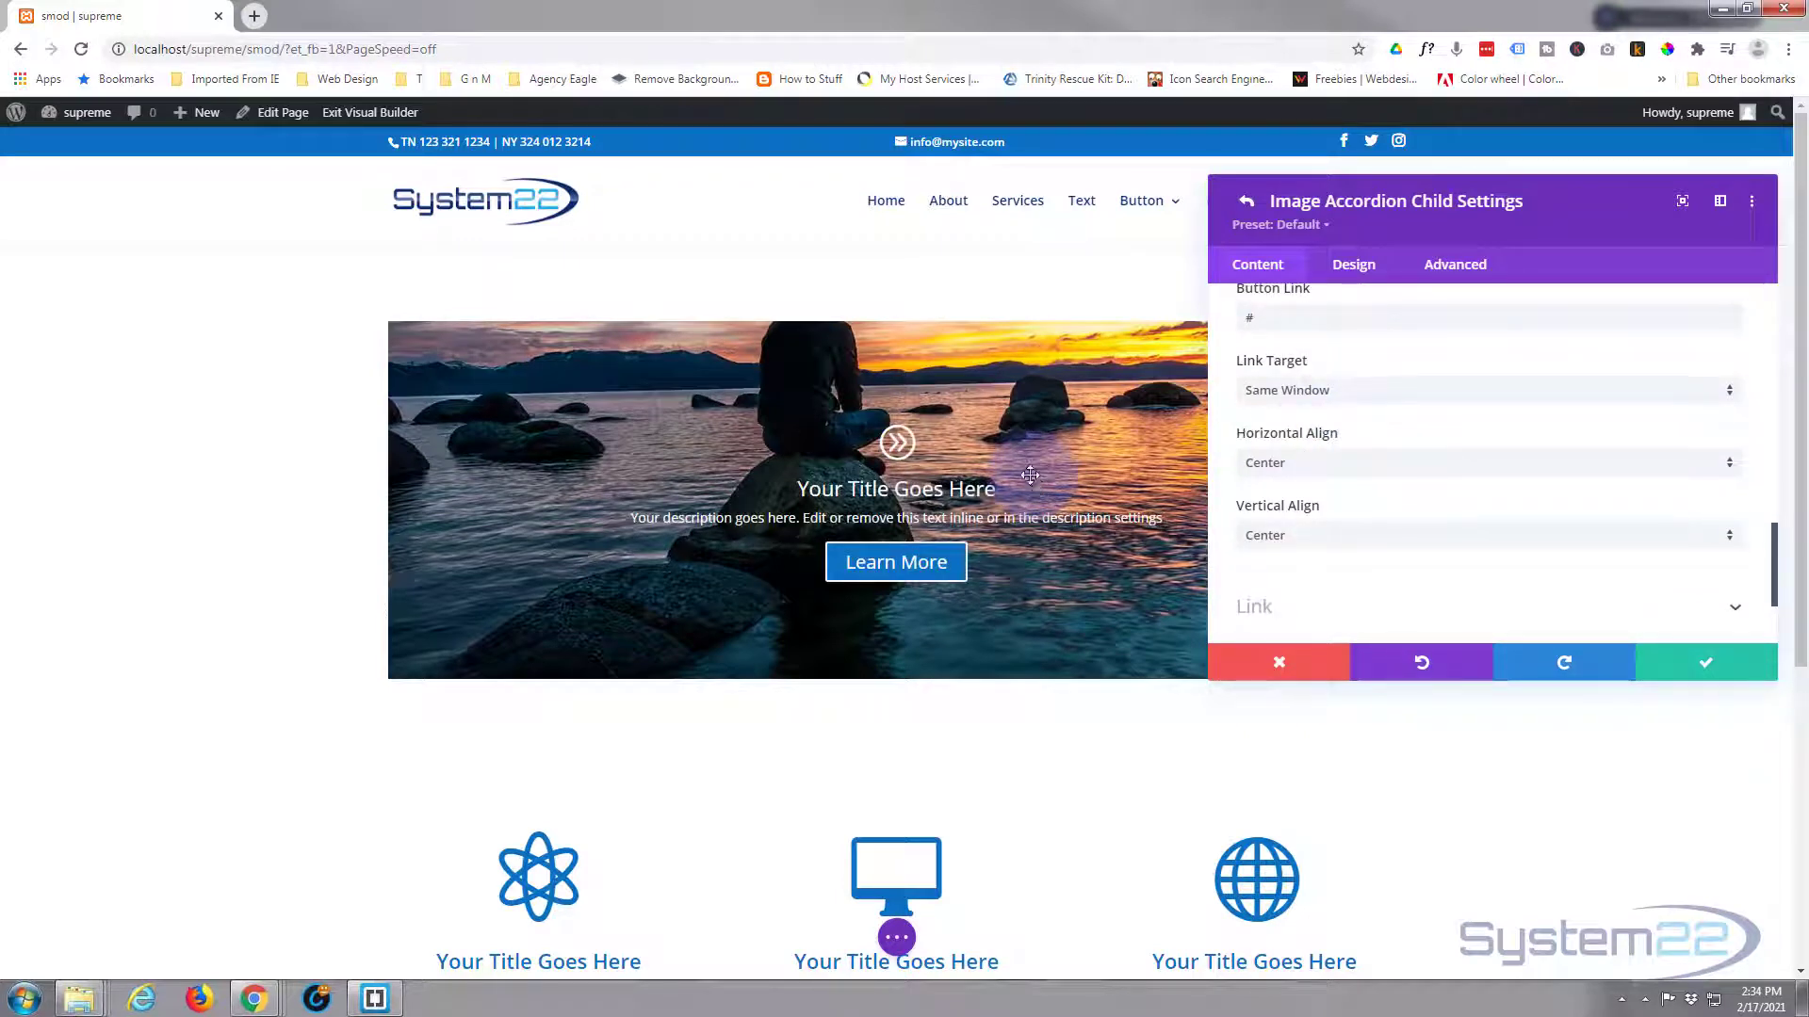
pyautogui.click(1389, 463)
pyautogui.click(1277, 484)
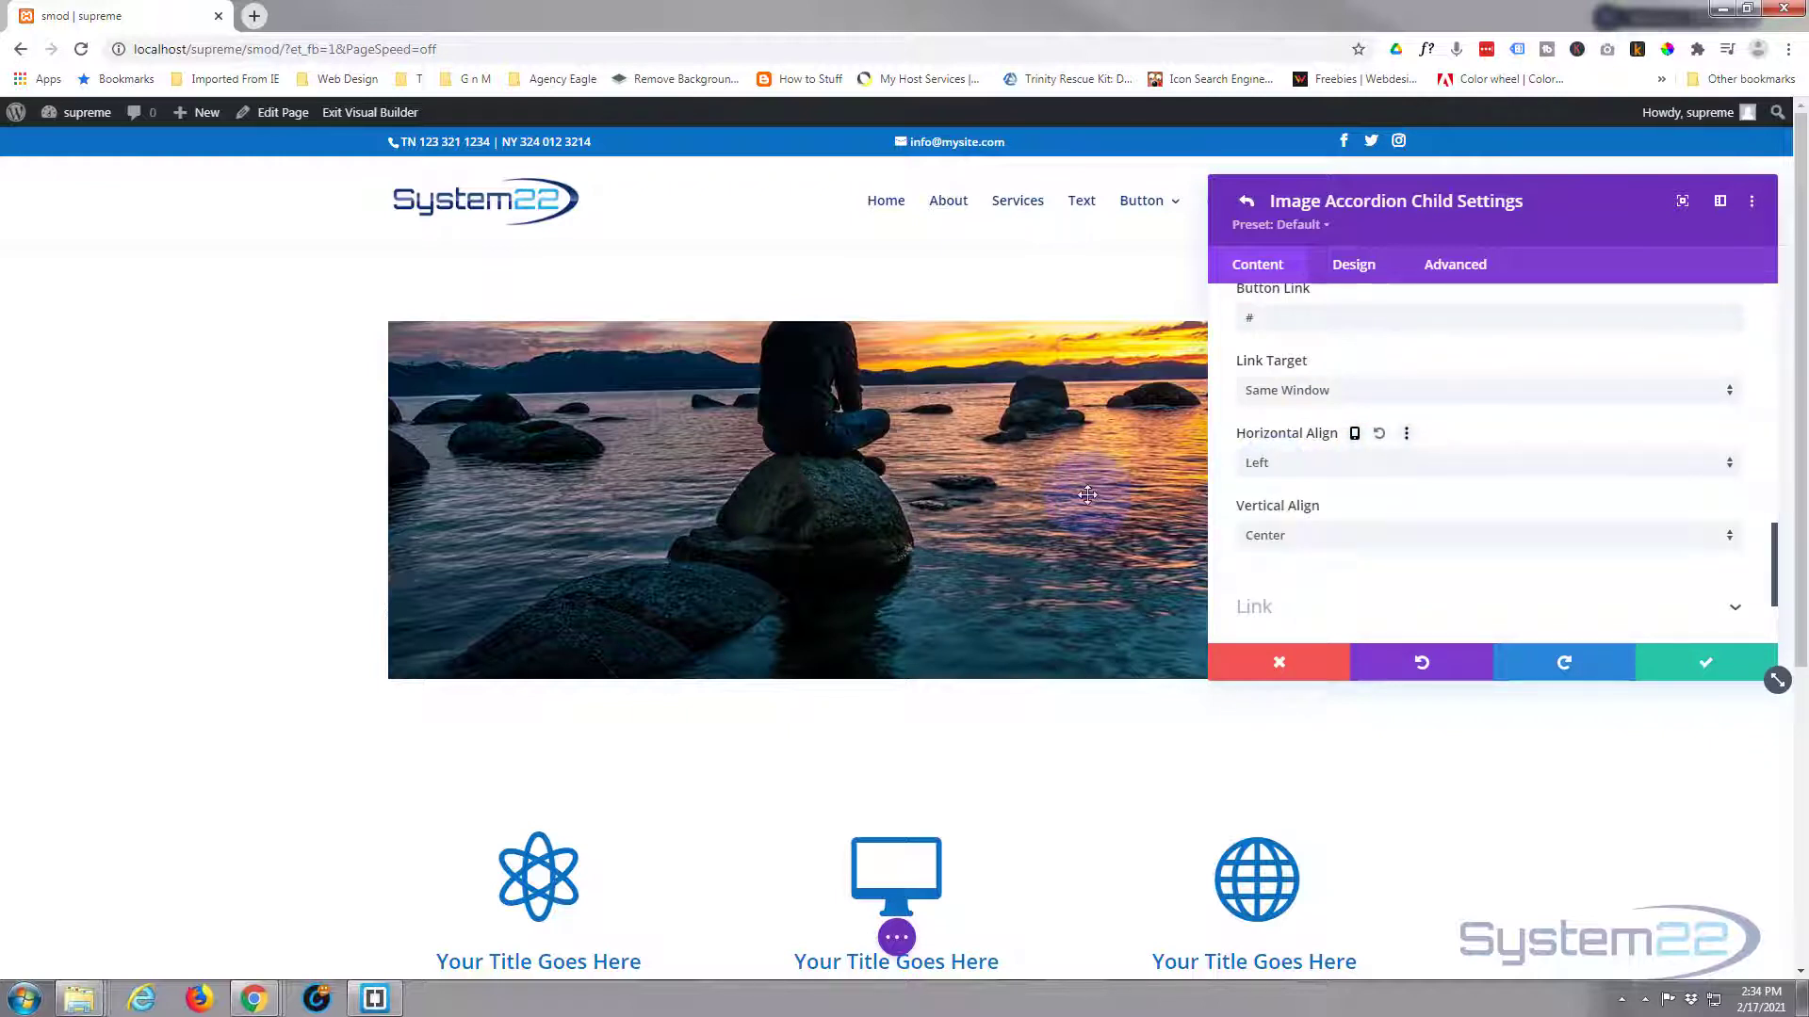
pyautogui.click(1429, 537)
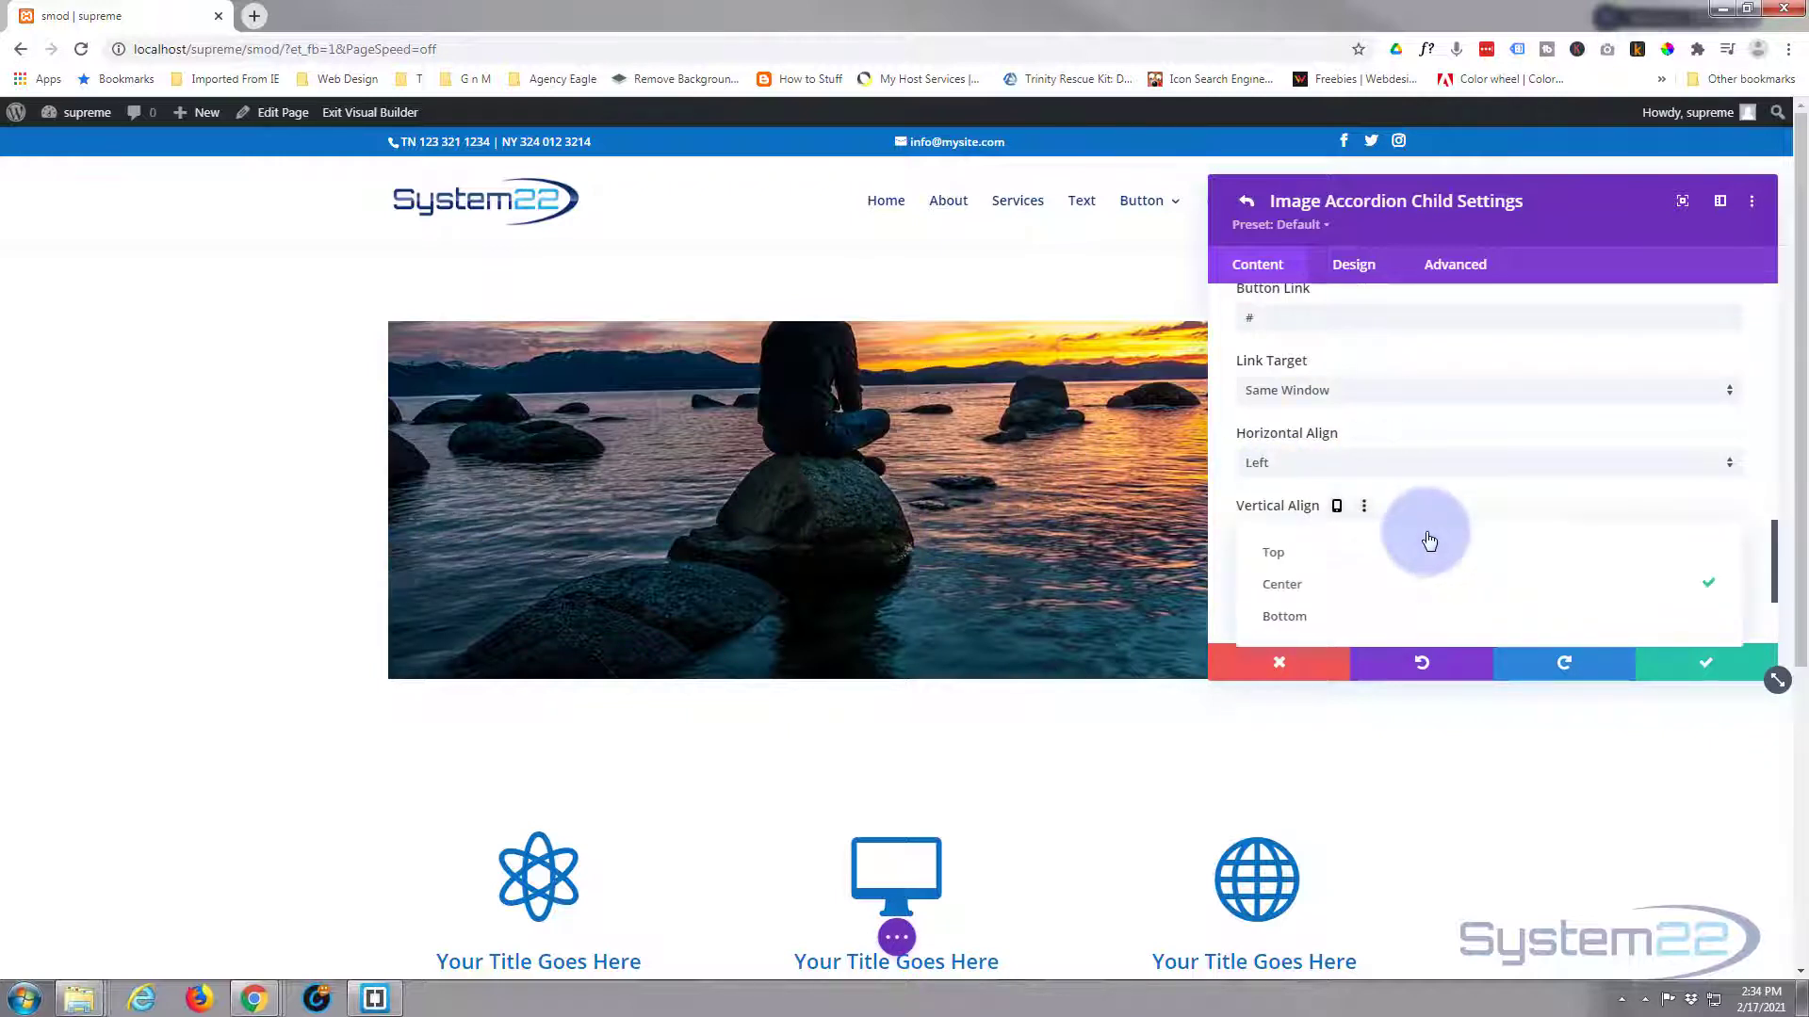
pyautogui.click(1361, 616)
pyautogui.moveTo(891, 513)
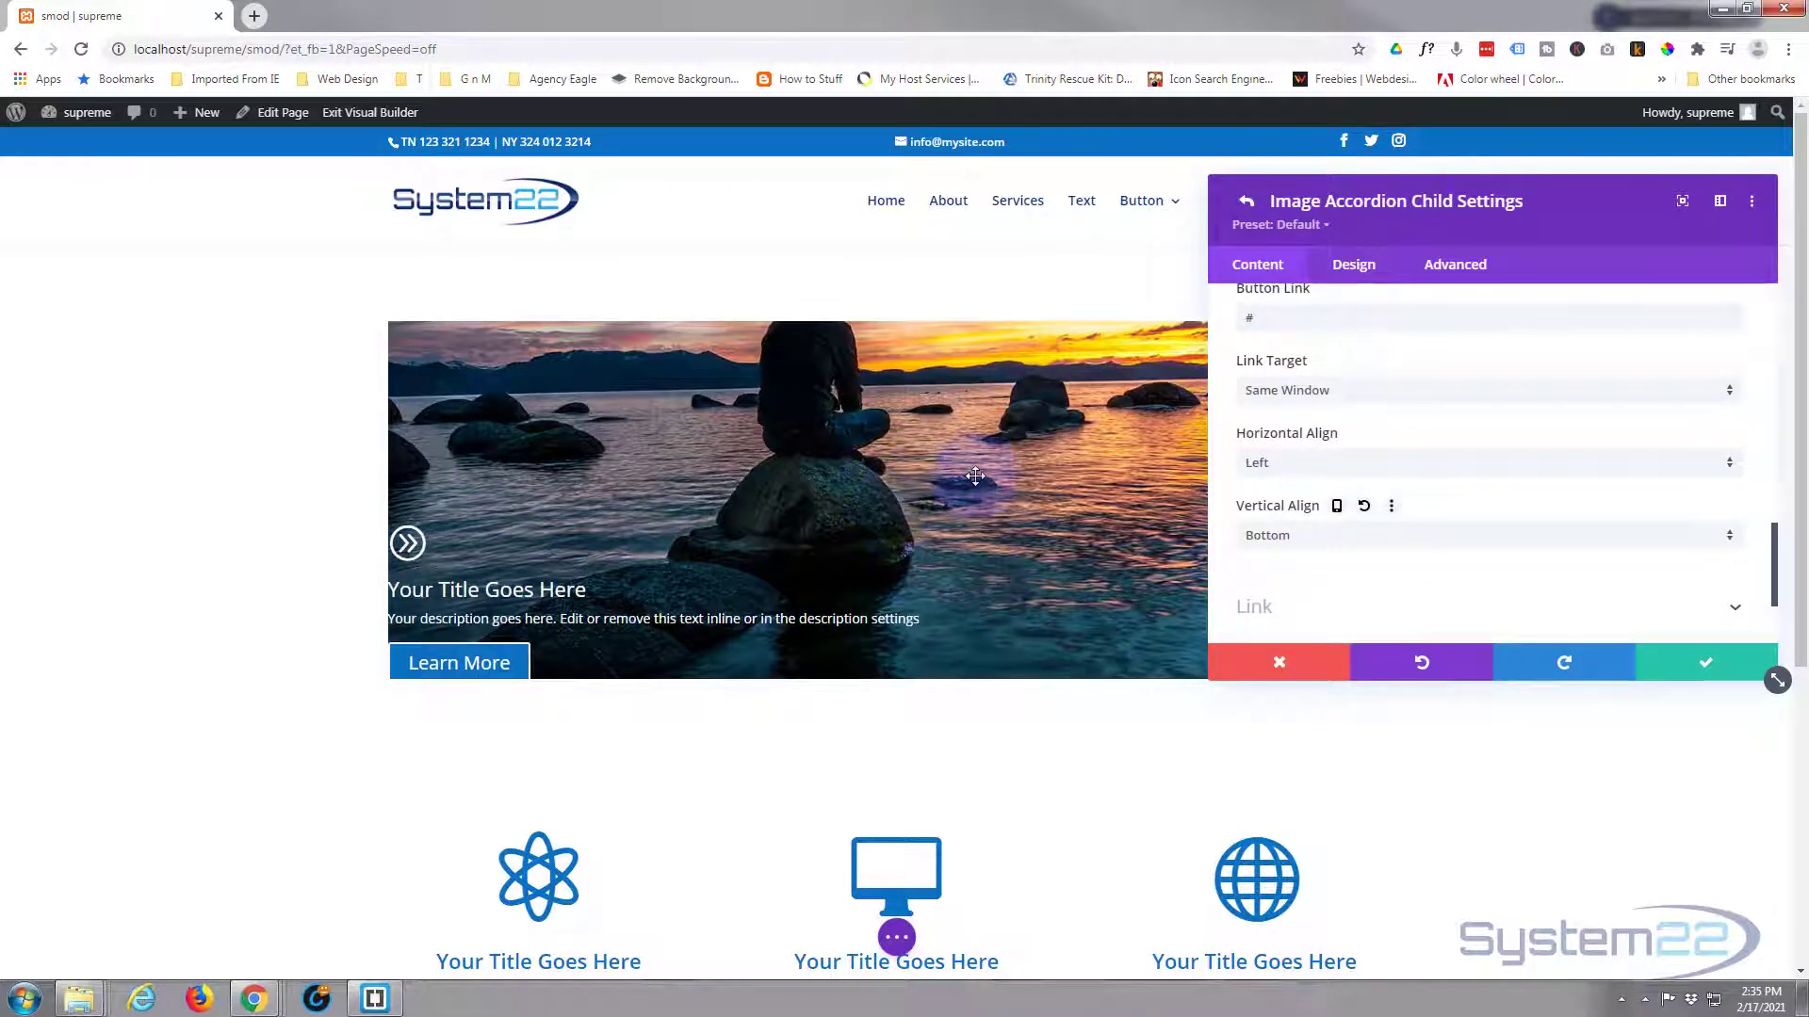
# - Reset both alignments to Center and expand the item's Link settings
pyautogui.click(1301, 536)
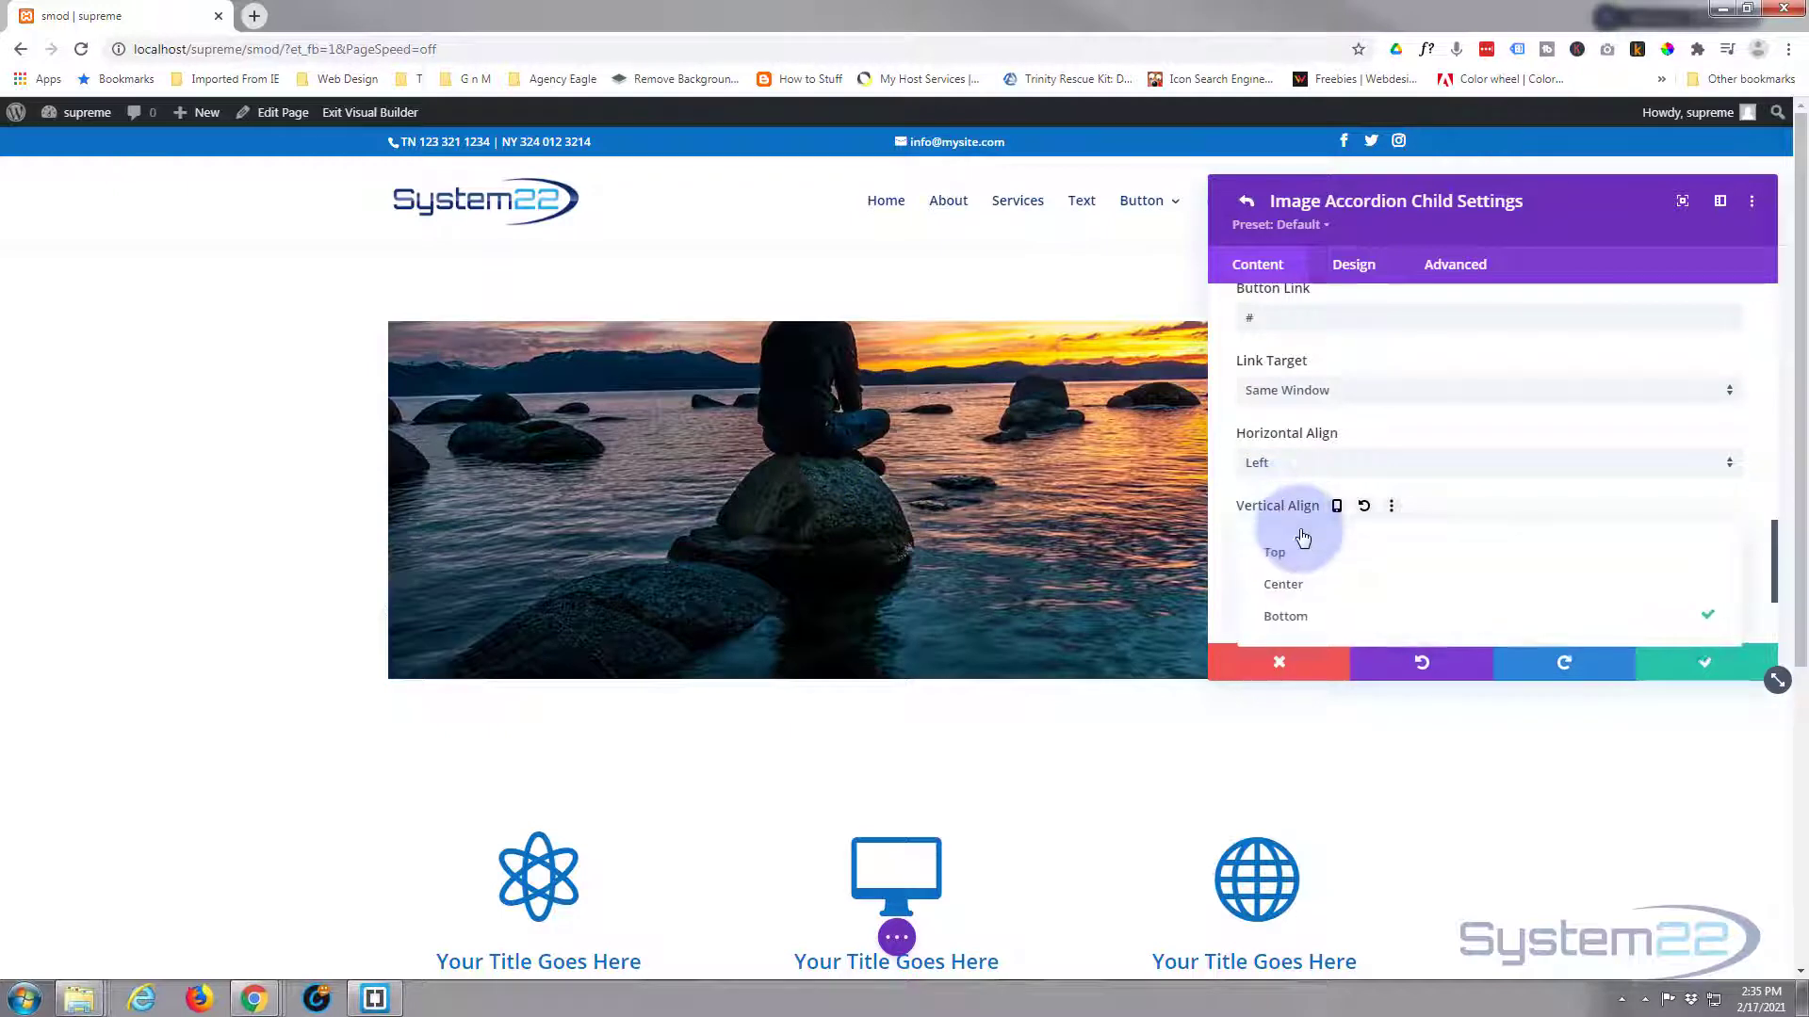
pyautogui.click(1300, 585)
pyautogui.click(1314, 474)
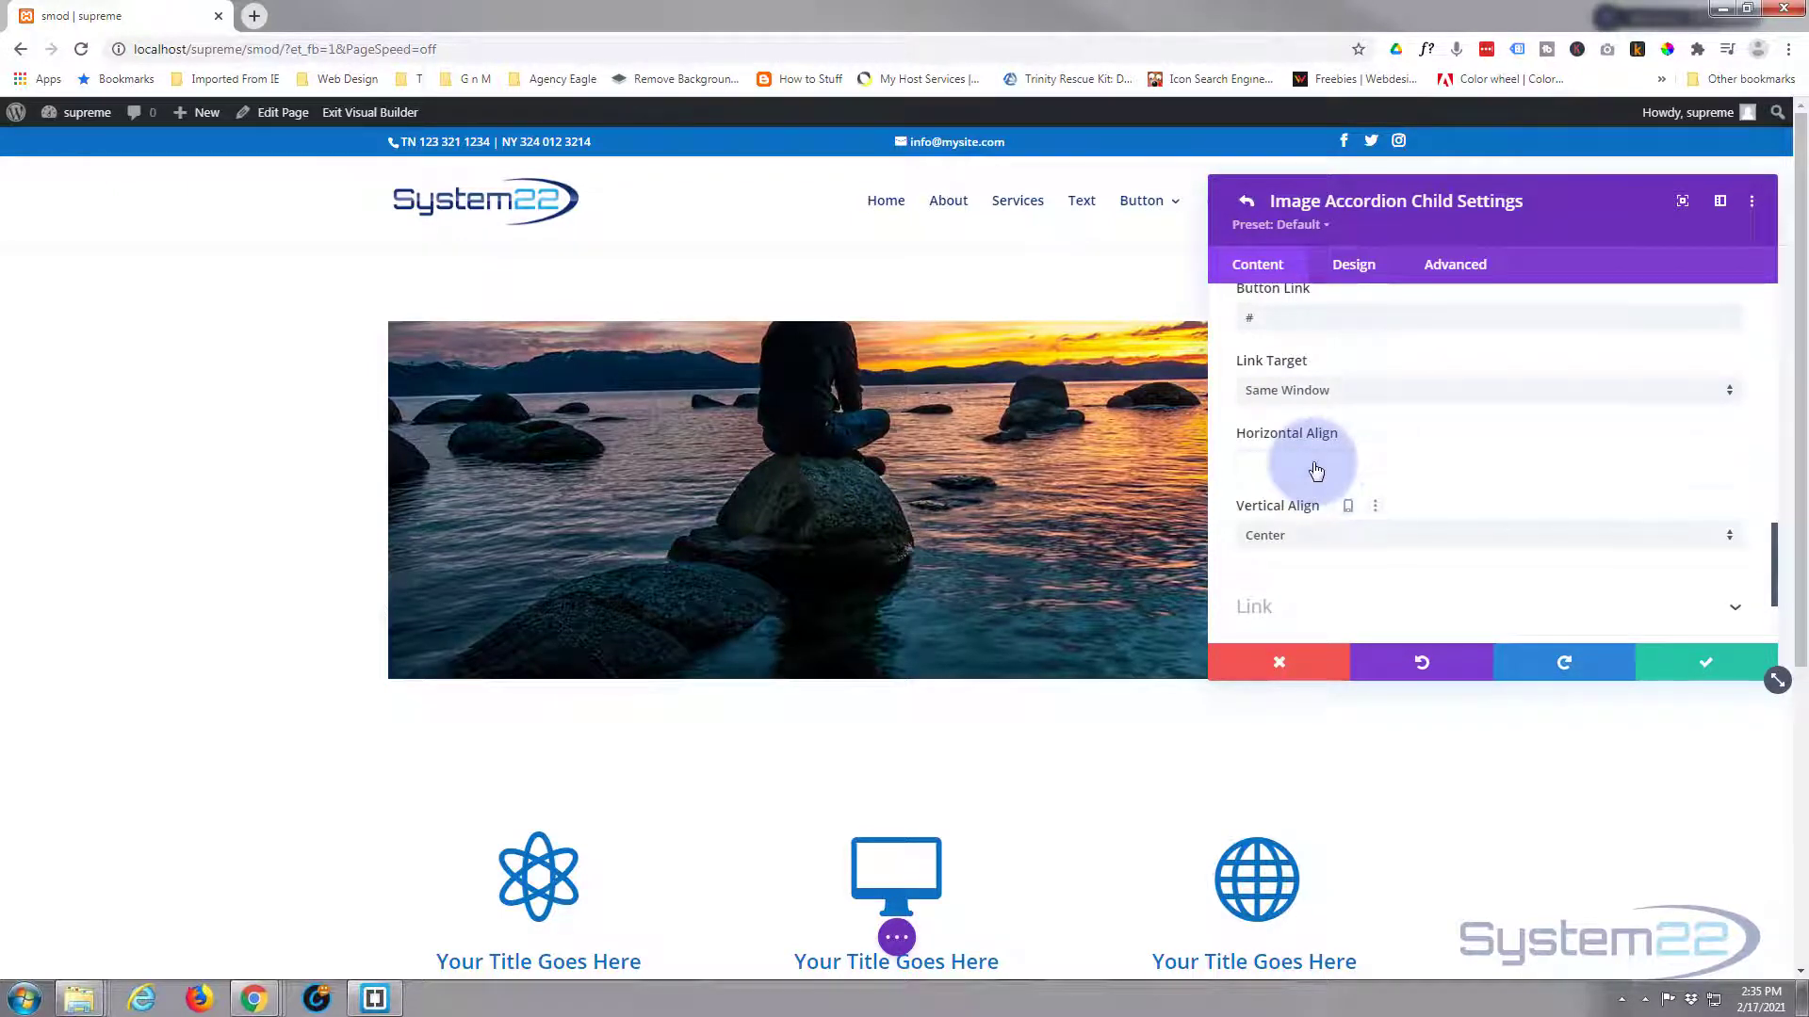
pyautogui.click(1306, 515)
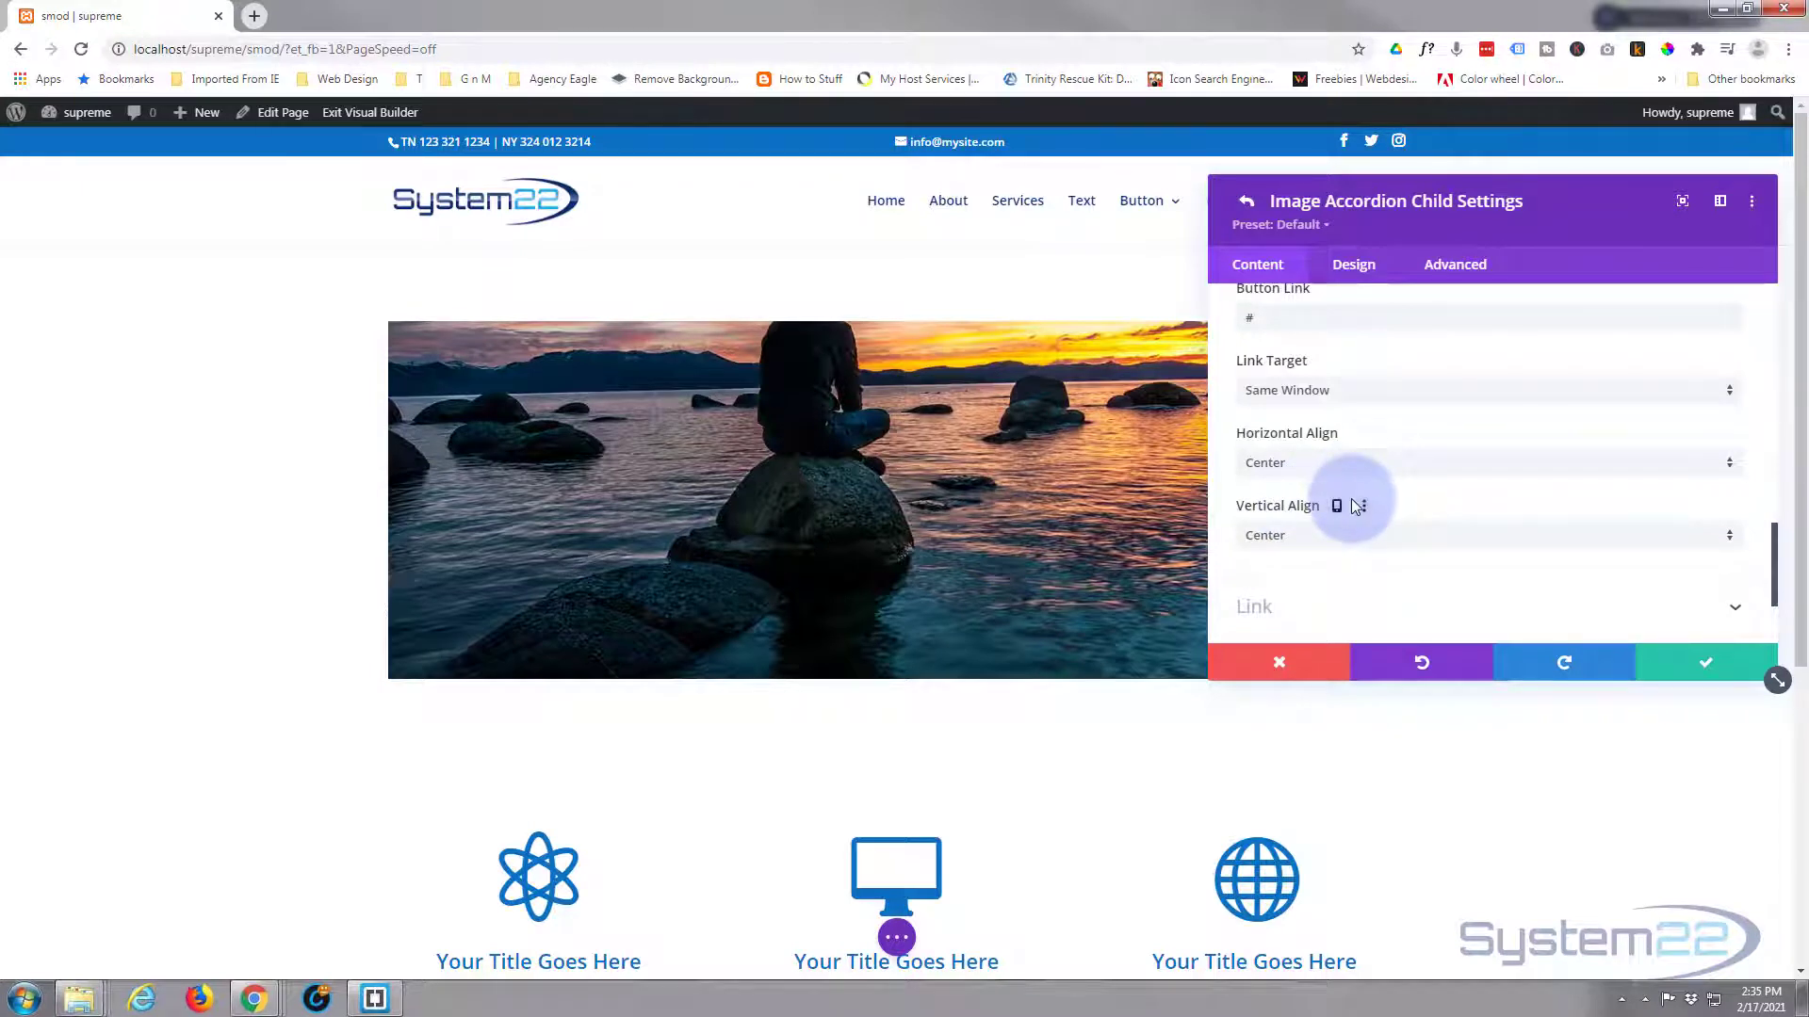
pyautogui.scroll(-3, 1351, 506)
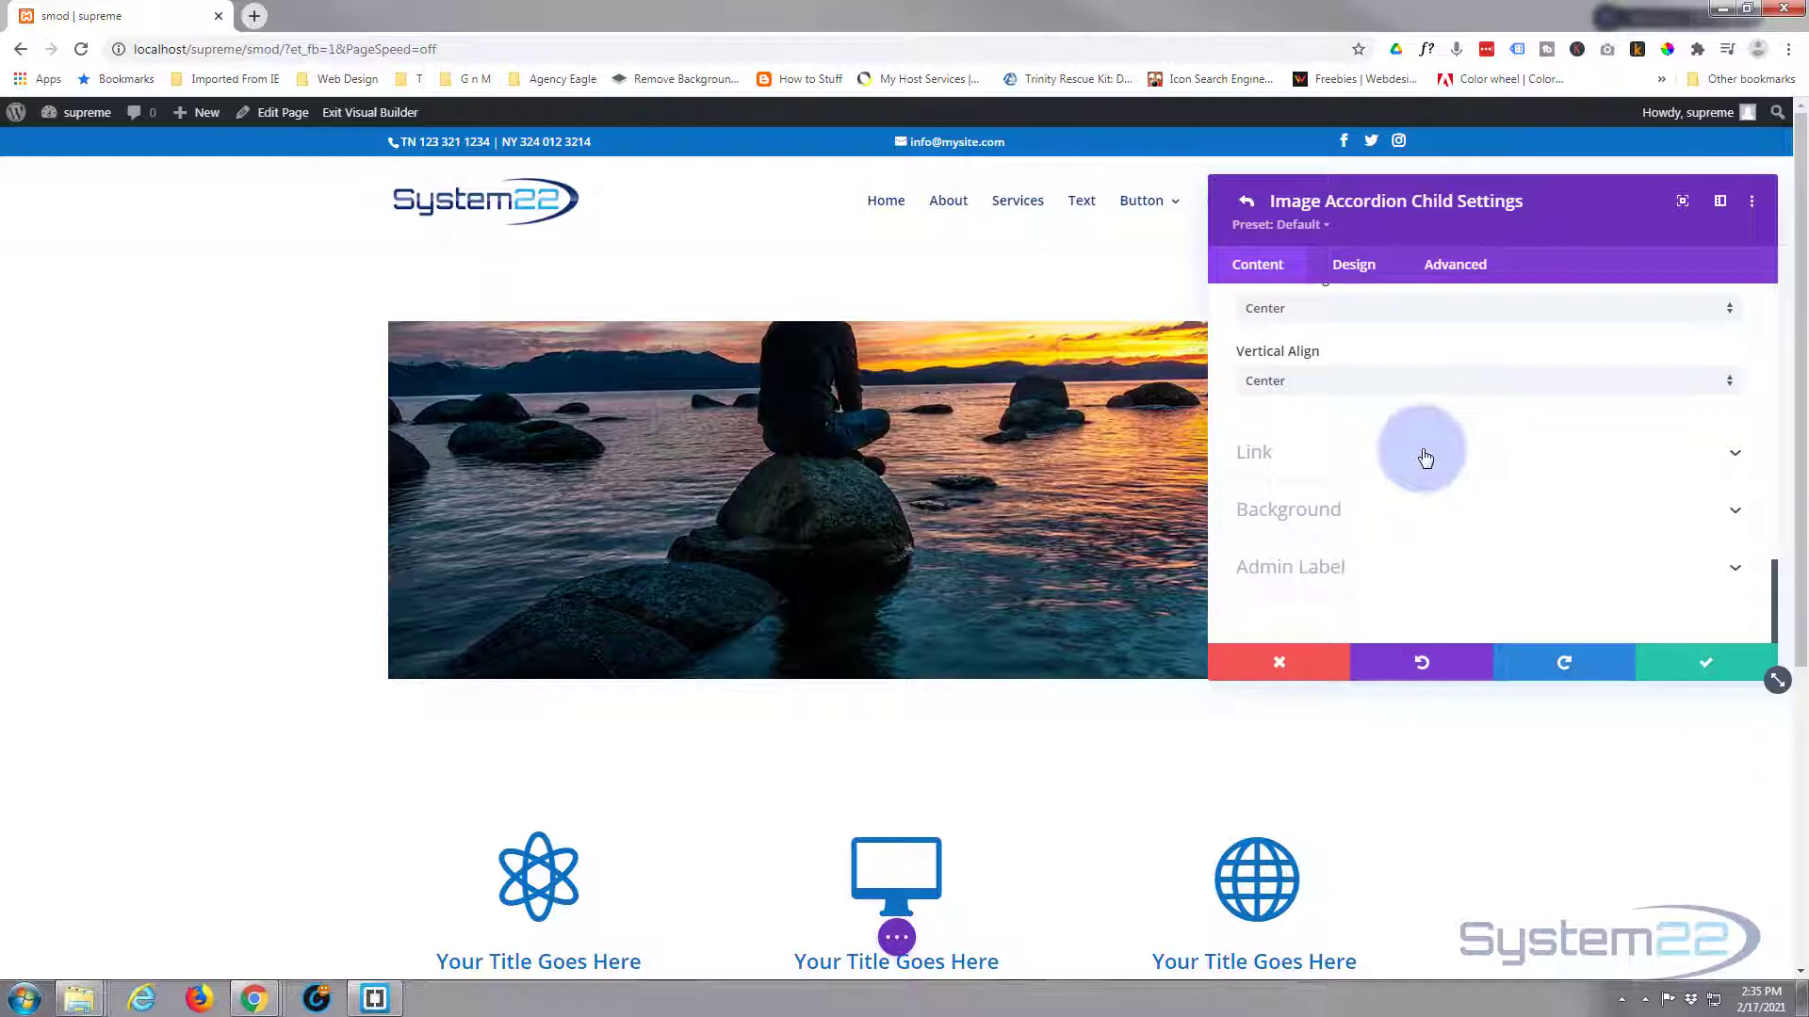
pyautogui.click(1496, 478)
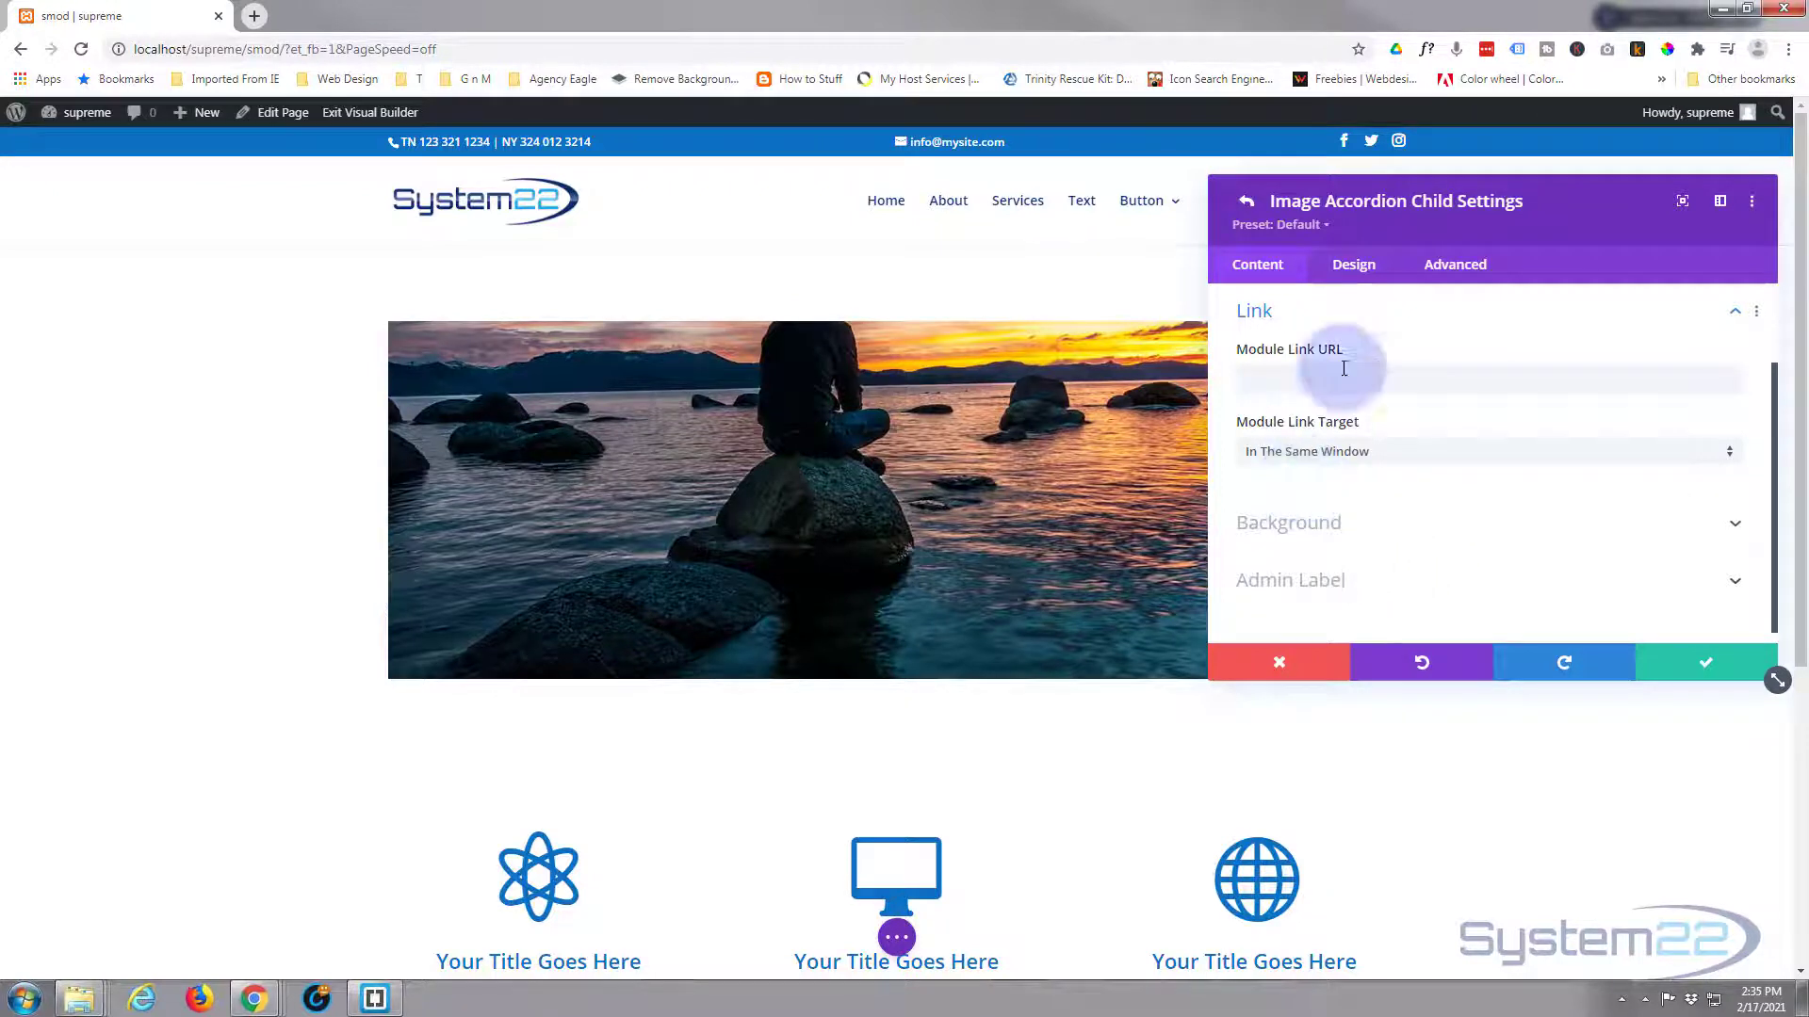
# - Set the item's overlay colour to black at 14% opacity, rgba(0,0,0,0.14)
pyautogui.click(1359, 275)
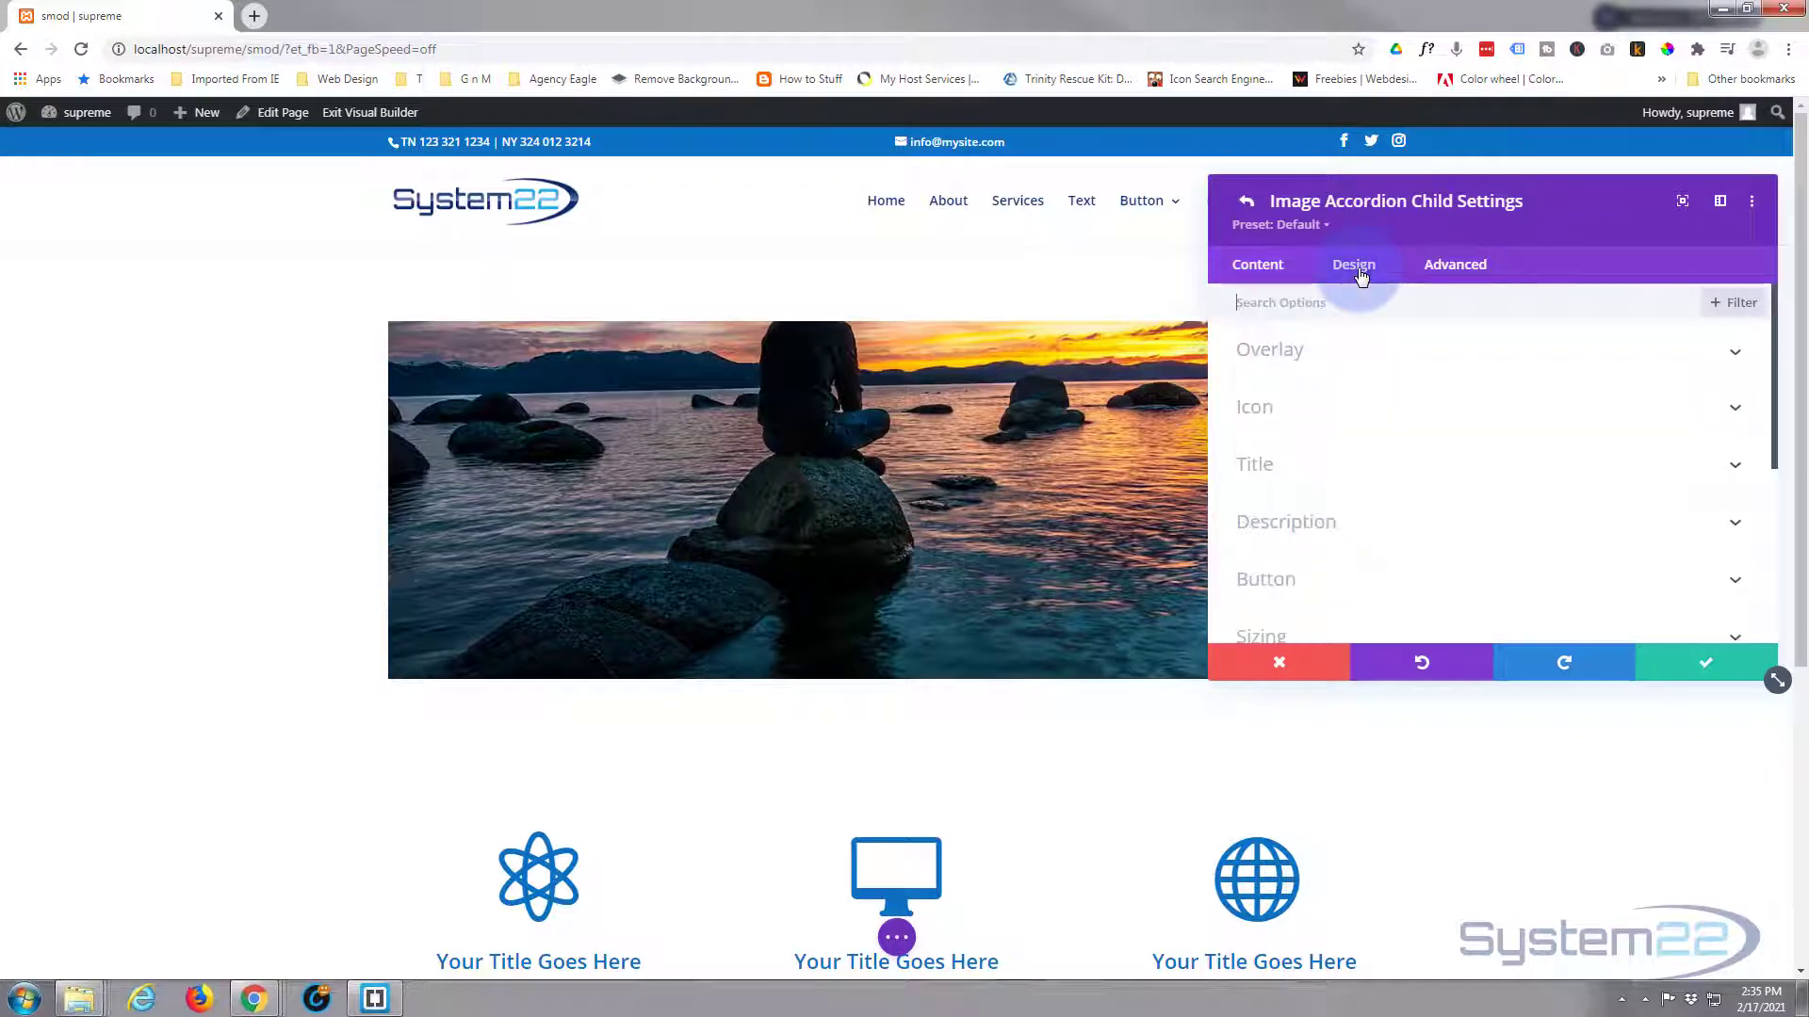
pyautogui.click(1413, 363)
pyautogui.moveTo(768, 495)
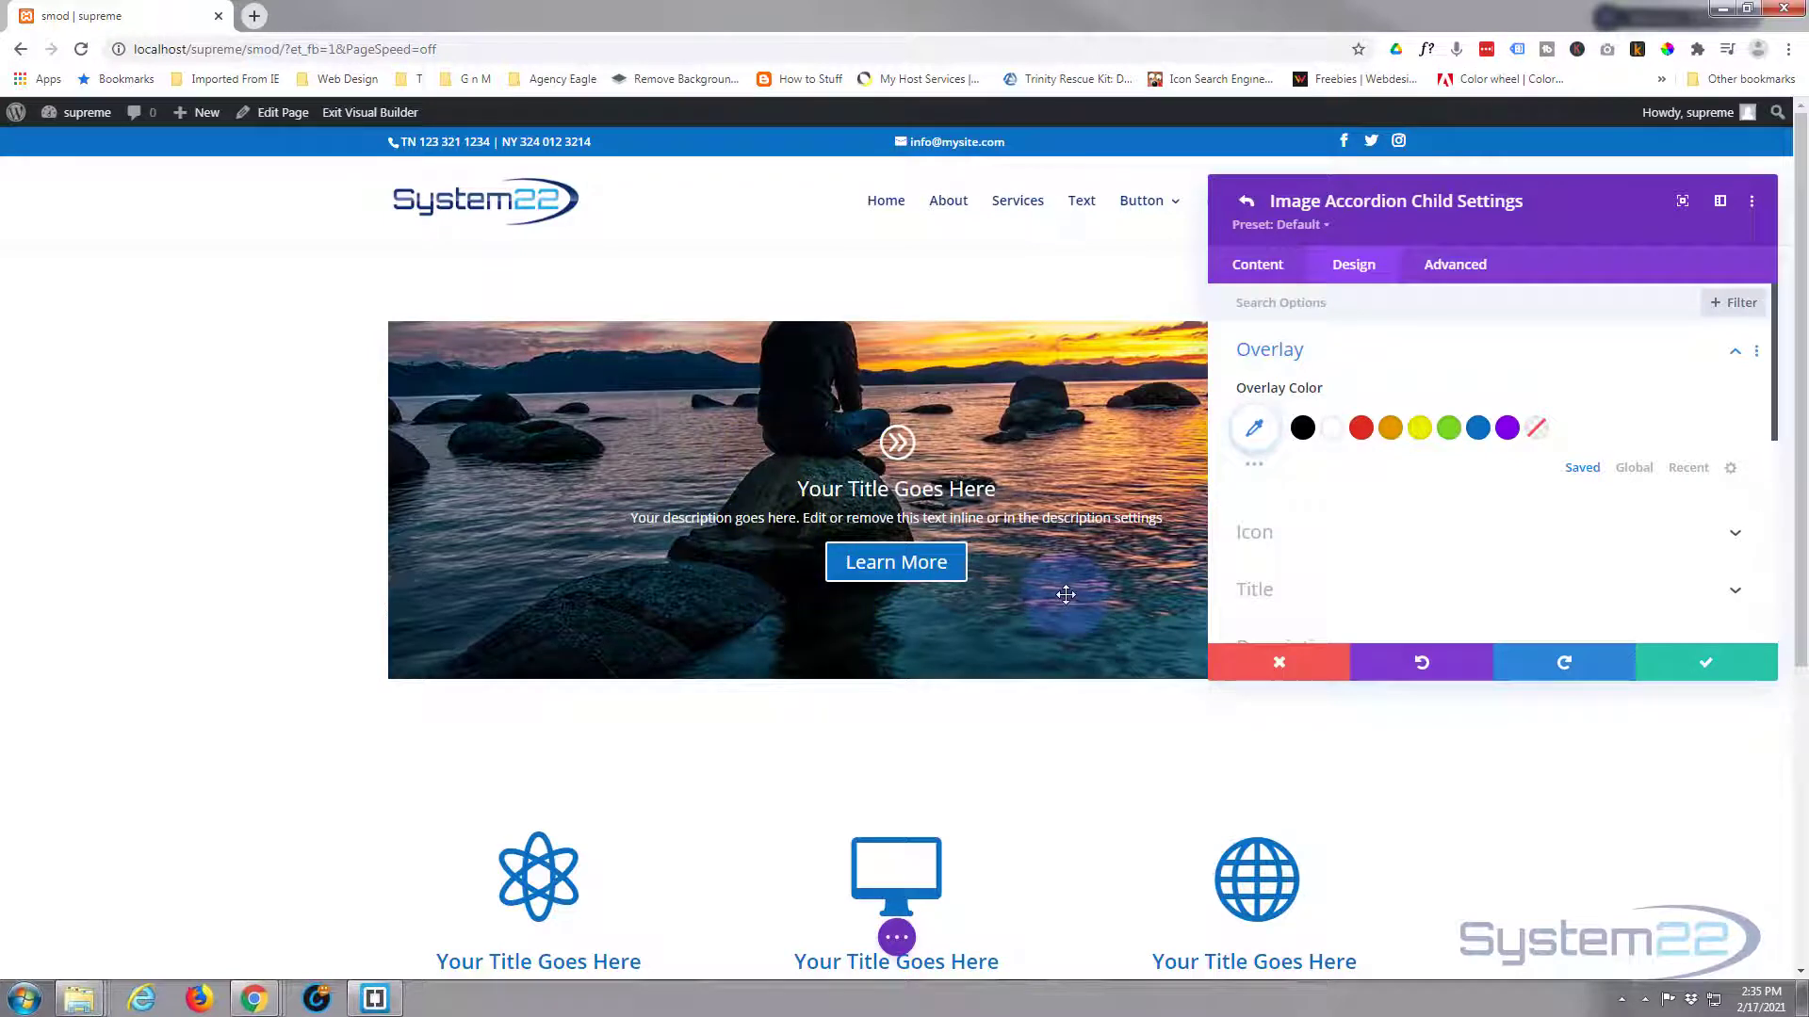
pyautogui.click(1303, 429)
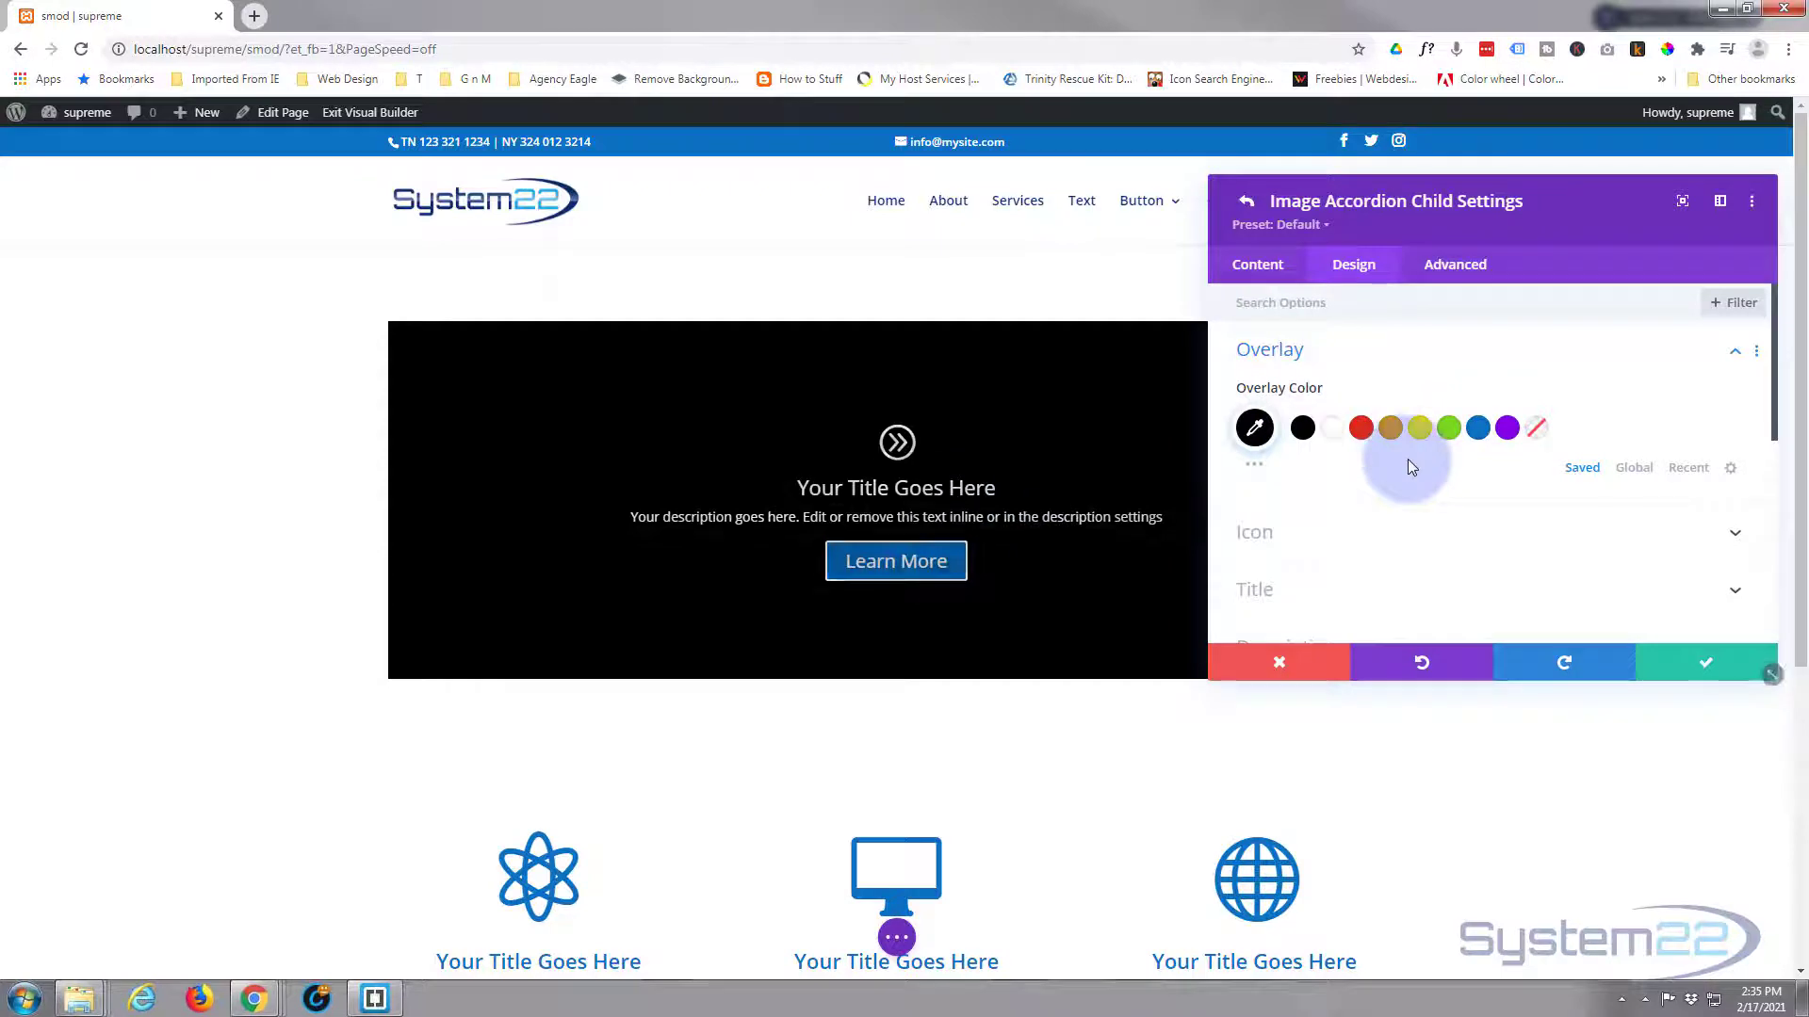
pyautogui.click(1283, 442)
pyautogui.click(1255, 429)
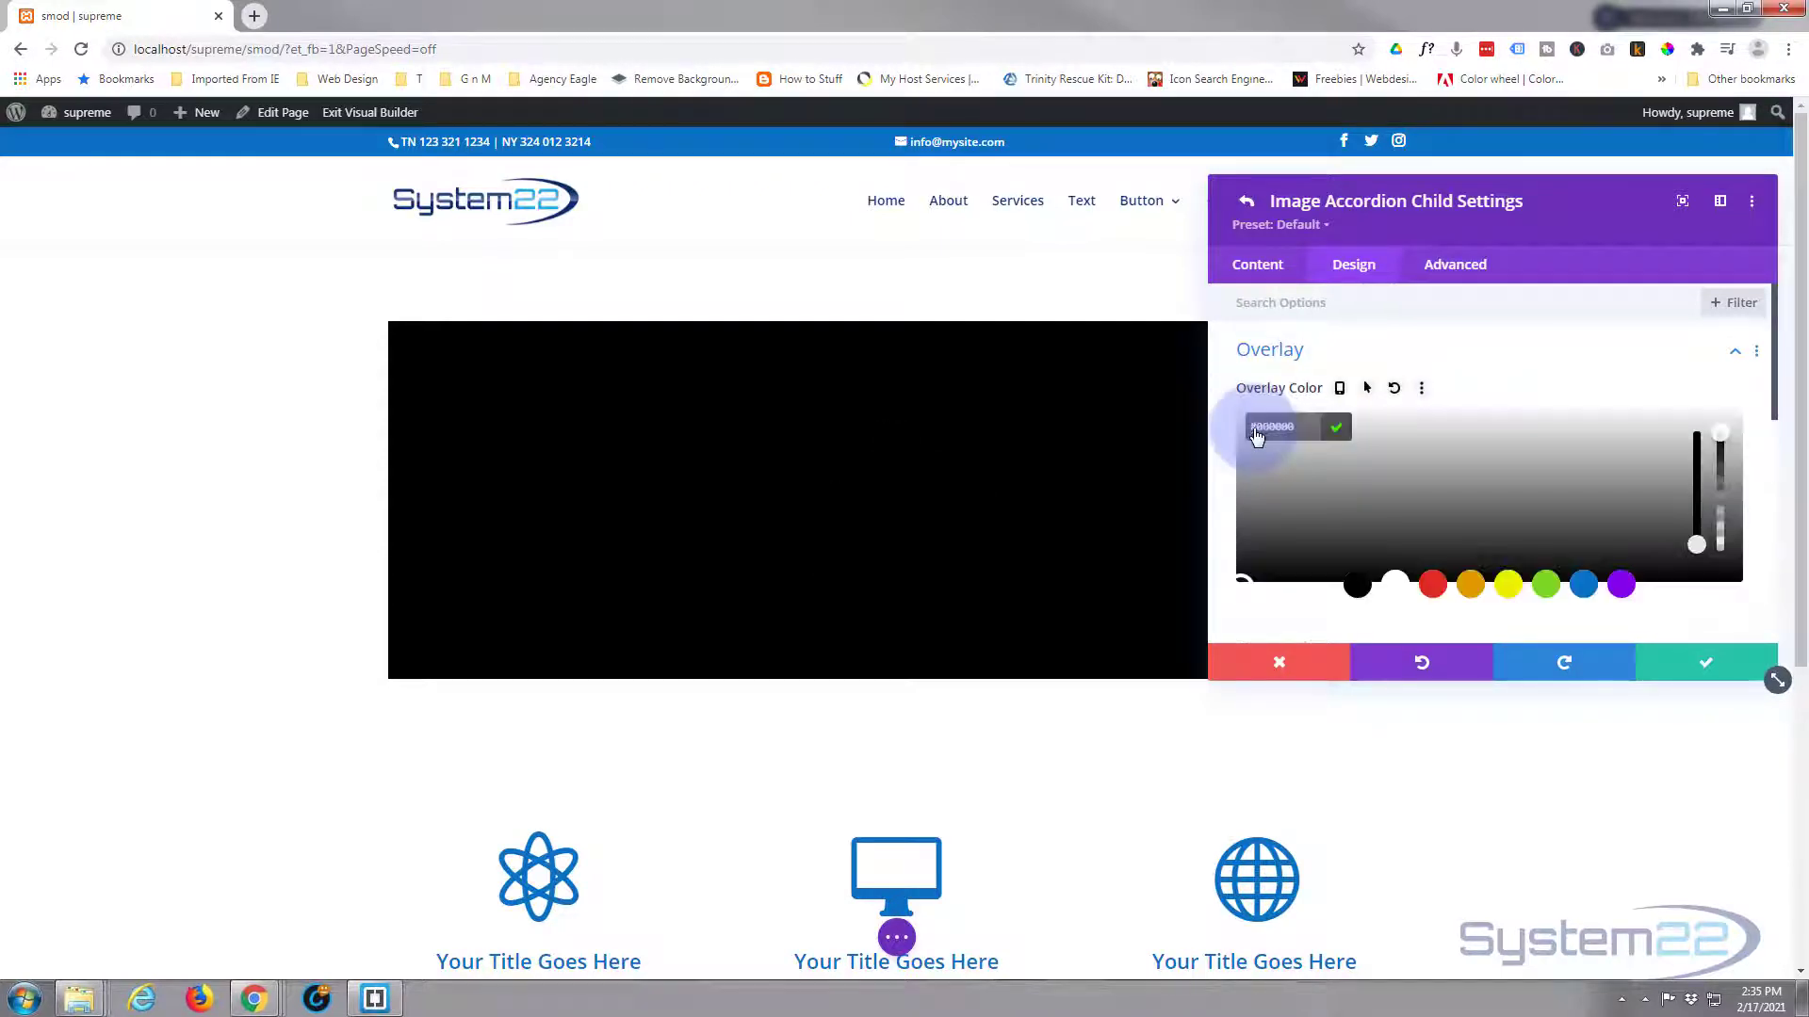
pyautogui.click(1720, 432)
pyautogui.moveTo(1720, 458); pyautogui.dragTo(1720, 558)
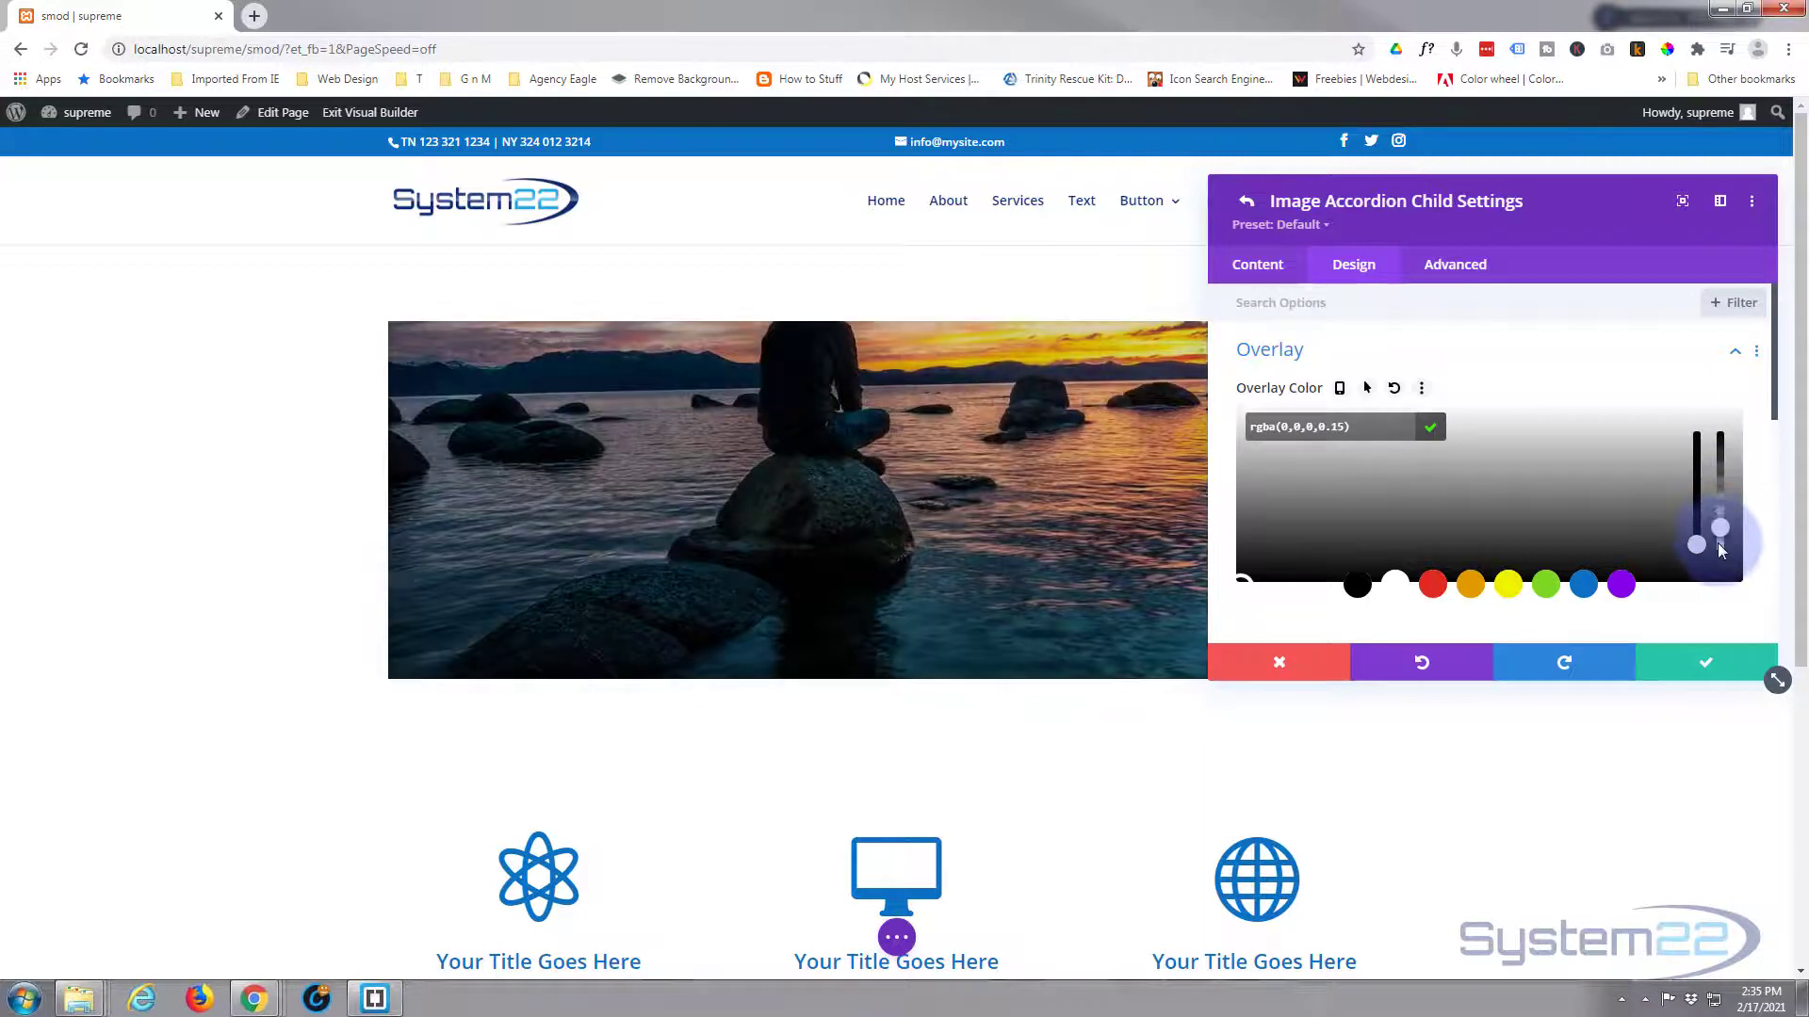
pyautogui.moveTo(1078, 568)
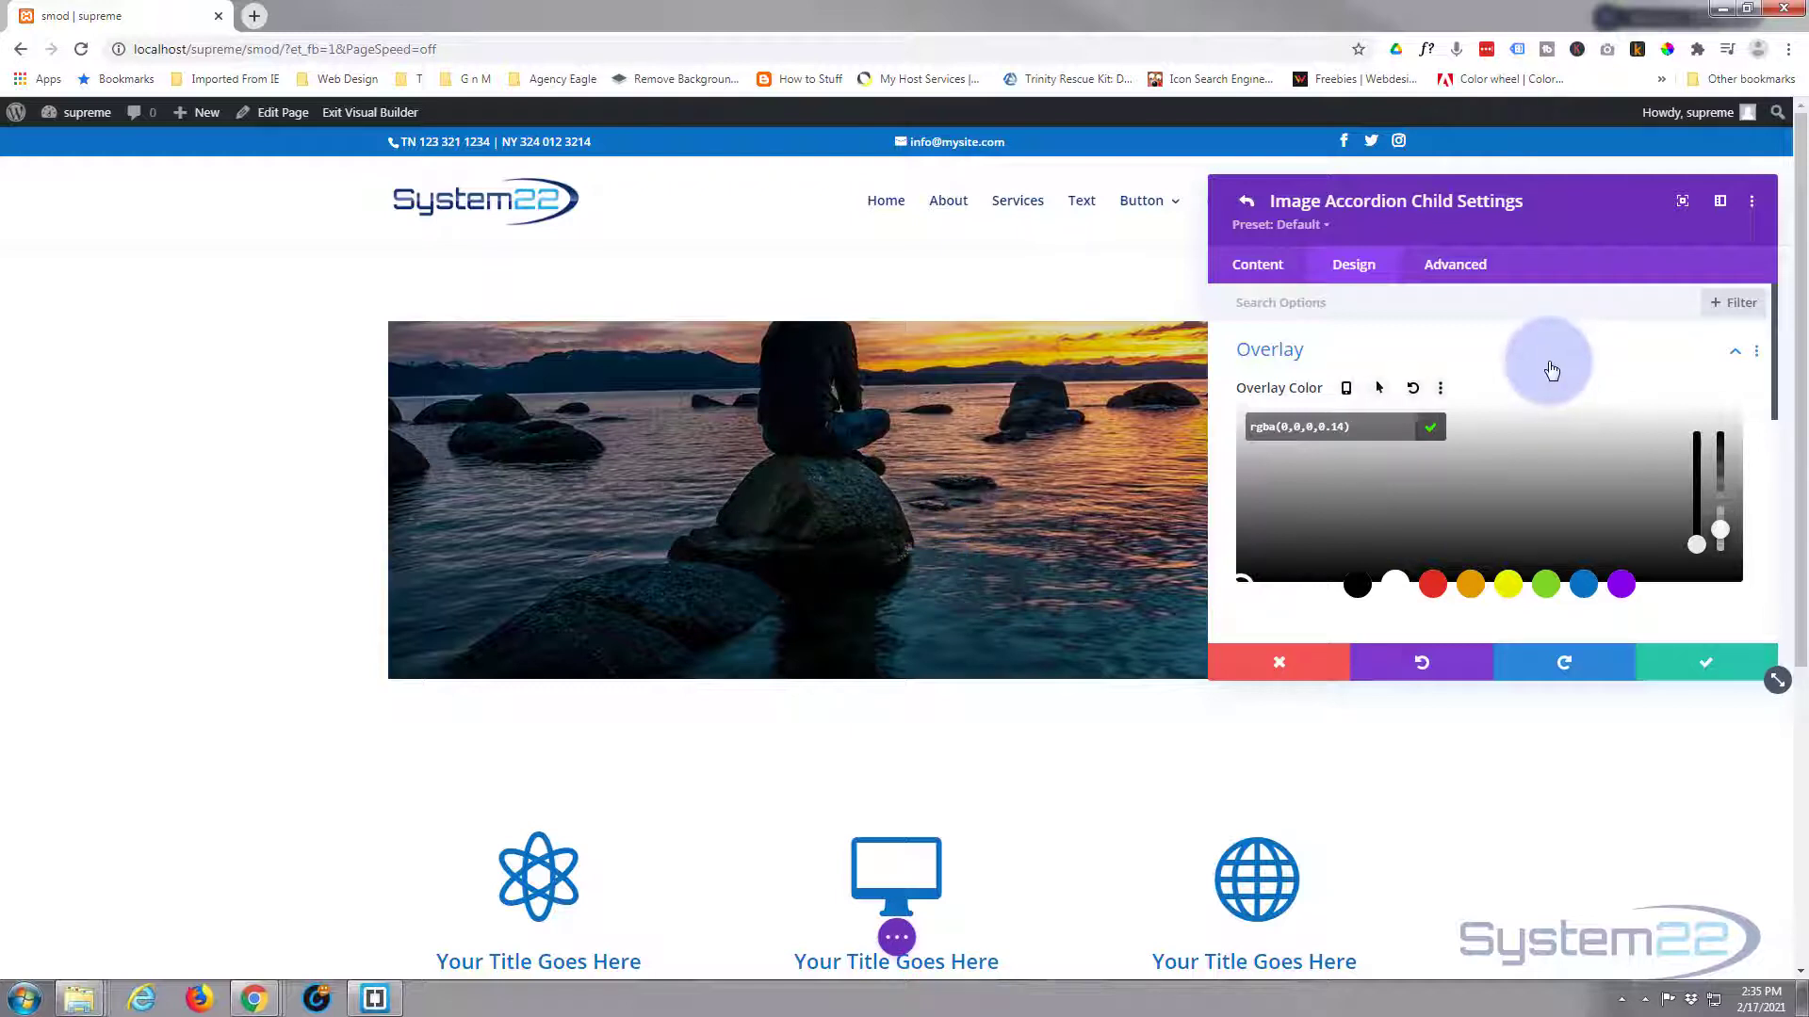
pyautogui.click(1488, 356)
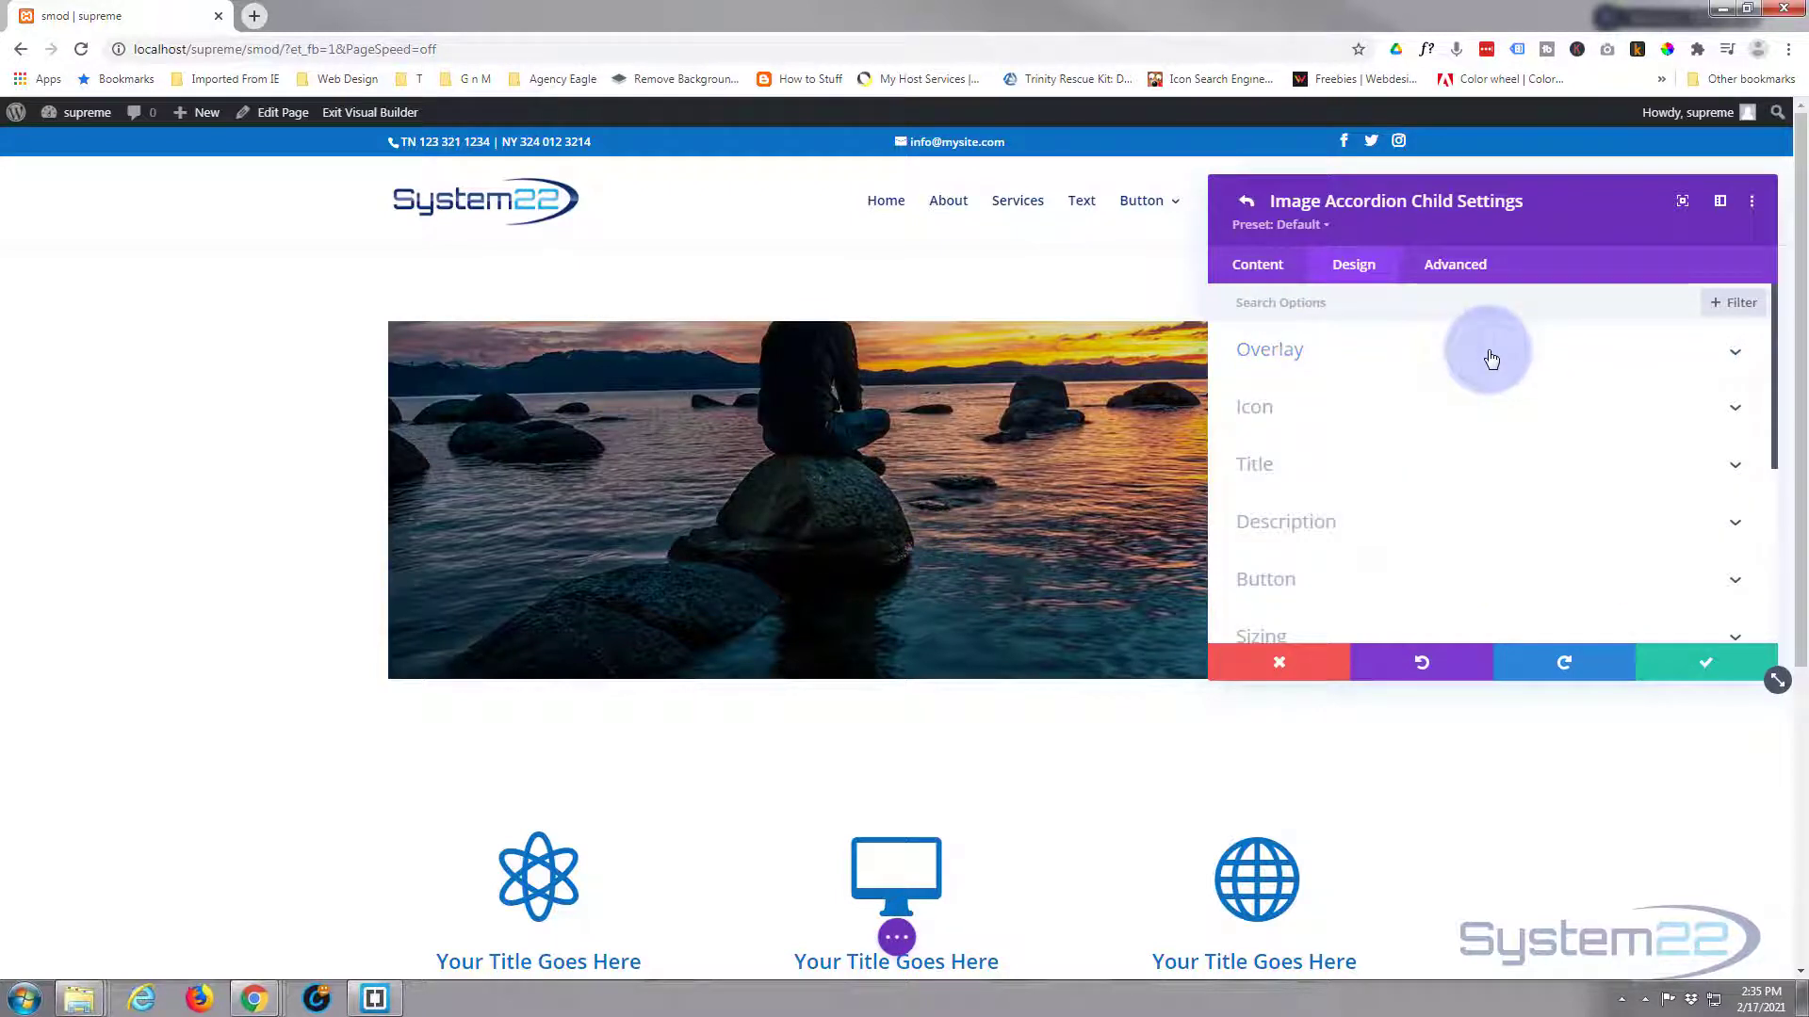
# - Expand the Icon and then the Button sections in the item's Design tab
pyautogui.click(1454, 426)
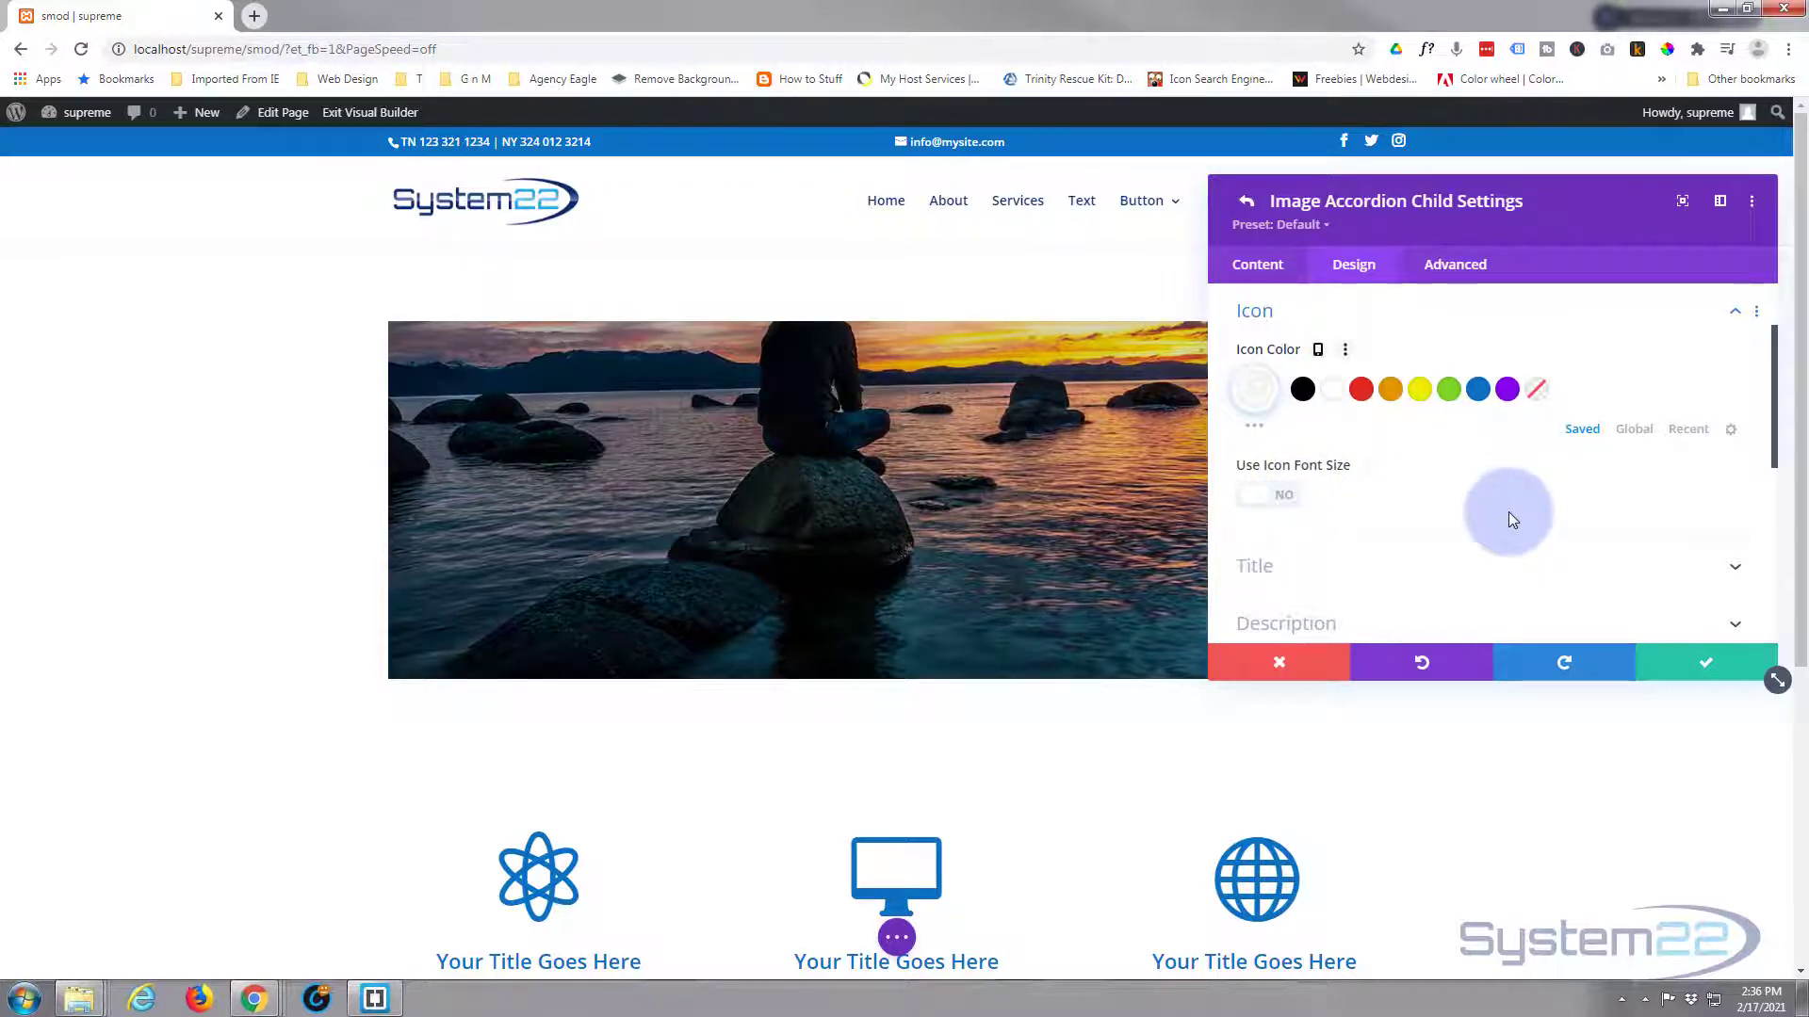
pyautogui.scroll(-2, 1497, 490)
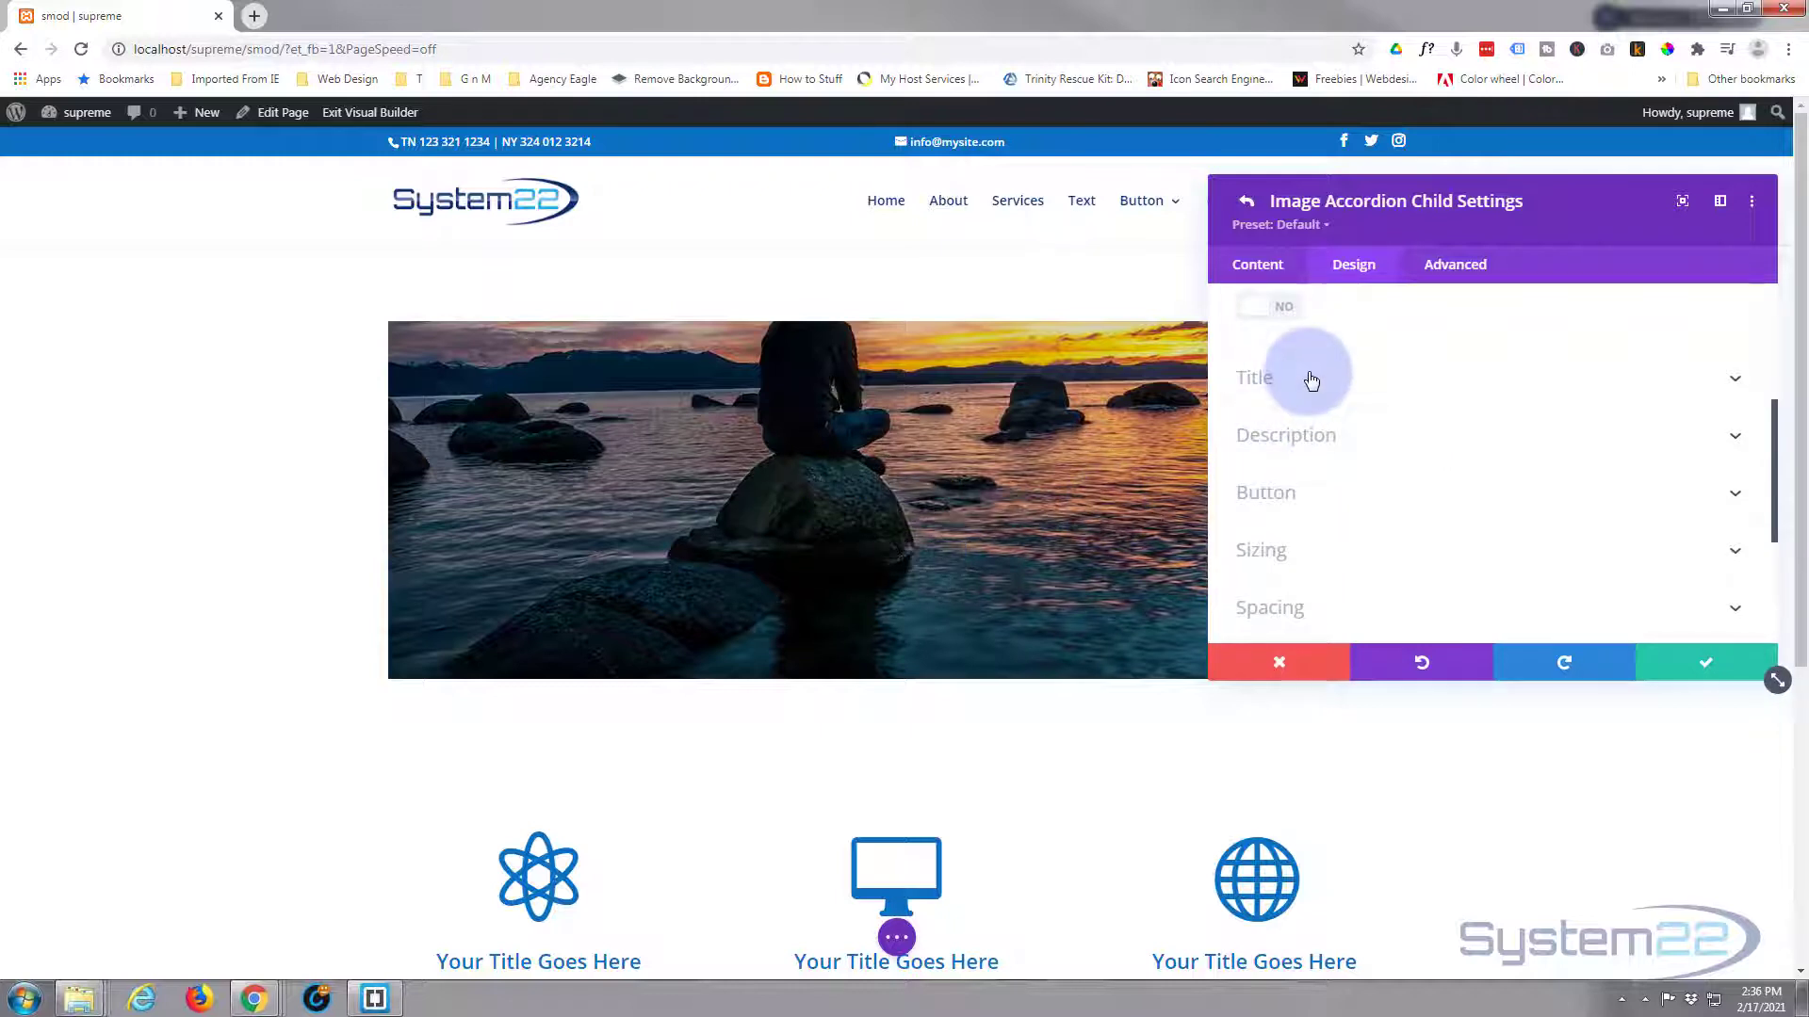
pyautogui.moveTo(1076, 456)
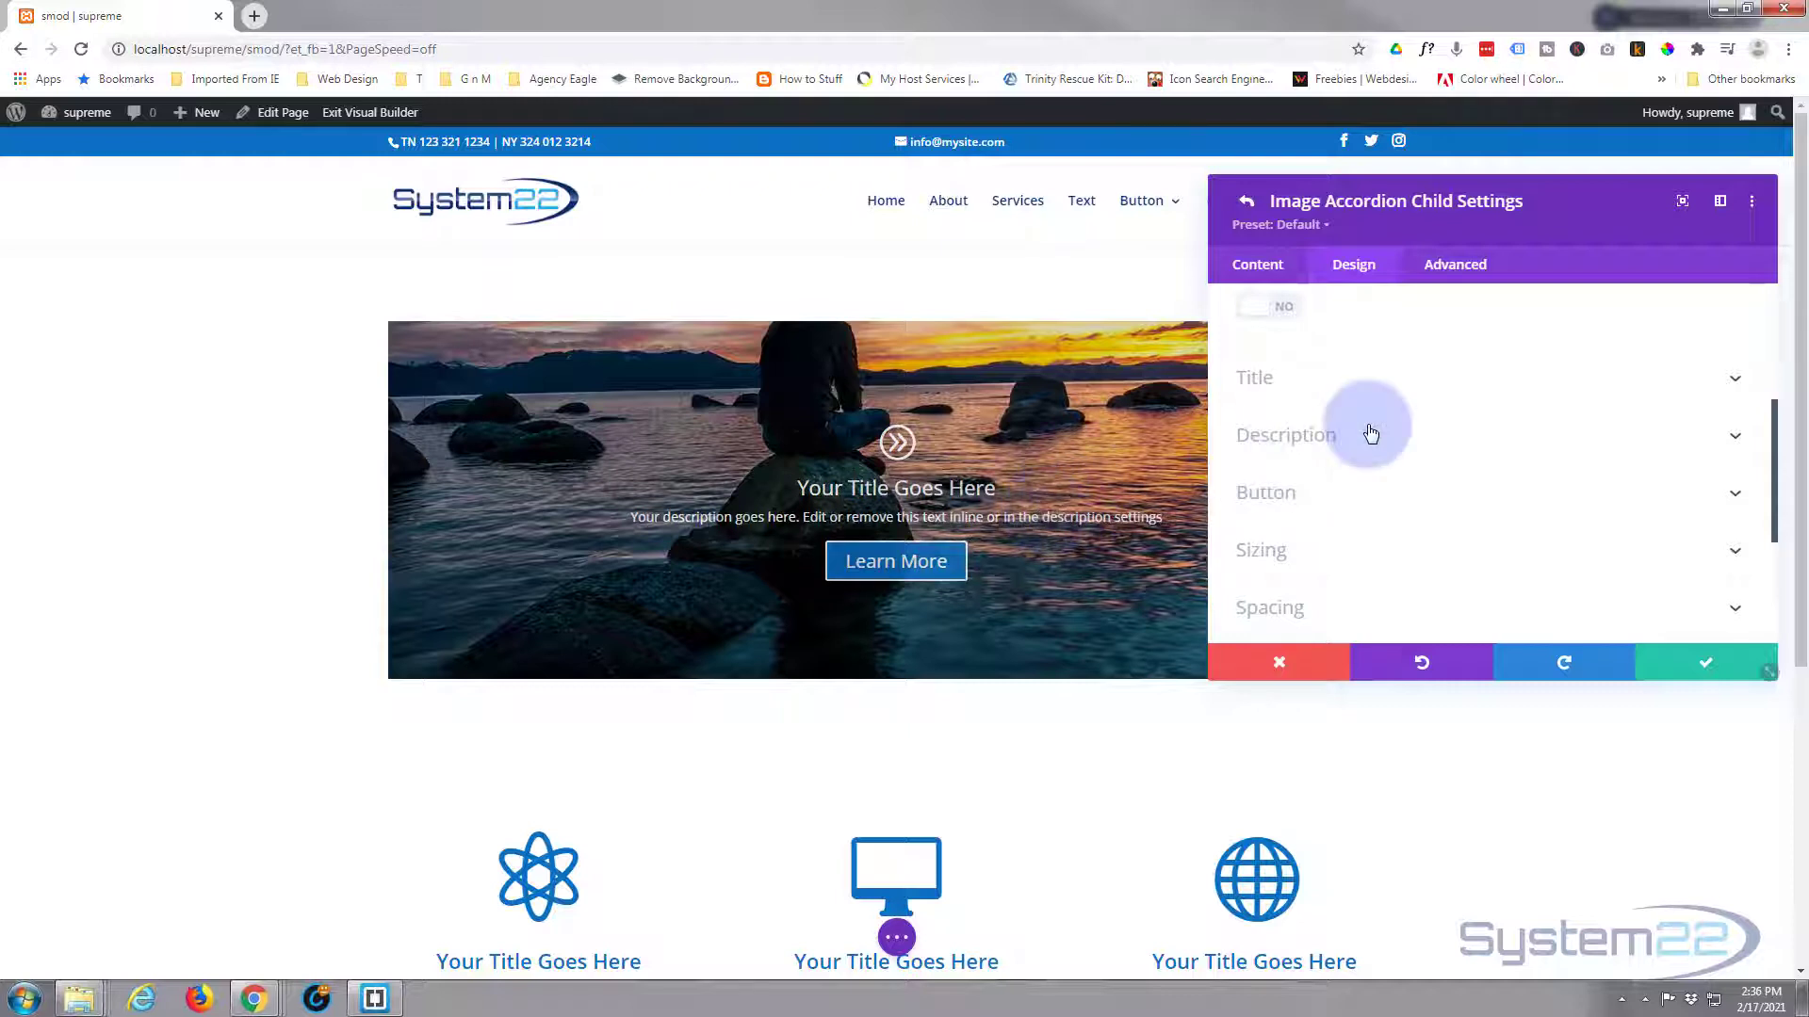
pyautogui.click(1393, 509)
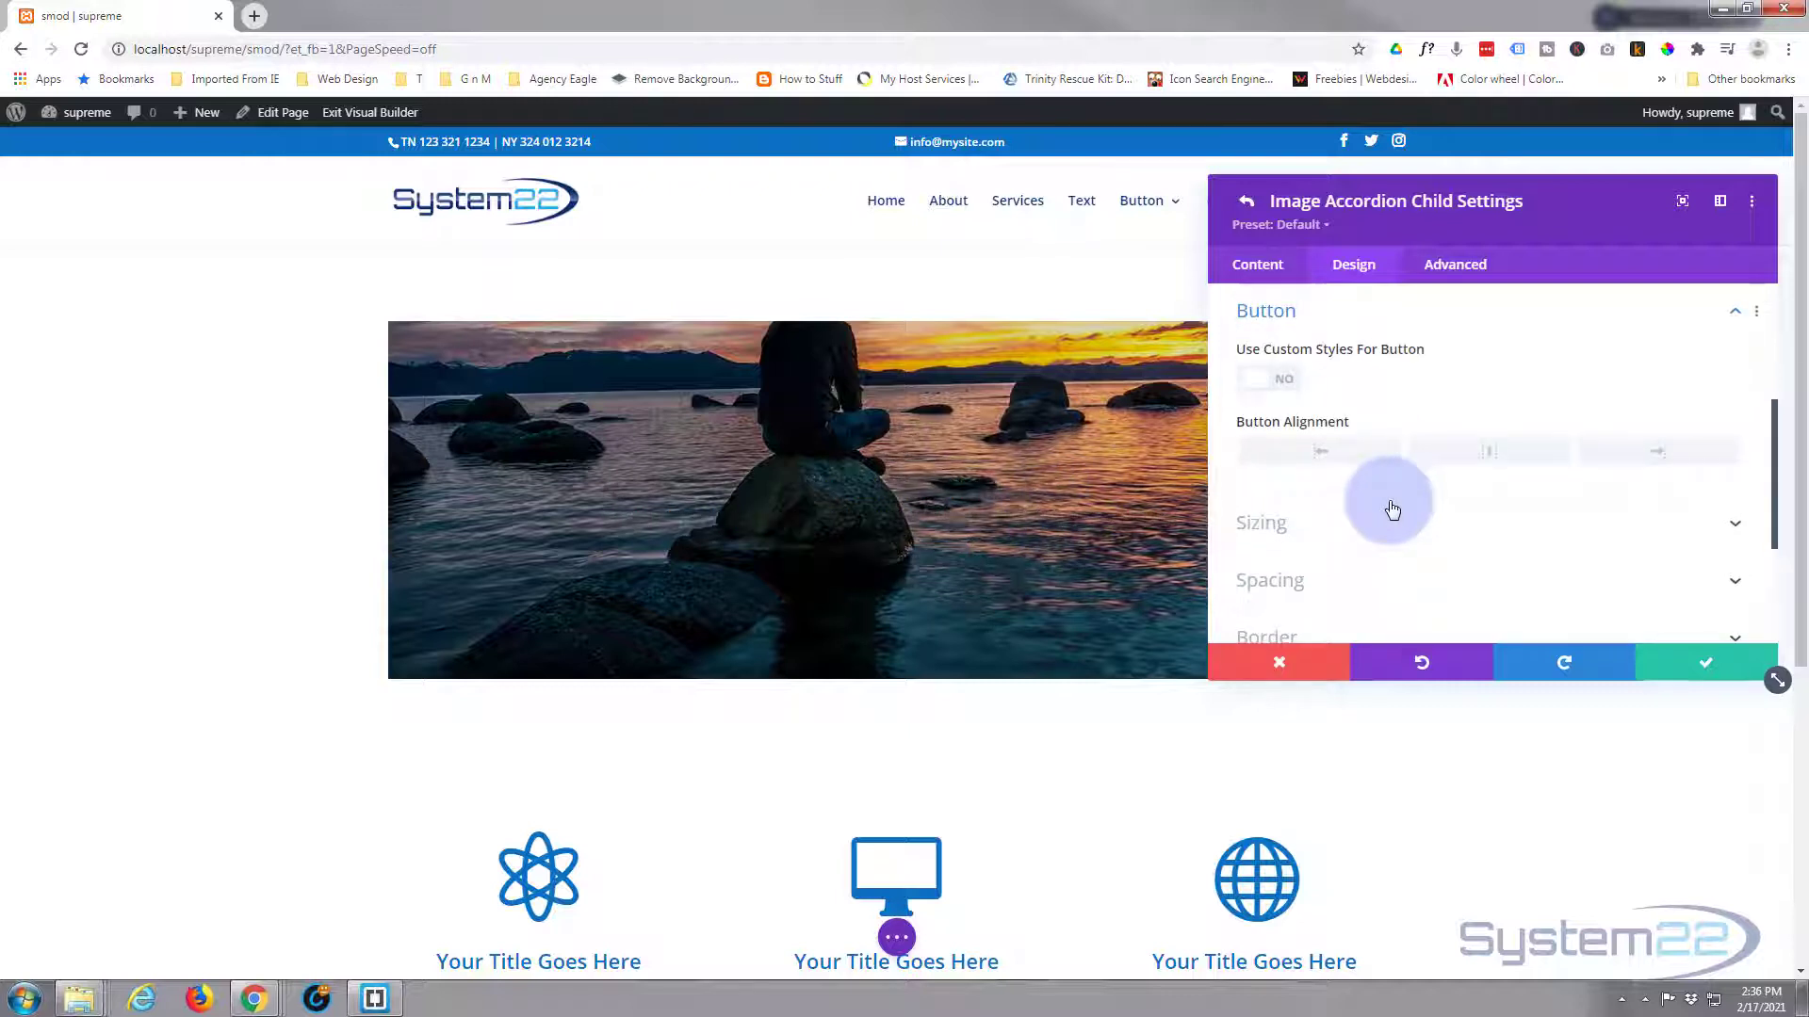
# - Enable custom button styles and set the button background to rgba(0,0,0,0.45)
pyautogui.click(1279, 386)
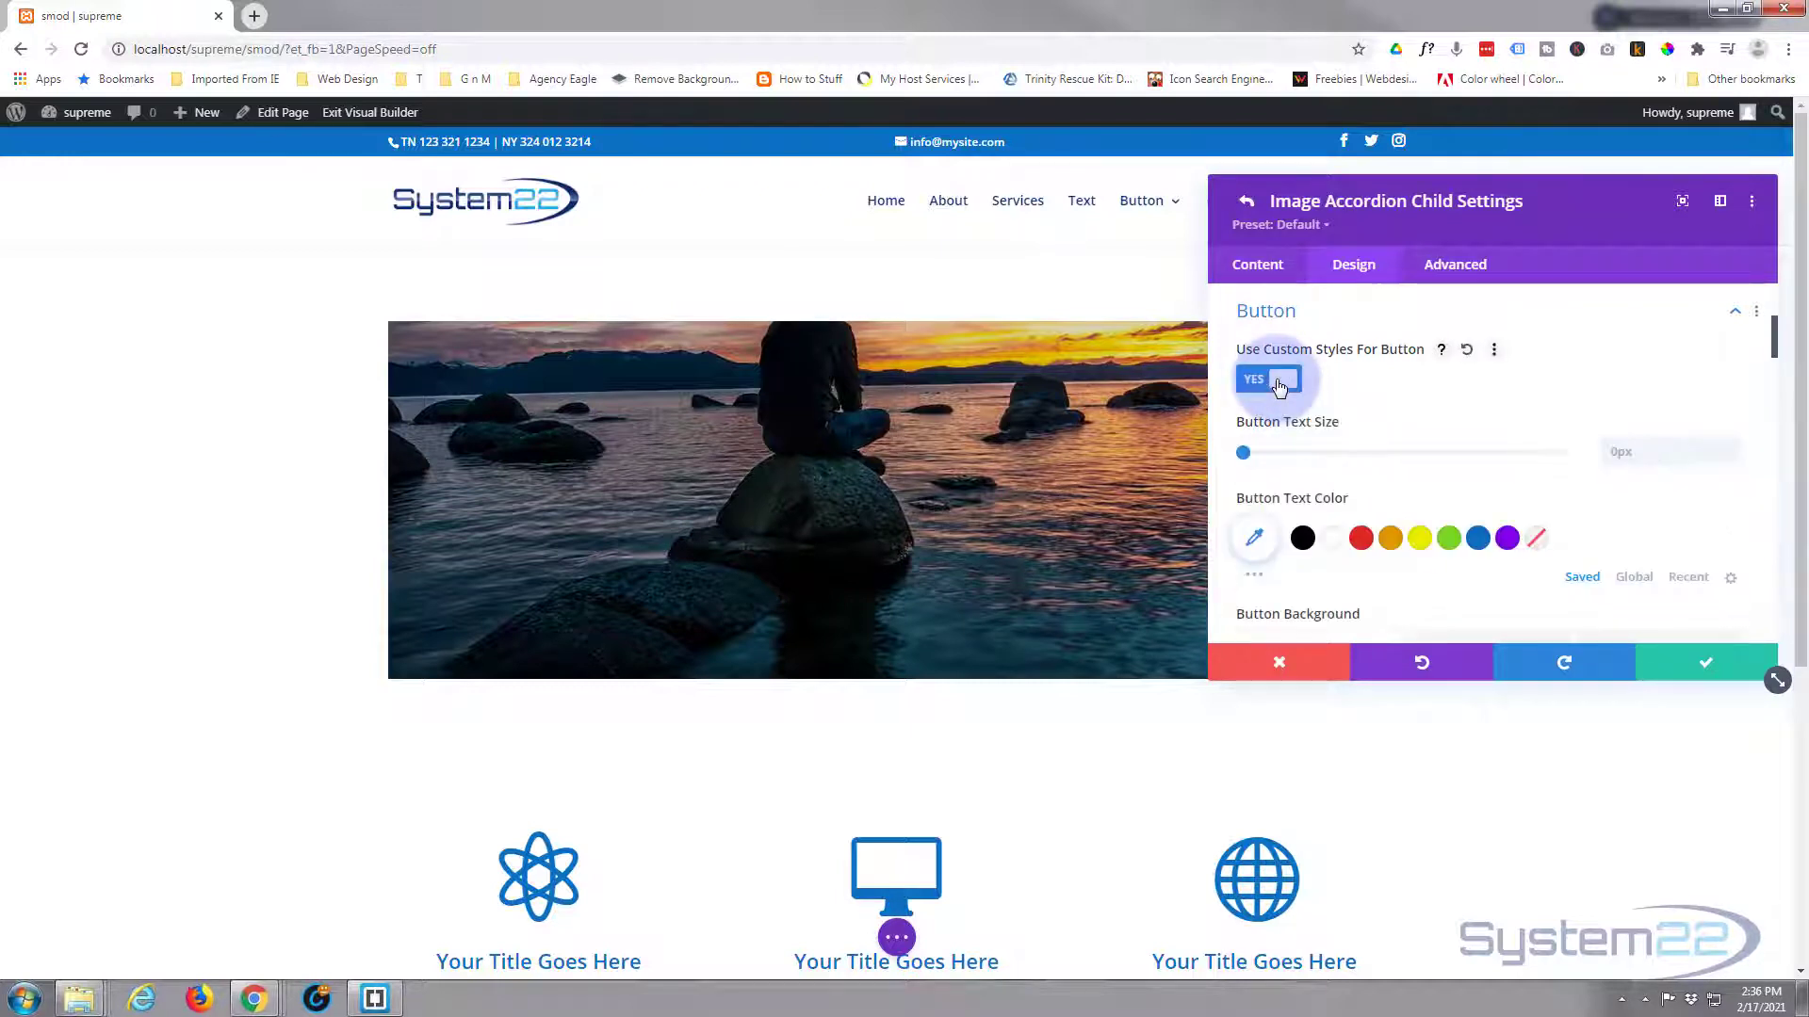
pyautogui.scroll(-1, 1429, 416)
pyautogui.moveTo(1106, 500)
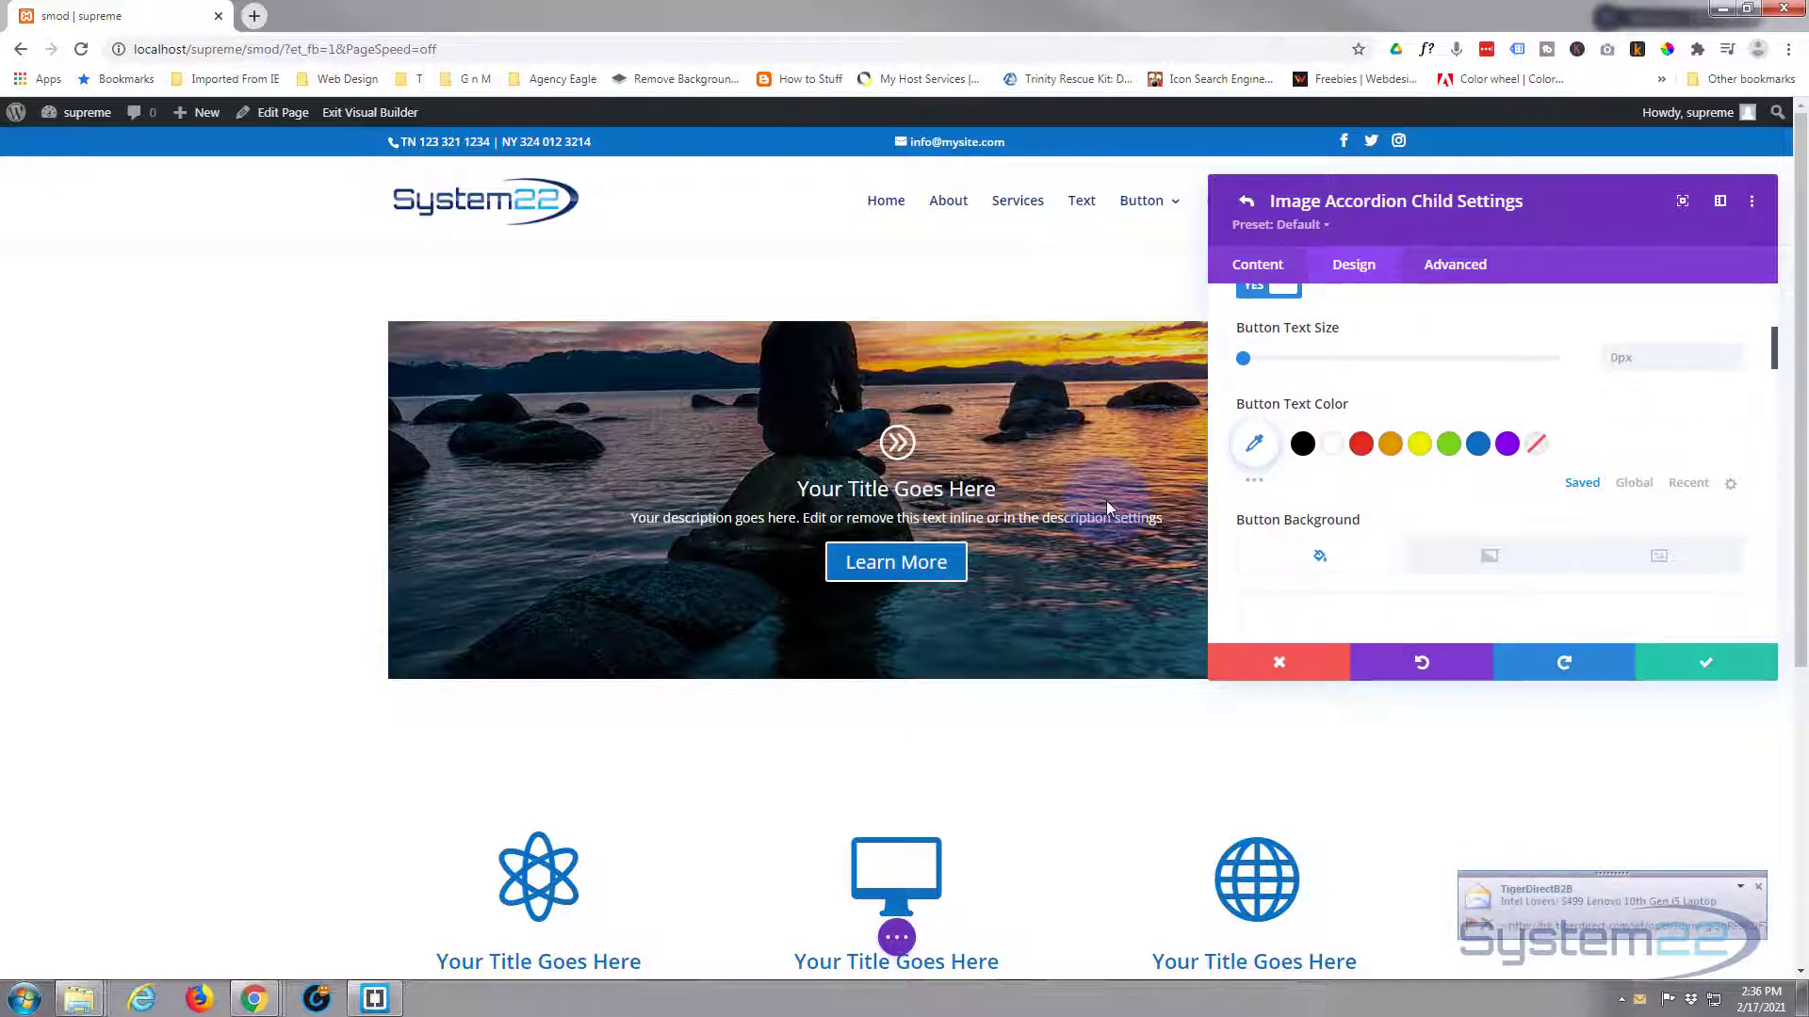
pyautogui.scroll(-3, 1302, 386)
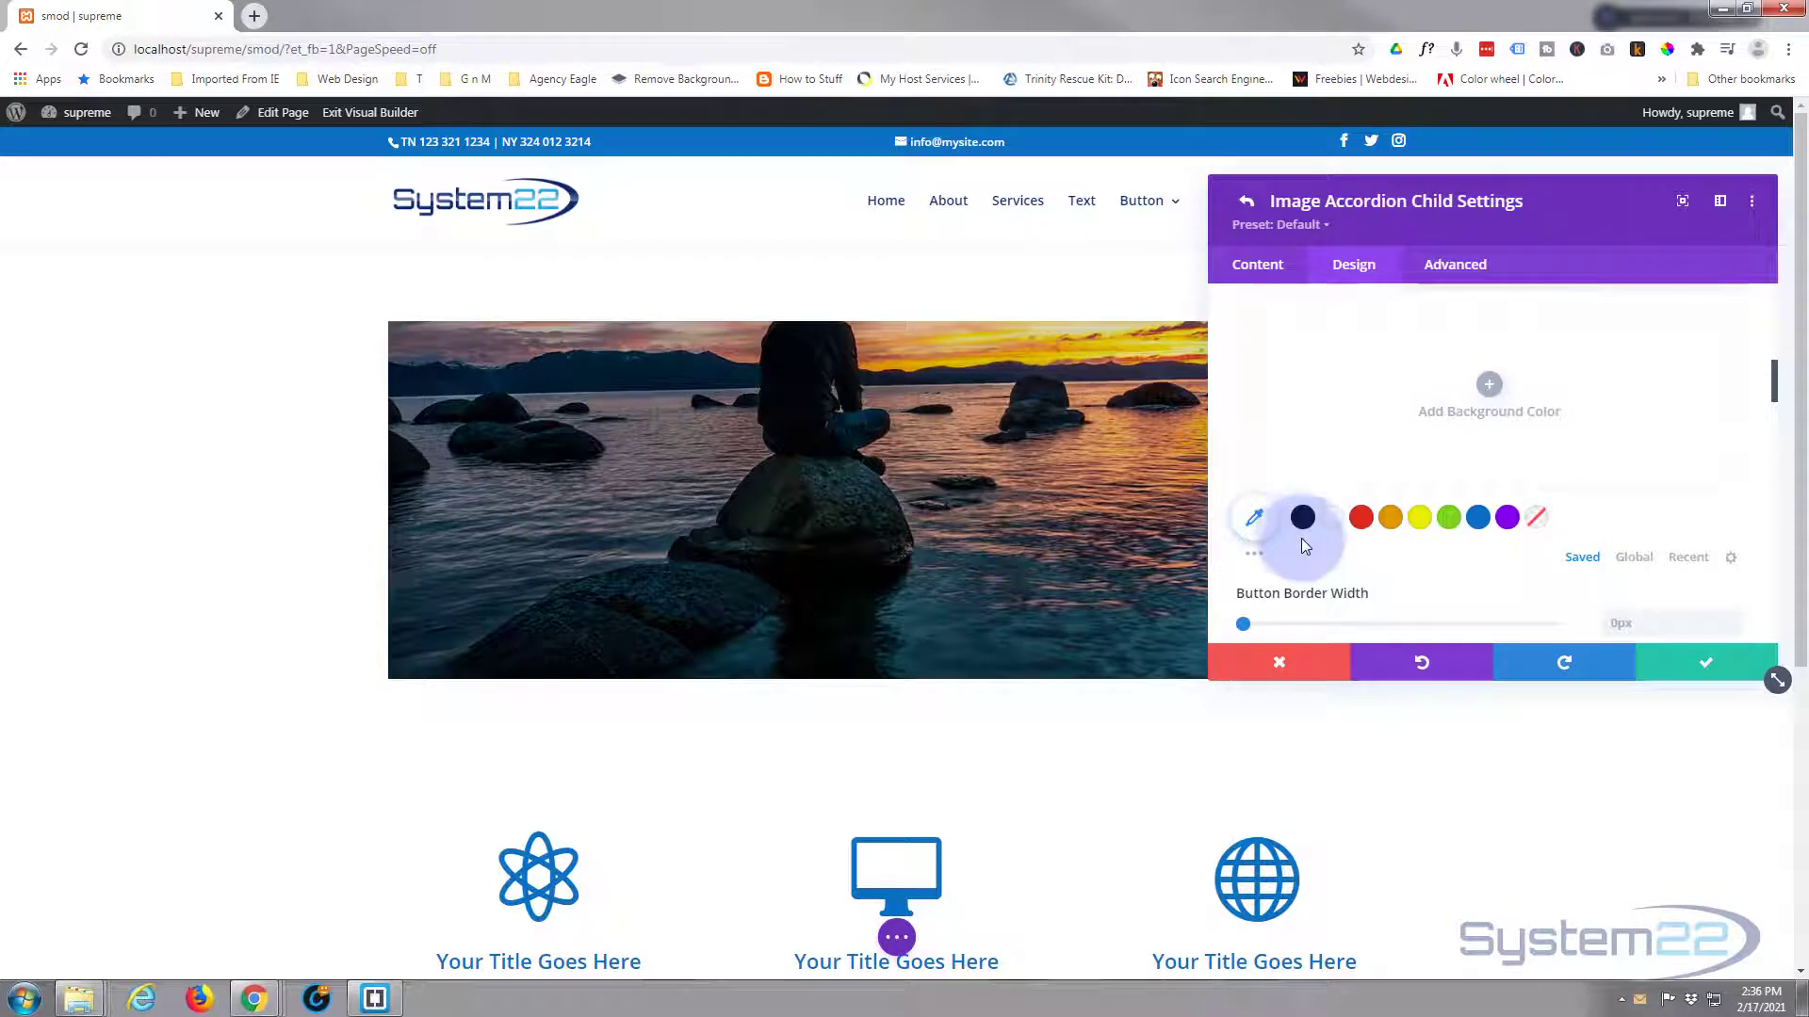
pyautogui.click(1302, 519)
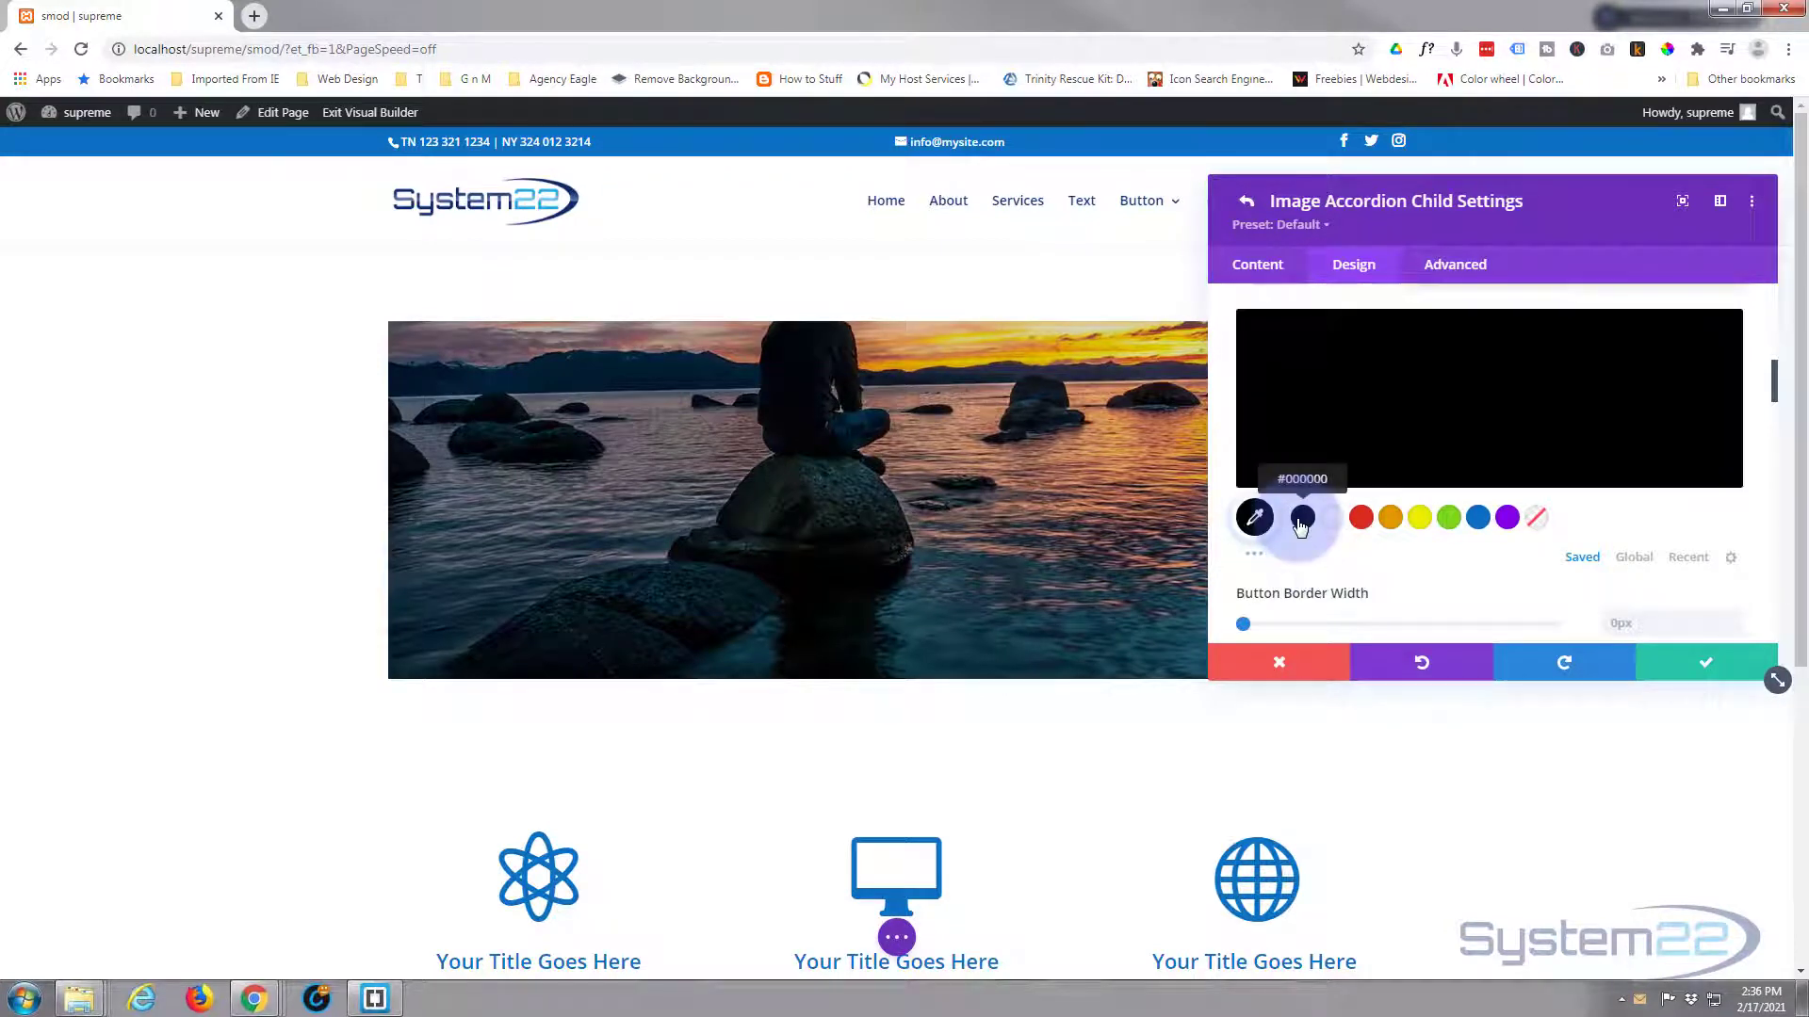
pyautogui.moveTo(968, 566)
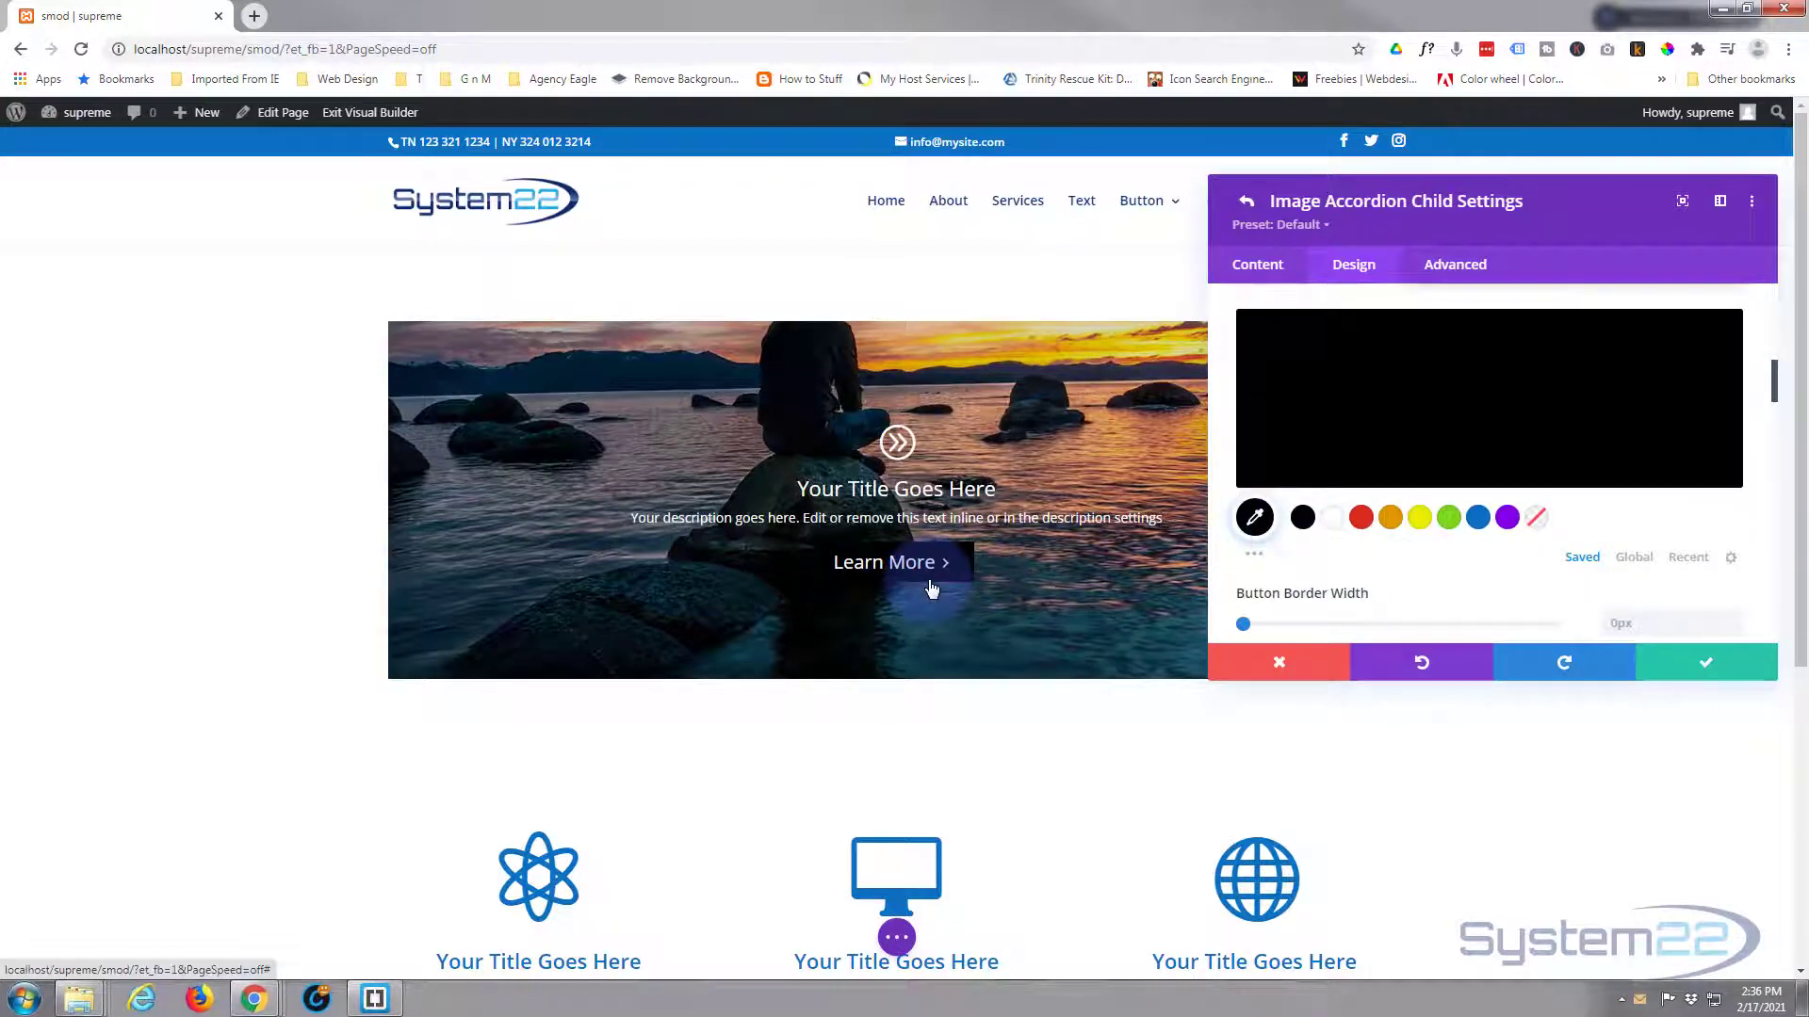
pyautogui.scroll(1, 1490, 497)
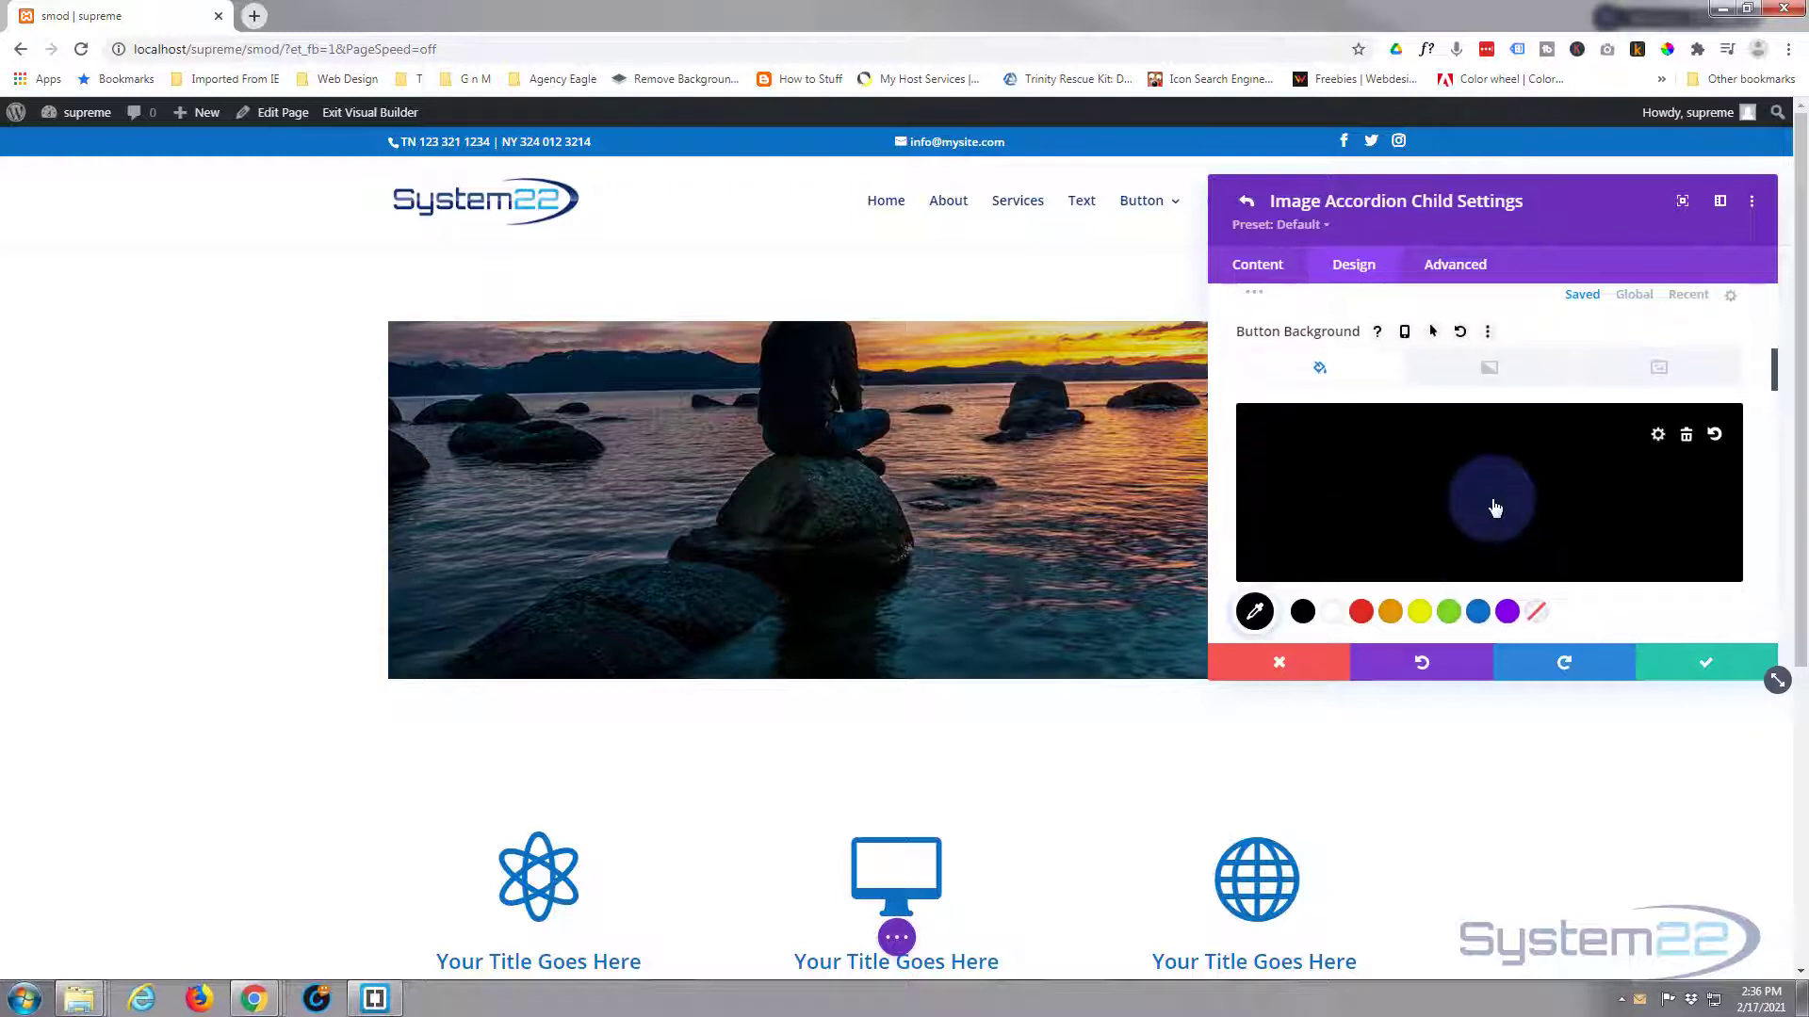
pyautogui.click(1494, 505)
pyautogui.moveTo(1720, 438); pyautogui.dragTo(1720, 518)
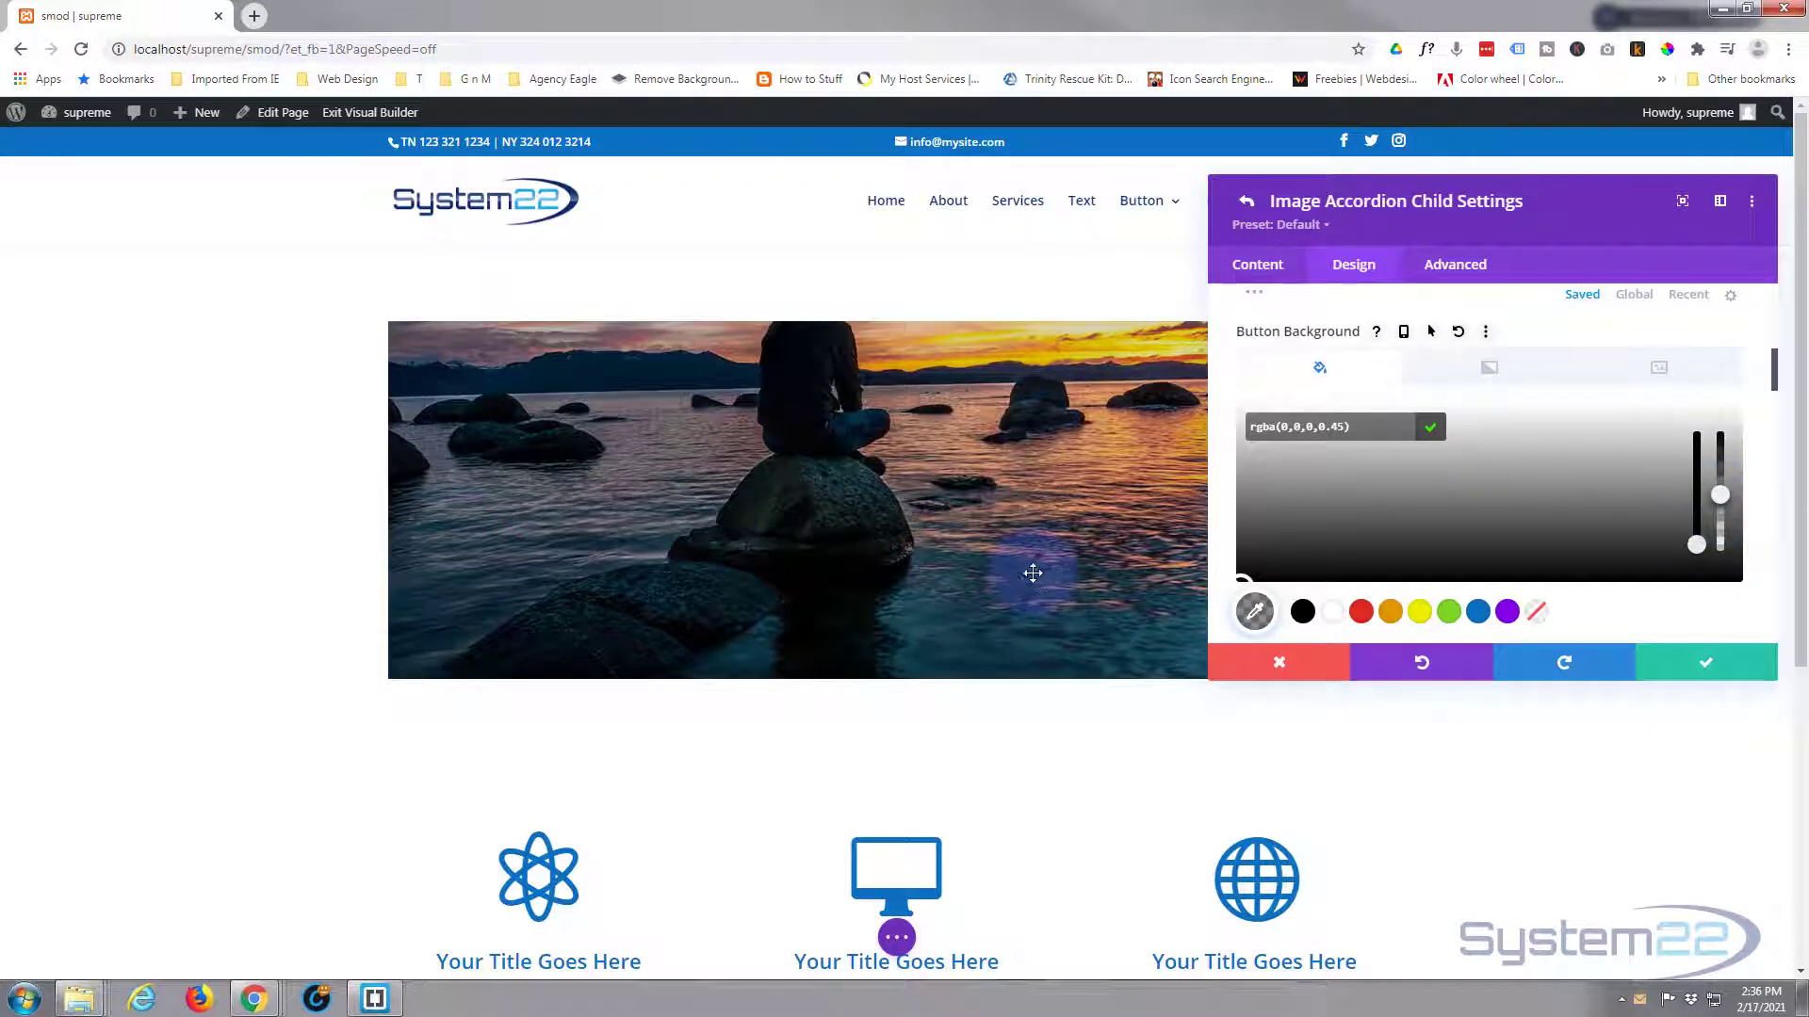
pyautogui.moveTo(961, 575)
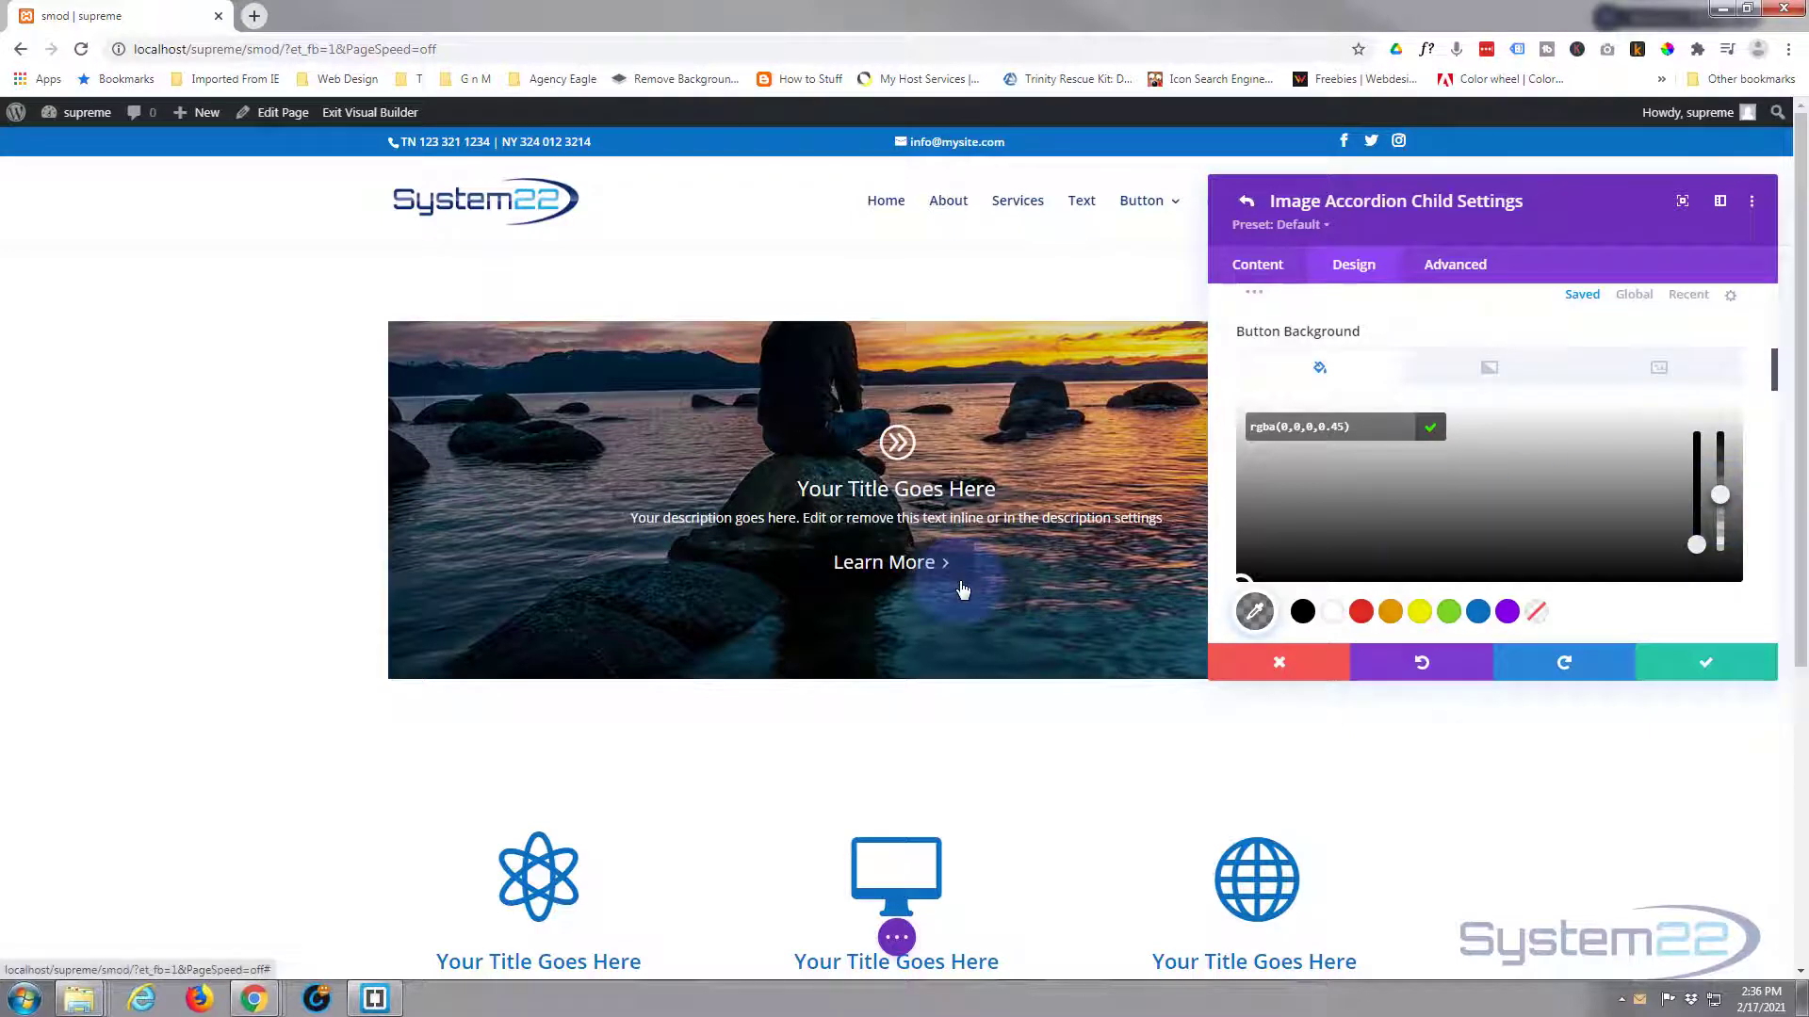
pyautogui.scroll(-2, 1511, 522)
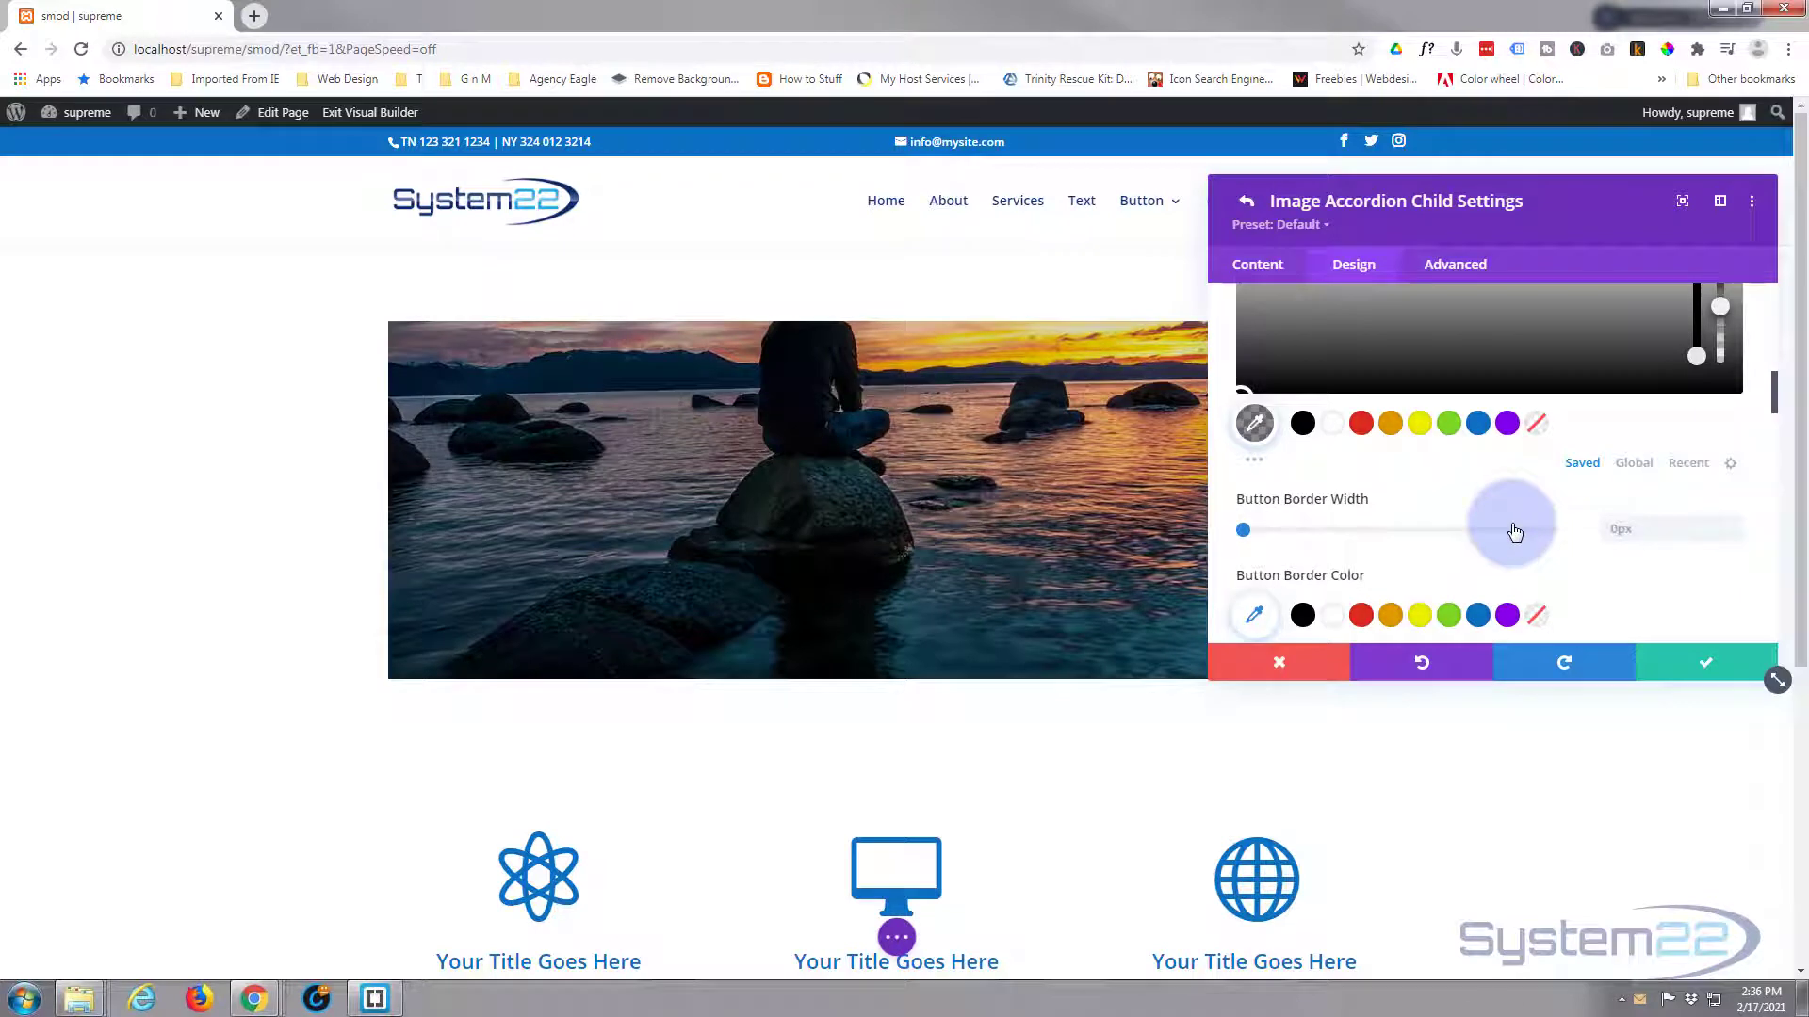
pyautogui.scroll(-2, 1507, 522)
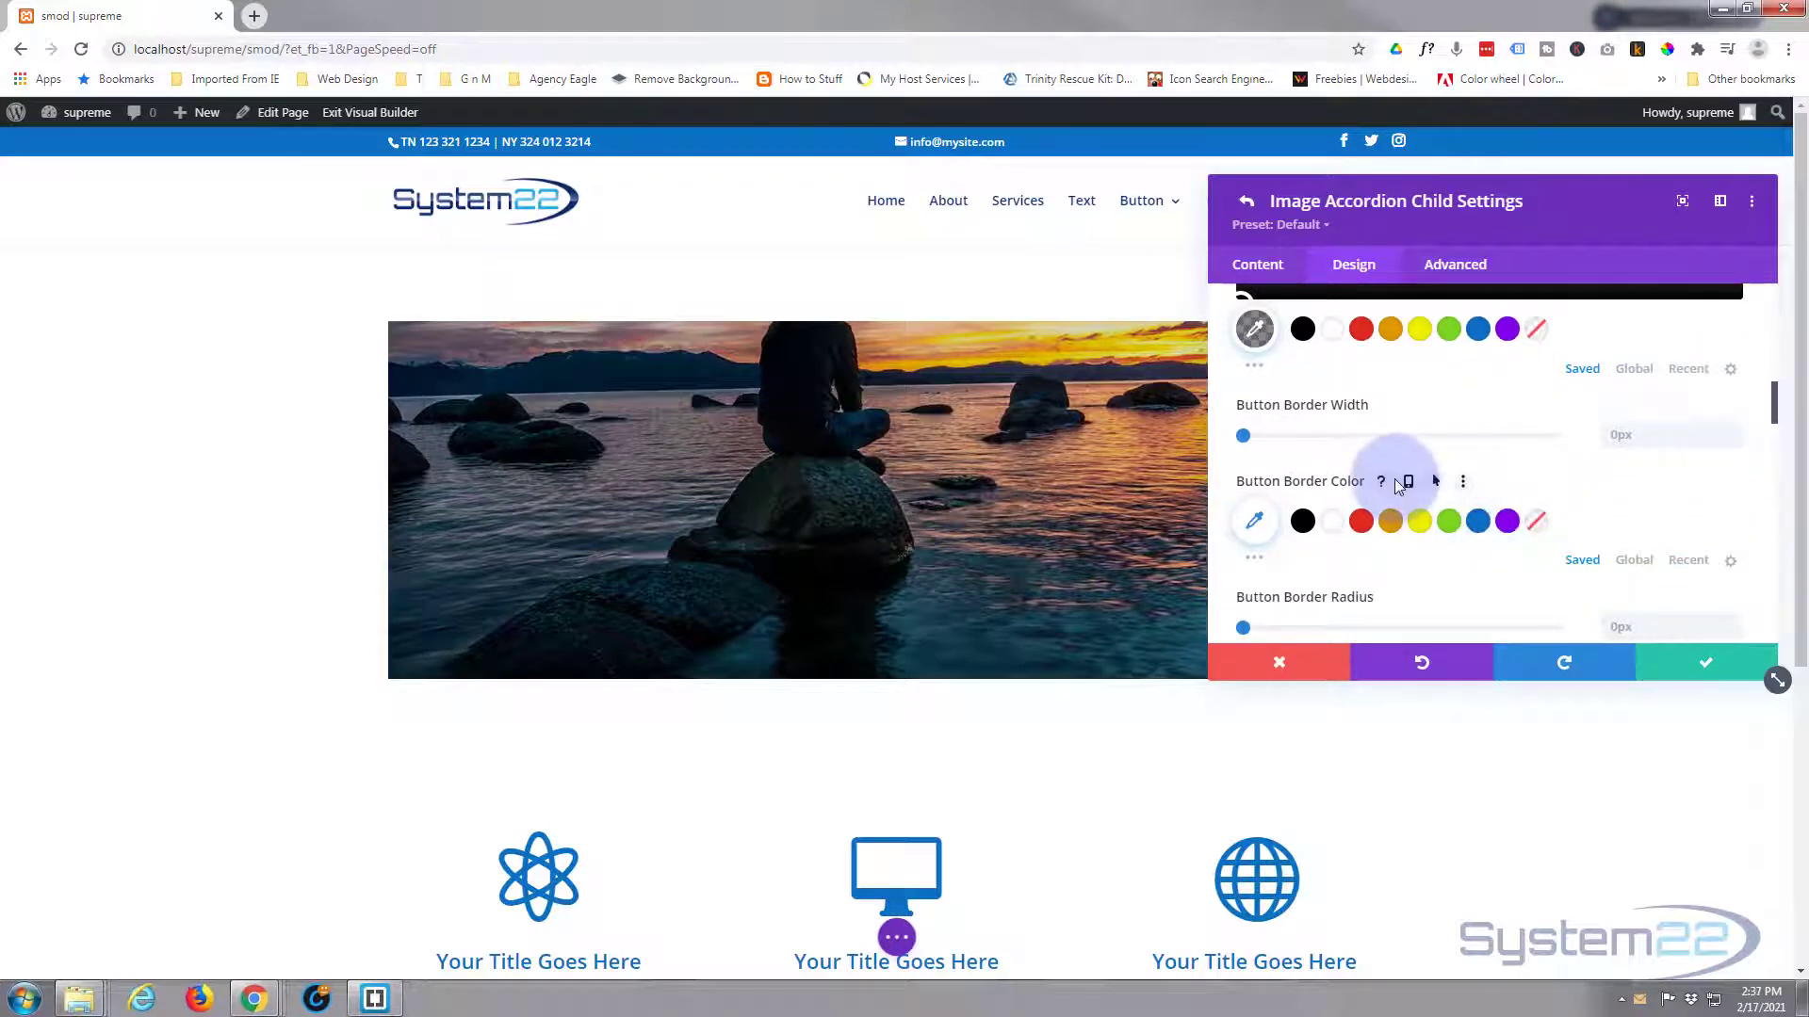
pyautogui.scroll(-2, 1394, 479)
pyautogui.scroll(-5, 1395, 481)
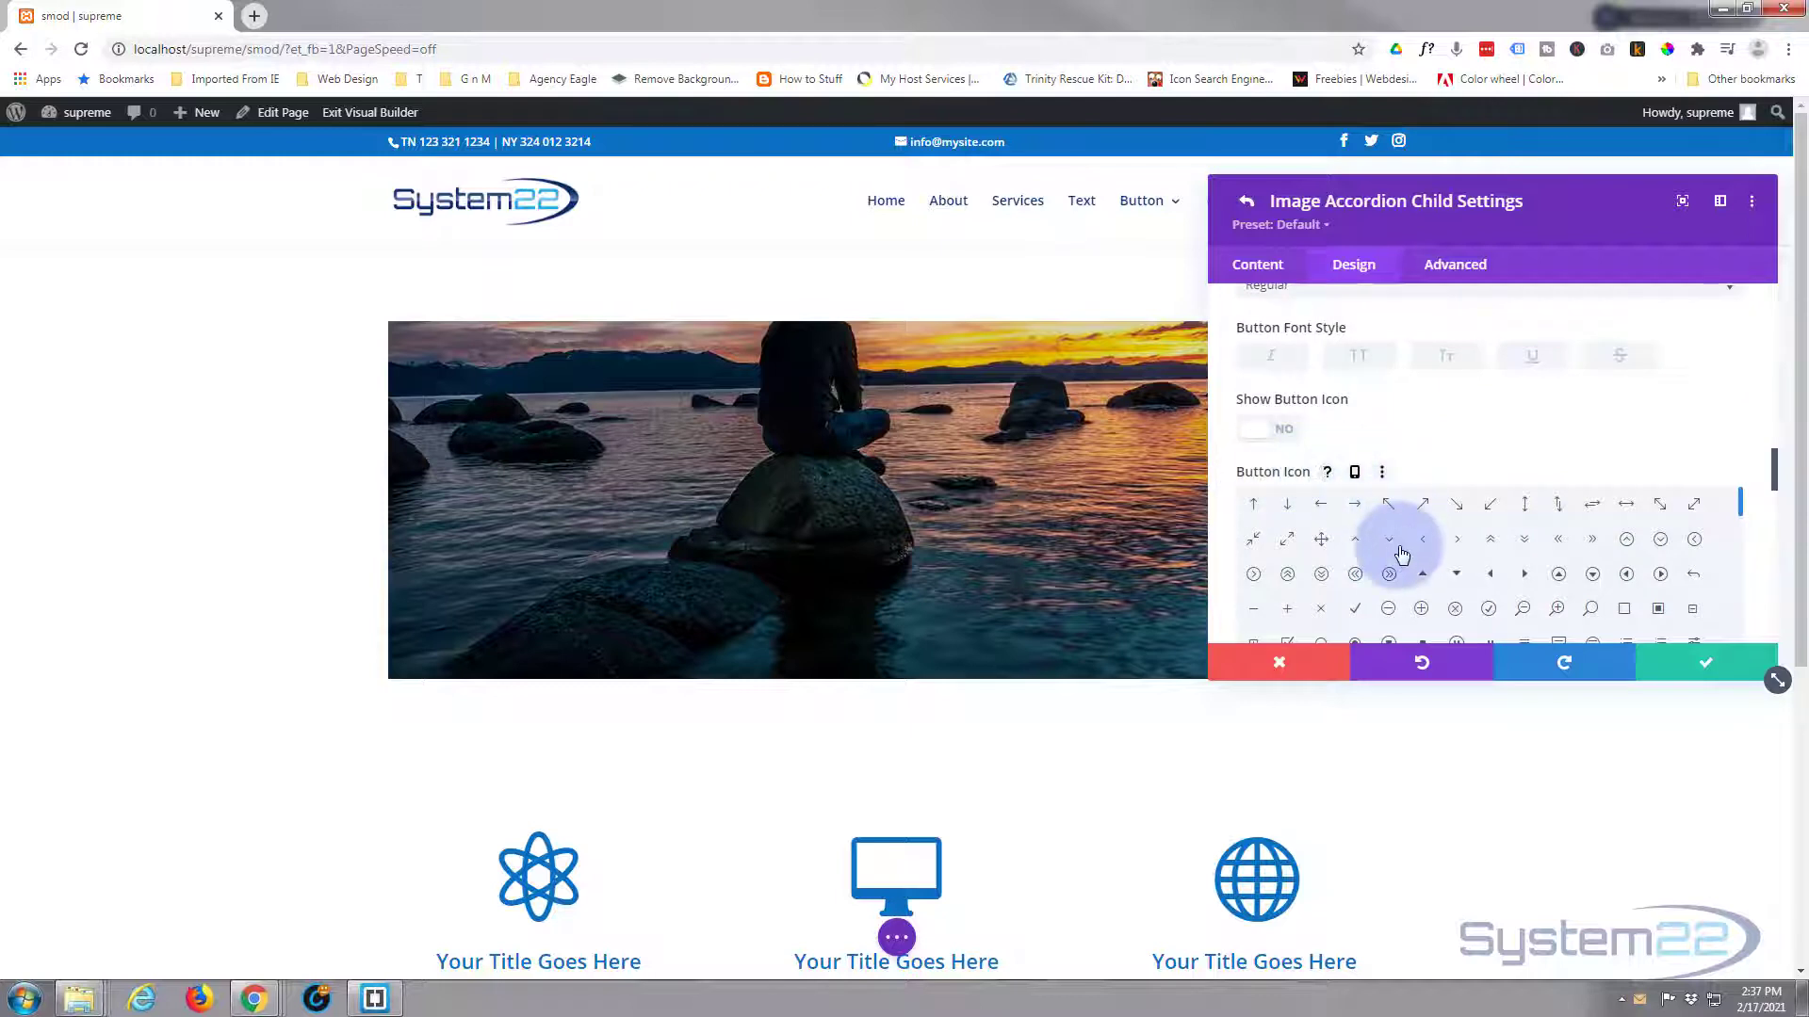
pyautogui.moveTo(872, 578)
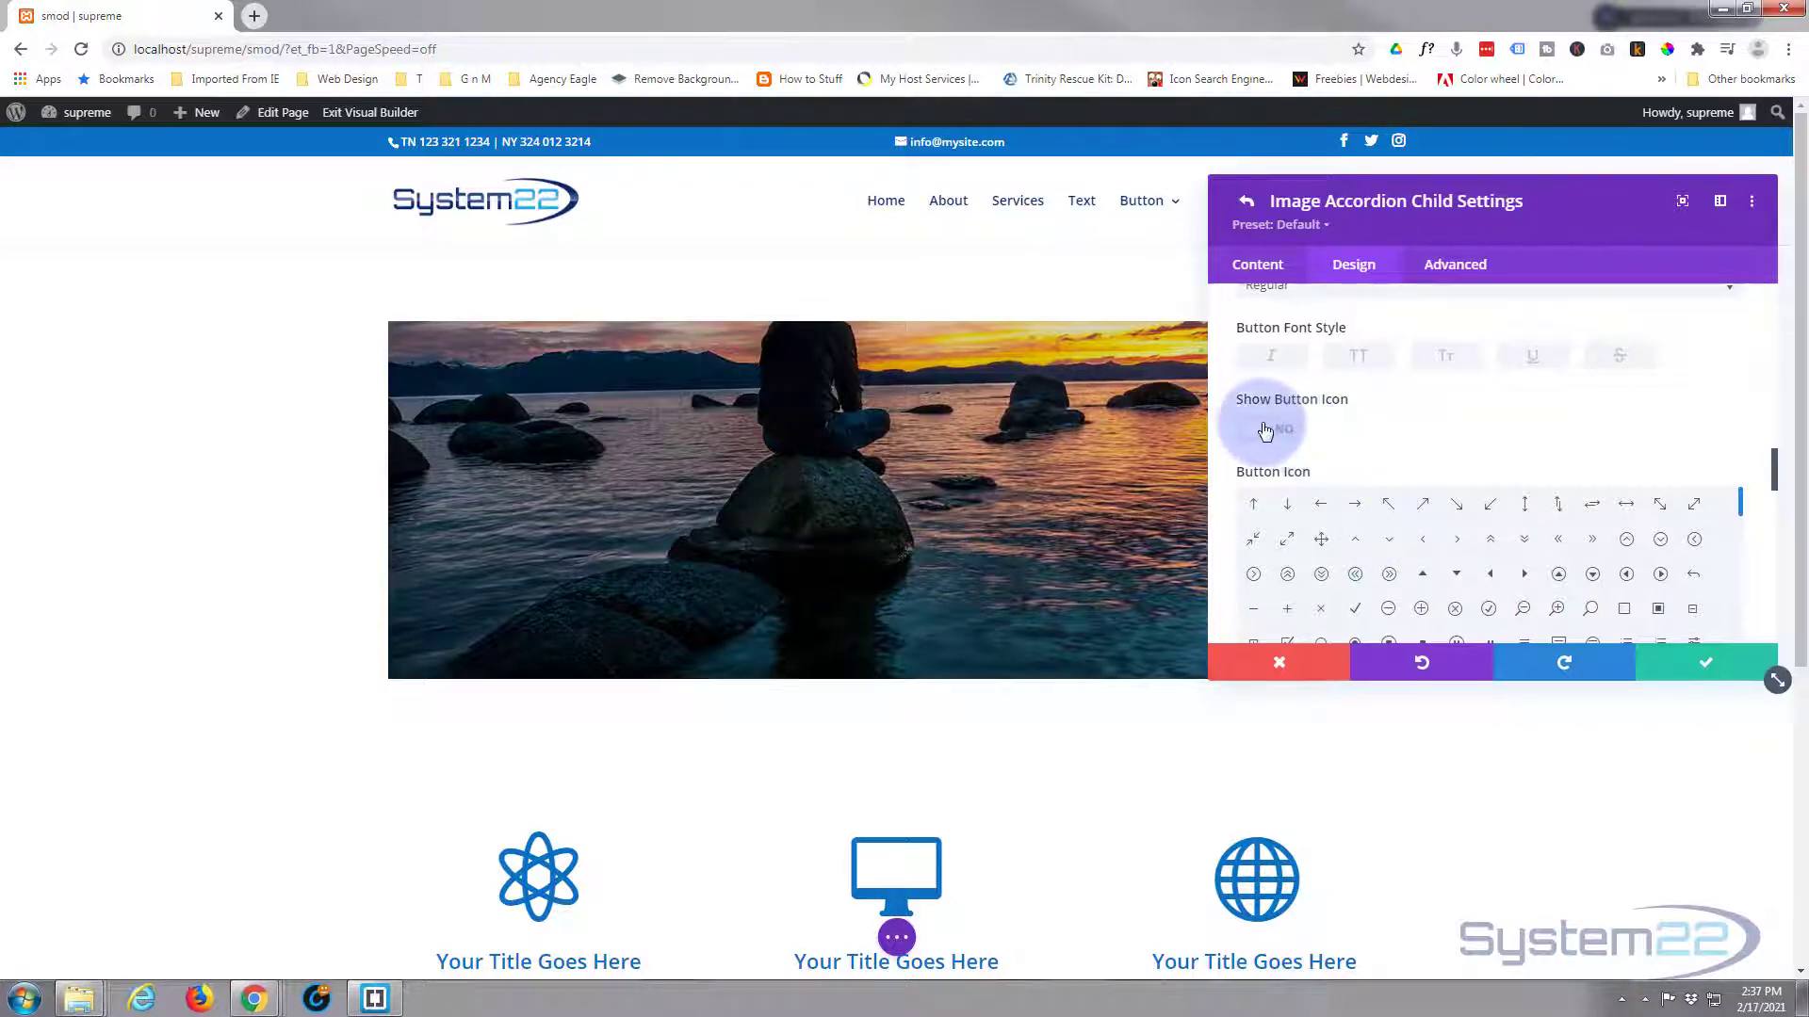
pyautogui.scroll(-6, 1398, 482)
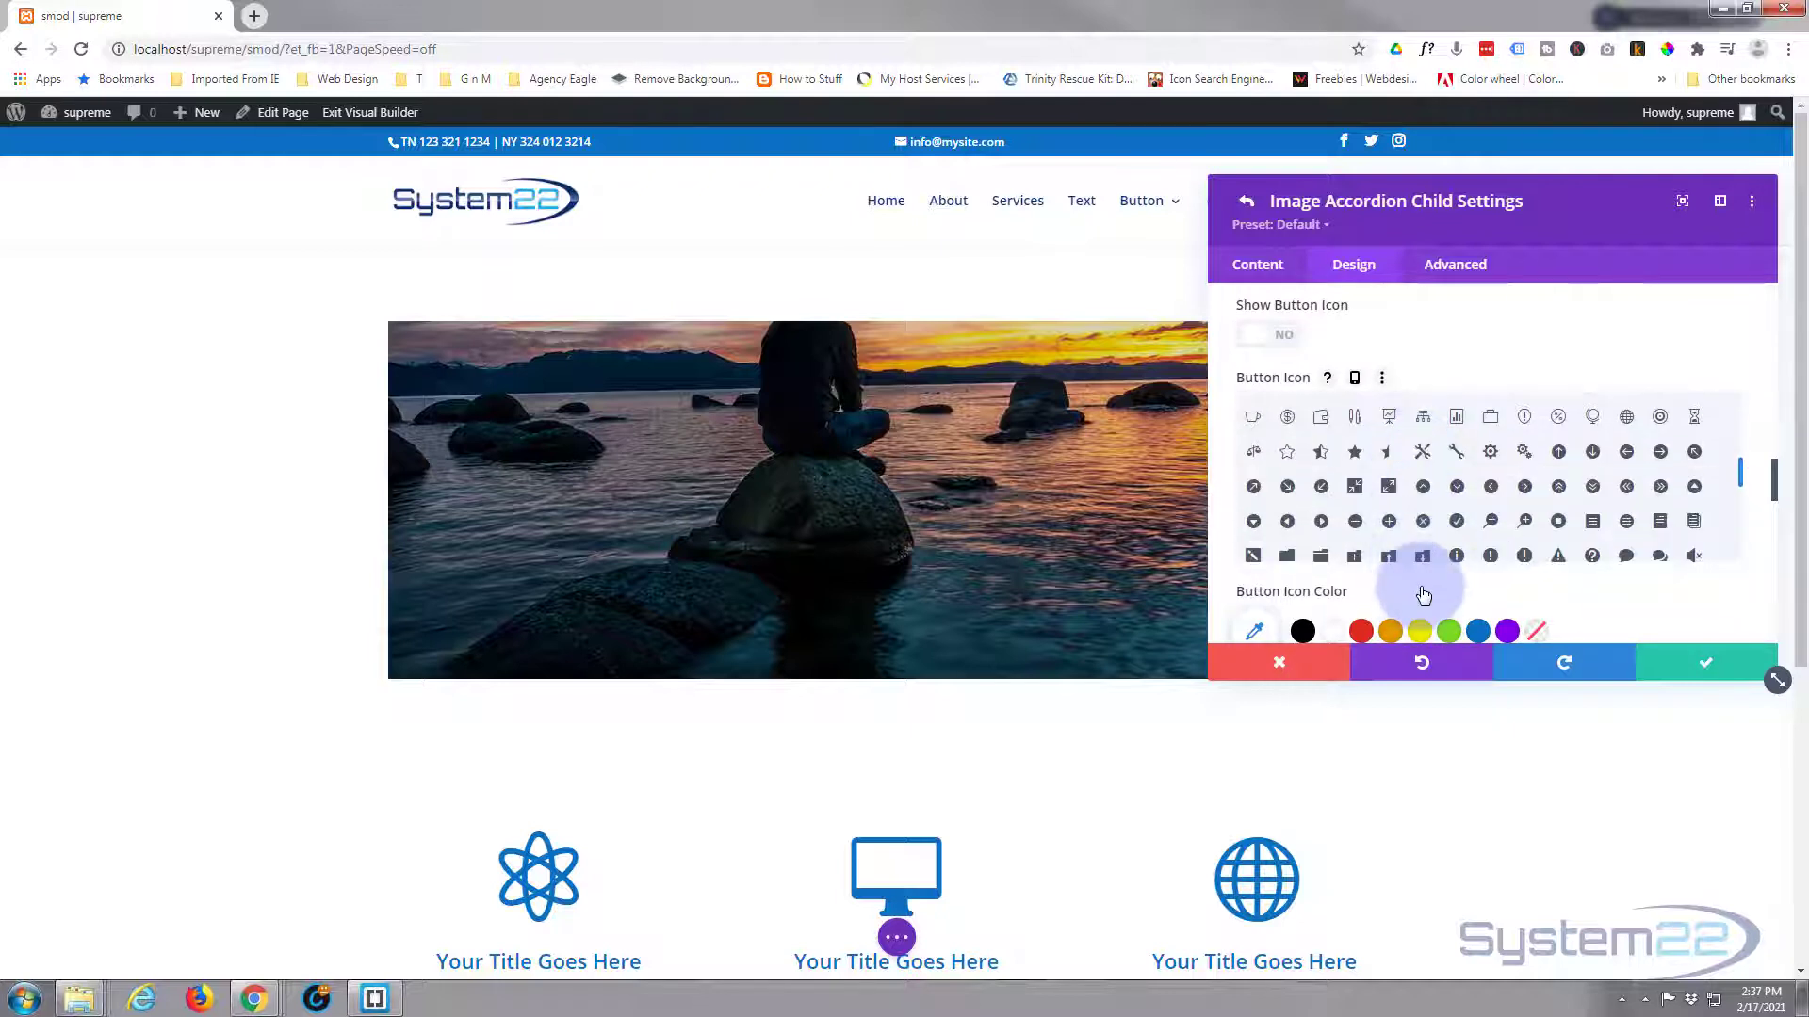
pyautogui.scroll(-3, 1421, 580)
pyautogui.scroll(-1, 1421, 580)
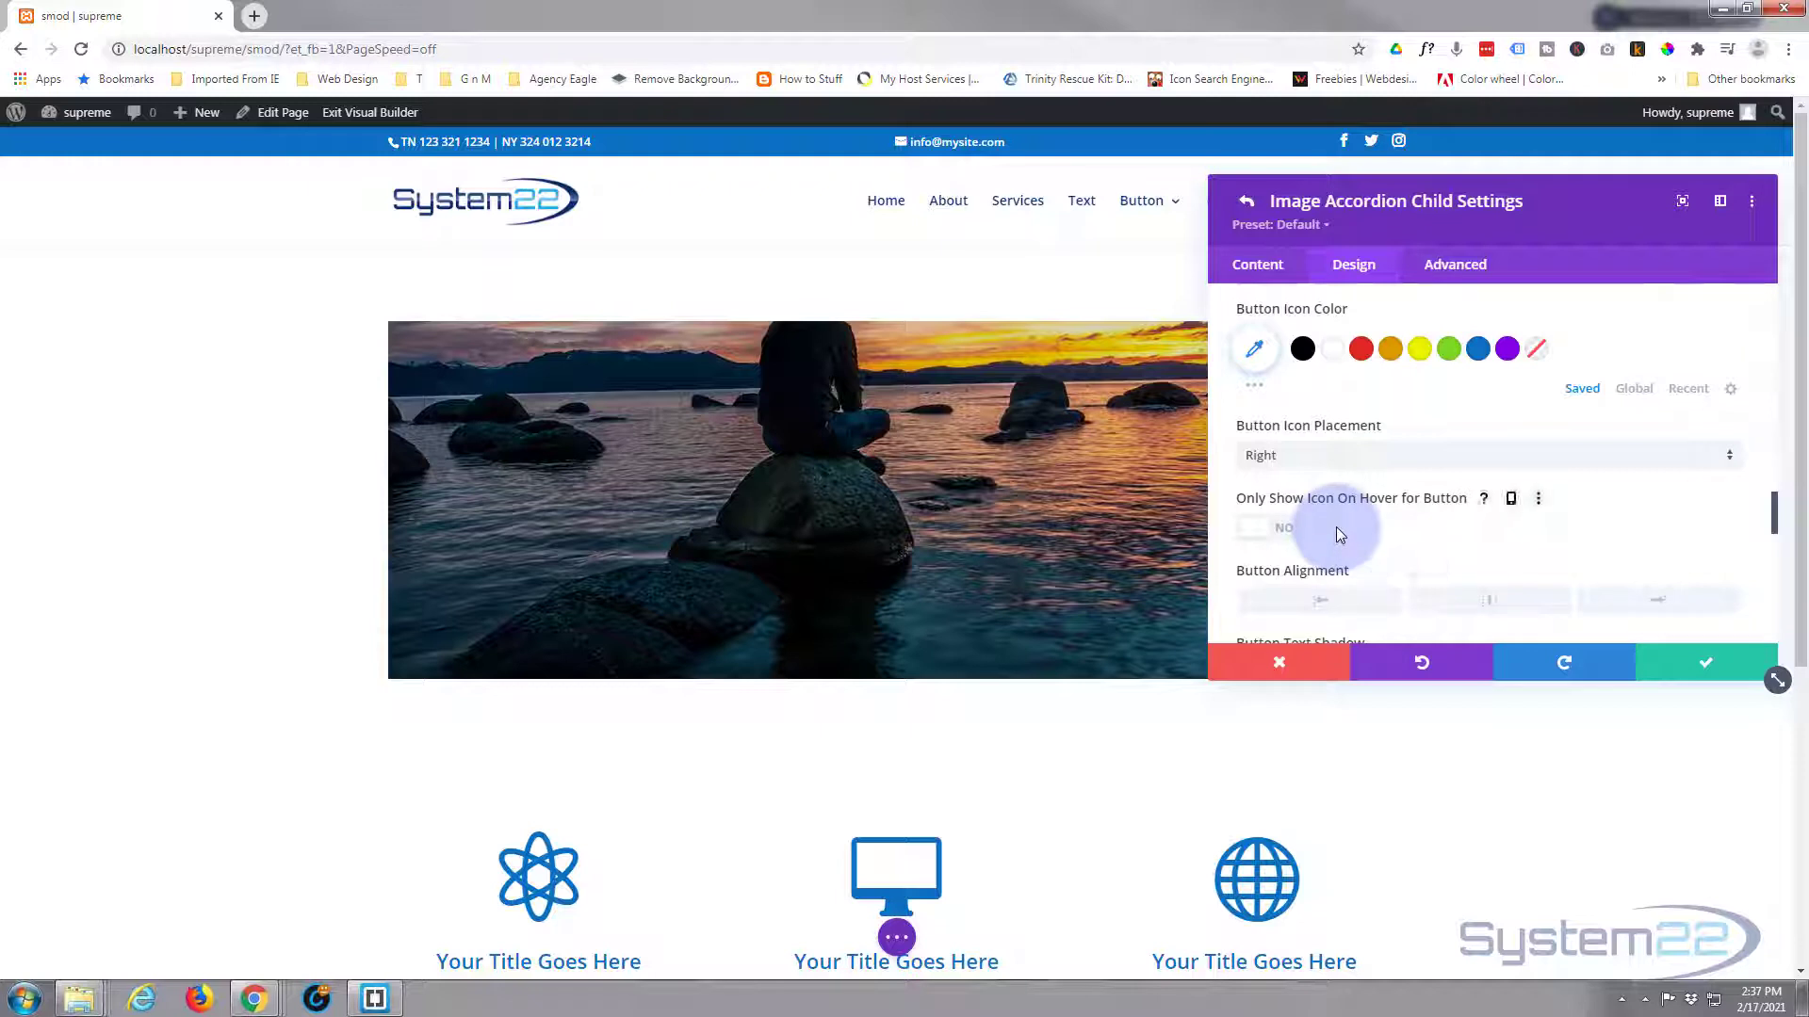
pyautogui.click(1262, 538)
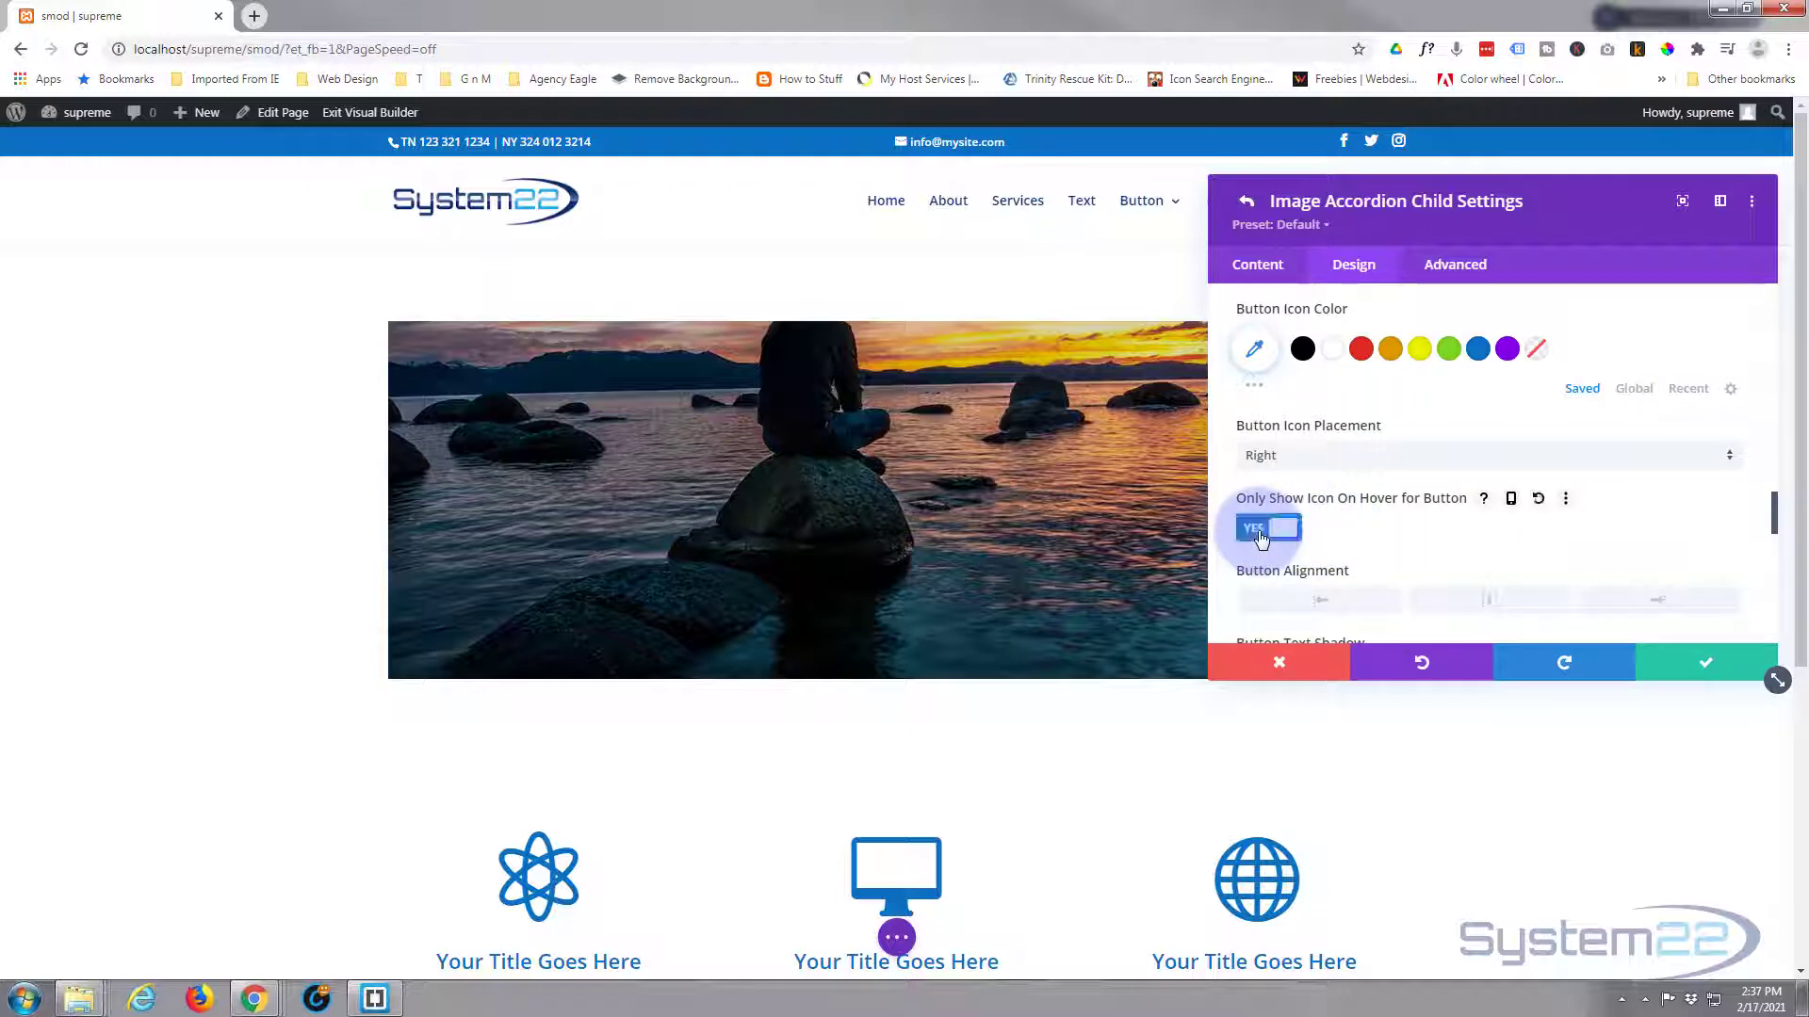
pyautogui.click(1261, 539)
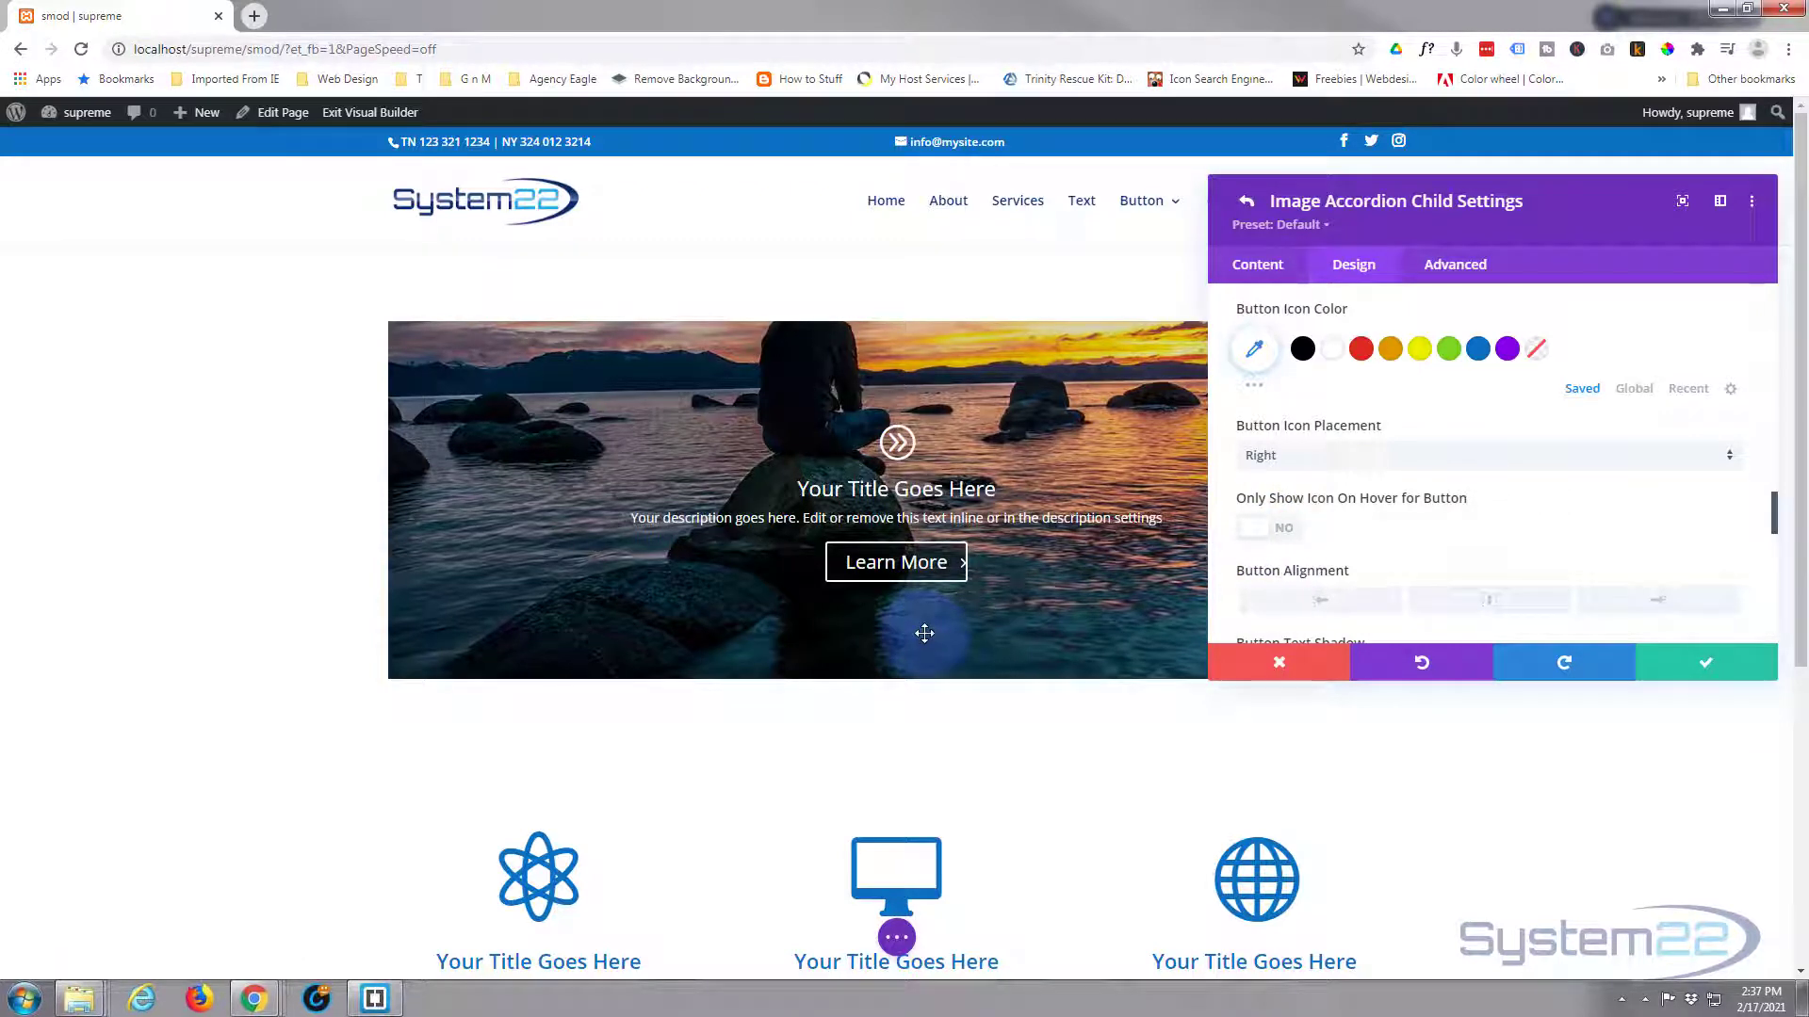
pyautogui.click(1280, 539)
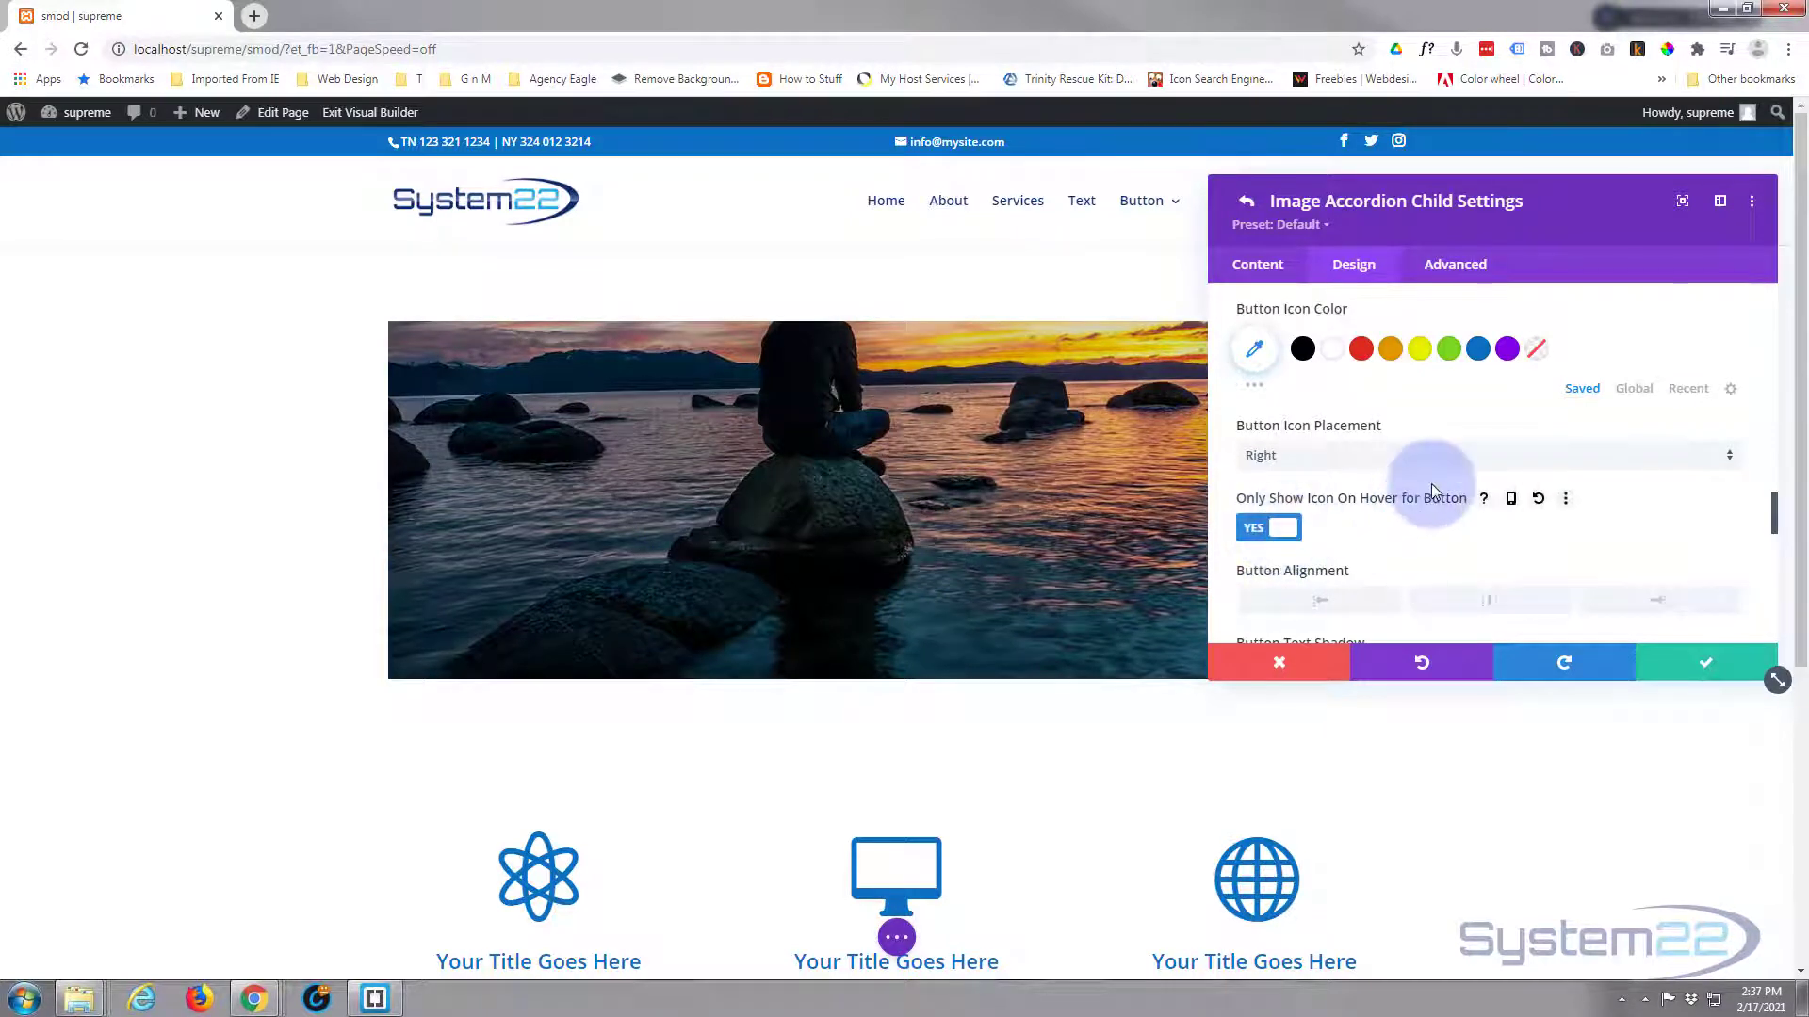
pyautogui.scroll(-5, 1440, 482)
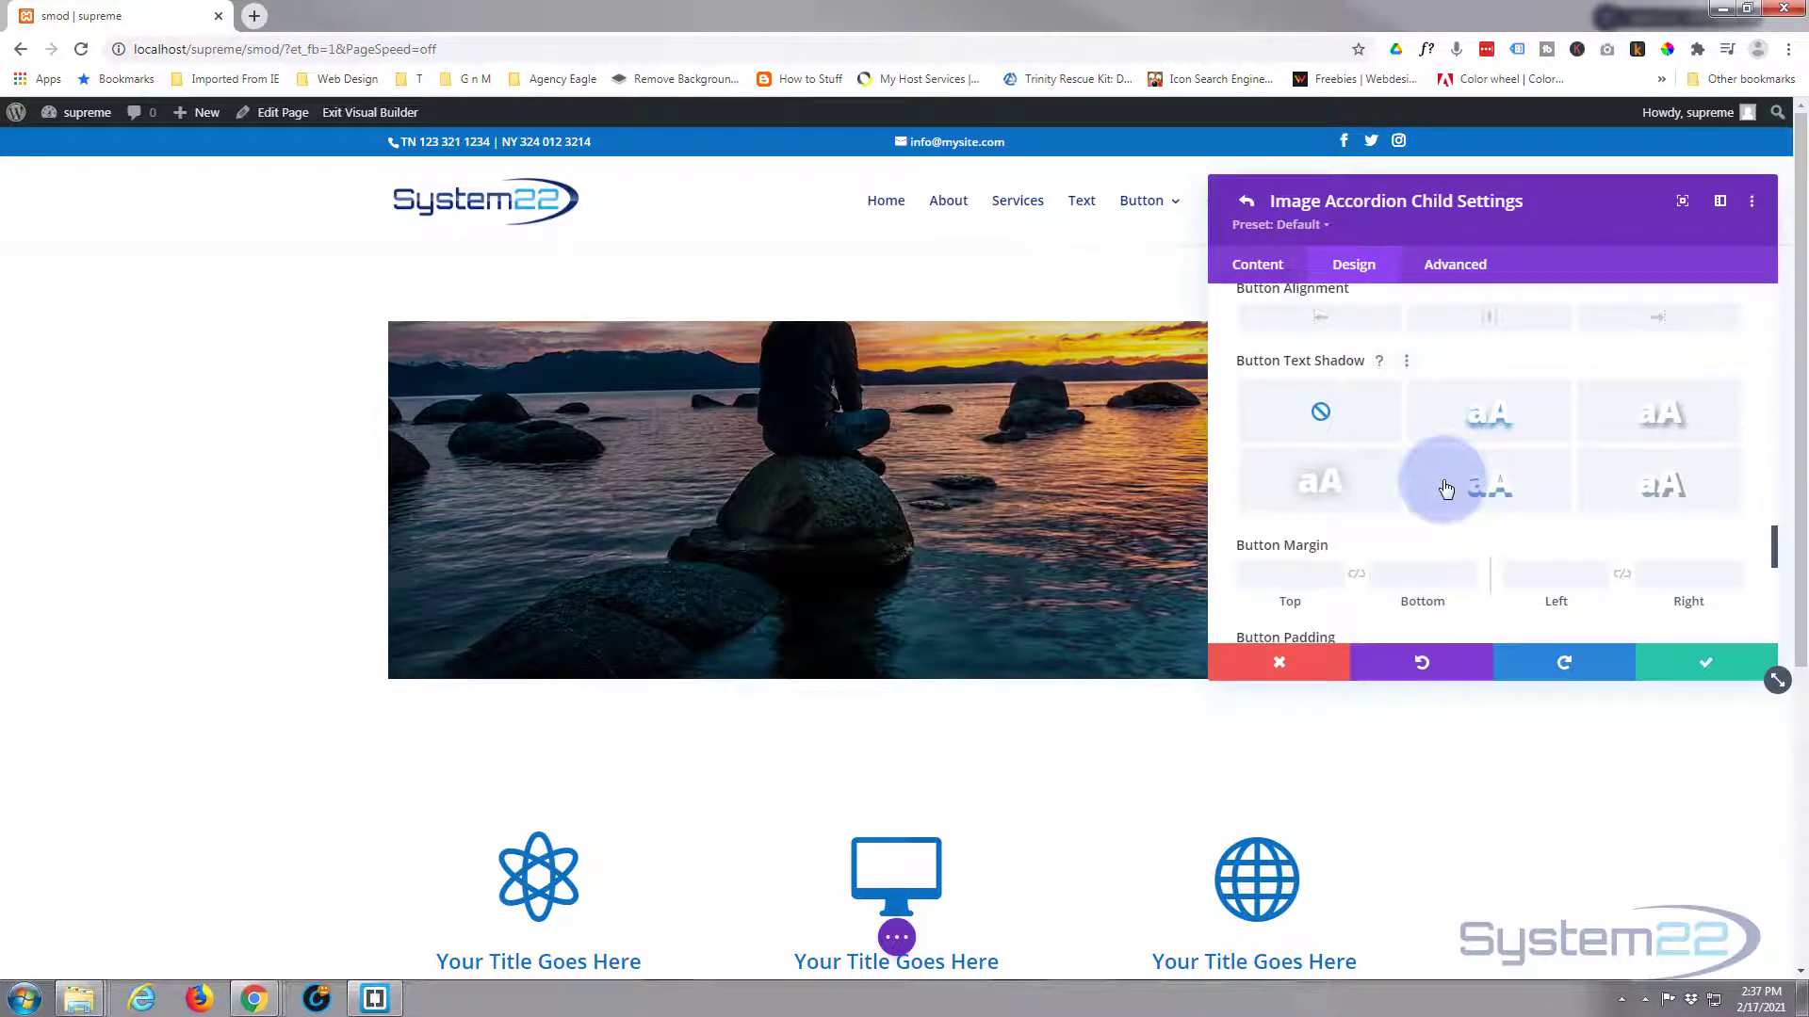
pyautogui.scroll(-1, 1446, 489)
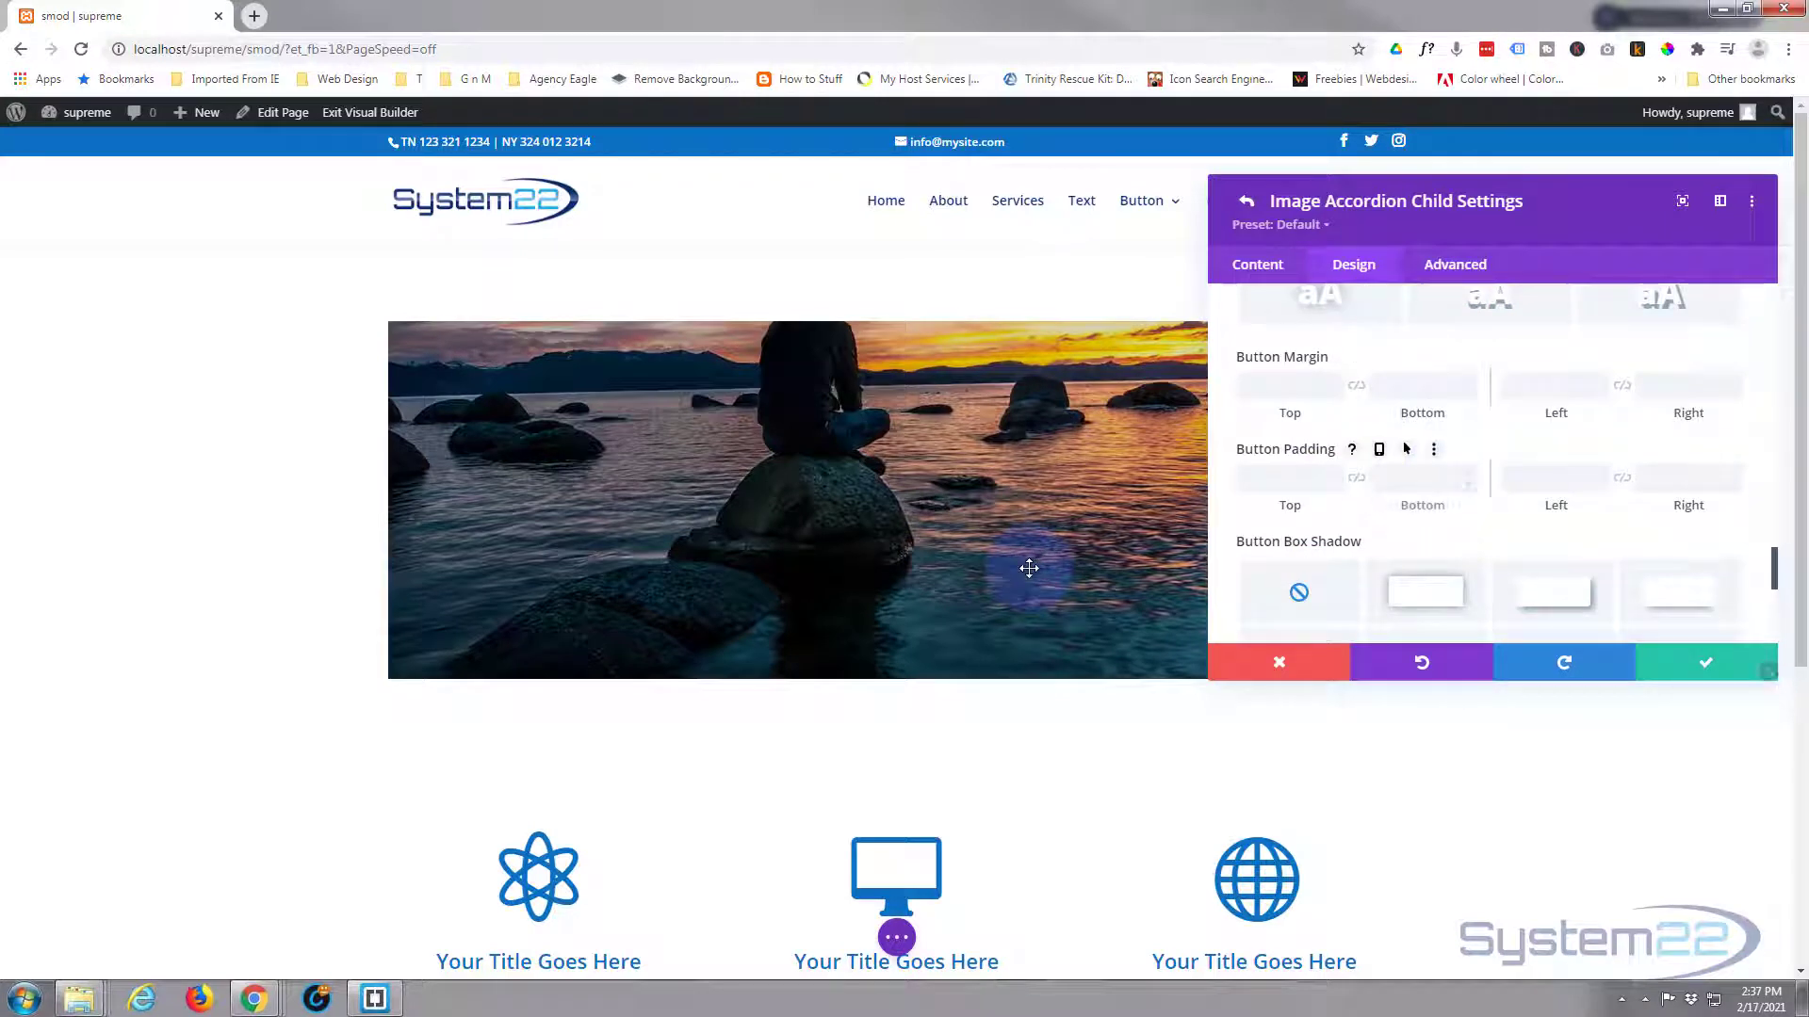
pyautogui.moveTo(1036, 570)
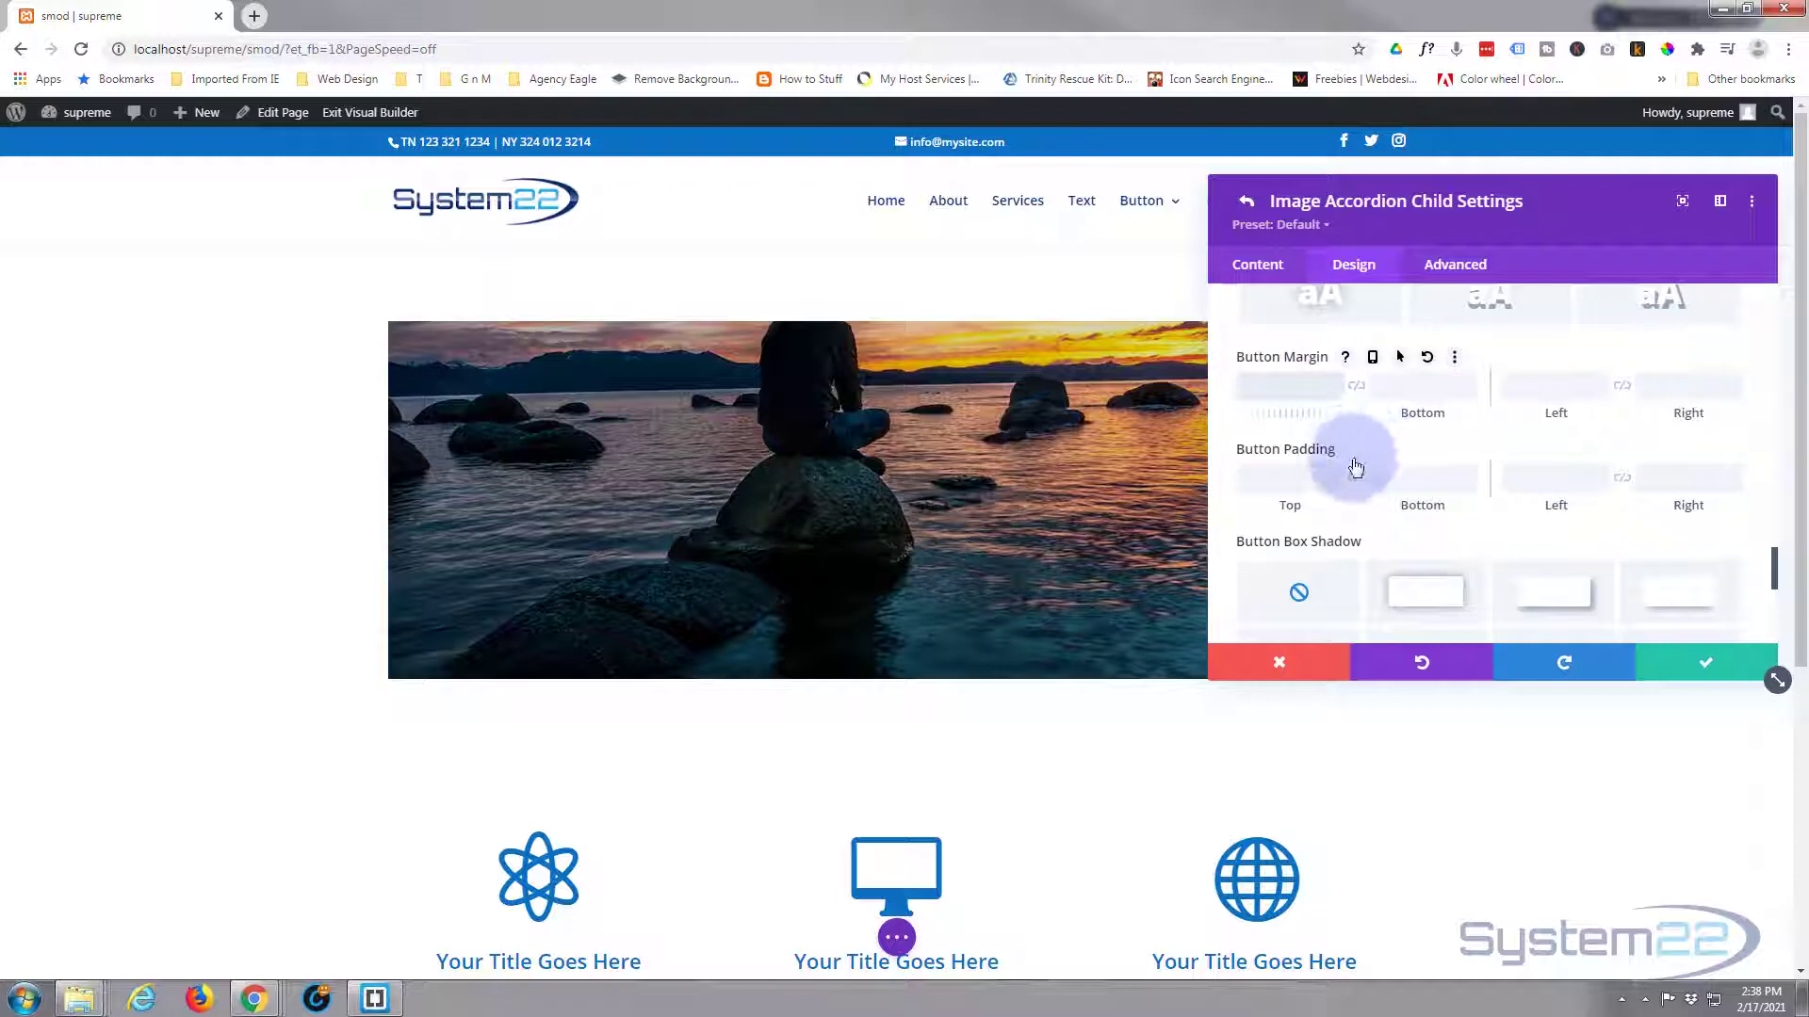
pyautogui.scroll(-3, 1355, 473)
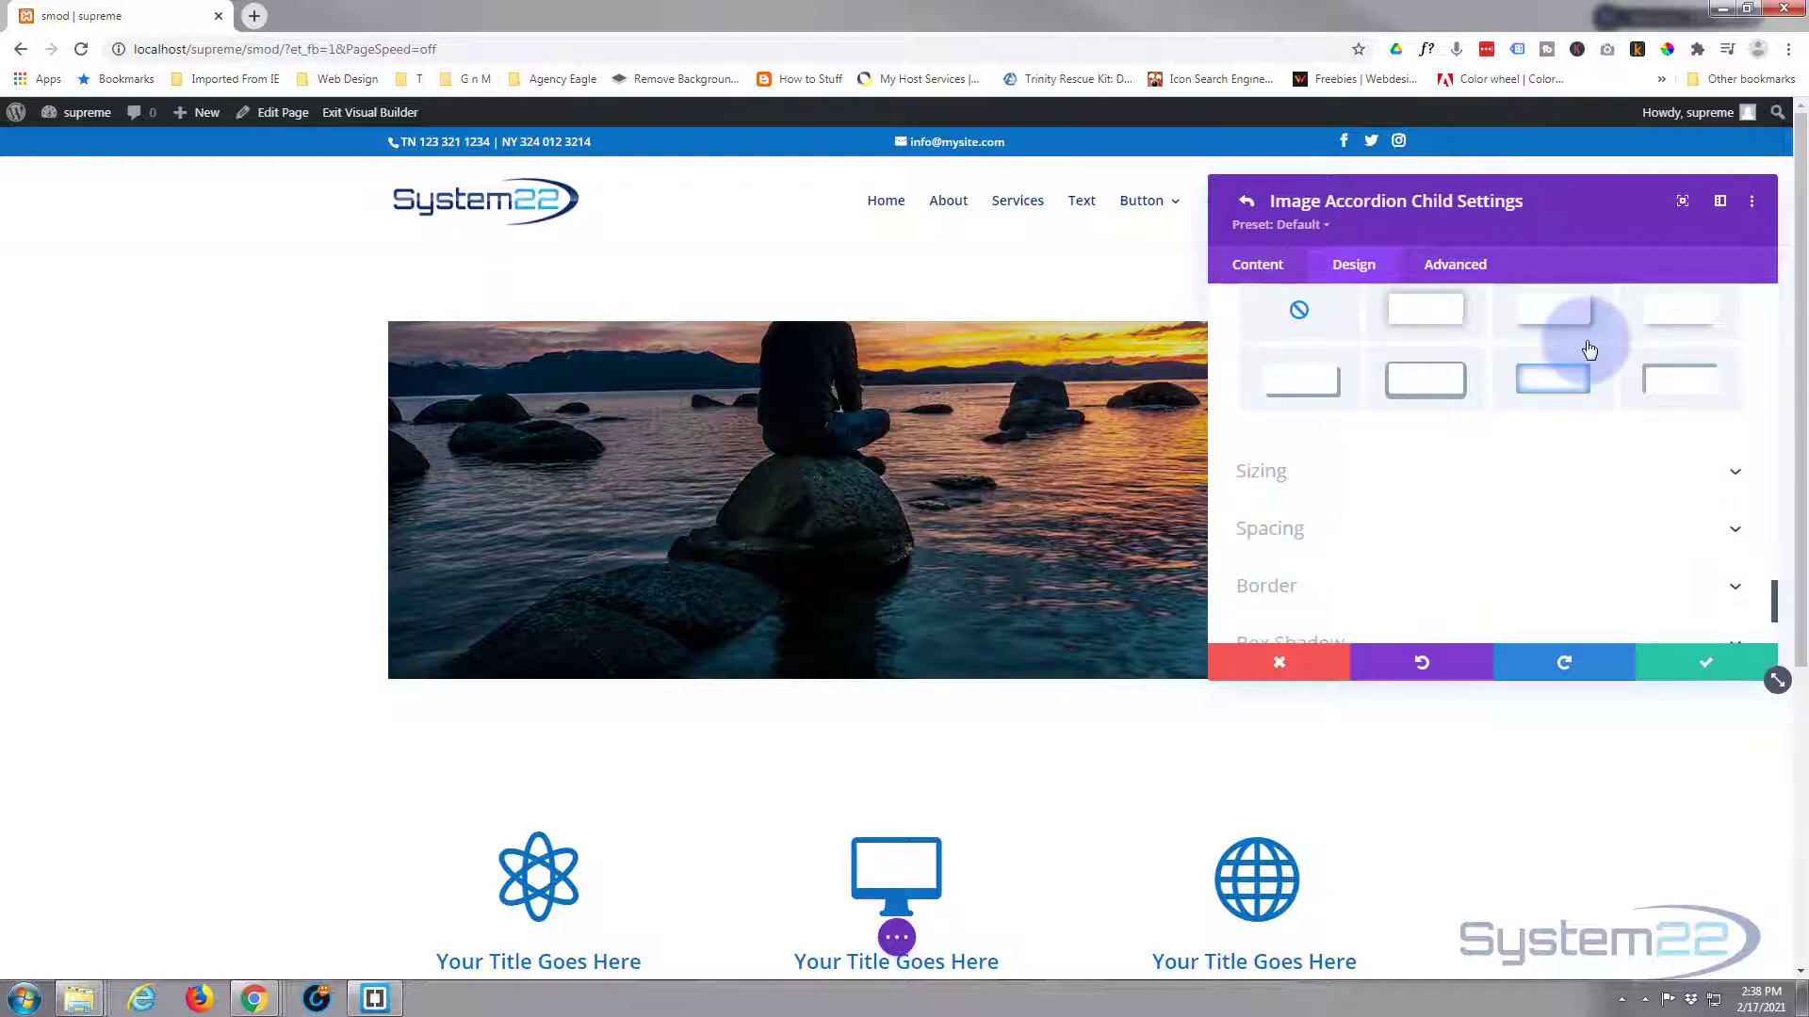
pyautogui.scroll(-2, 1449, 469)
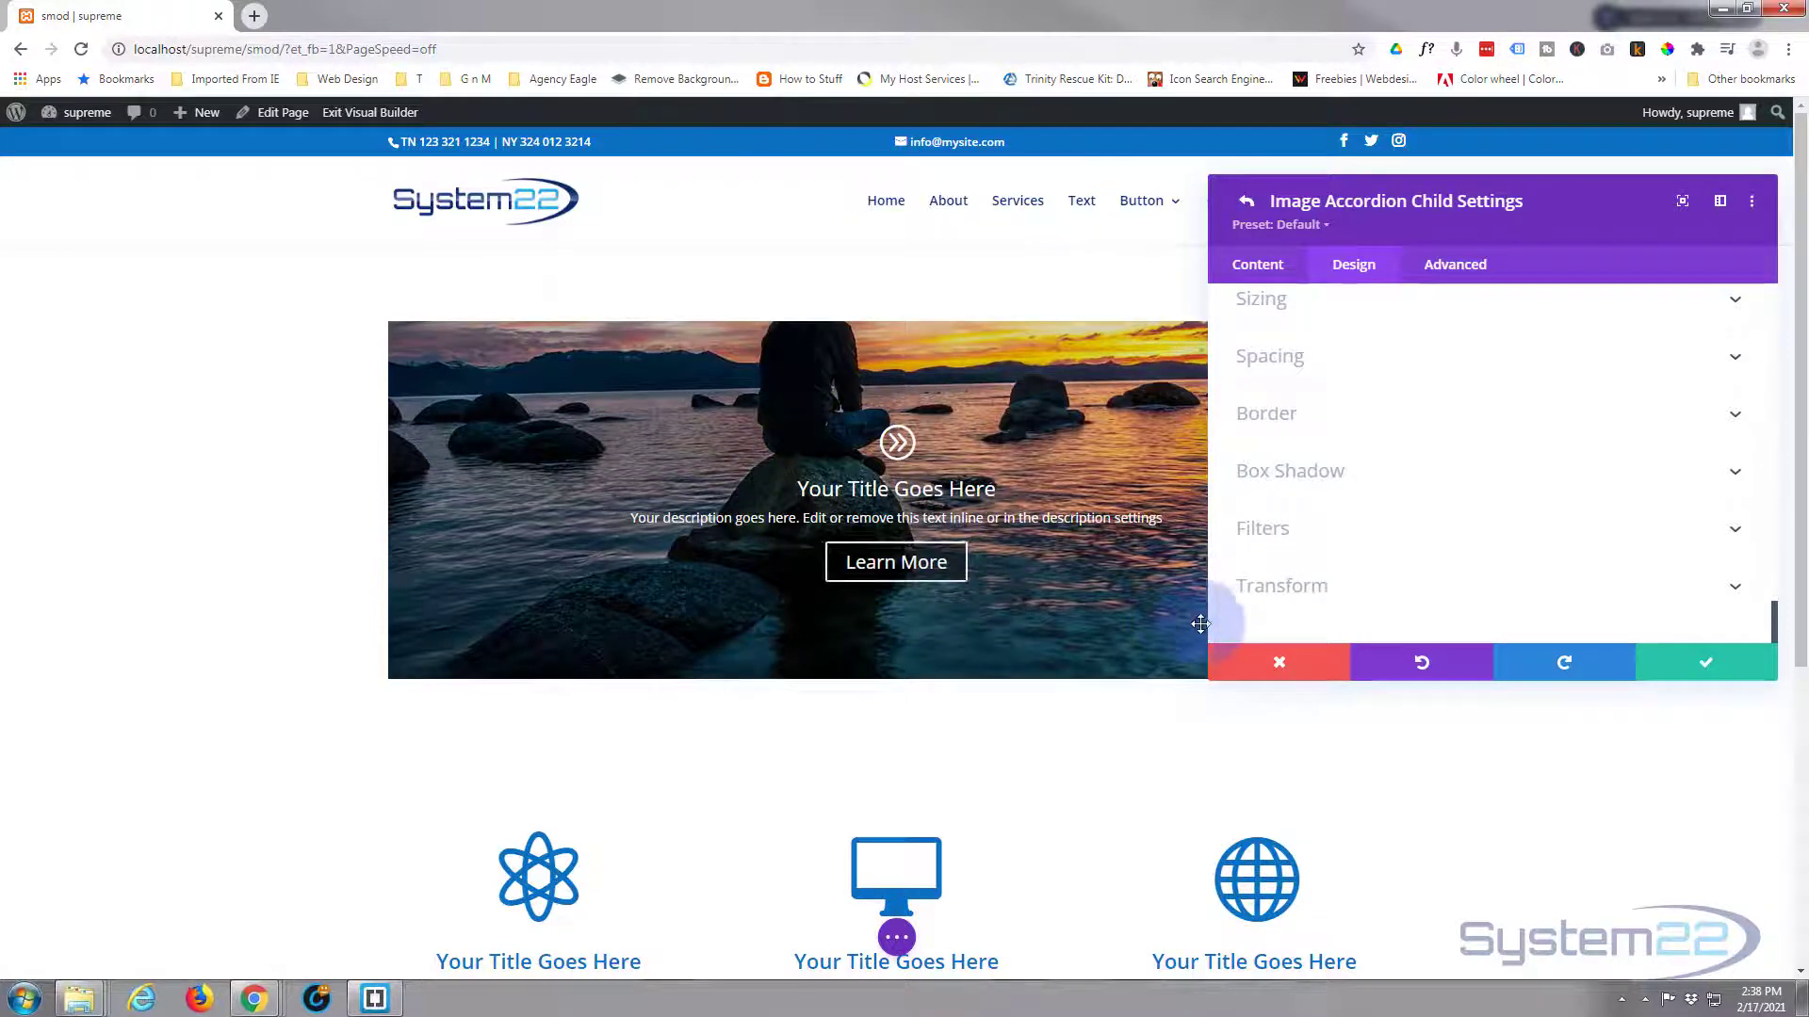
# - Save the accordion item and duplicate it until there are five identical panels
pyautogui.click(1683, 669)
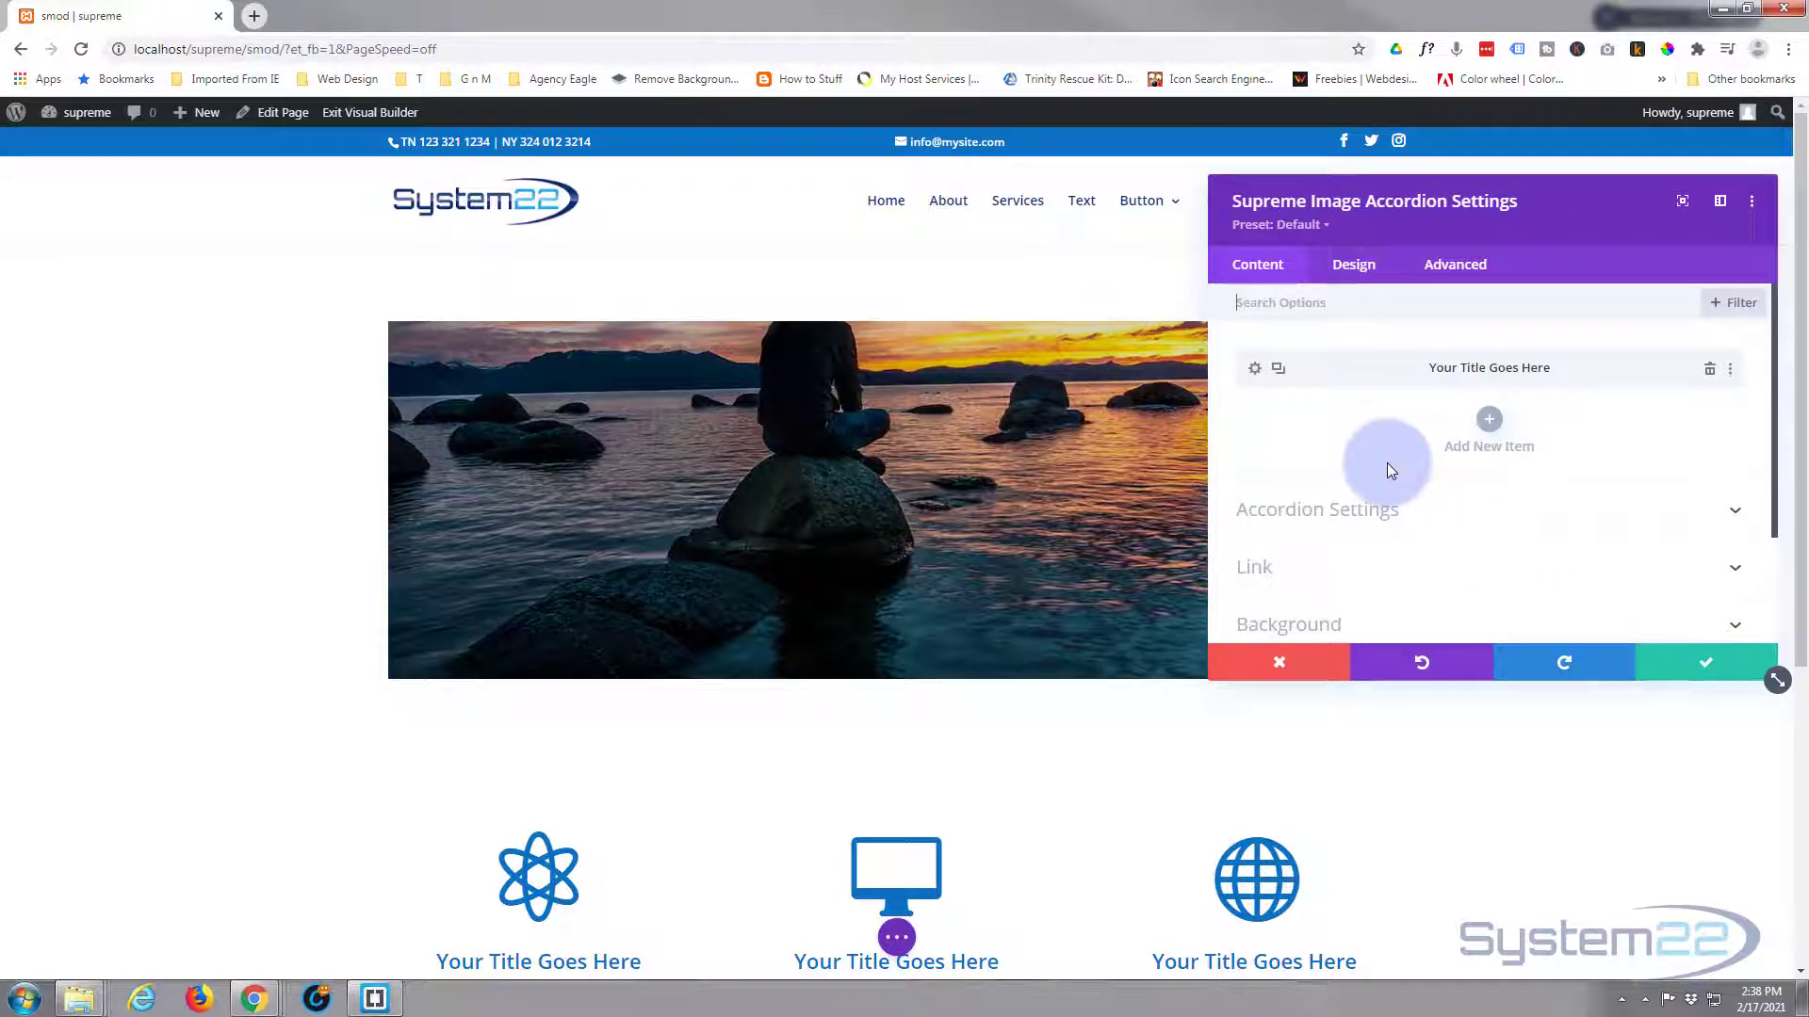
pyautogui.click(1278, 370)
pyautogui.click(1279, 371)
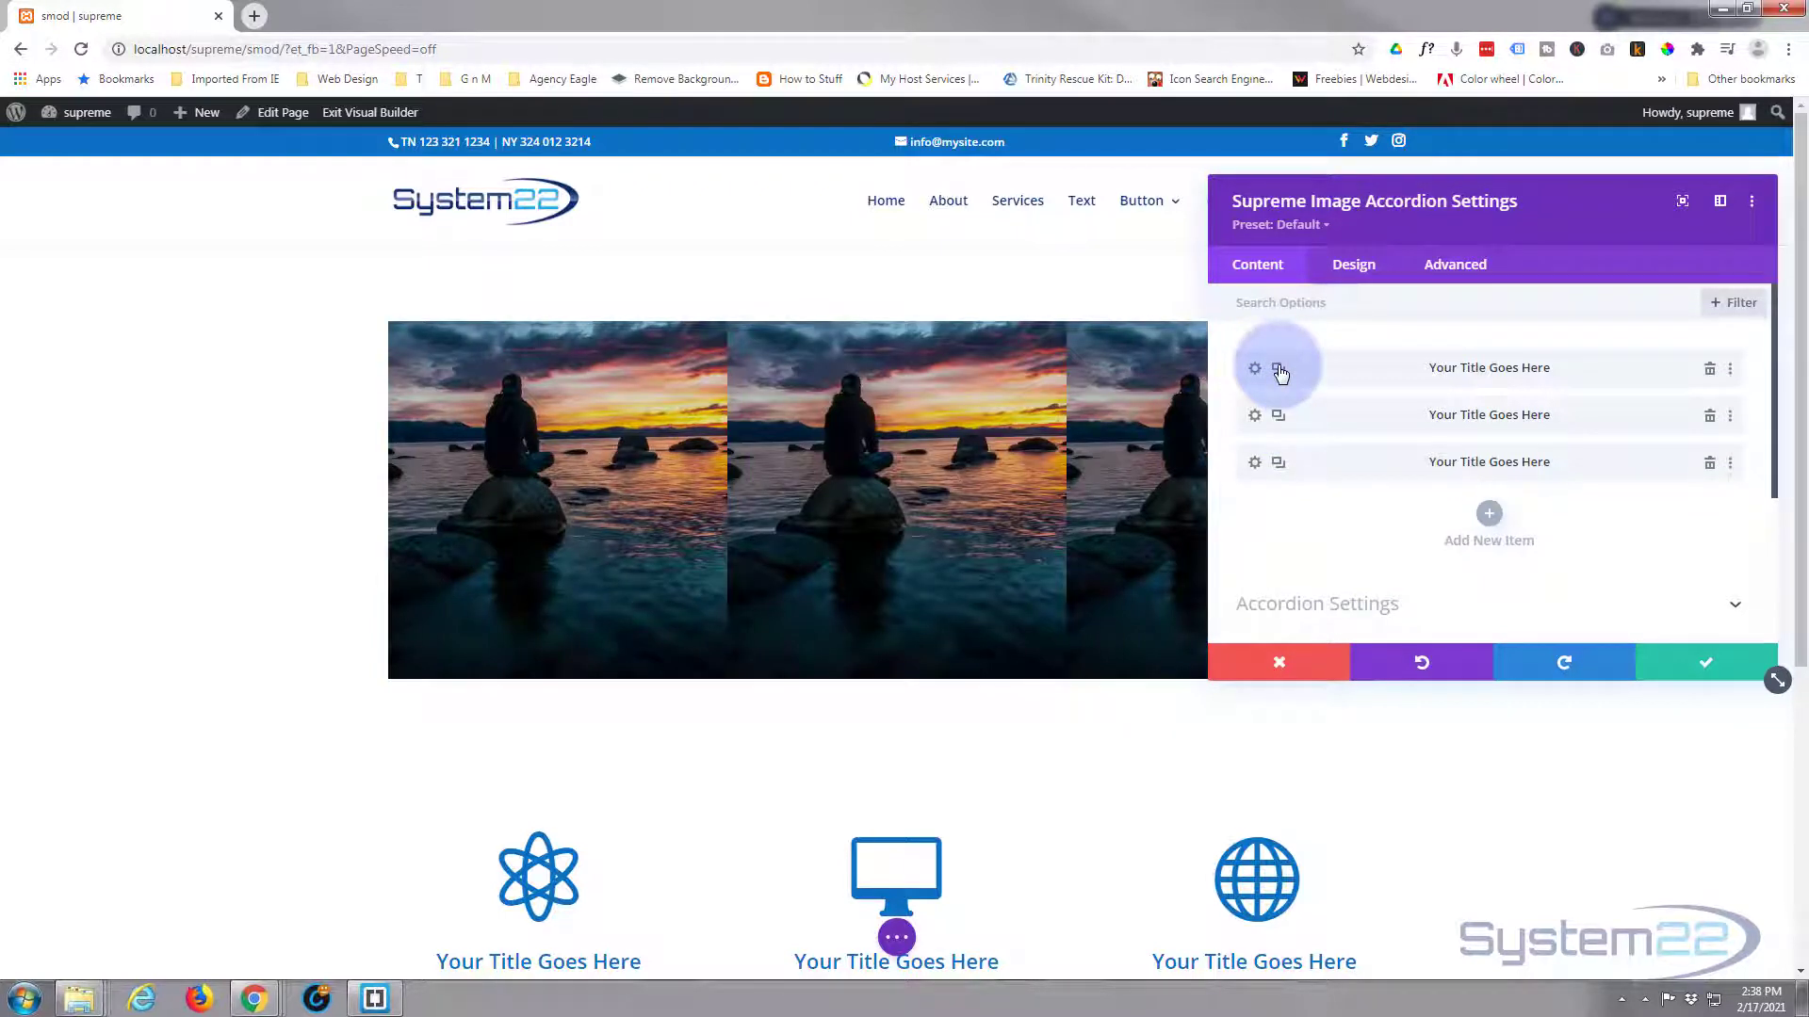
pyautogui.click(1278, 370)
pyautogui.click(1279, 370)
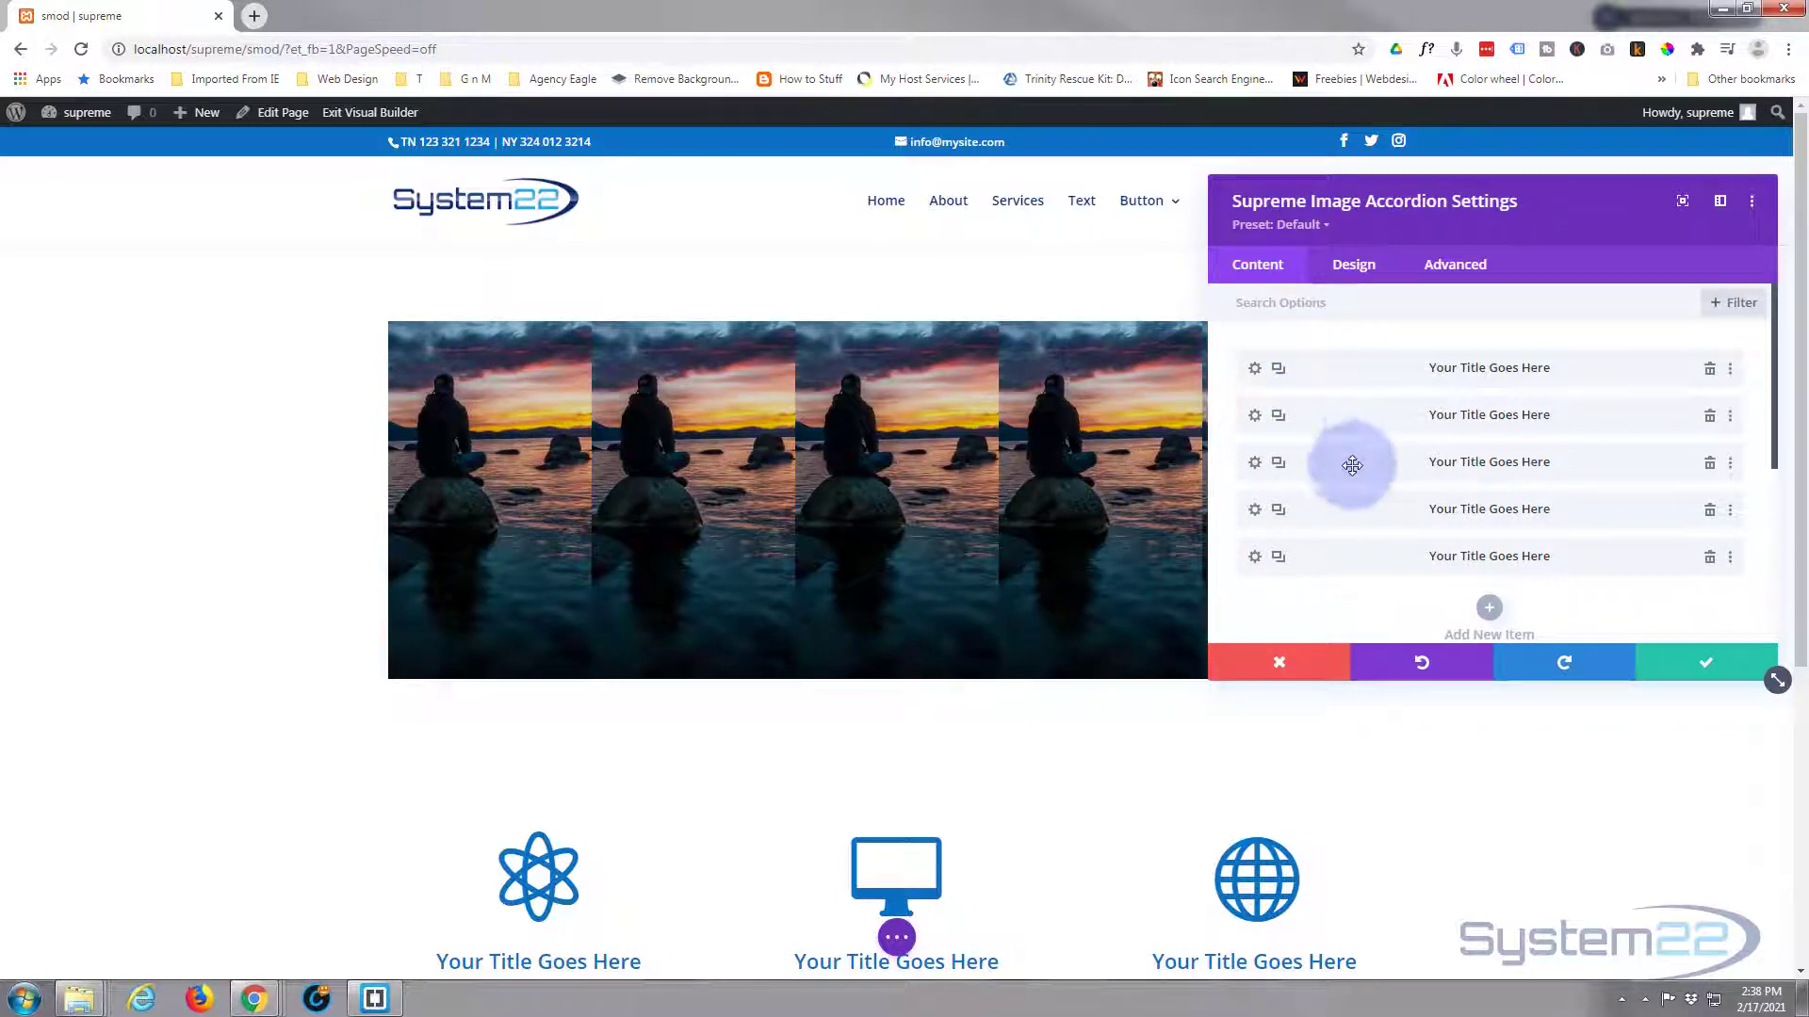
# - Set the third accordion item's Make Item Expanded to YES and save it
pyautogui.click(1254, 465)
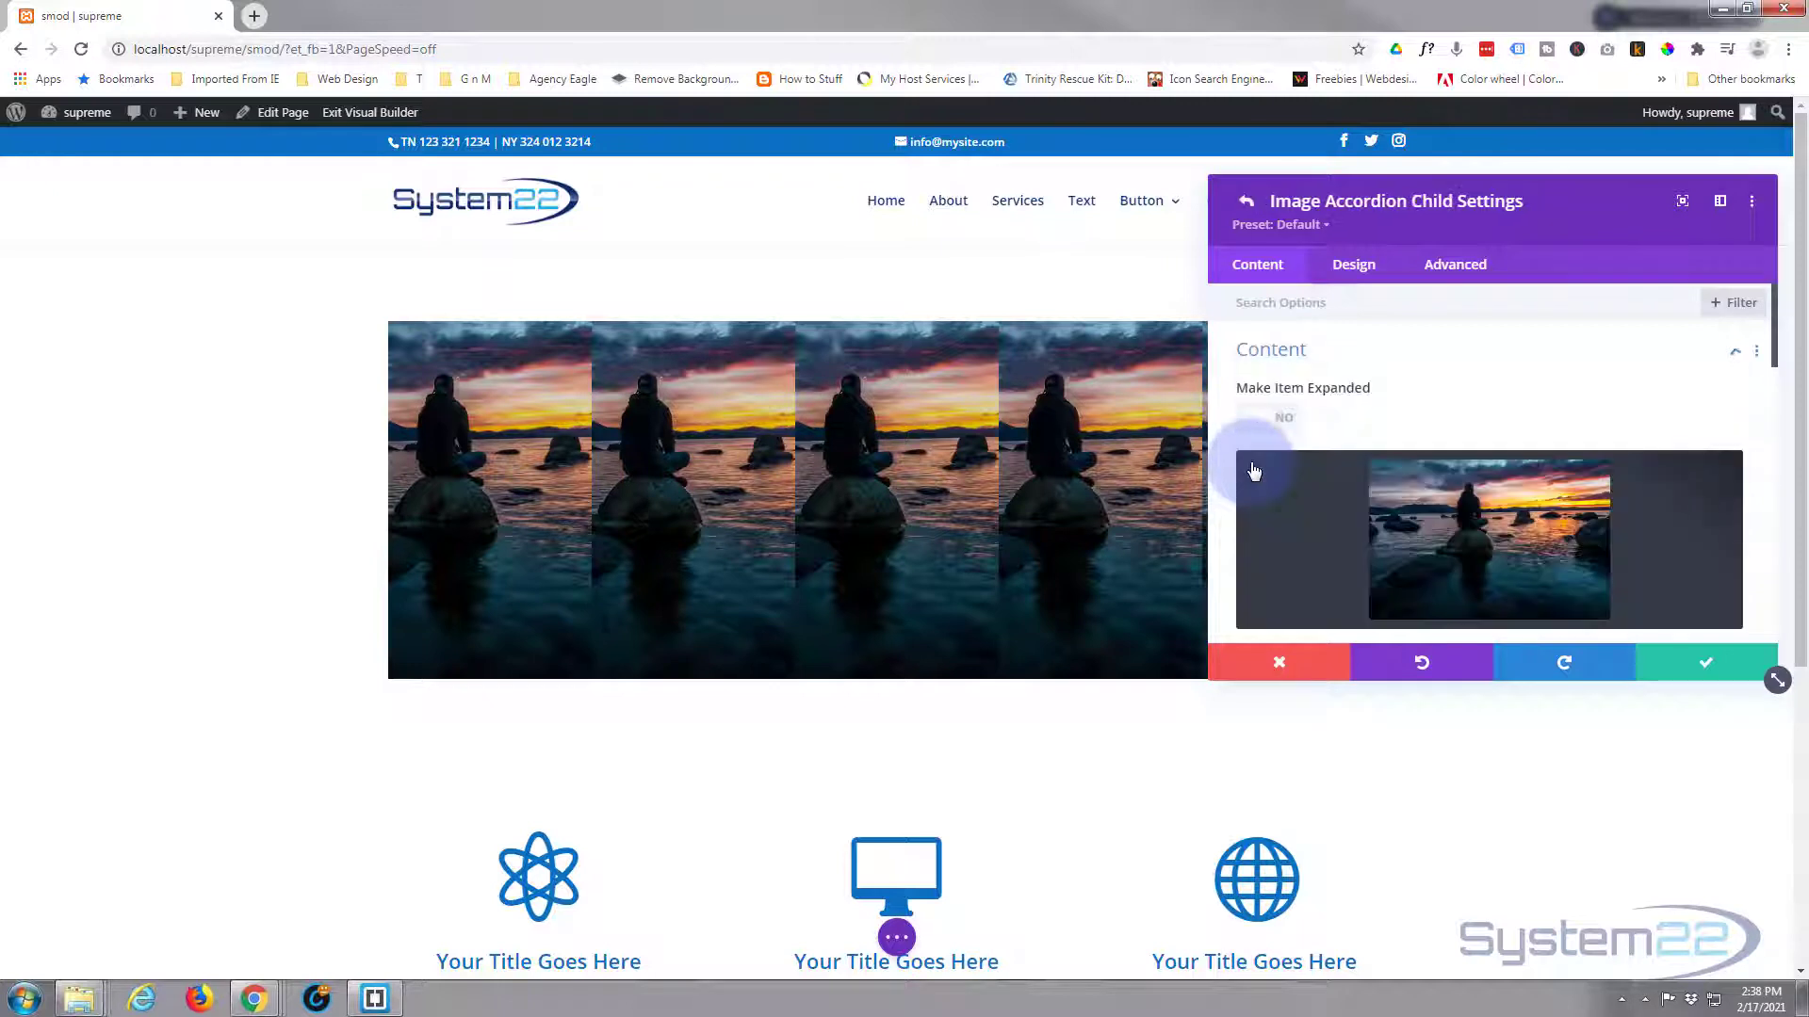
pyautogui.click(1291, 418)
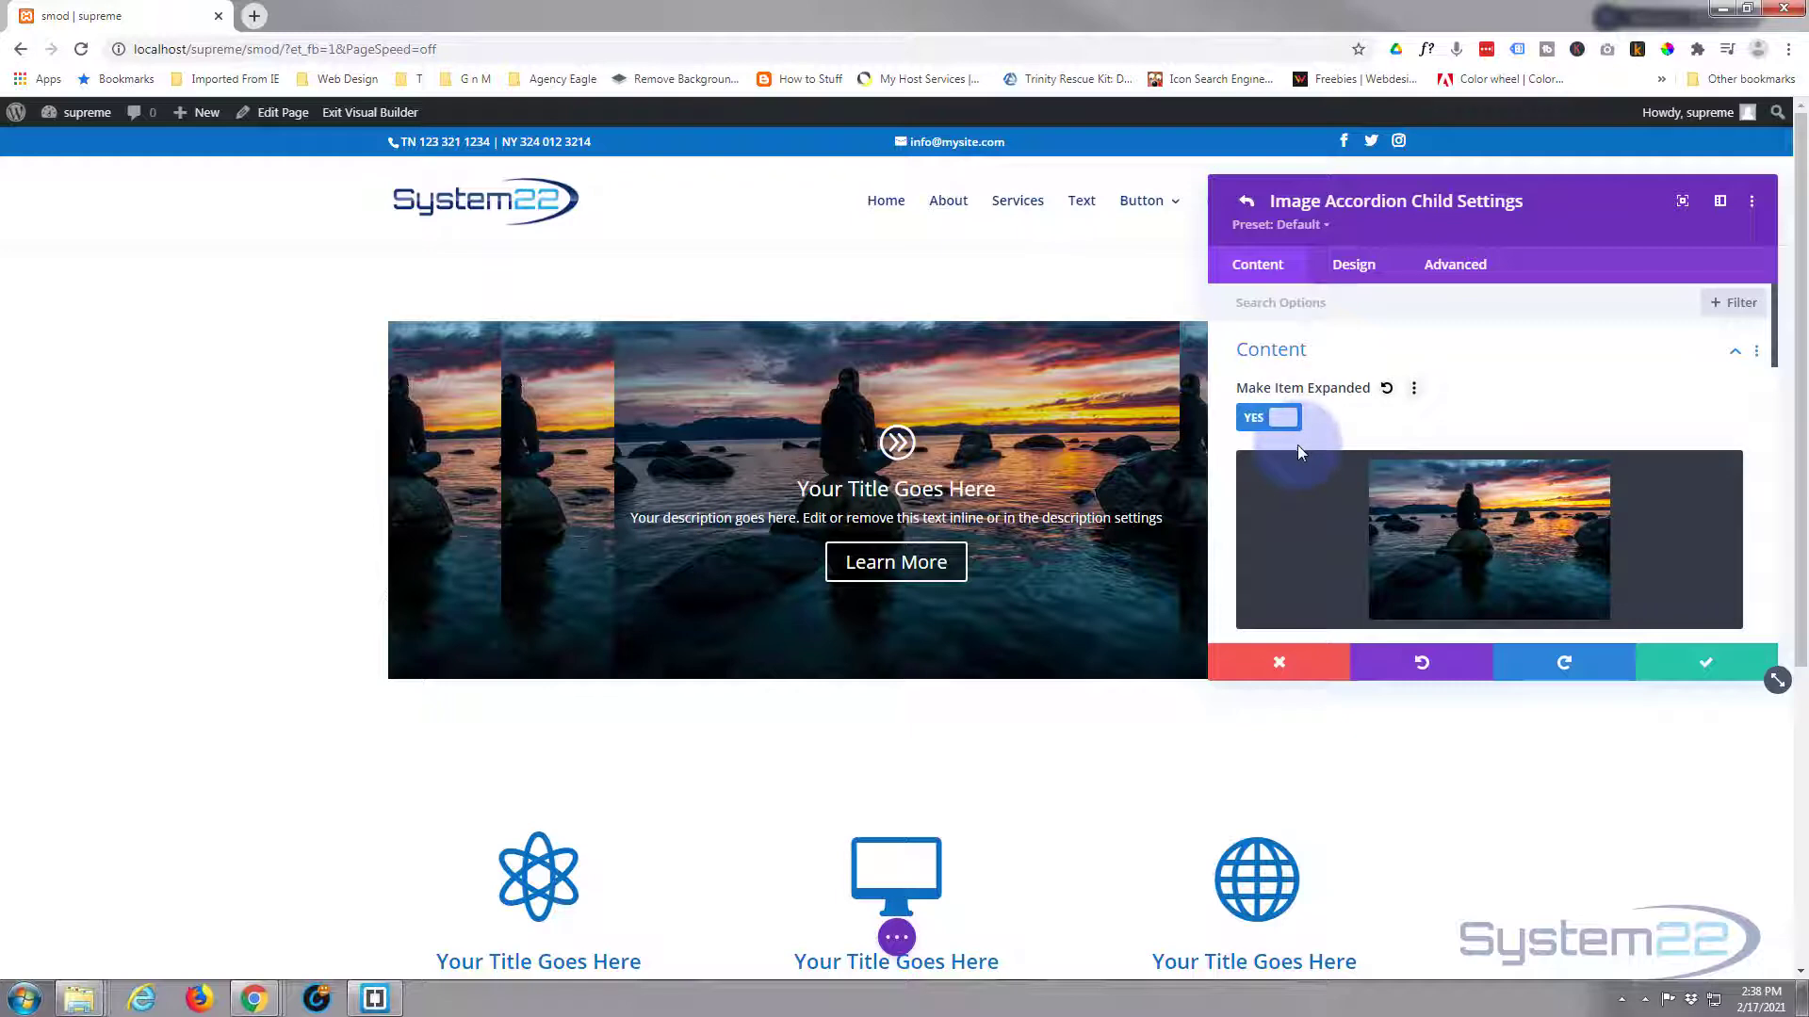
pyautogui.click(1694, 663)
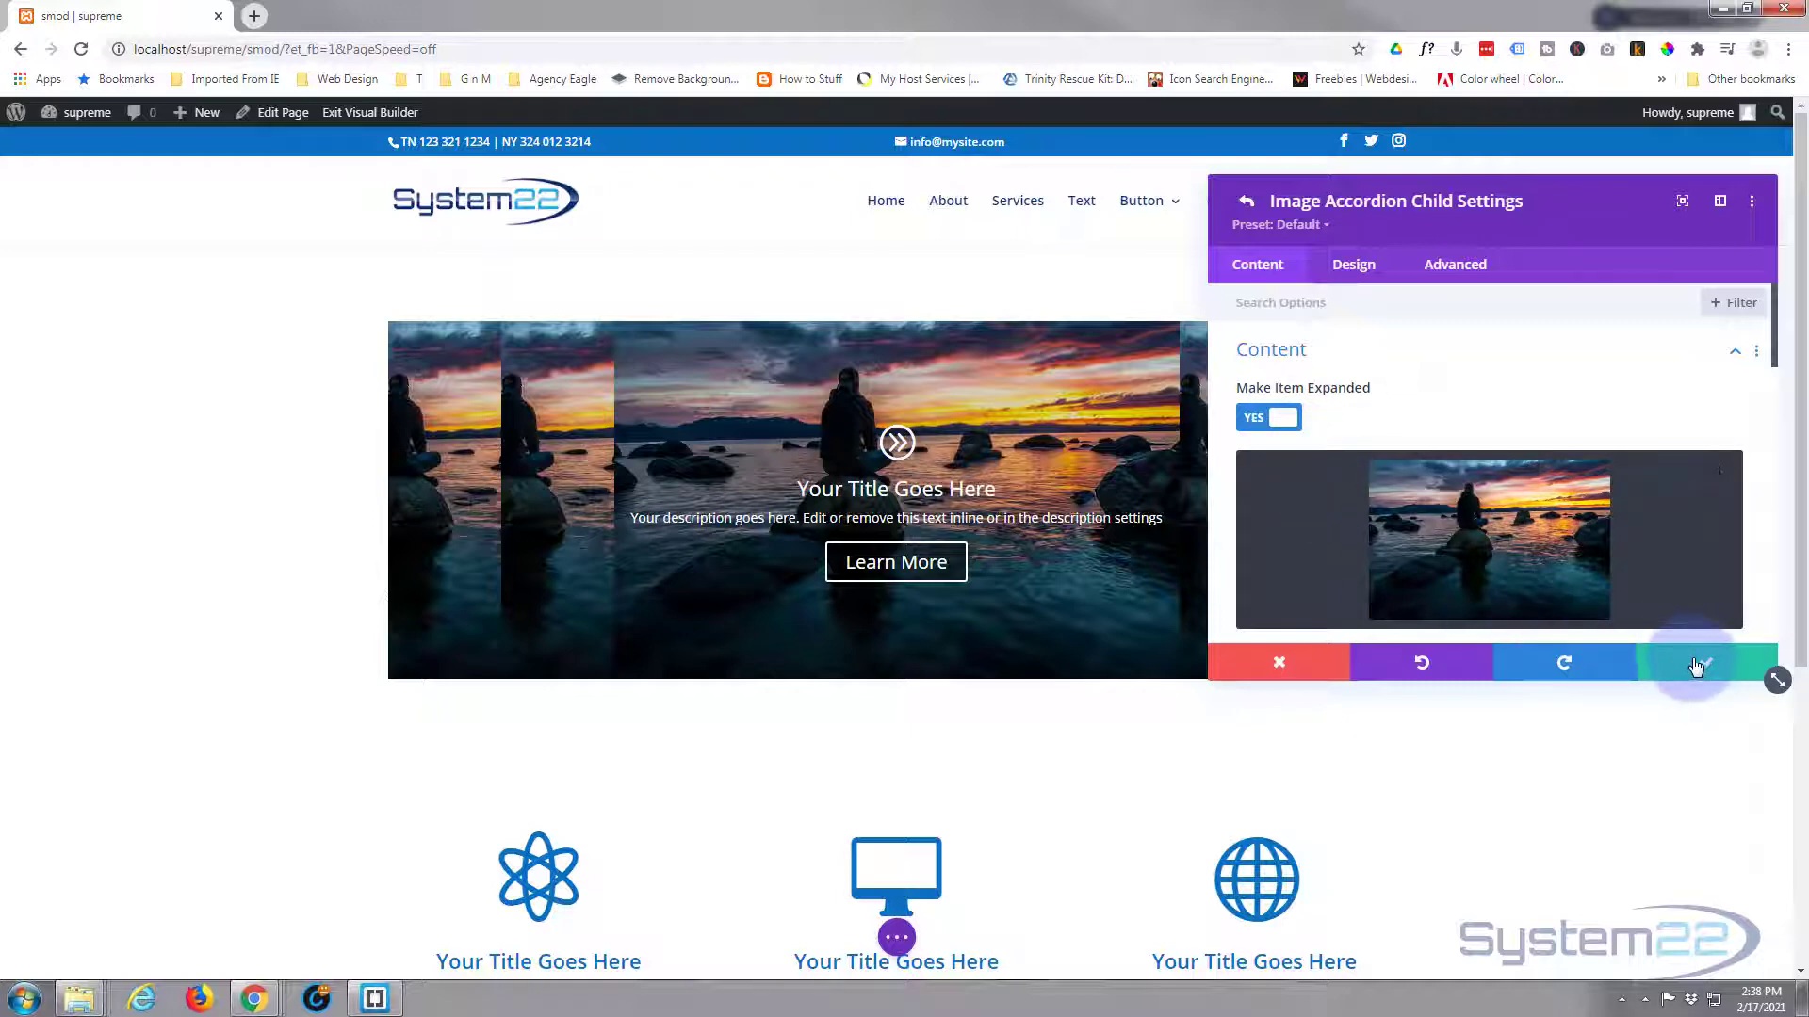
# - Replace the first panel's sunset image with the waterfall photo and save it
pyautogui.click(1698, 665)
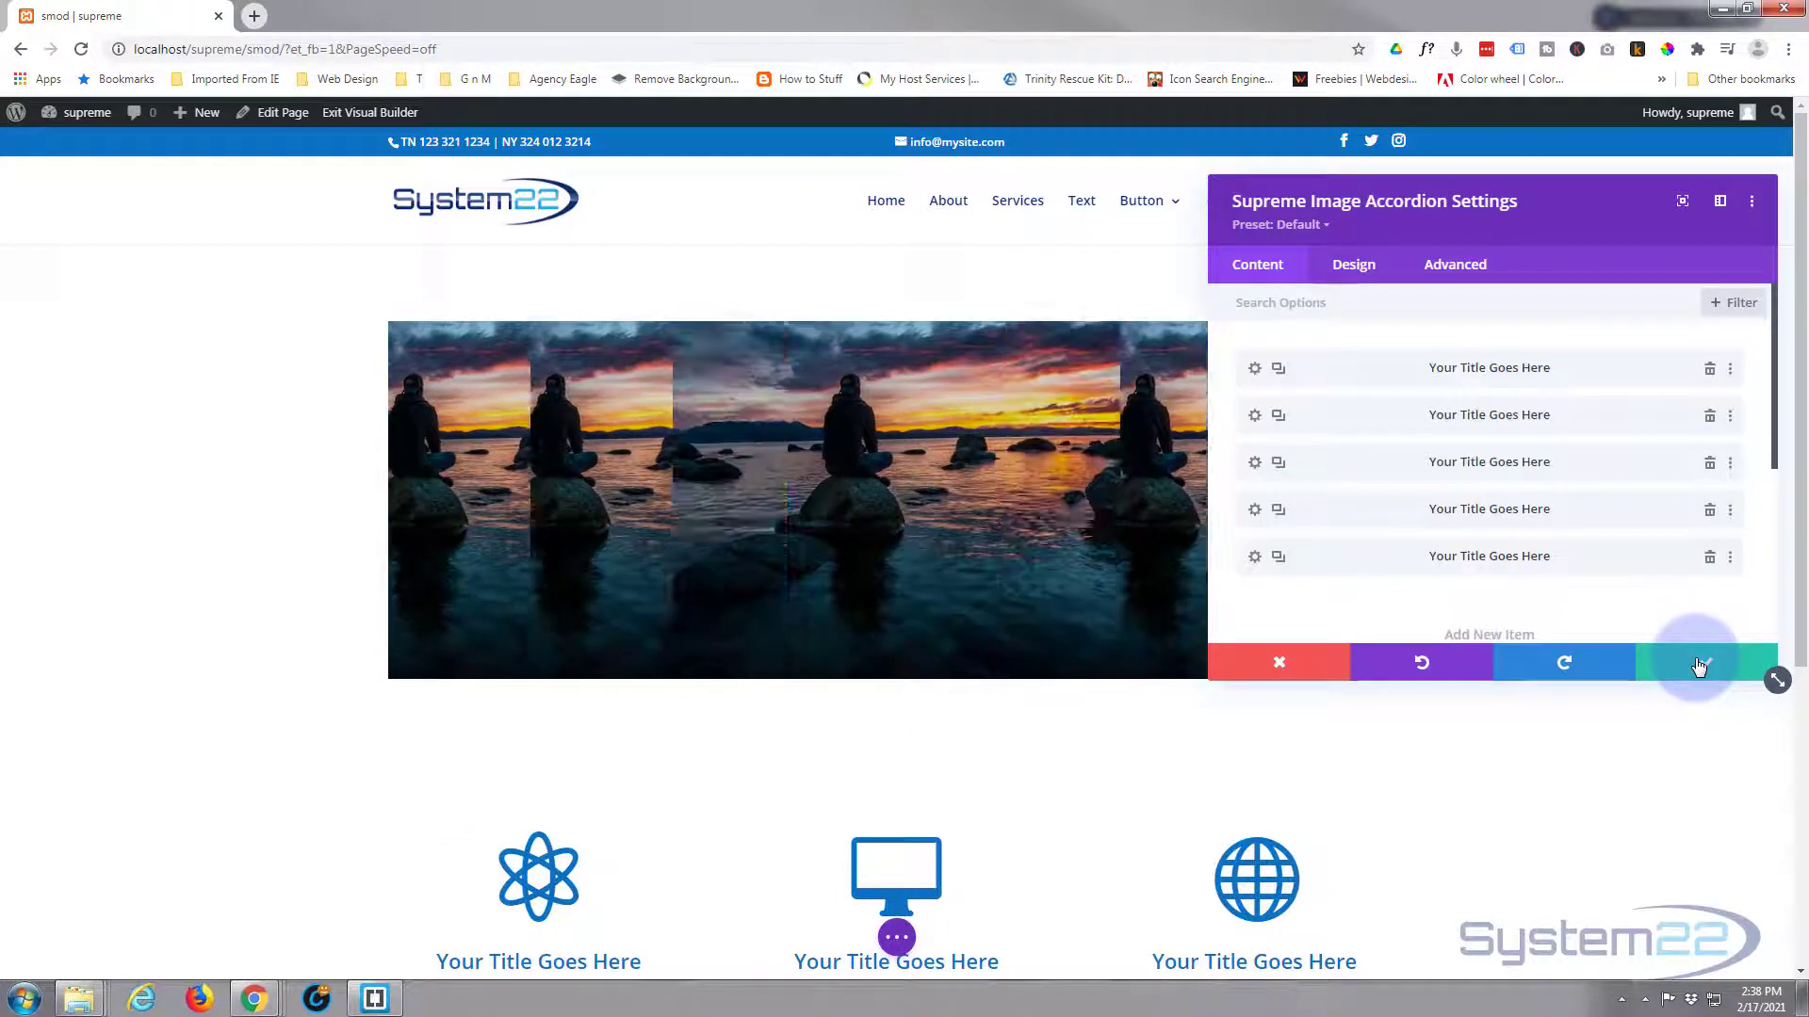
pyautogui.click(1256, 369)
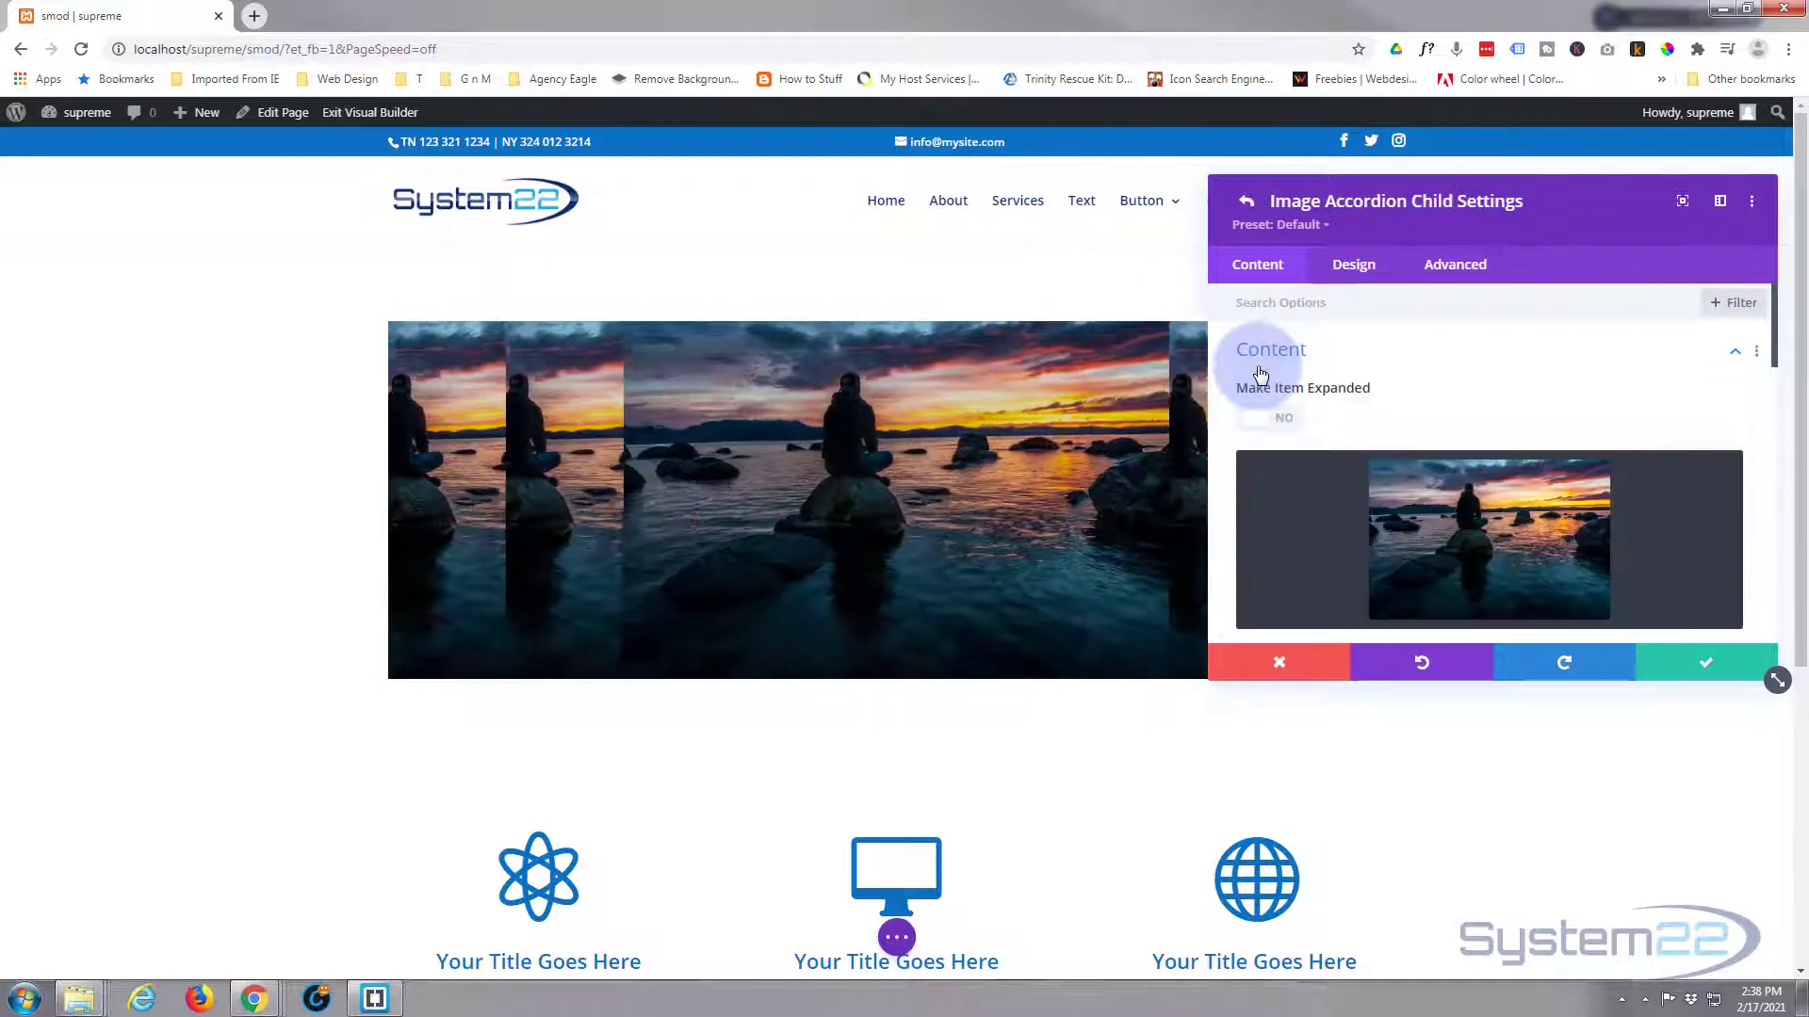
pyautogui.click(1508, 511)
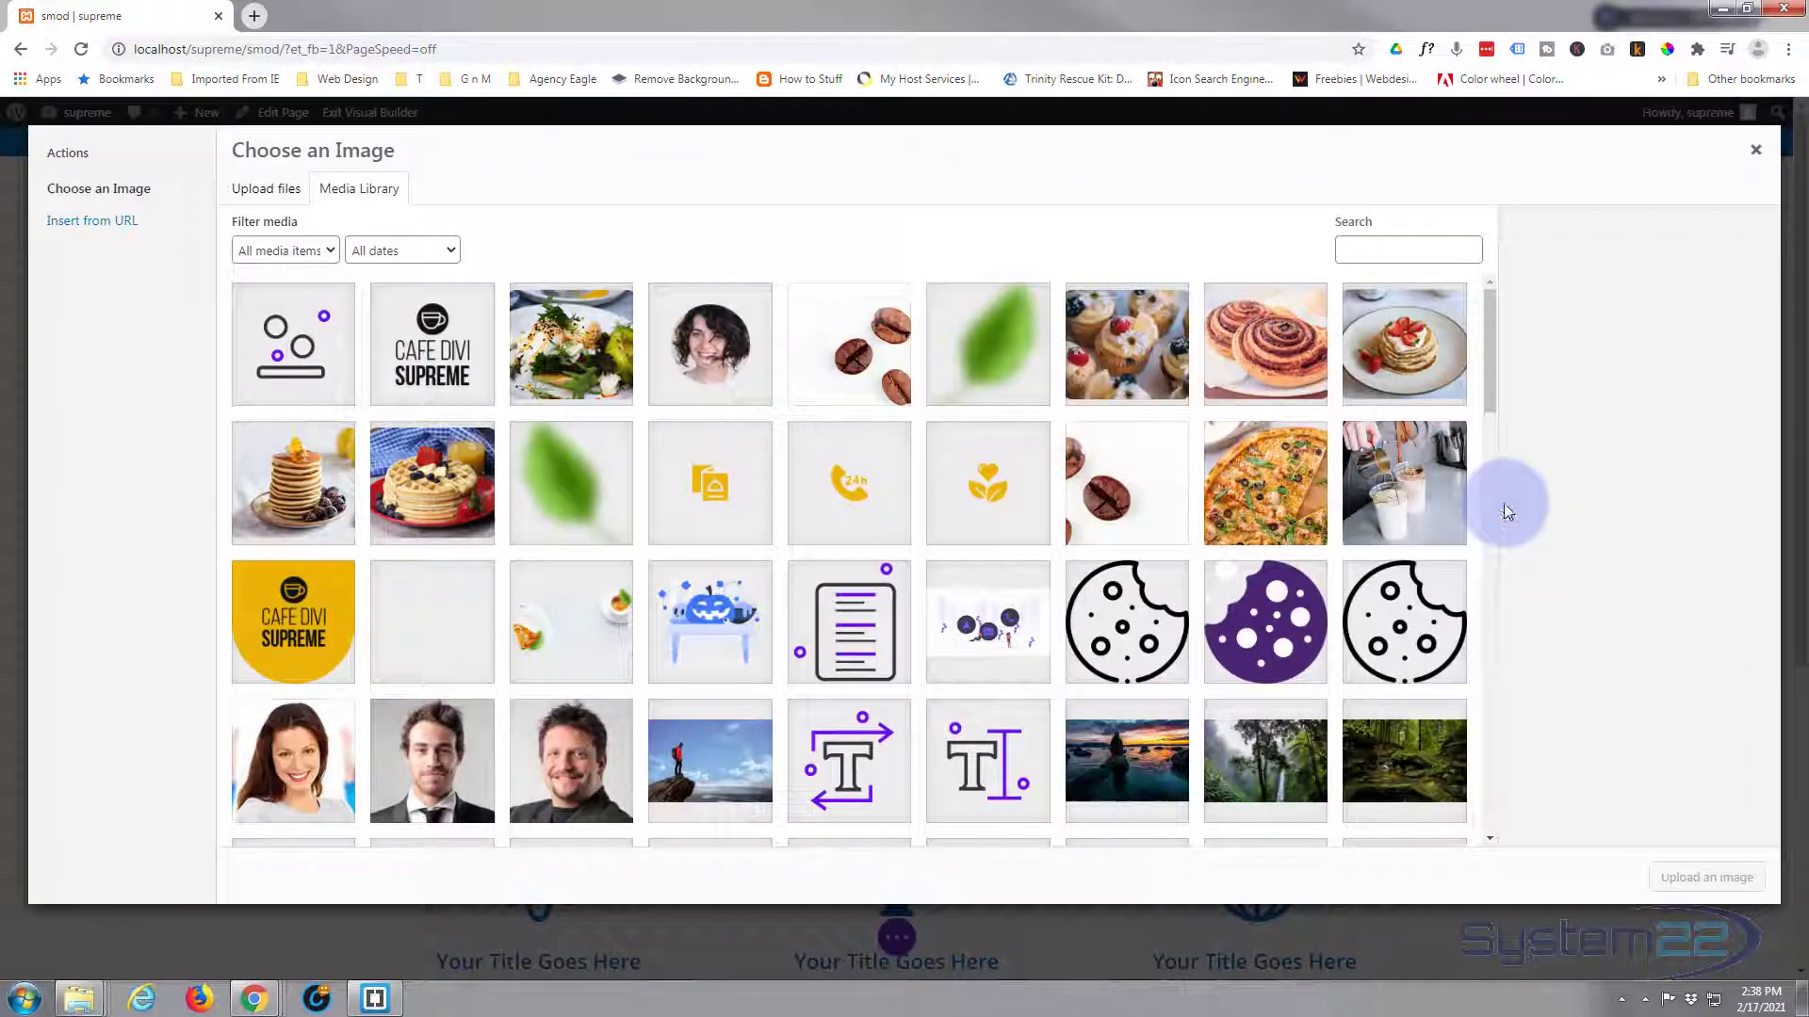
pyautogui.click(1260, 761)
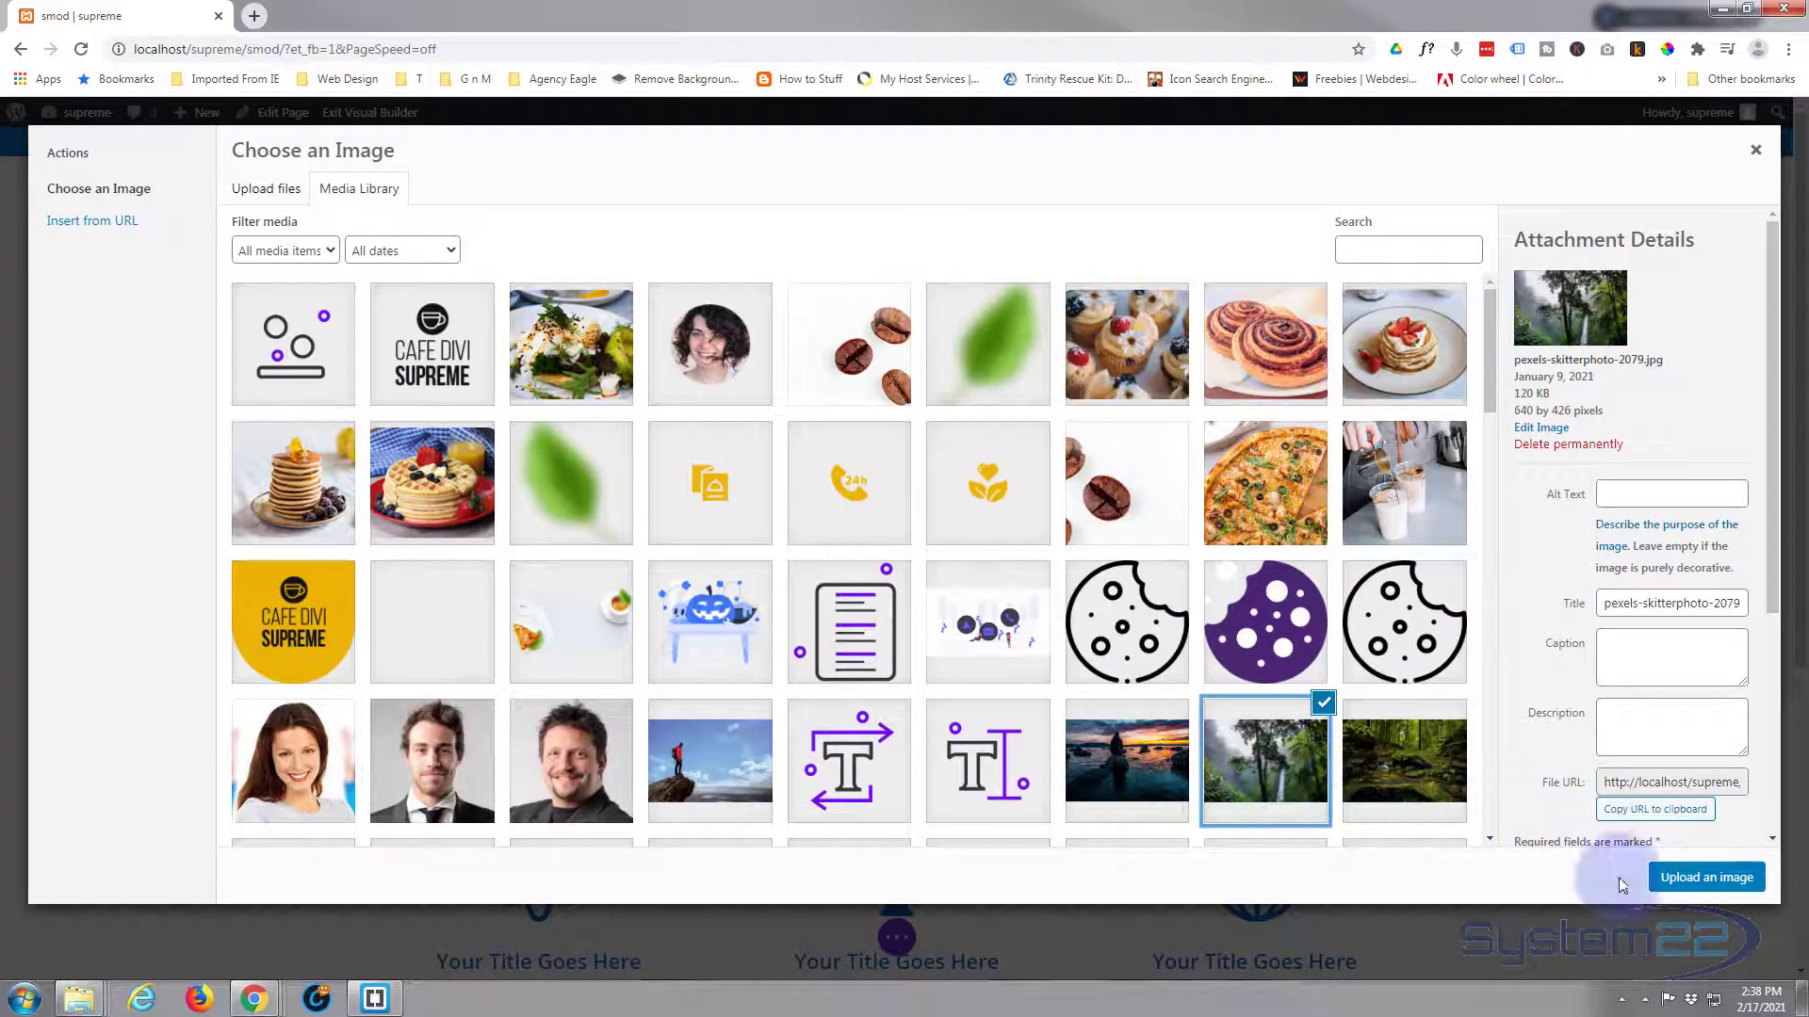
pyautogui.click(1684, 878)
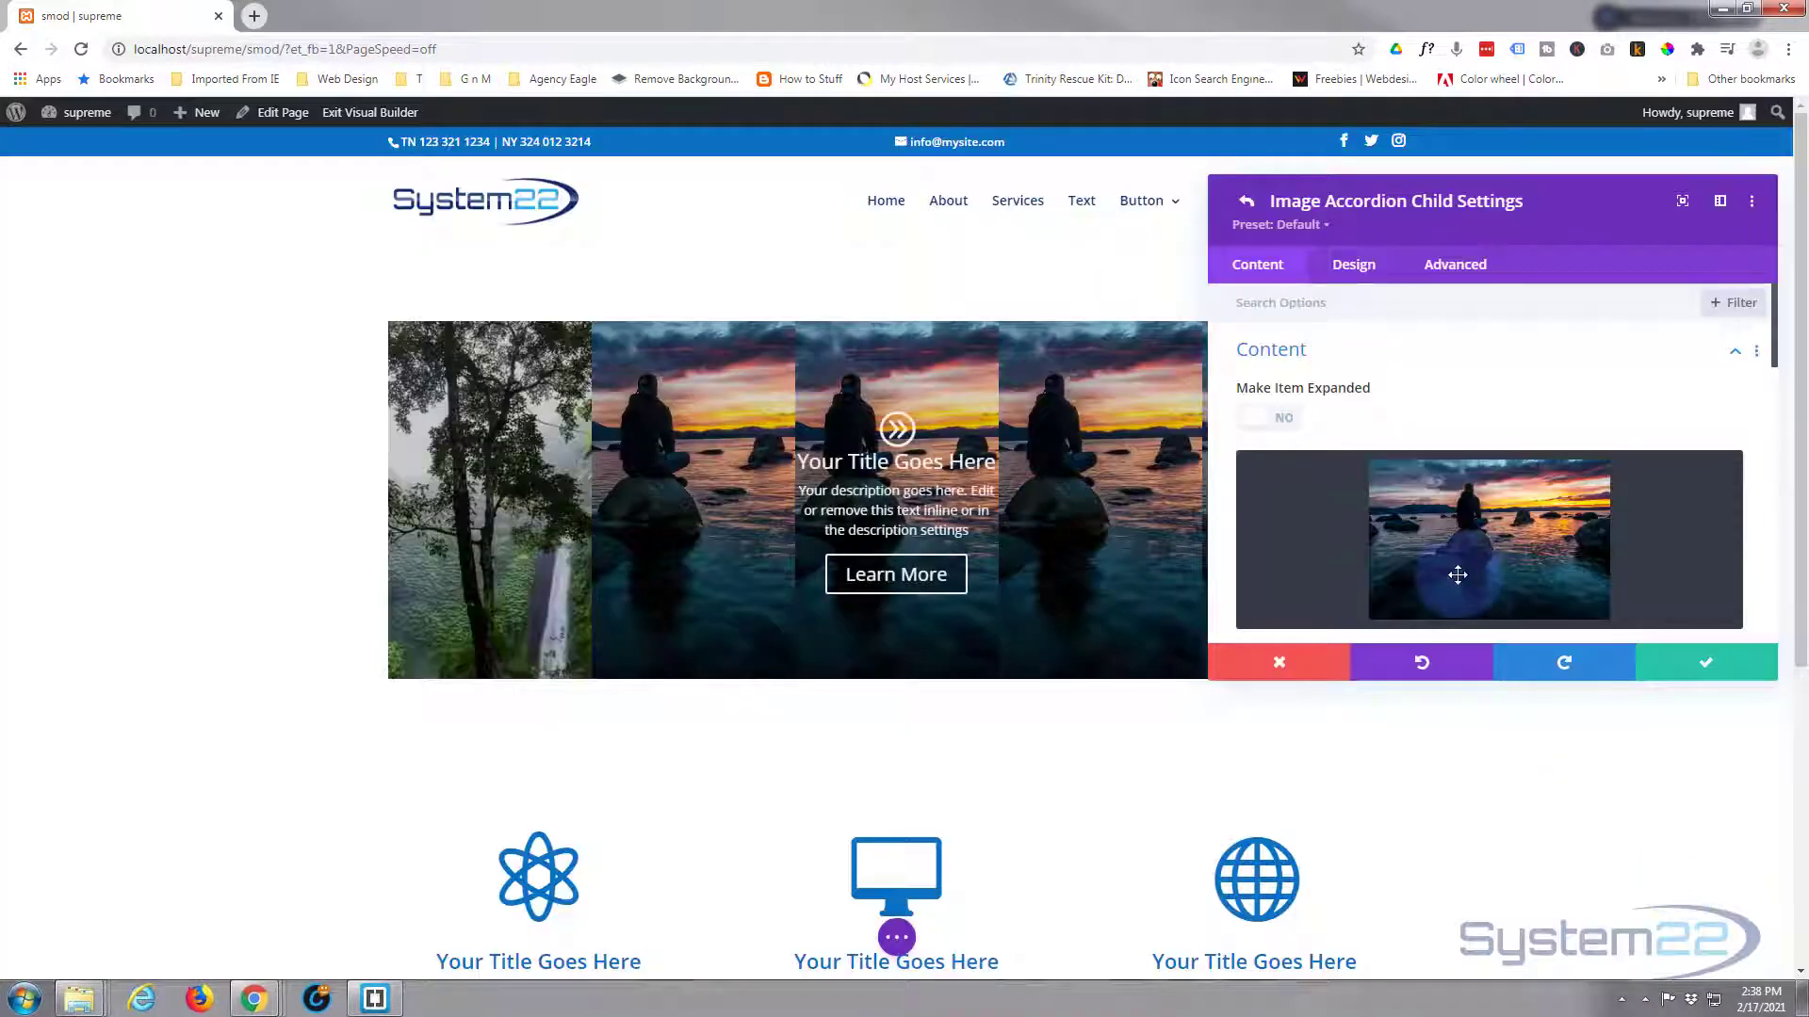
pyautogui.click(1256, 418)
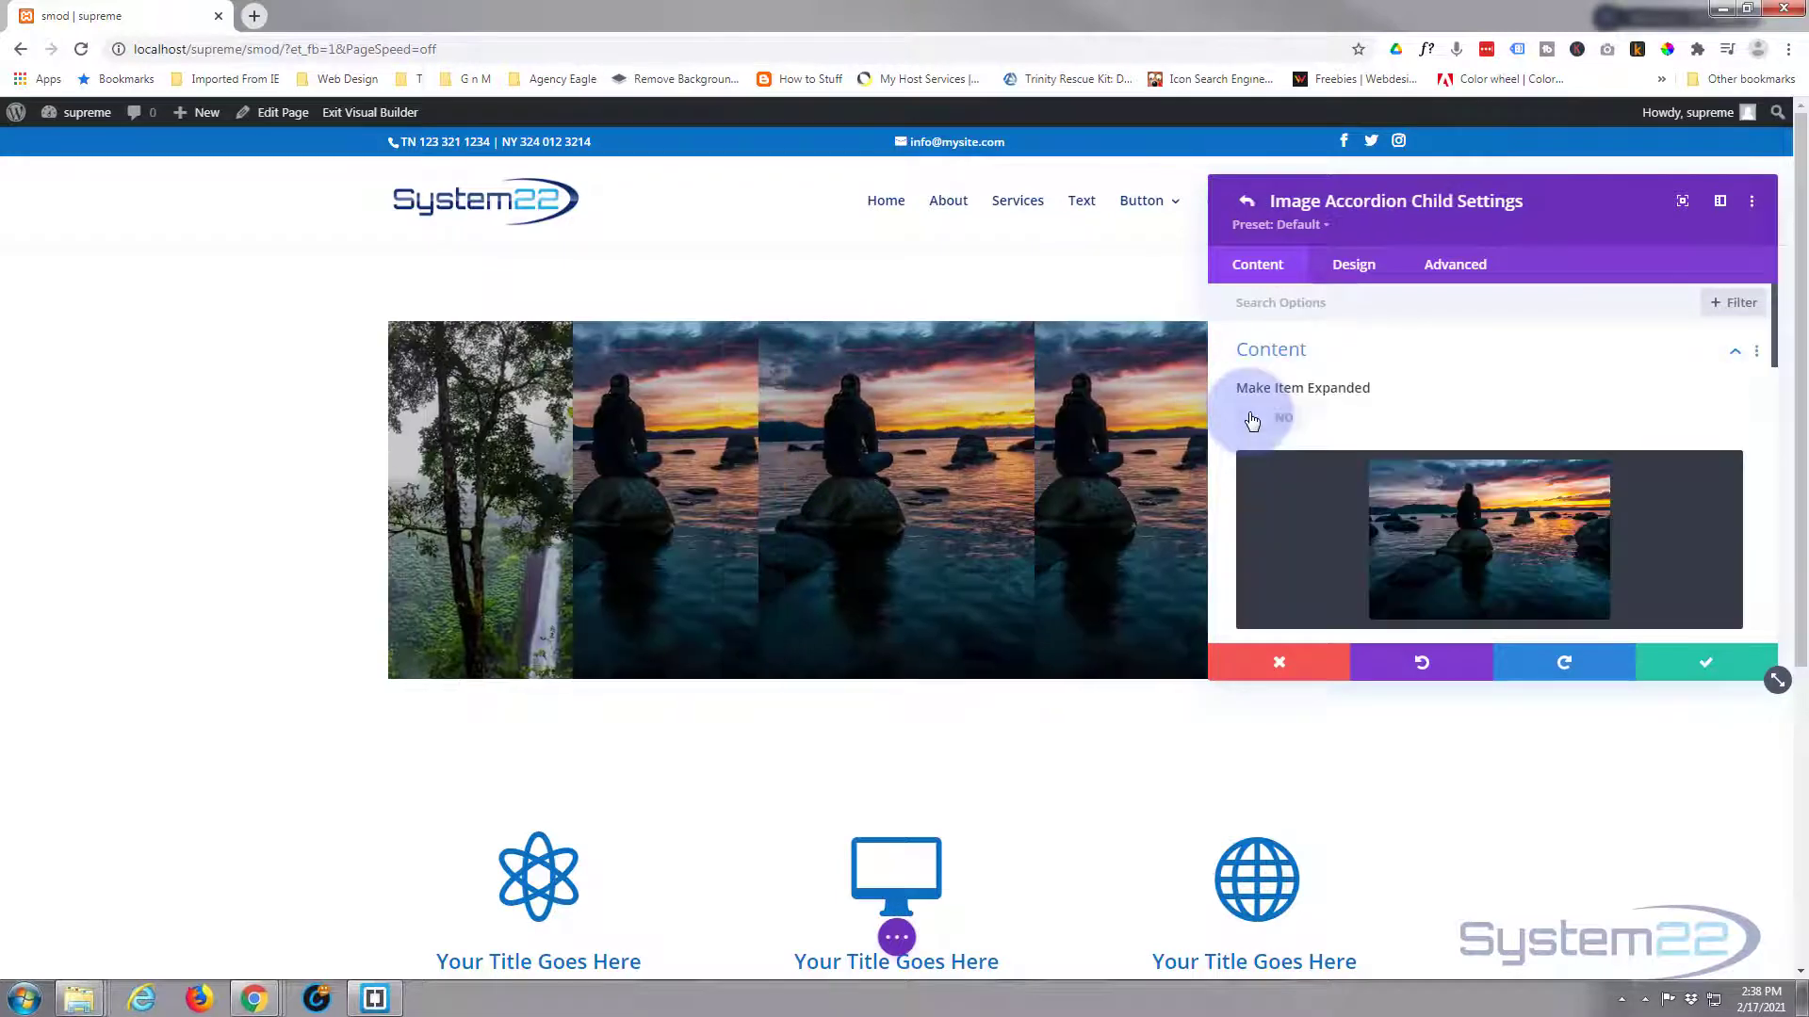
# - Replace the second panel's image with the mossy forest photo from the Media Library
pyautogui.click(1534, 582)
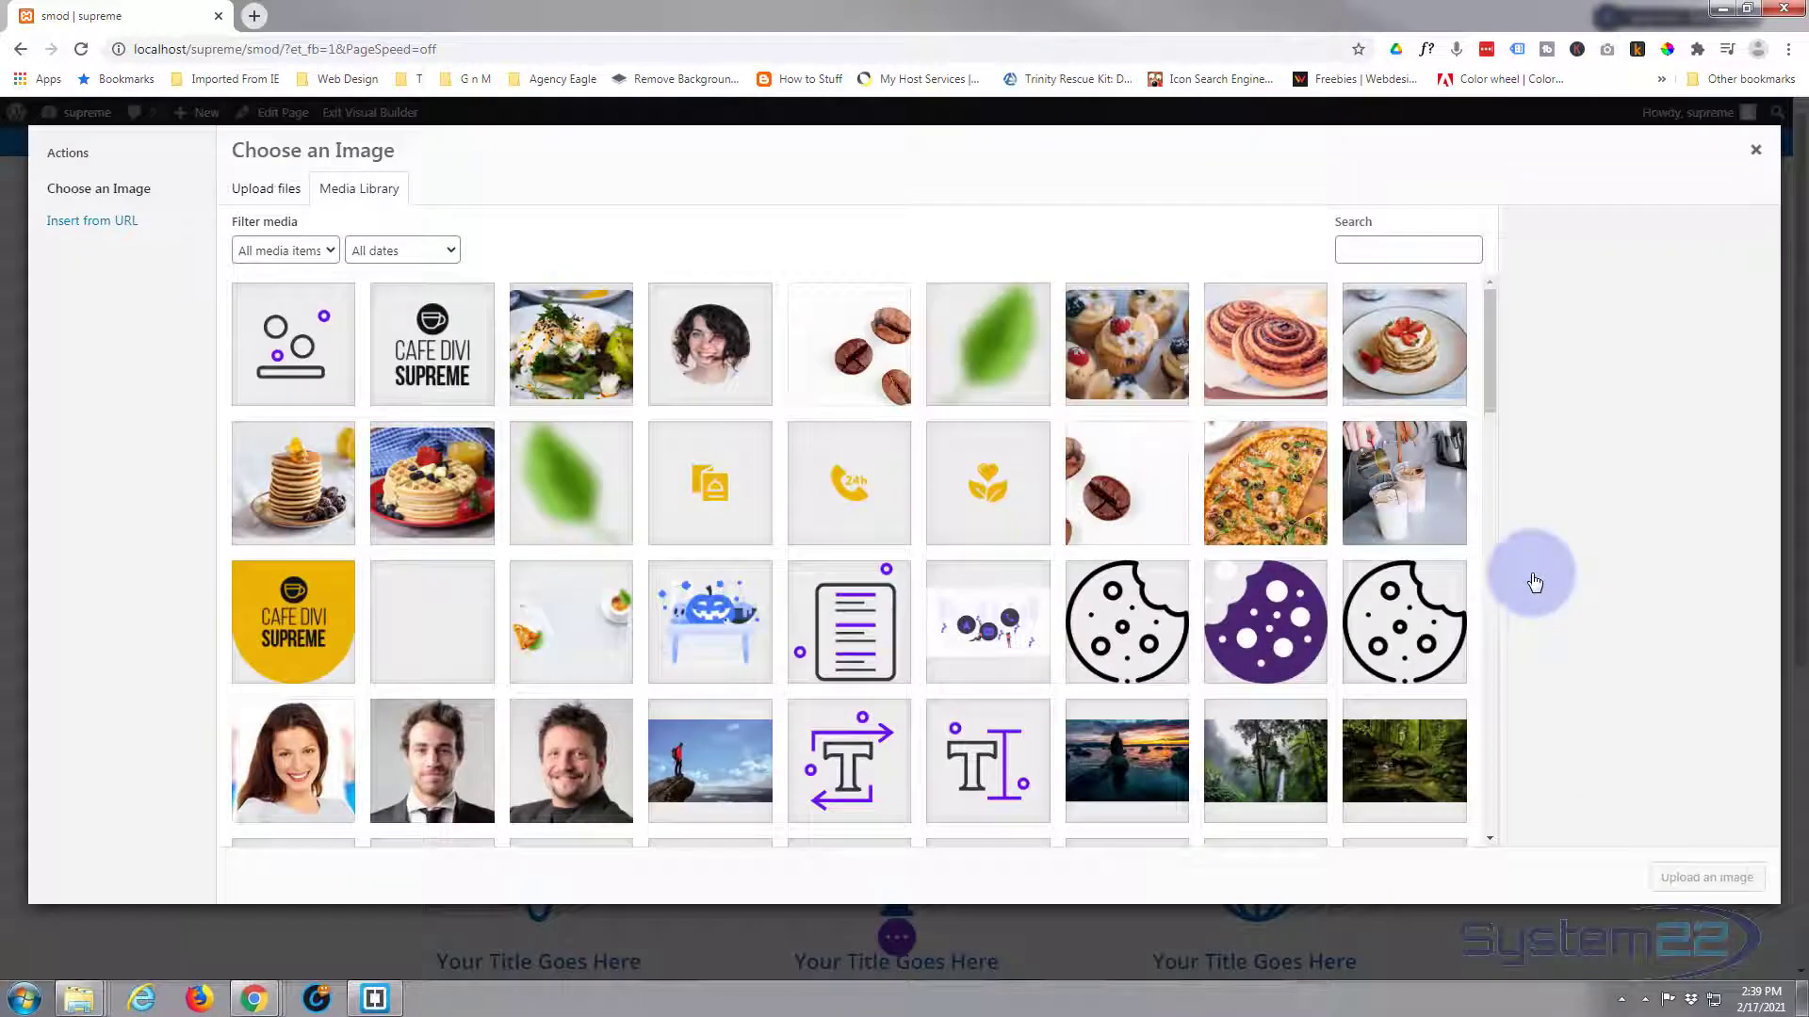
pyautogui.click(1418, 765)
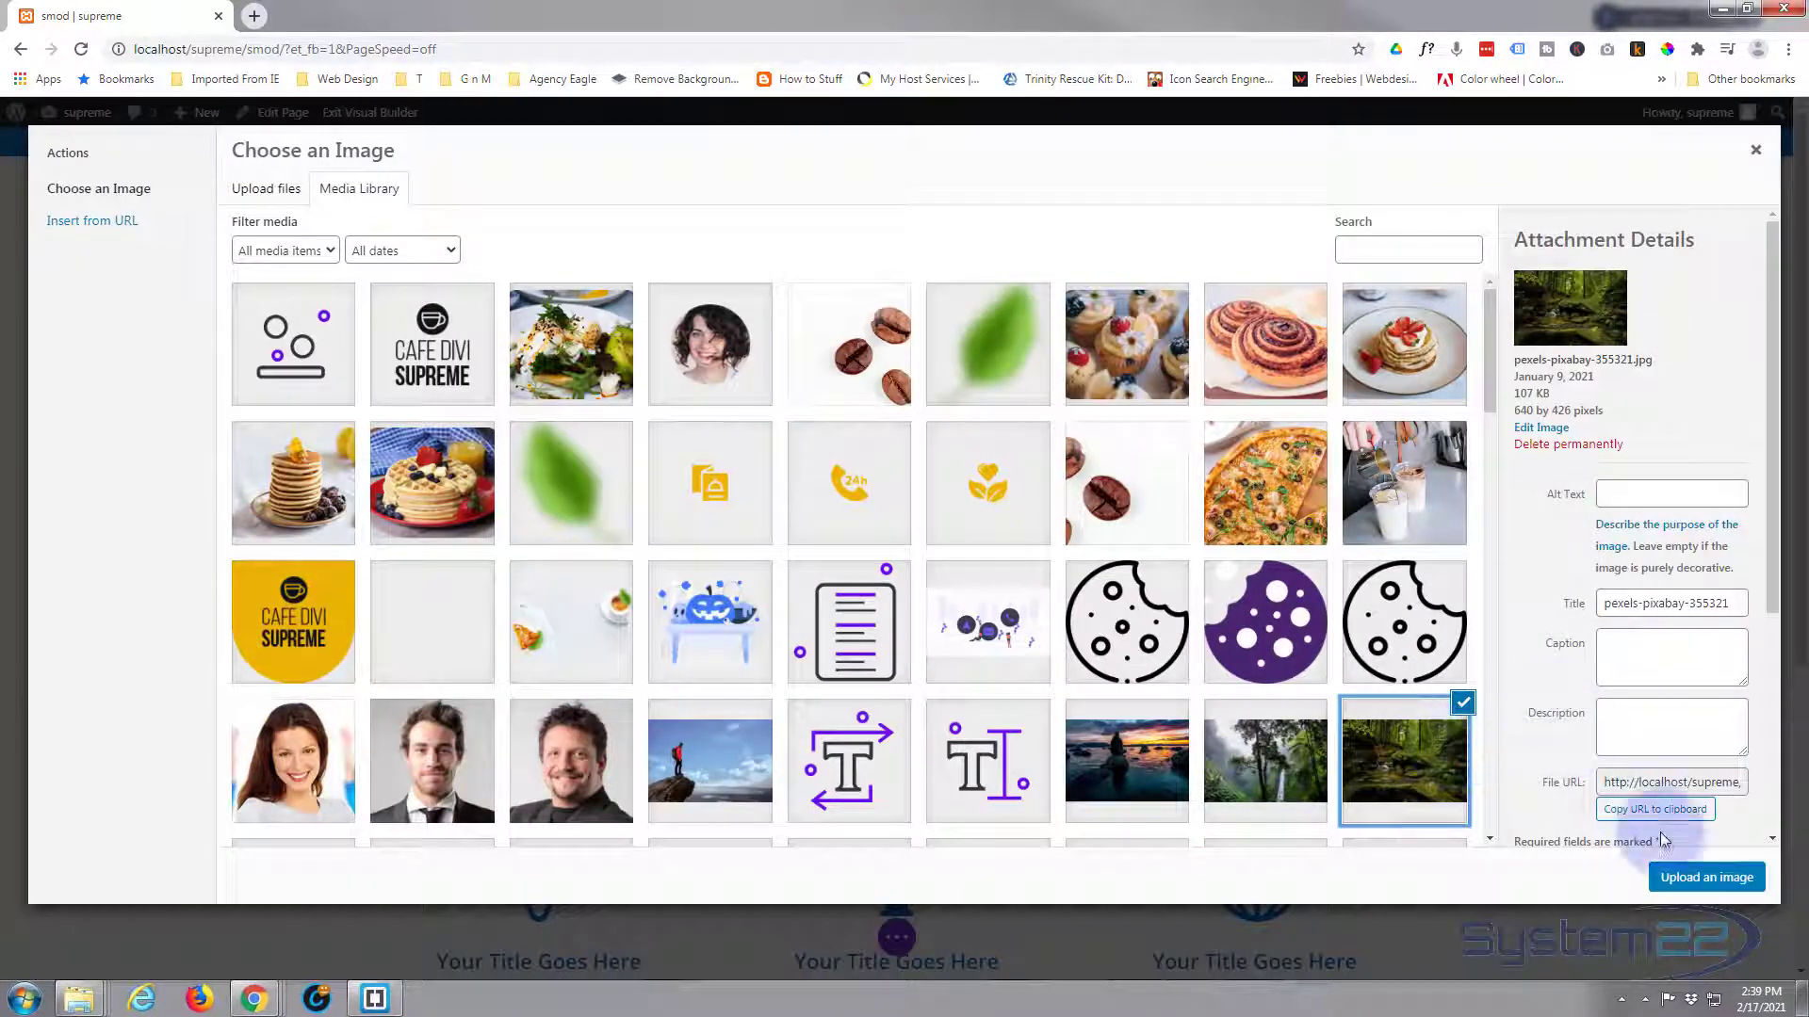
pyautogui.click(1705, 880)
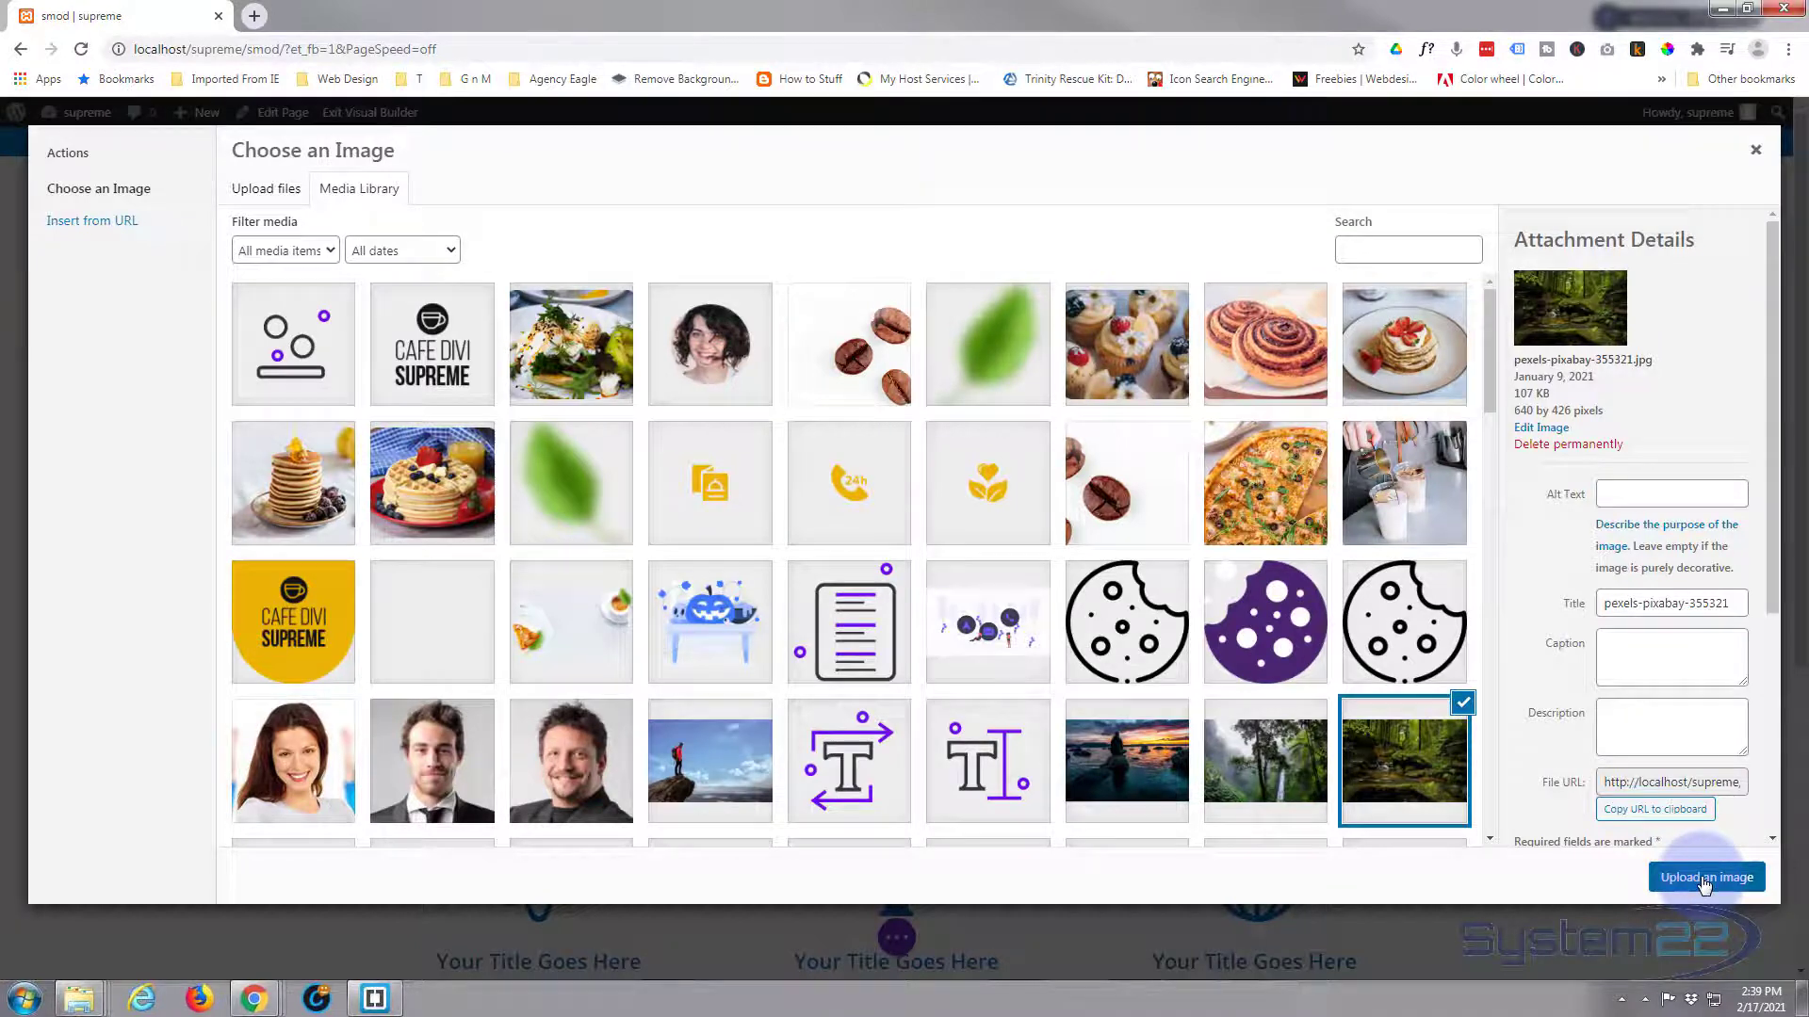
pyautogui.scroll(-5, 1427, 530)
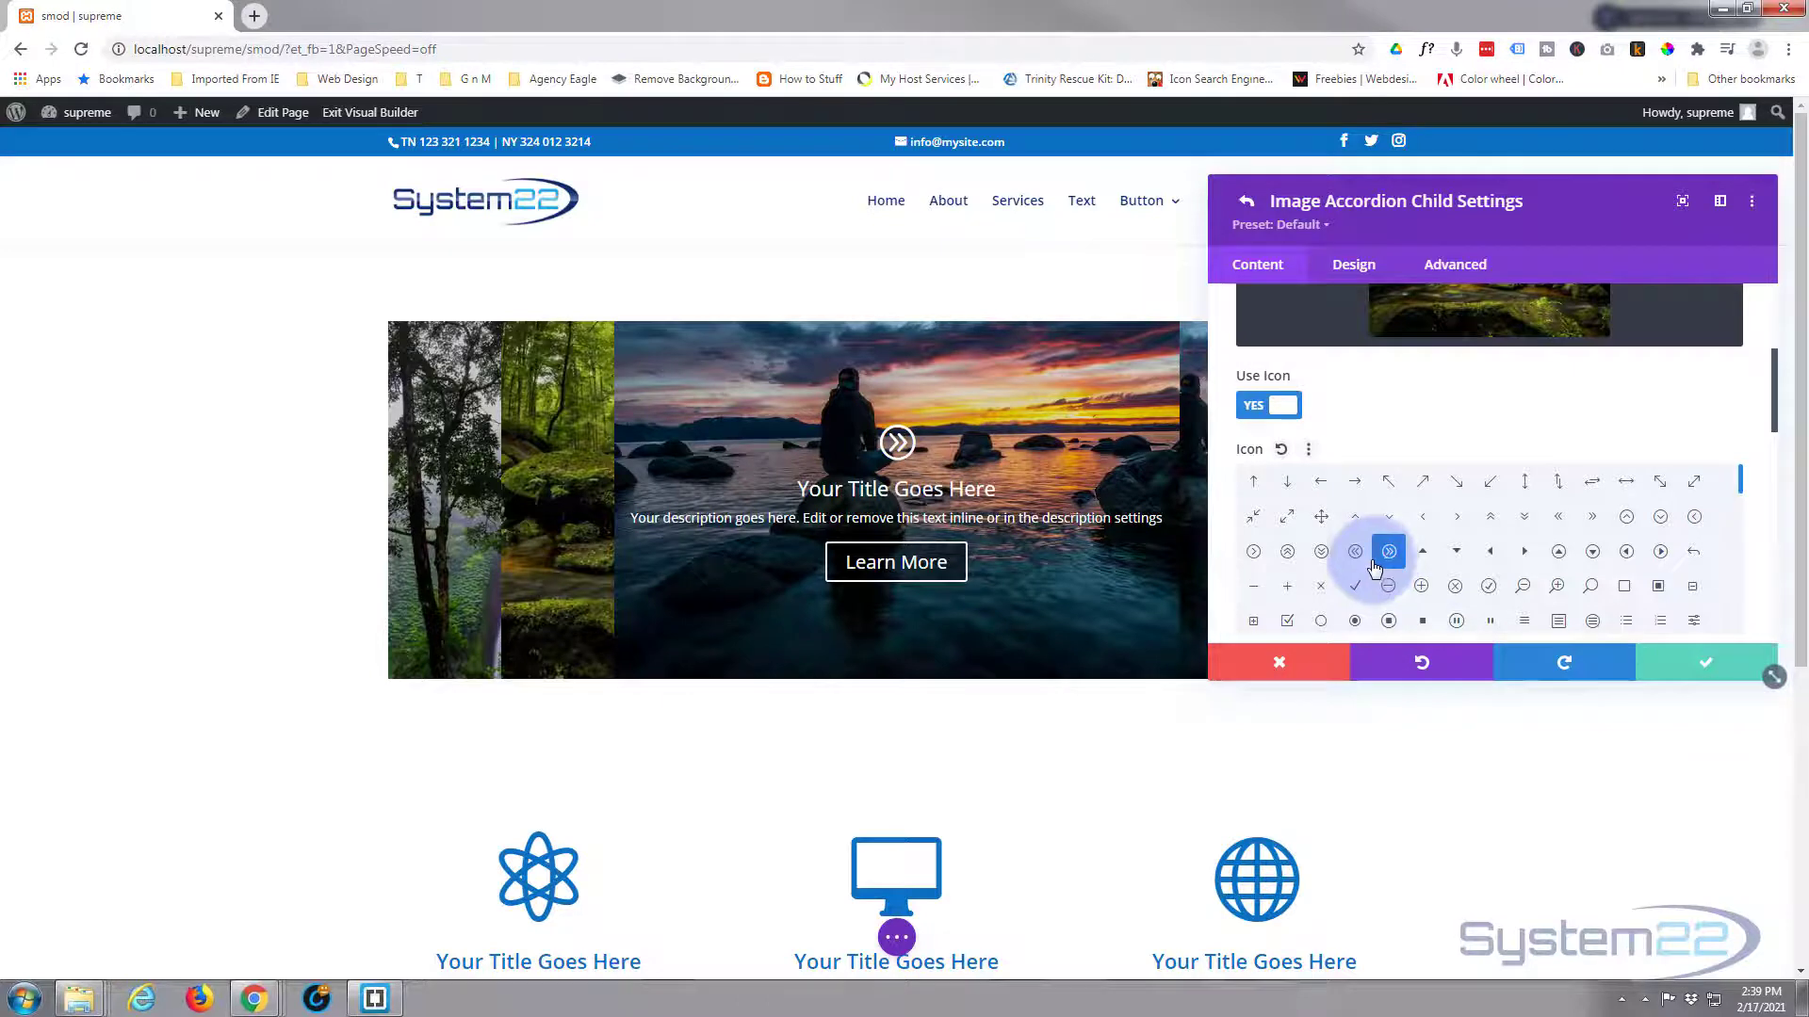
# - Replace the fourth panel's sunset image with the lion photo from the Media Library
pyautogui.scroll(3, 1287, 499)
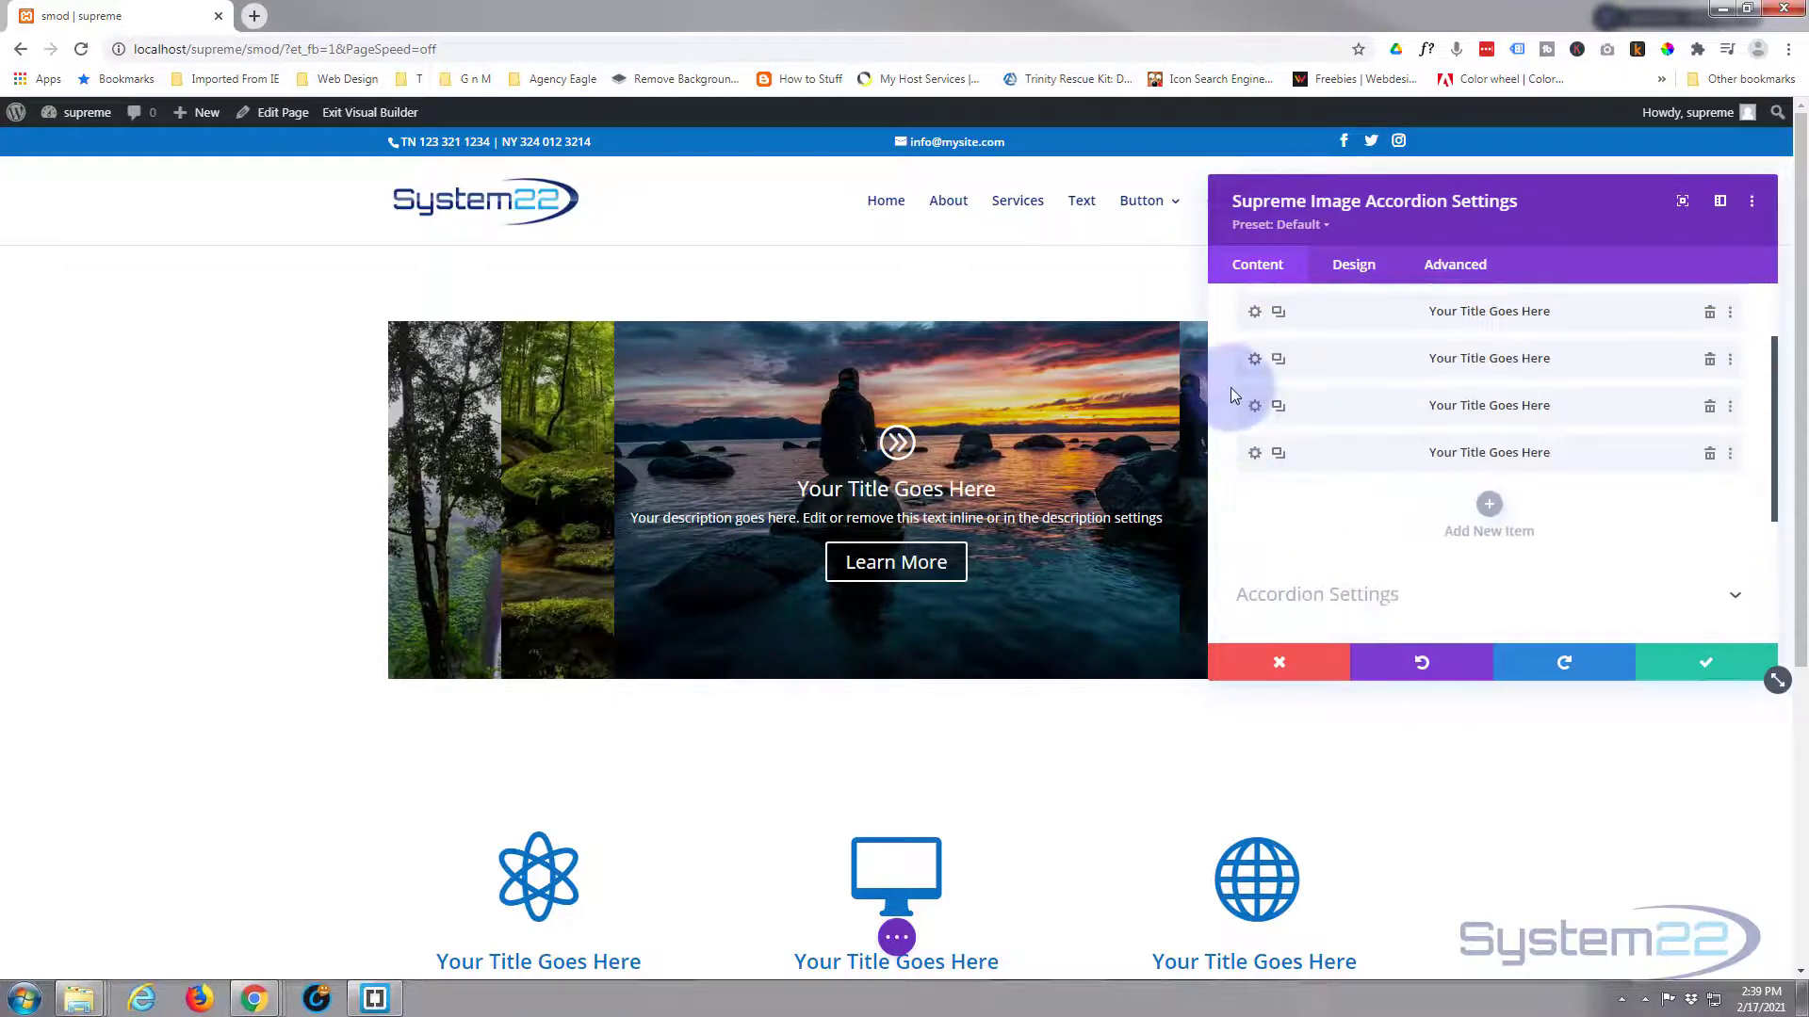
pyautogui.click(1254, 407)
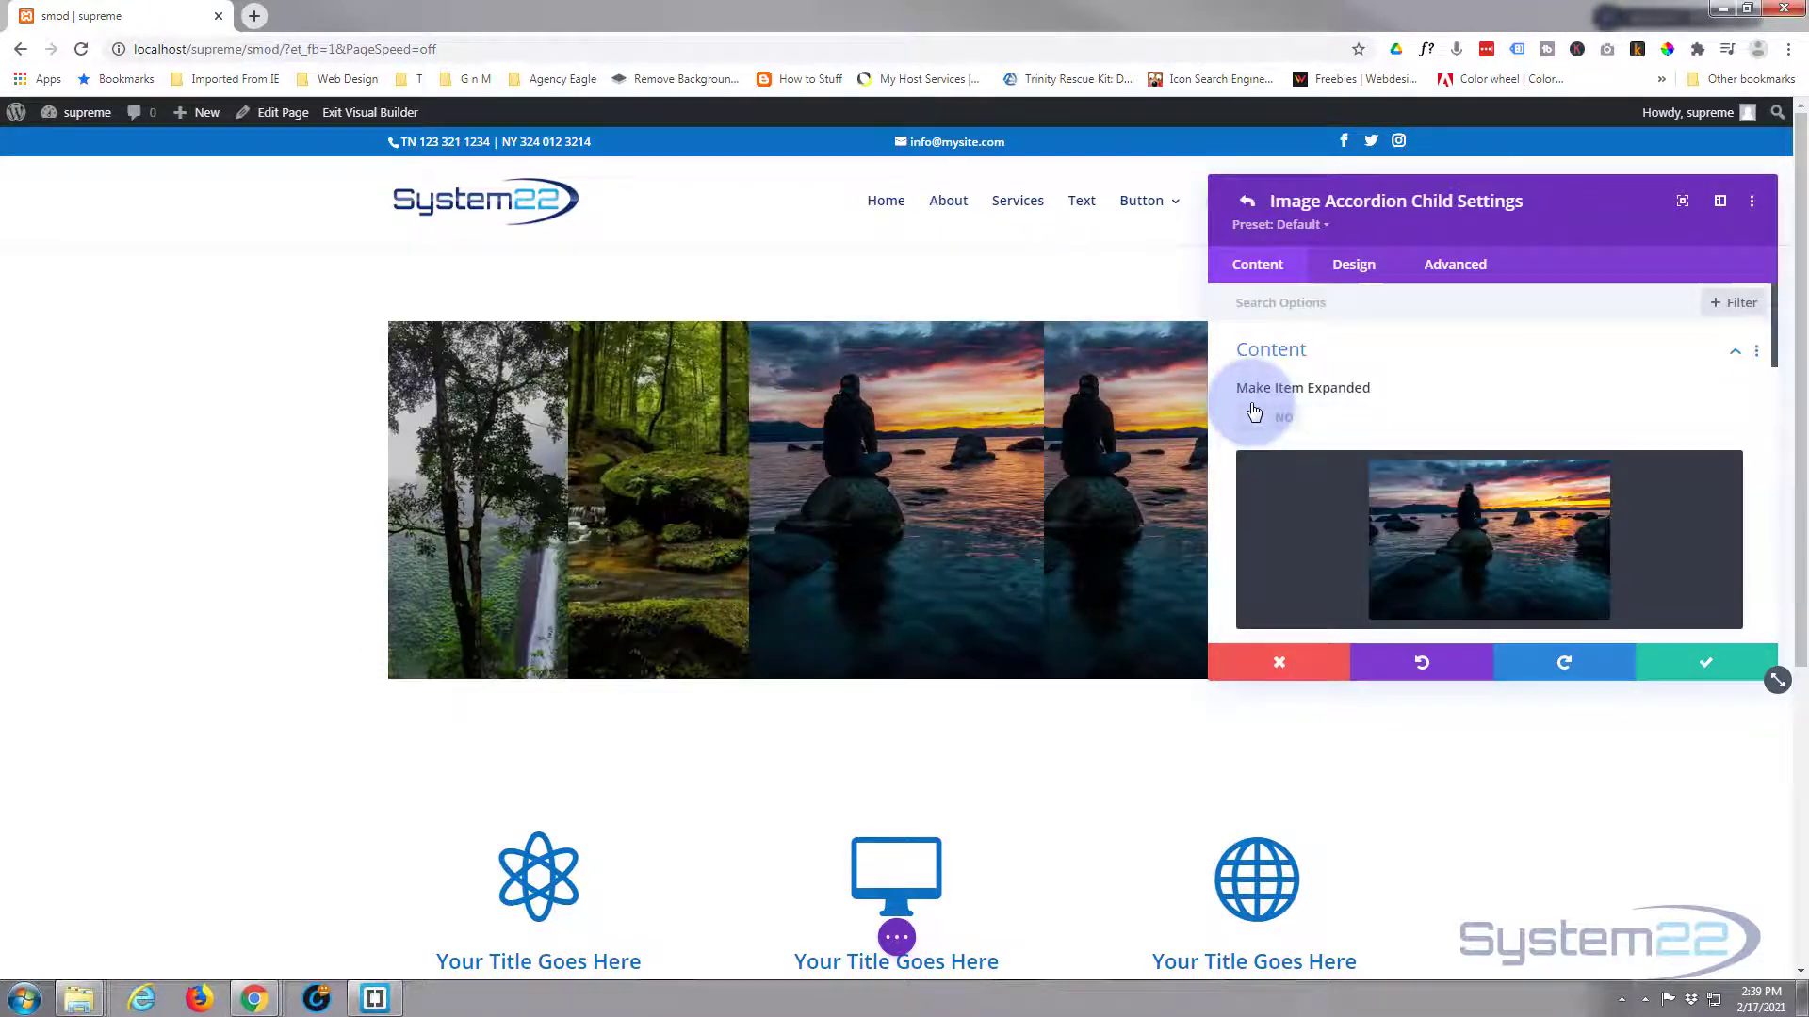
pyautogui.click(1462, 533)
pyautogui.scroll(-3, 1225, 697)
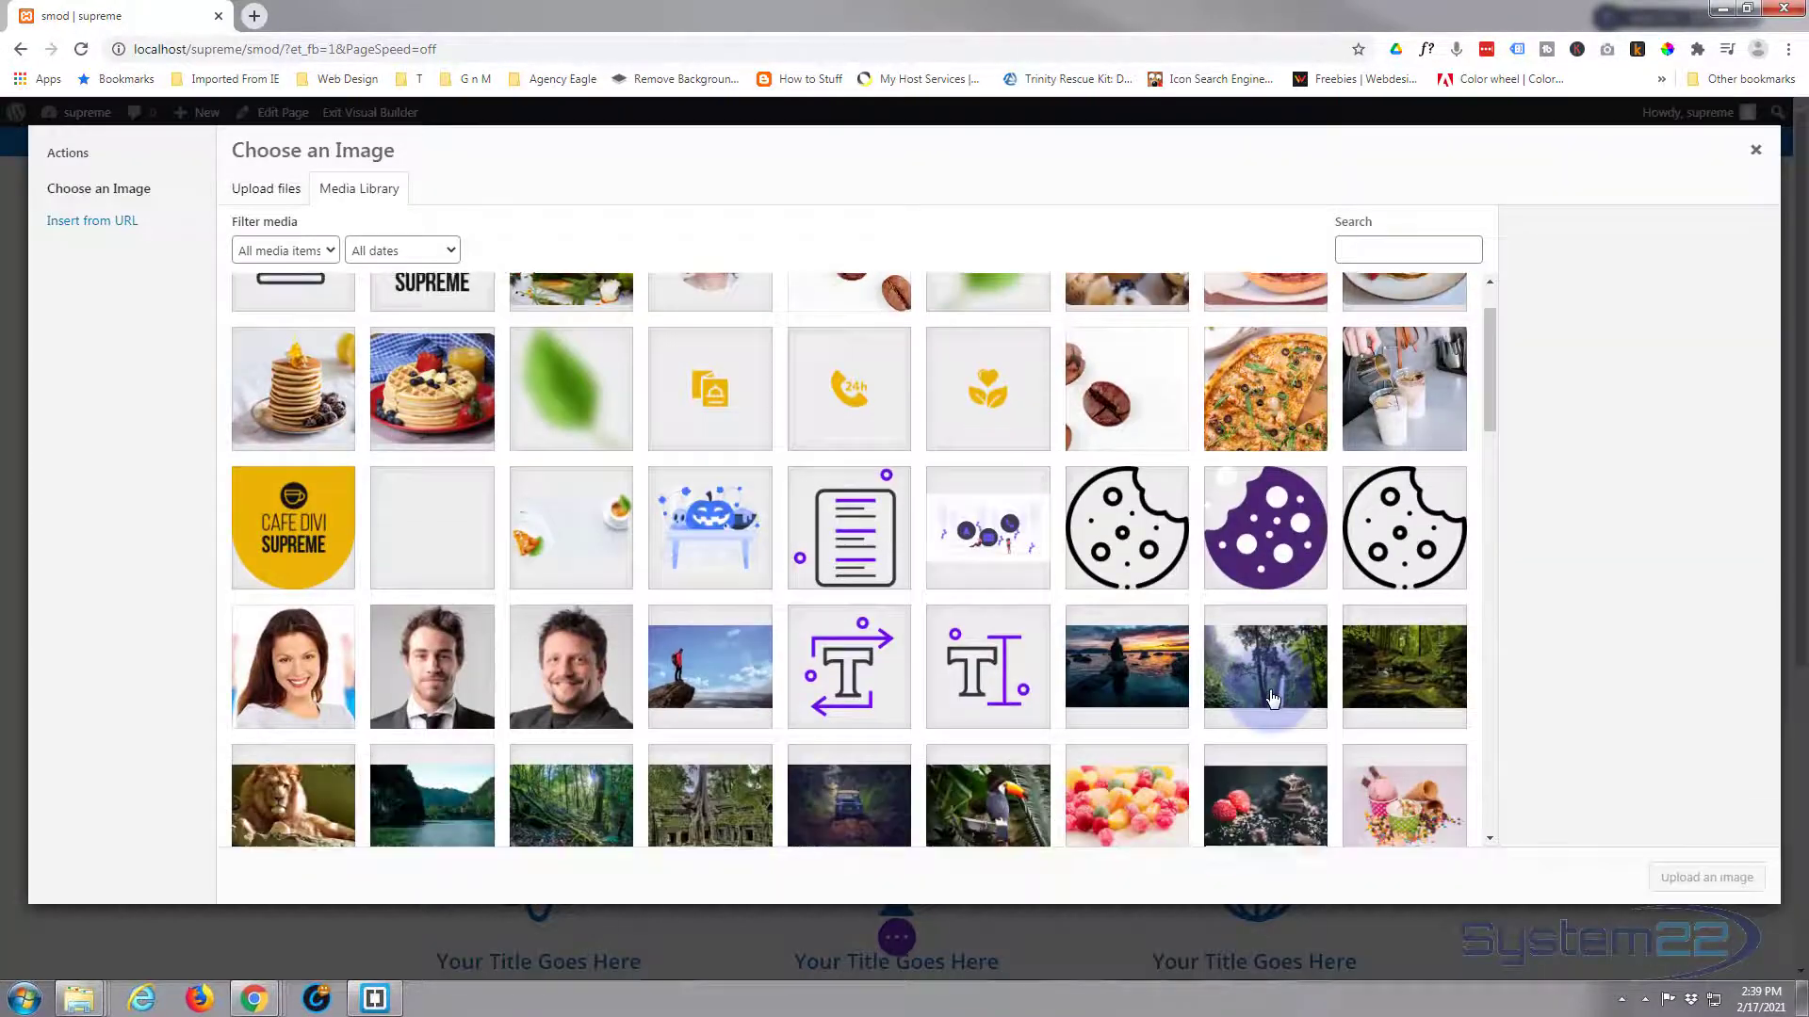
pyautogui.click(293, 637)
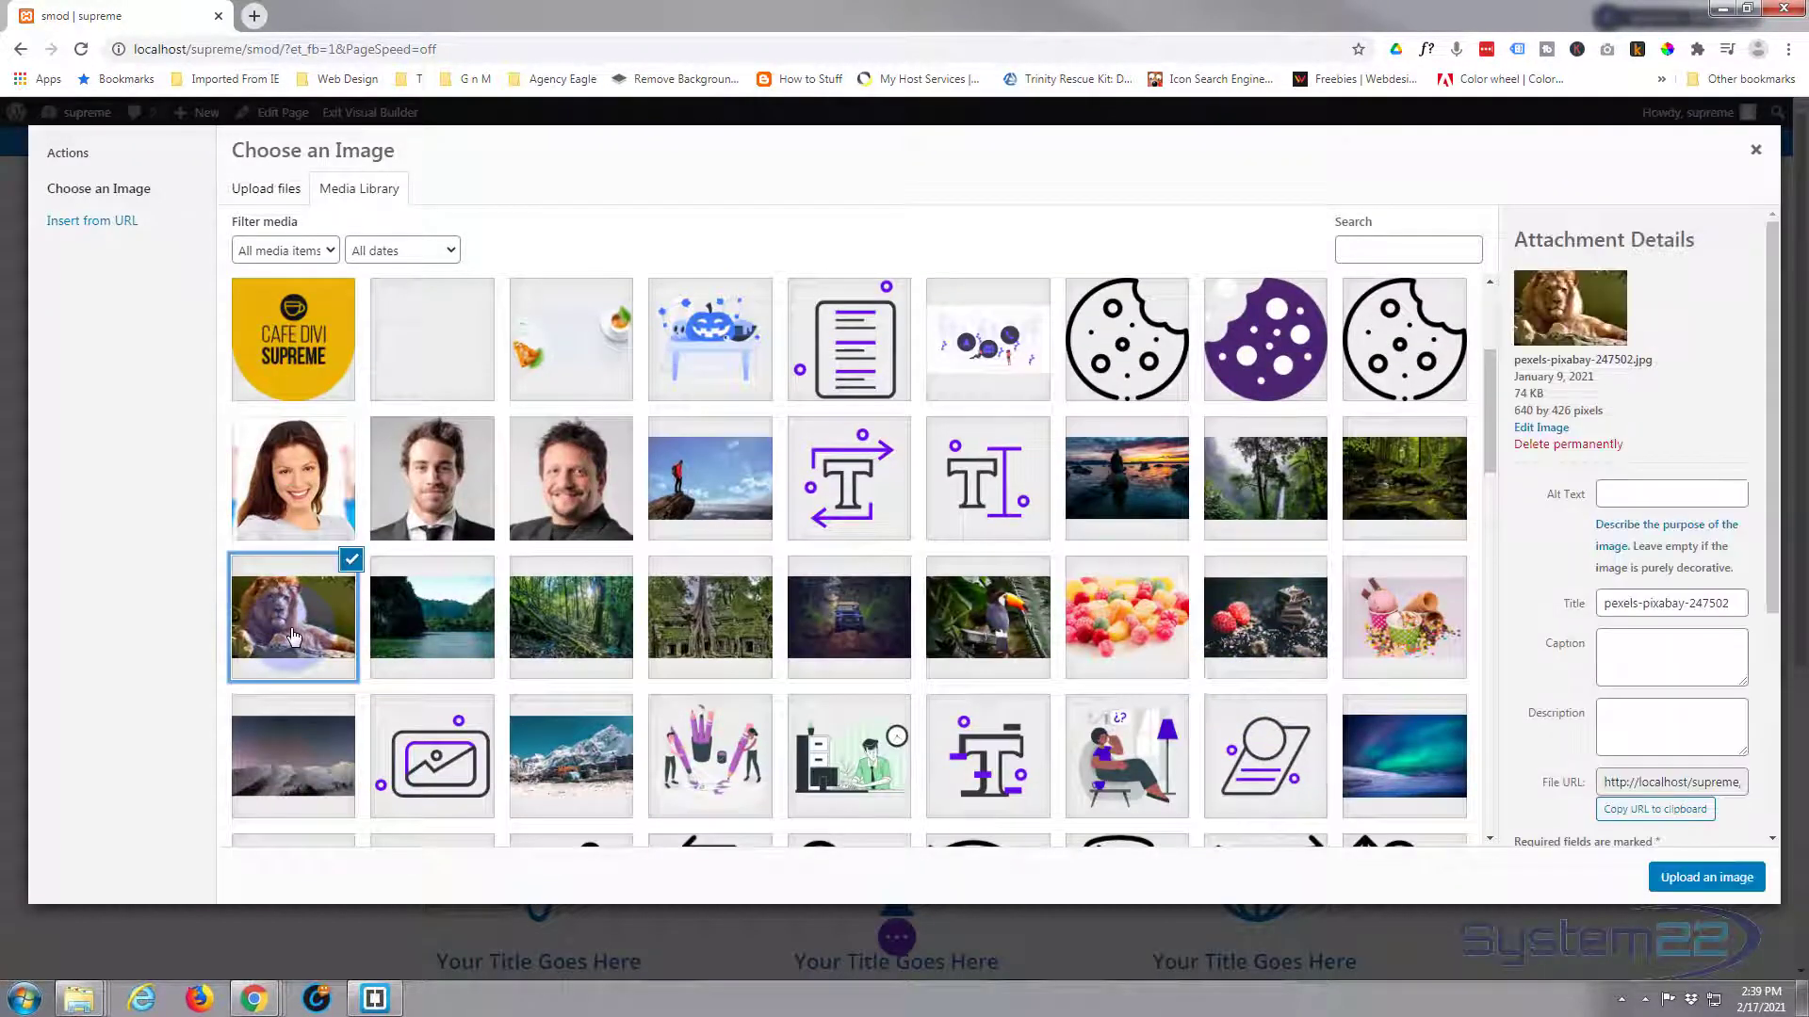
pyautogui.click(1698, 886)
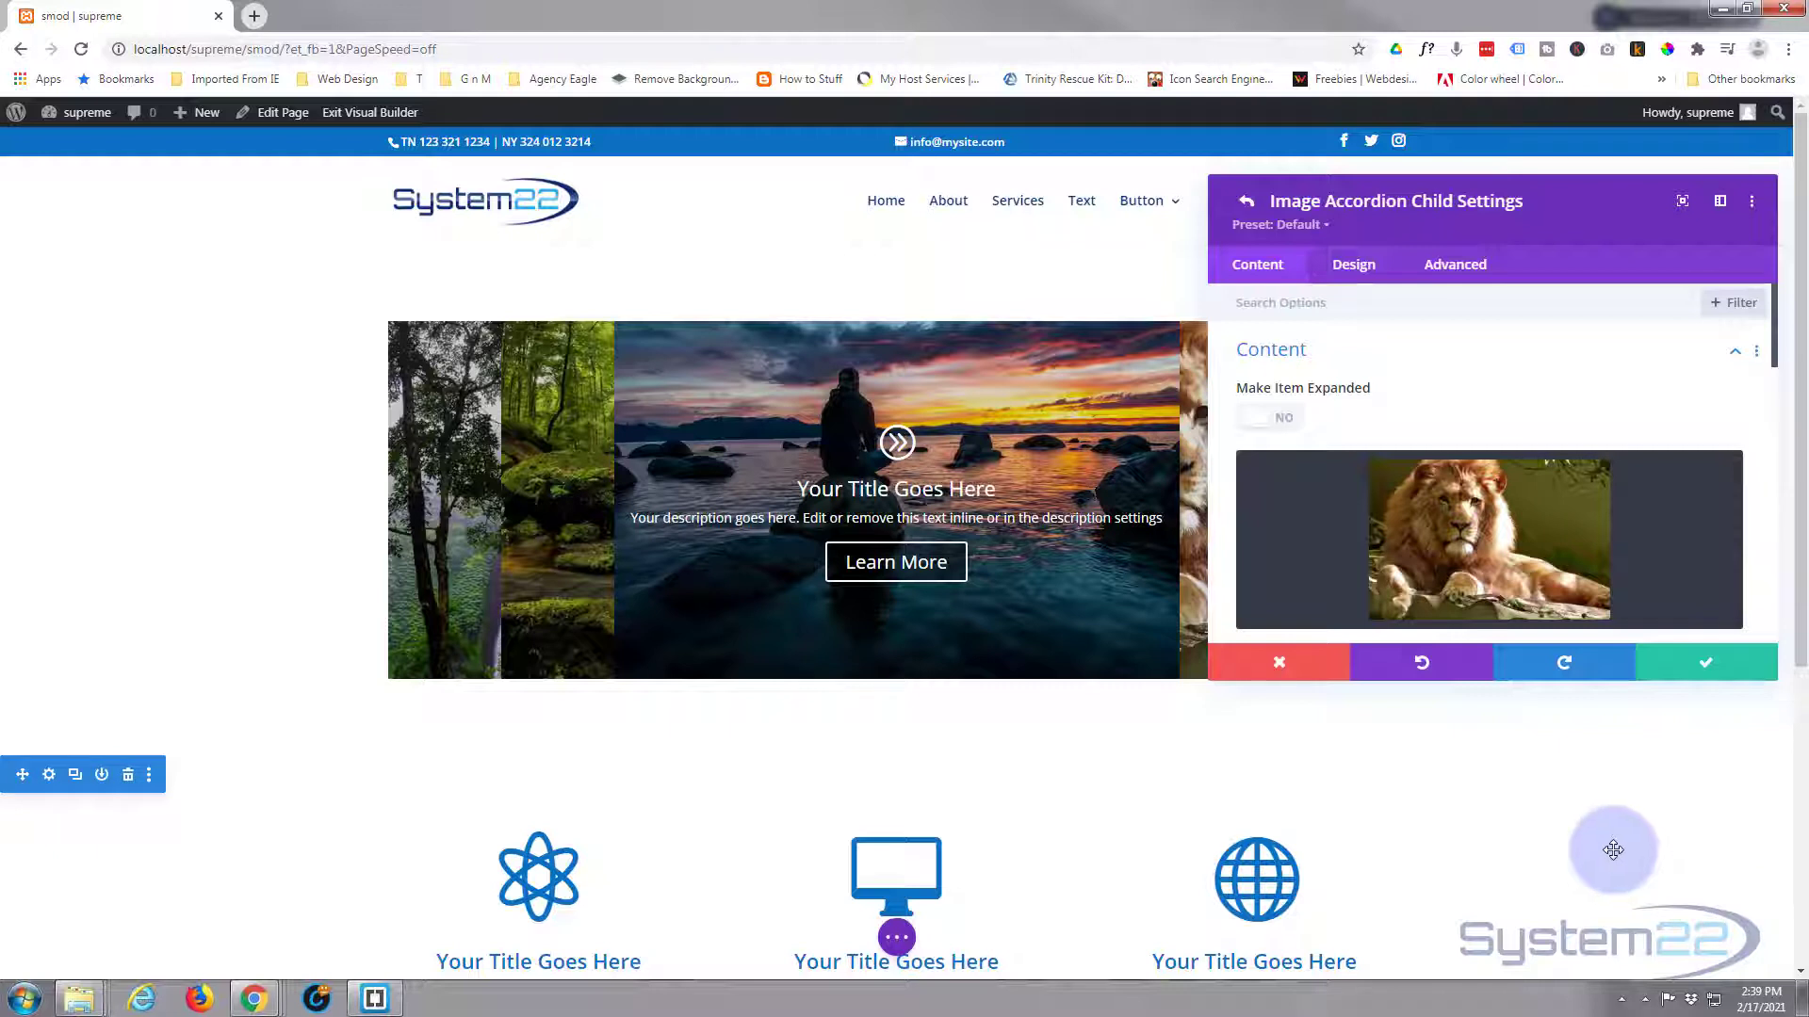
# - Darken the lion panel's overlay colour to black at about 0.45 opacity and save the item
pyautogui.click(1354, 265)
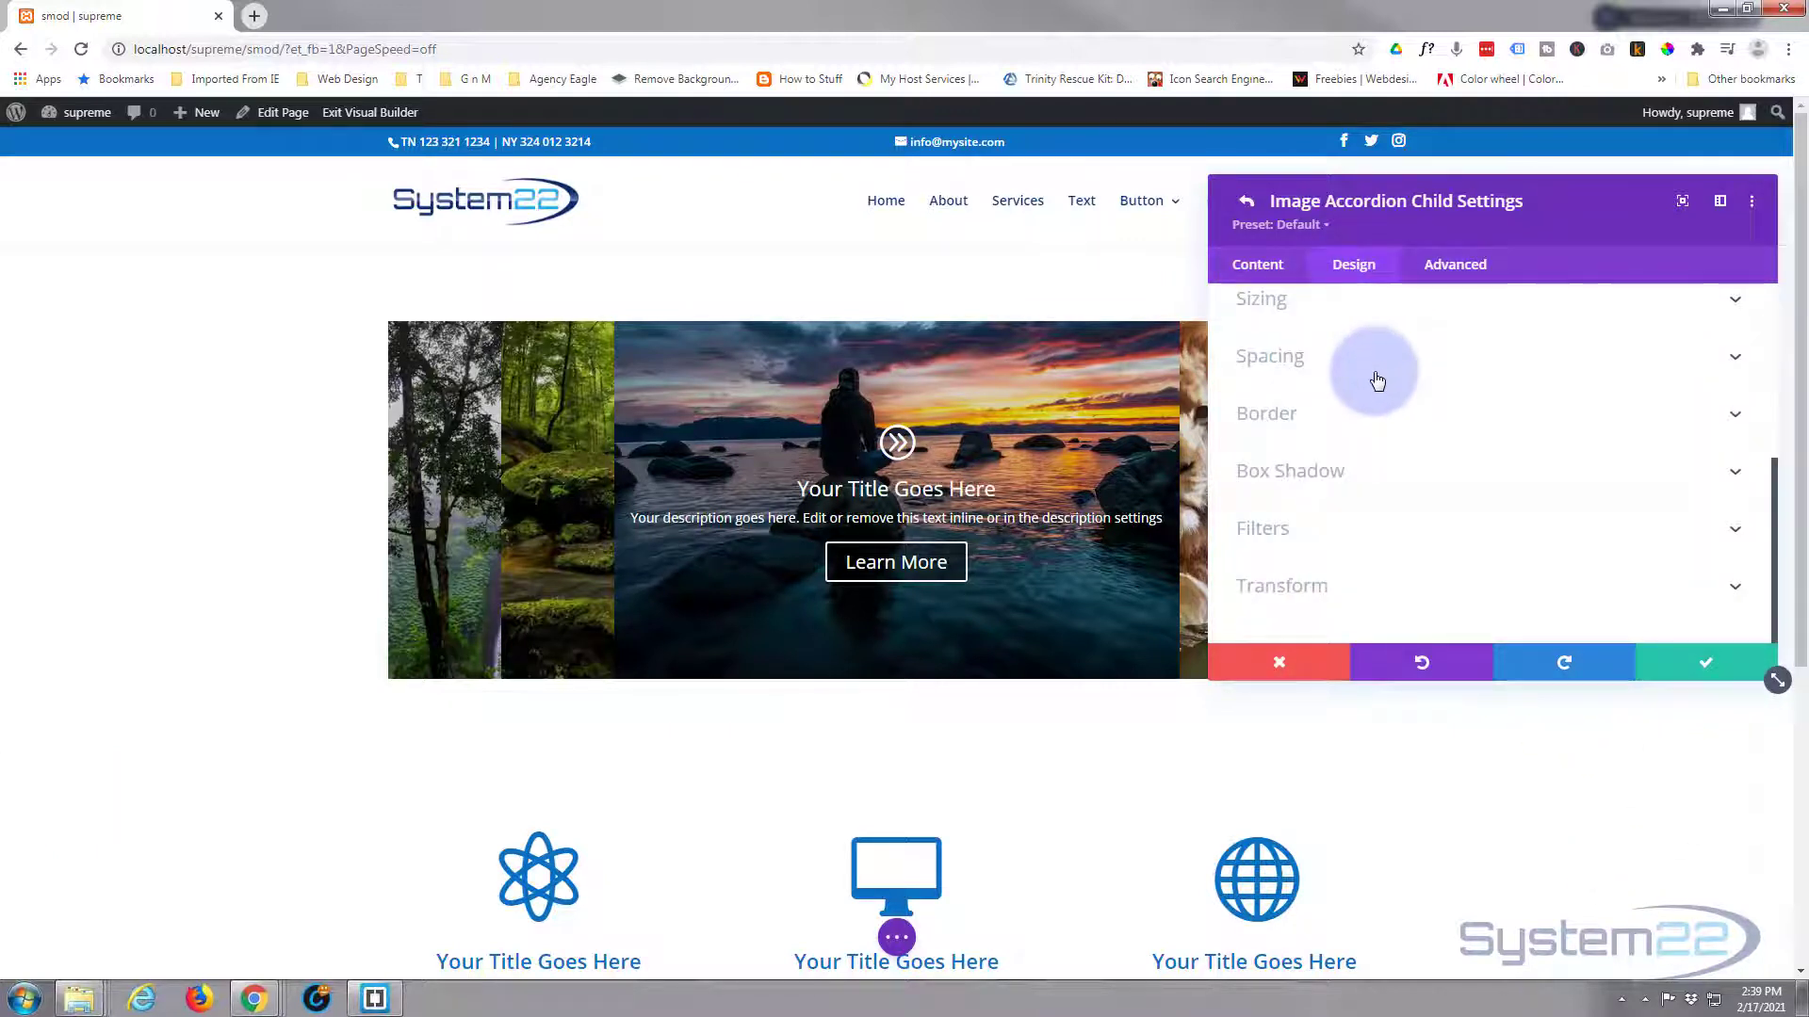
pyautogui.scroll(5, 1377, 367)
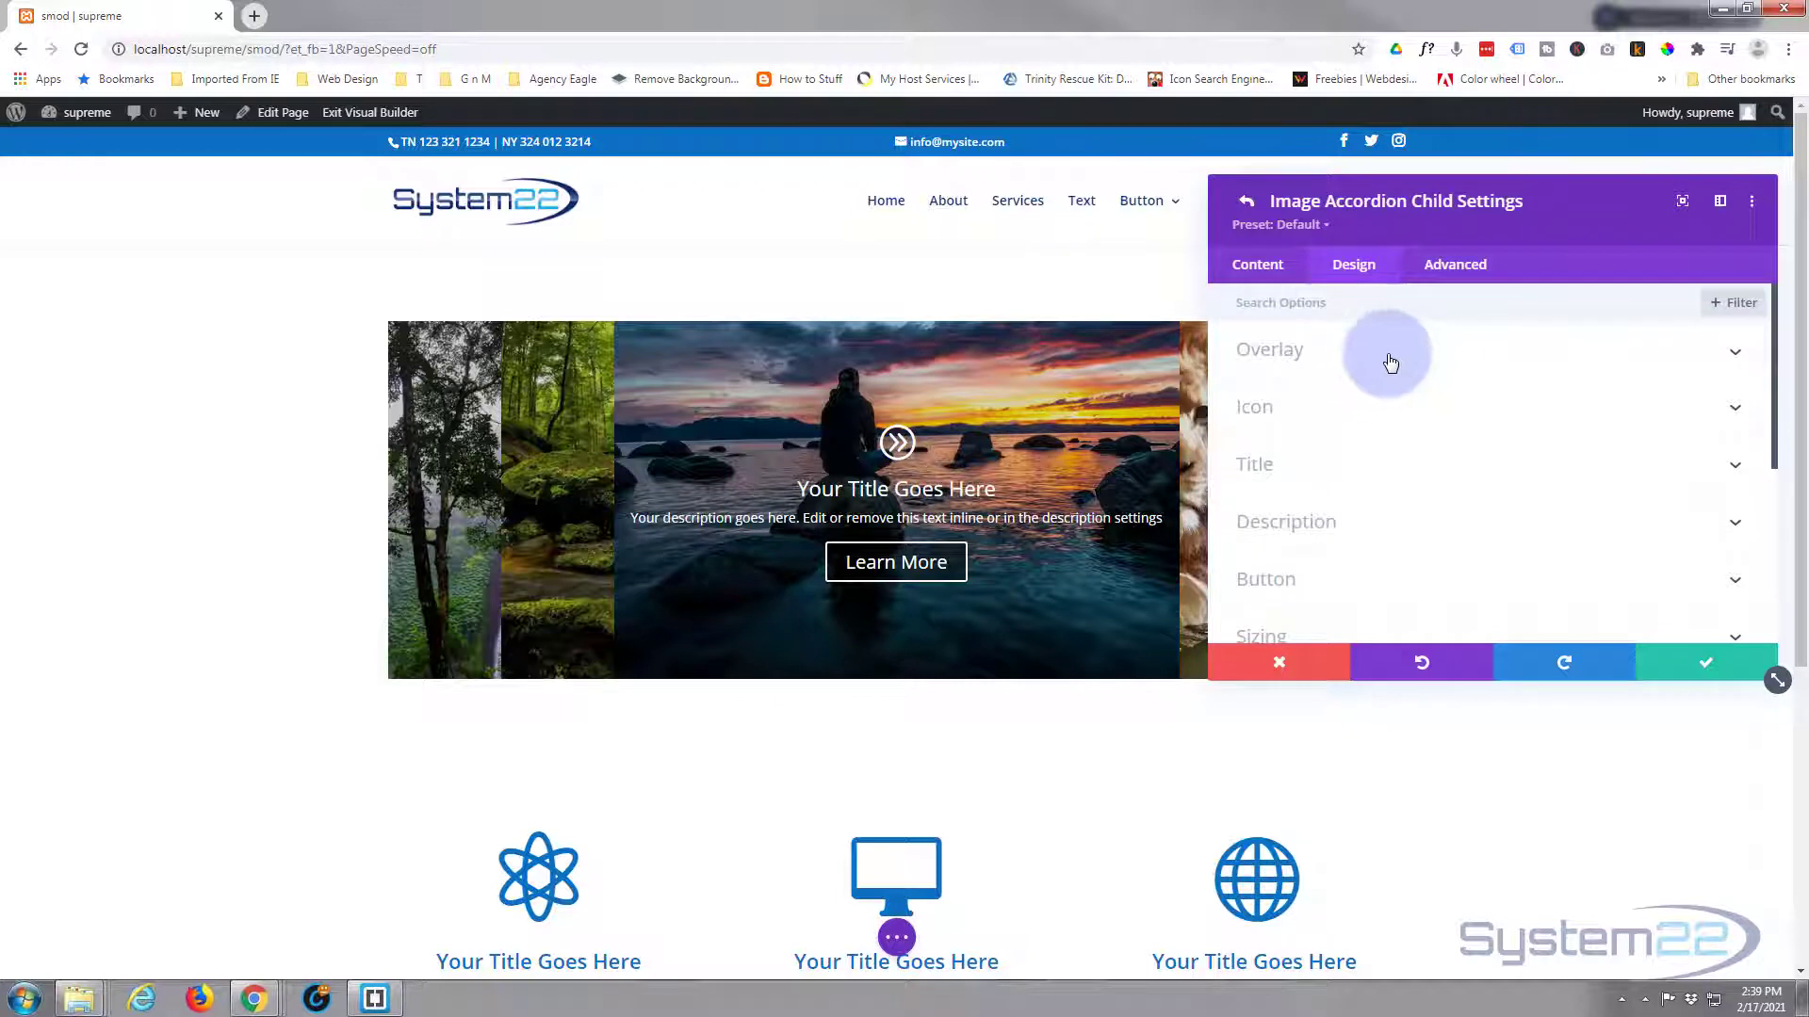
pyautogui.click(1383, 357)
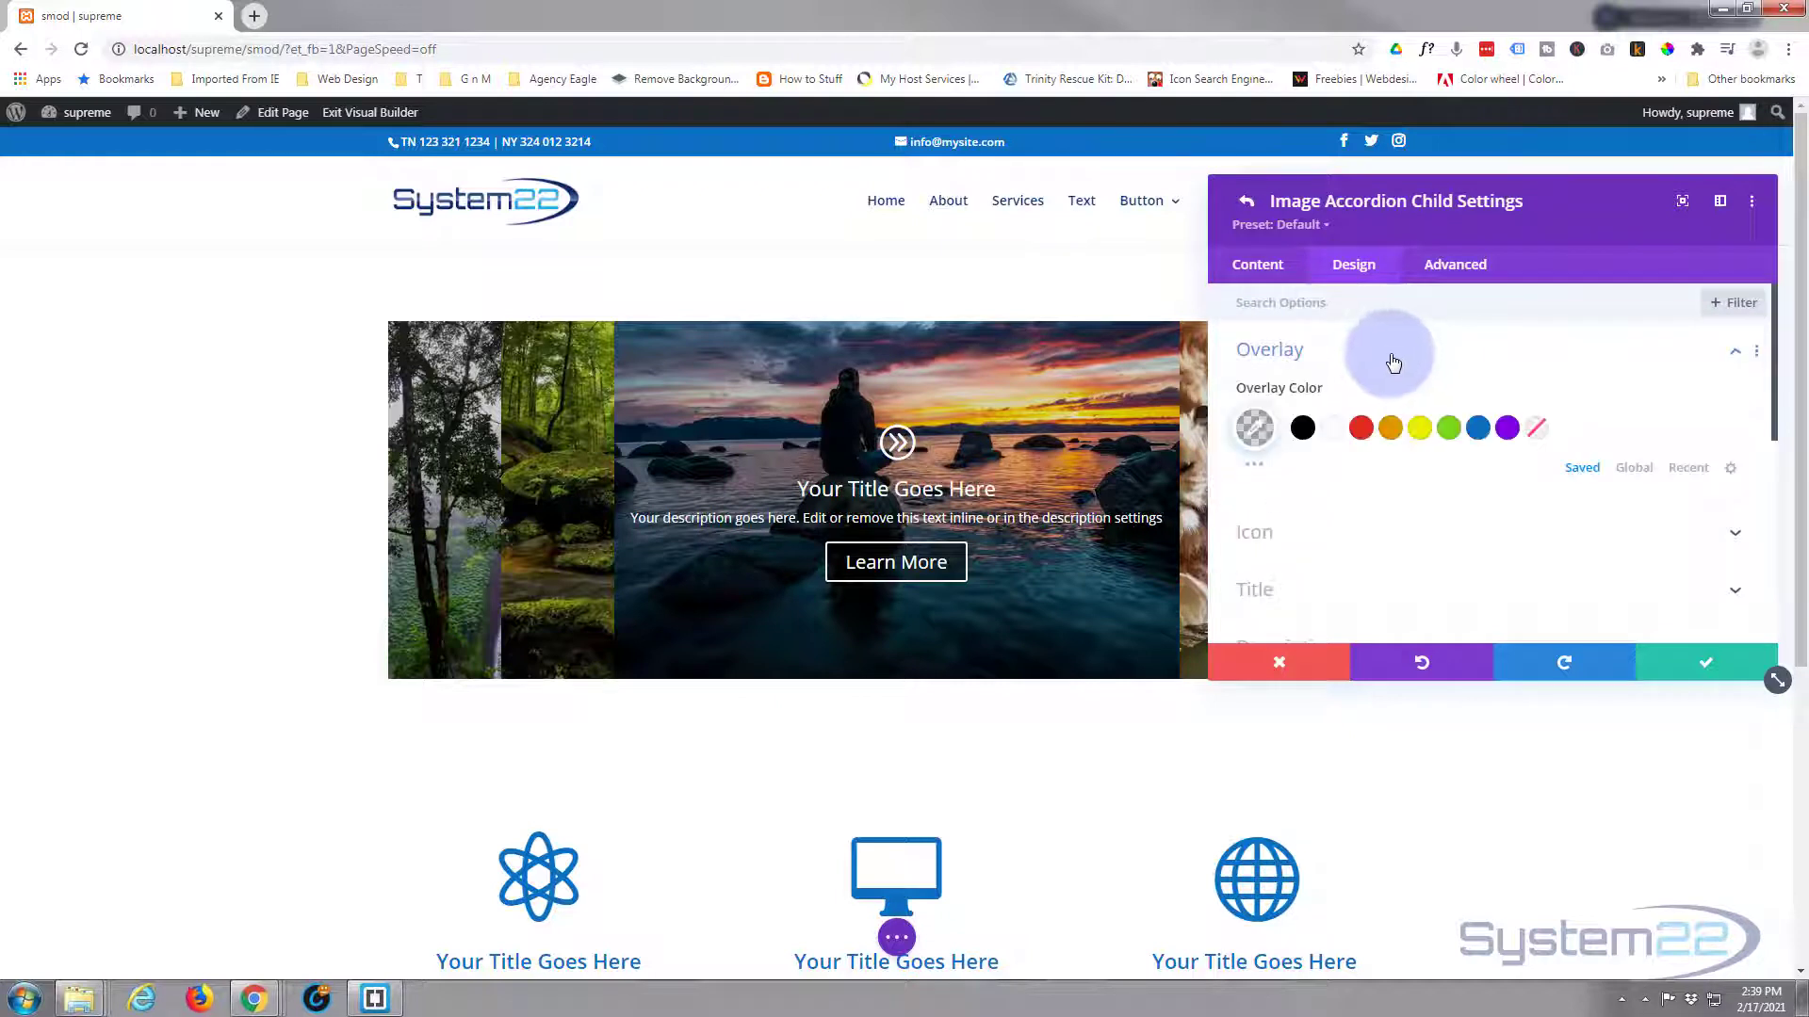
pyautogui.click(1256, 430)
pyautogui.moveTo(1726, 524); pyautogui.dragTo(1726, 500)
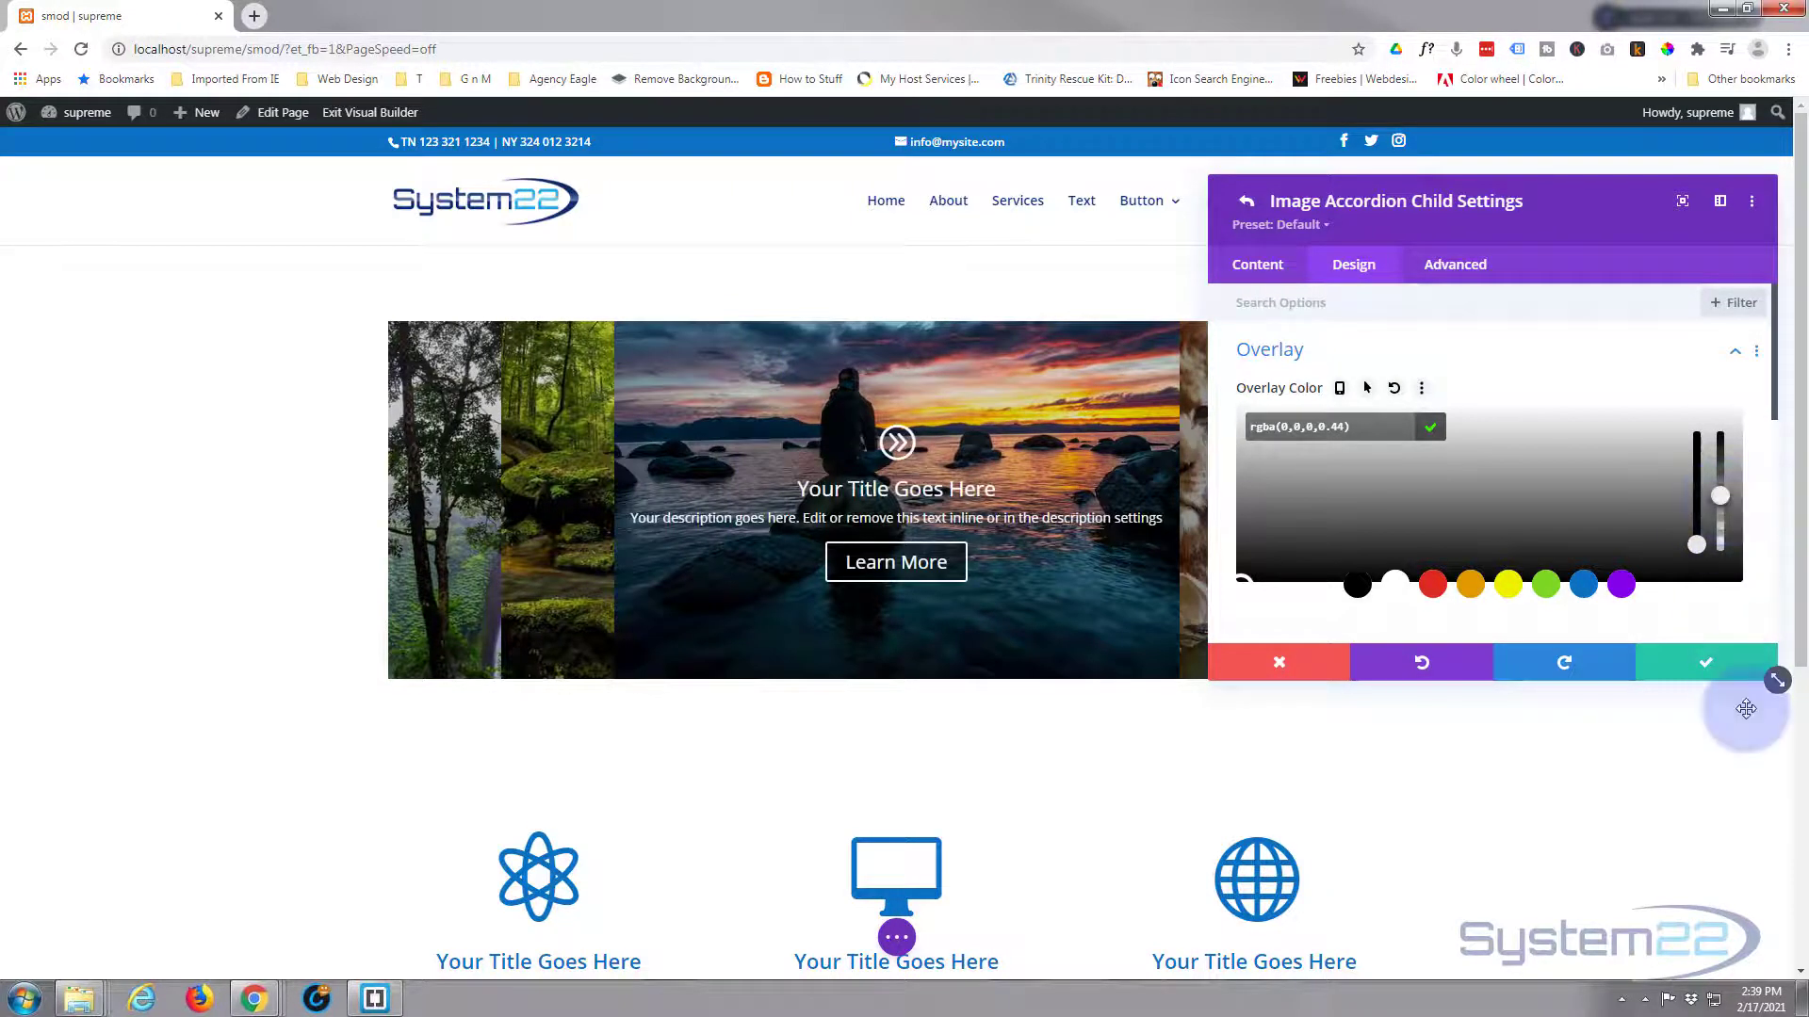
pyautogui.click(1720, 661)
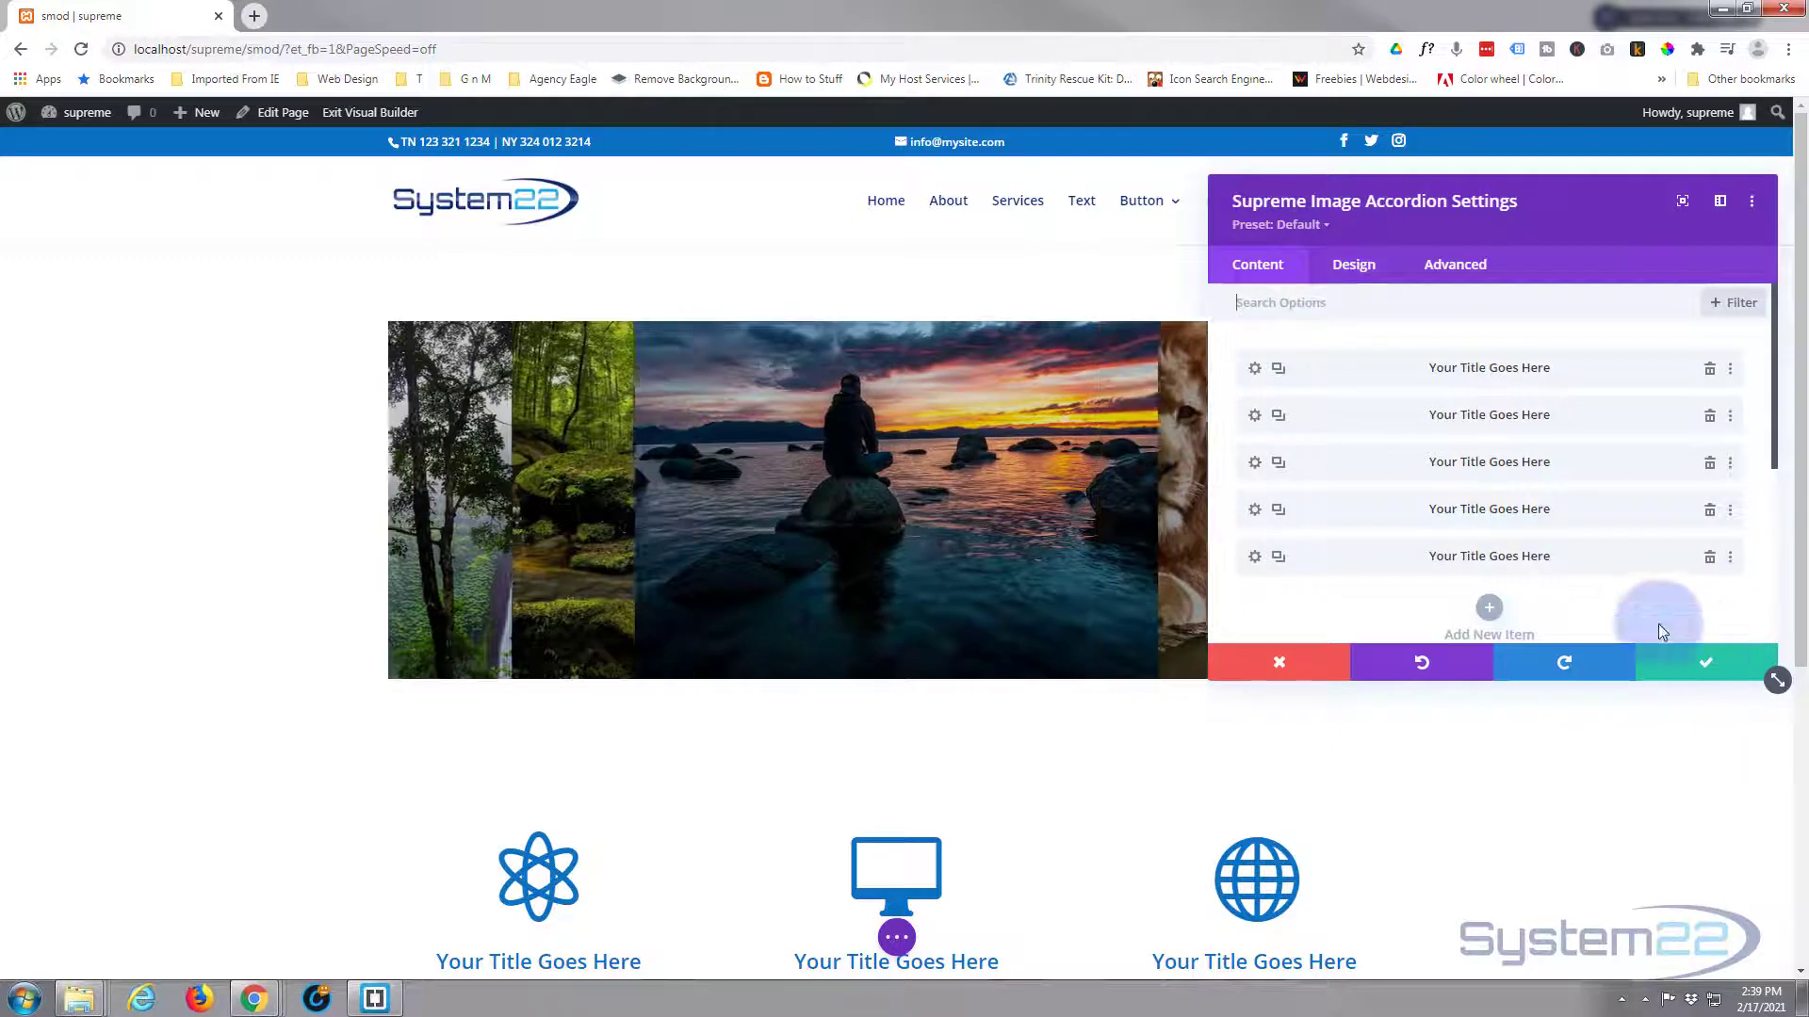
# - Swap item 5's image for the toucan photo from the Media Library and save the item
pyautogui.click(1256, 562)
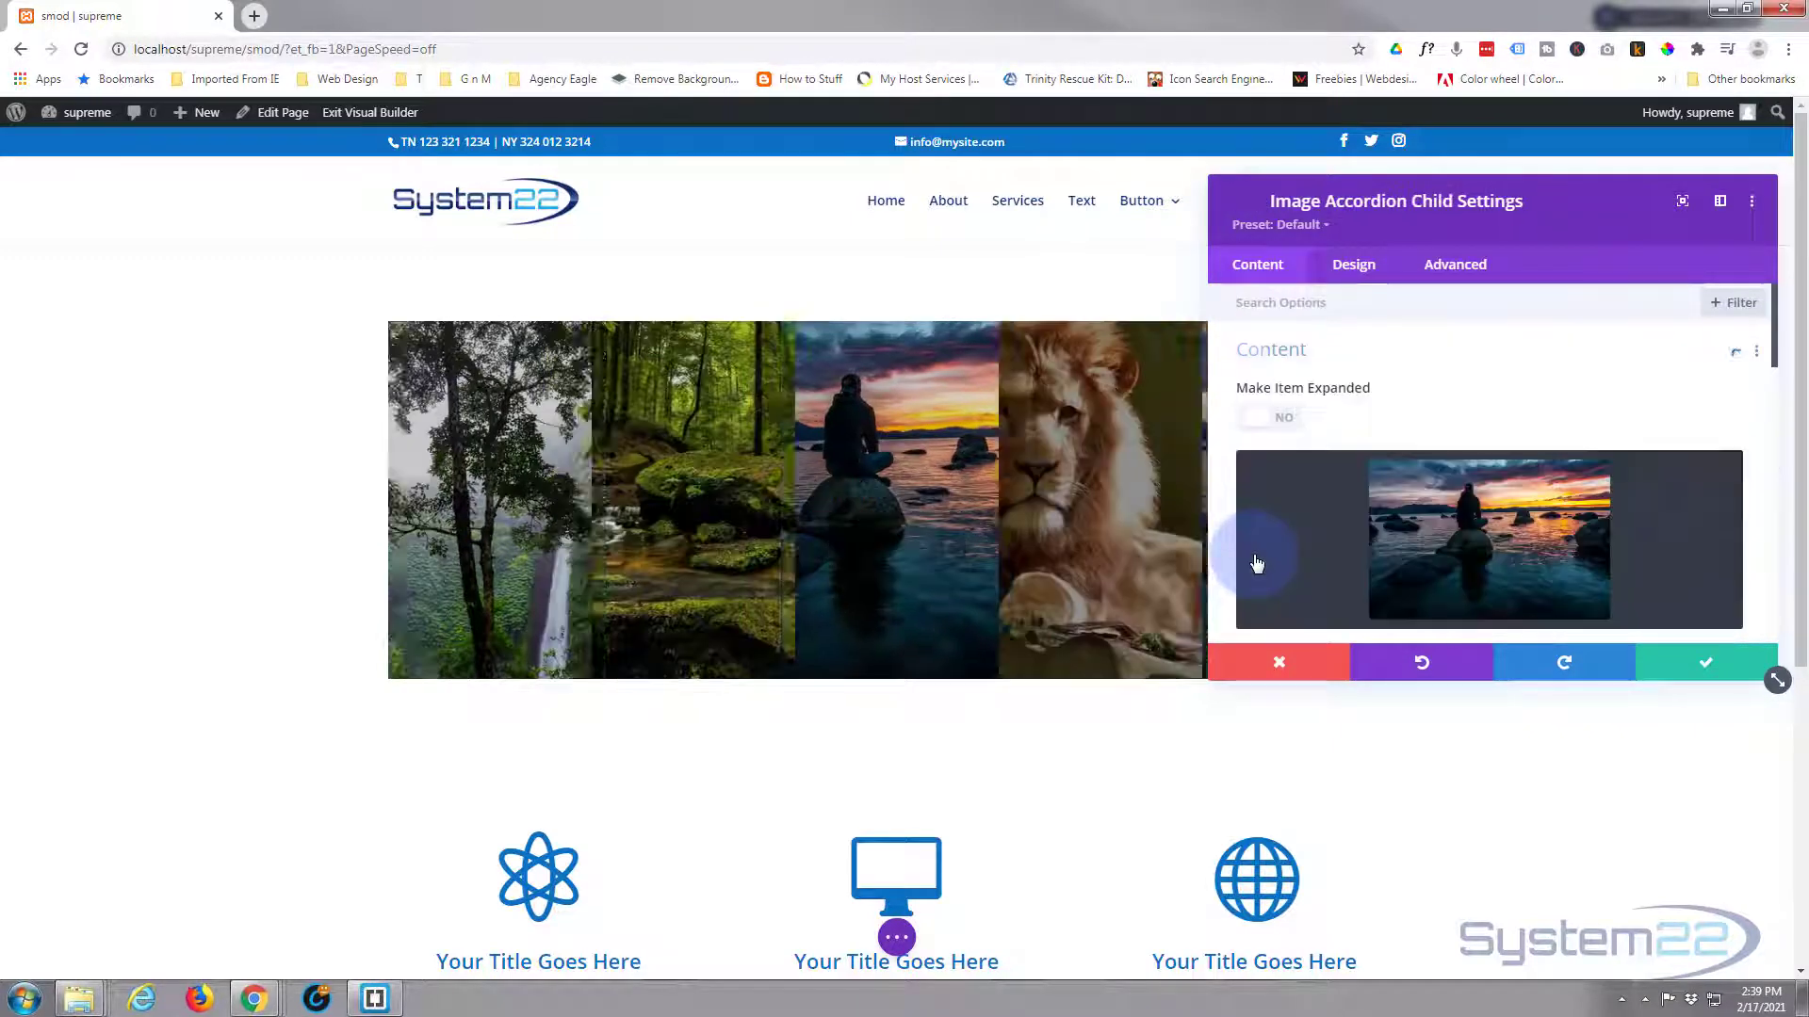
pyautogui.click(1471, 544)
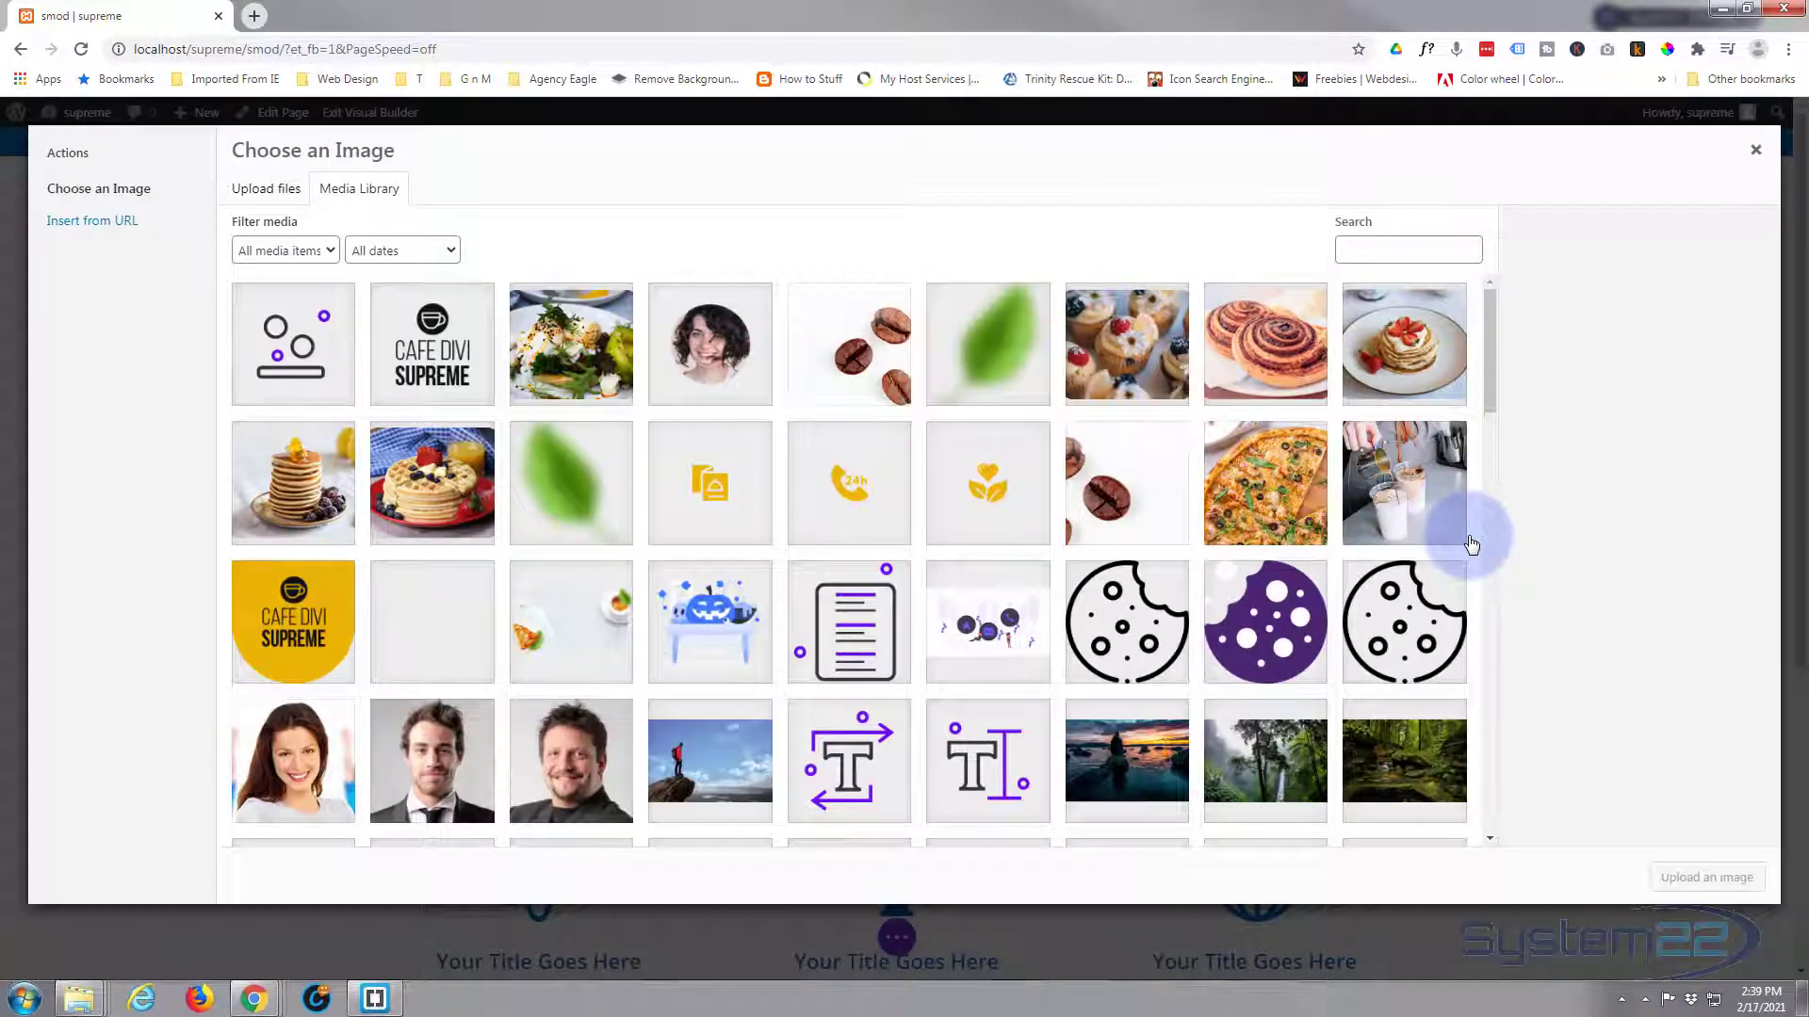
pyautogui.scroll(-3, 1397, 597)
pyautogui.click(1026, 647)
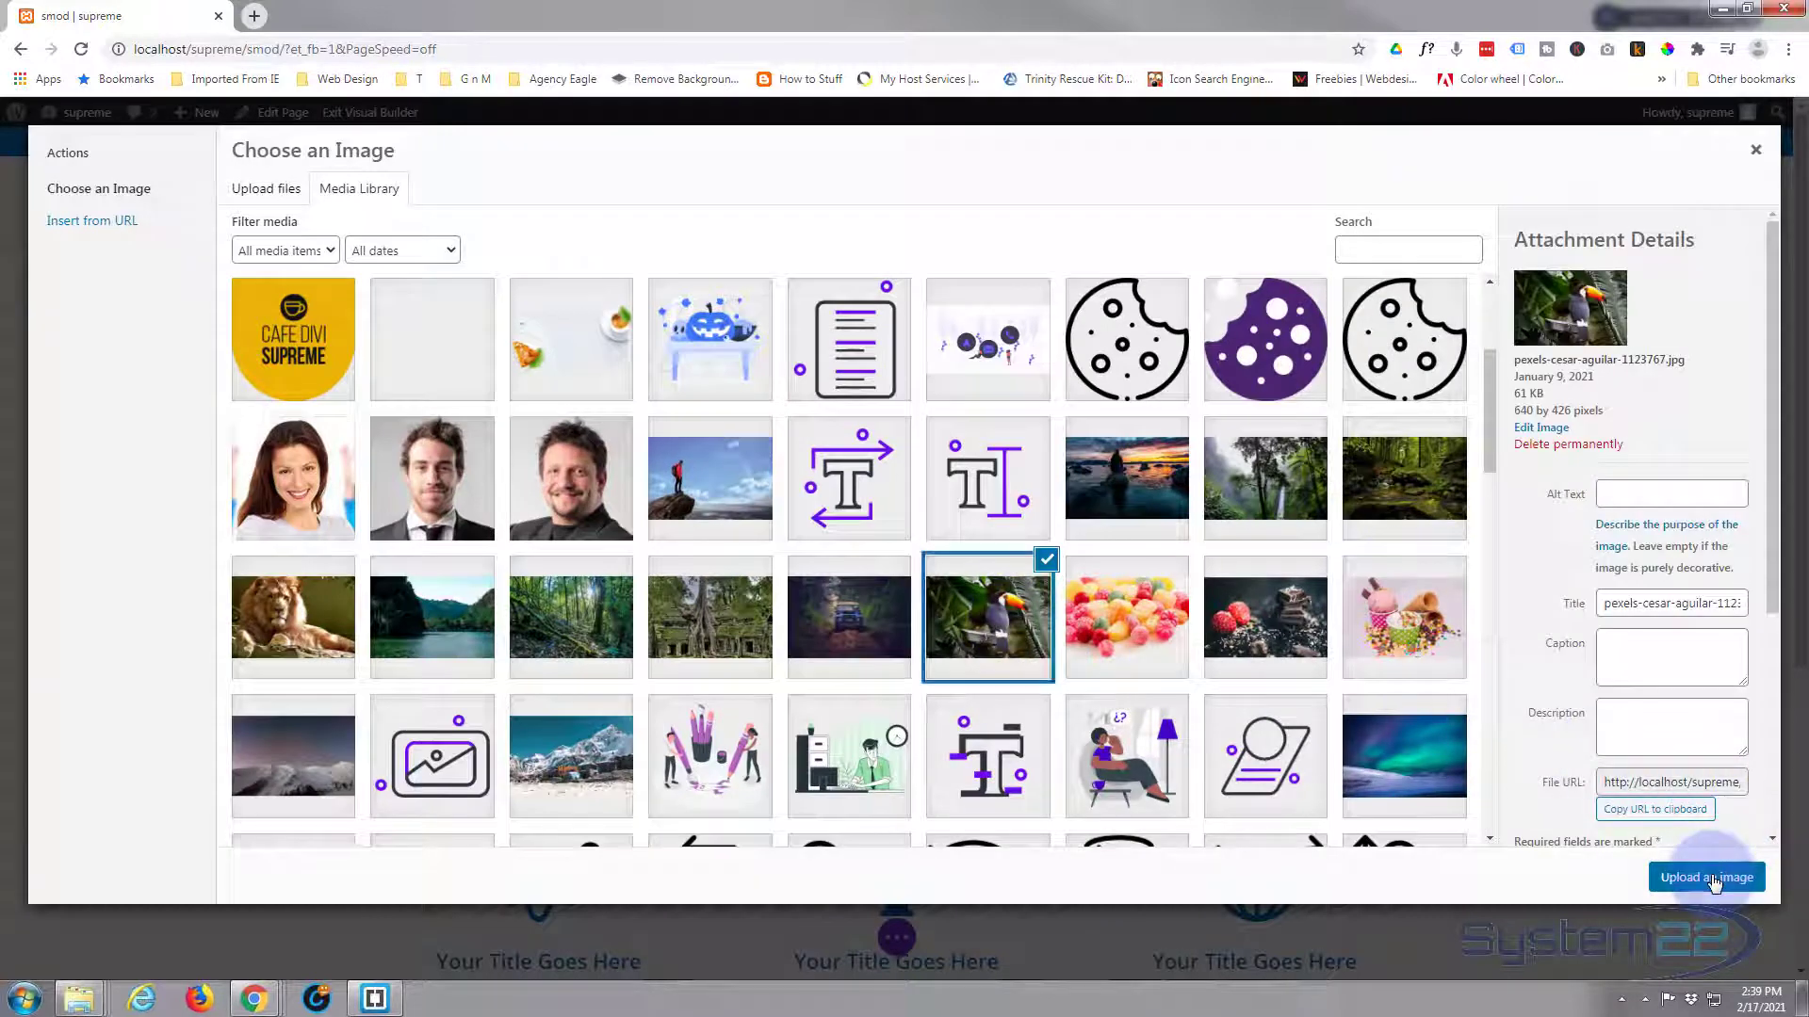
pyautogui.click(1707, 878)
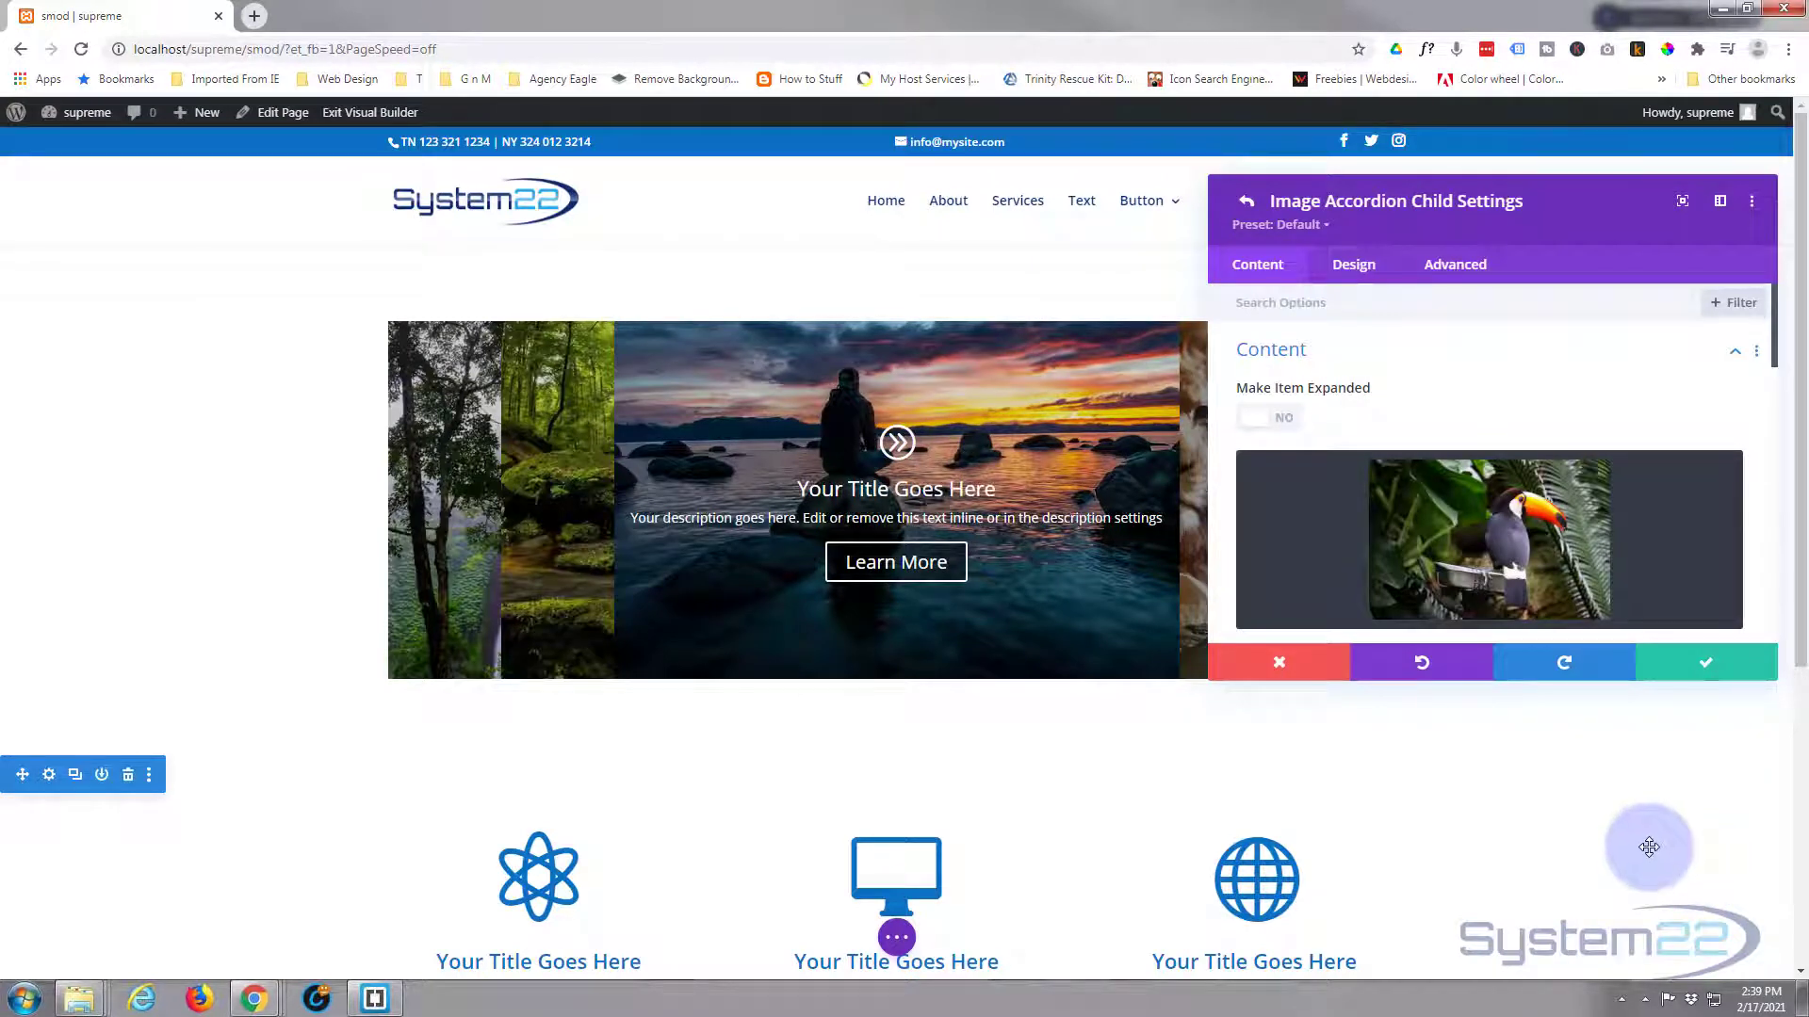
pyautogui.click(1722, 663)
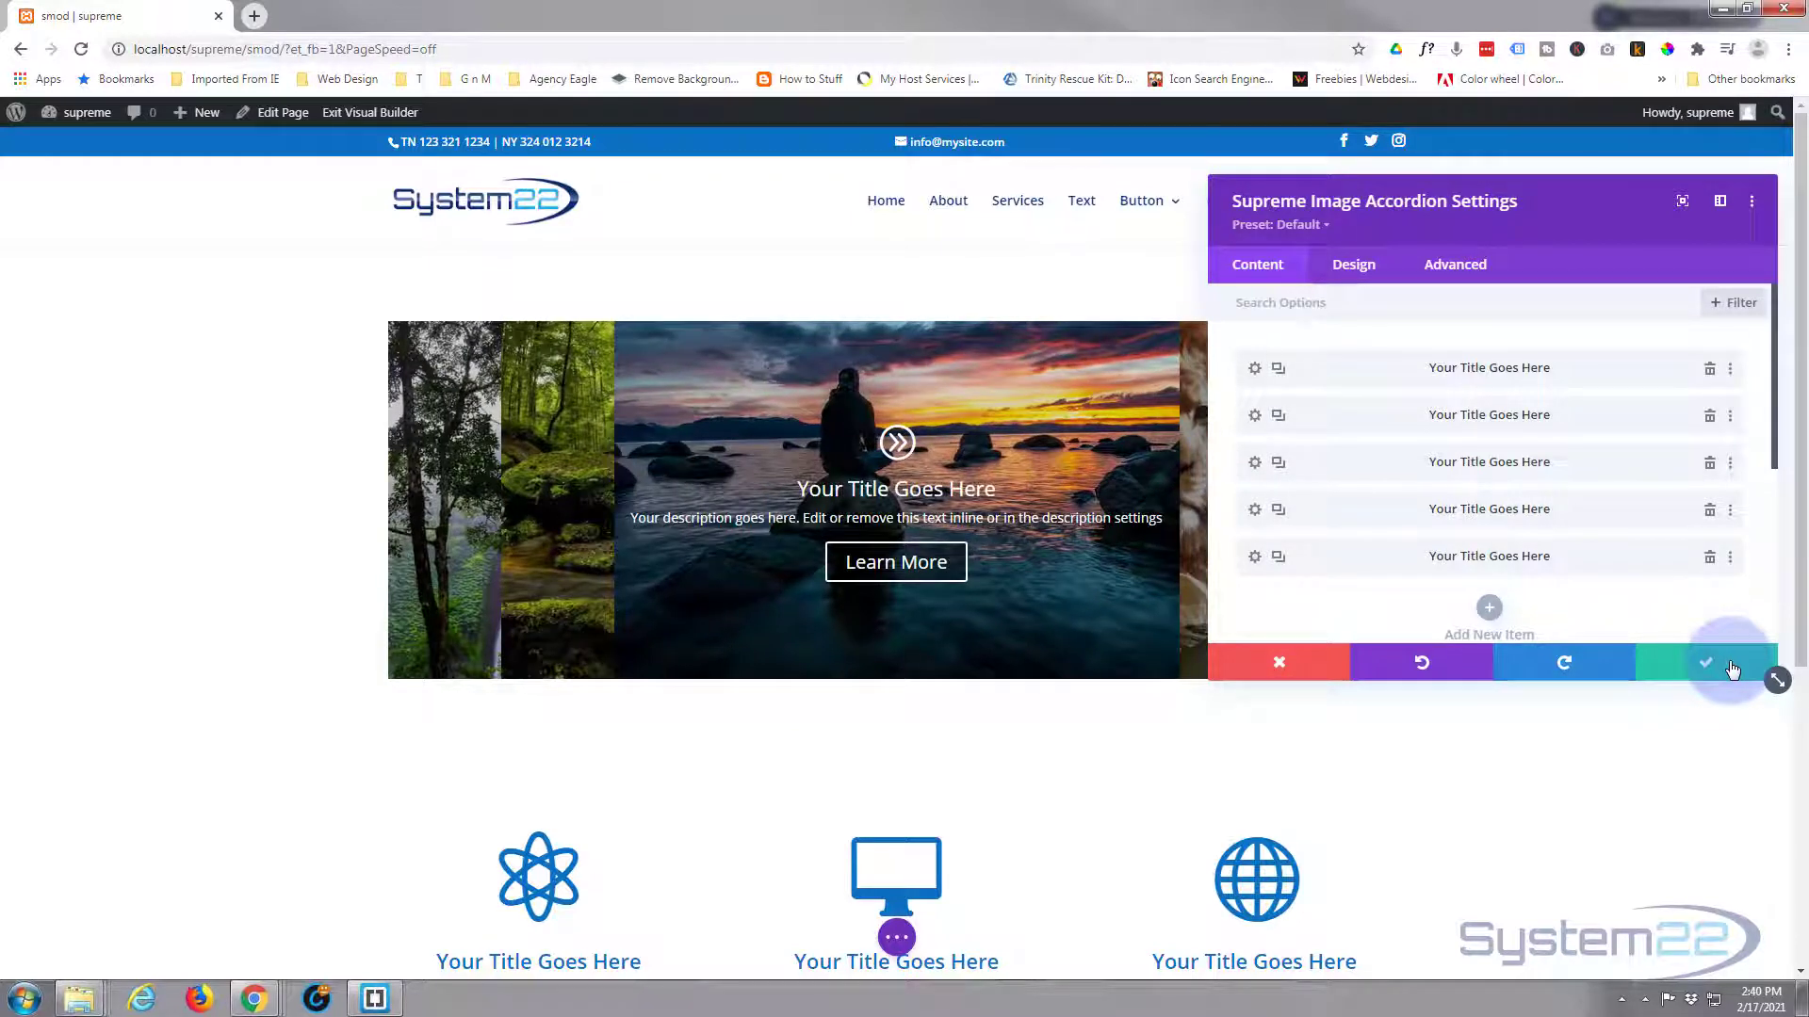
# - Save the accordion, then set the section's padding top to 0px, link bottom to match, and save
pyautogui.click(1732, 665)
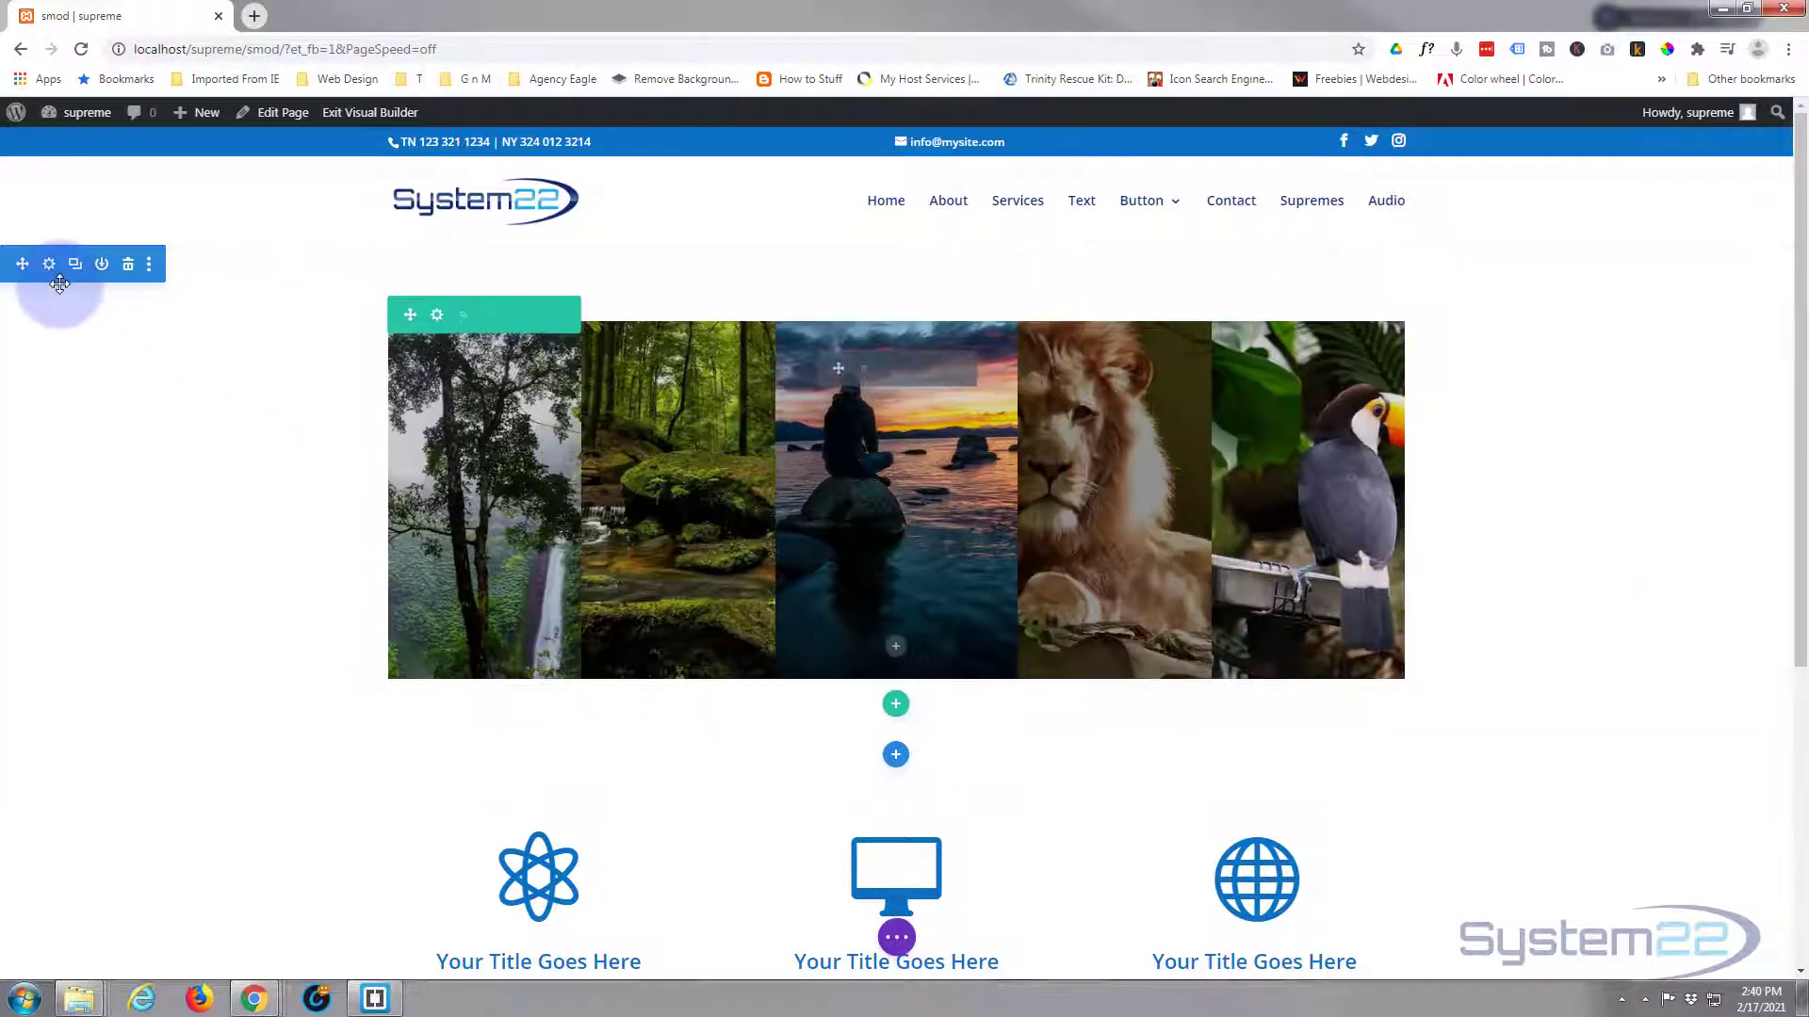
pyautogui.click(49, 264)
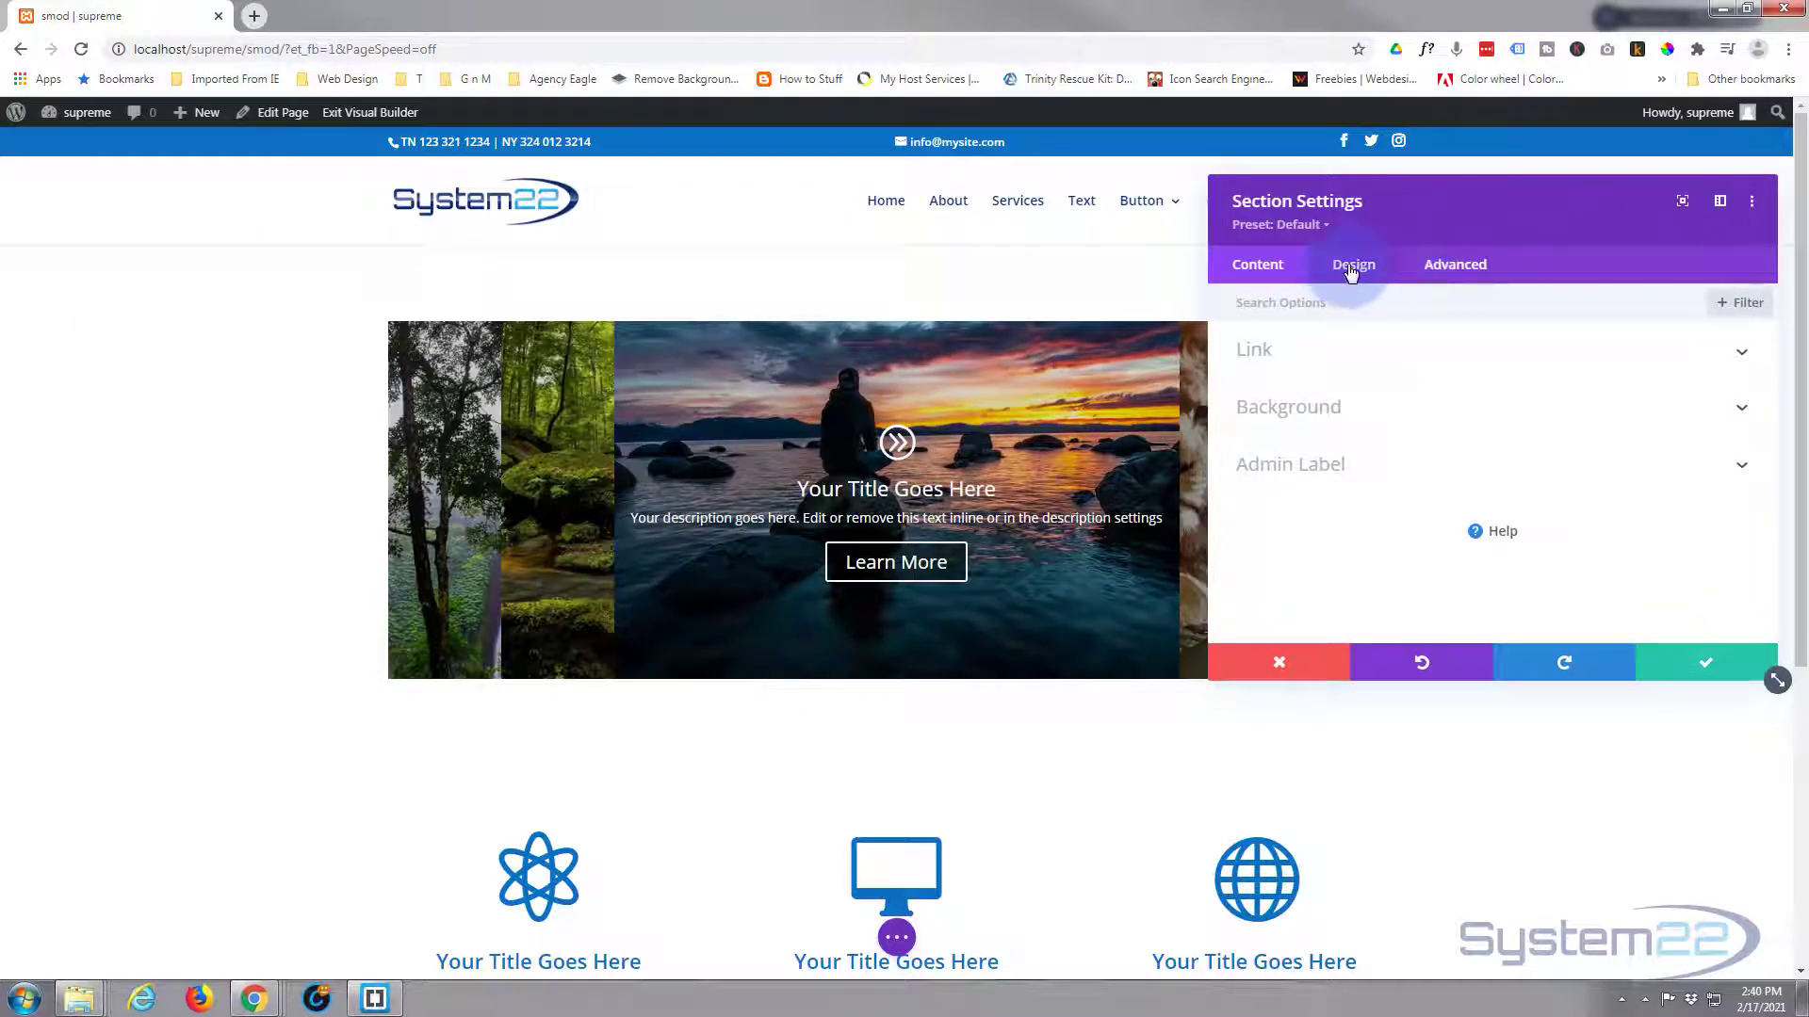
pyautogui.click(1351, 269)
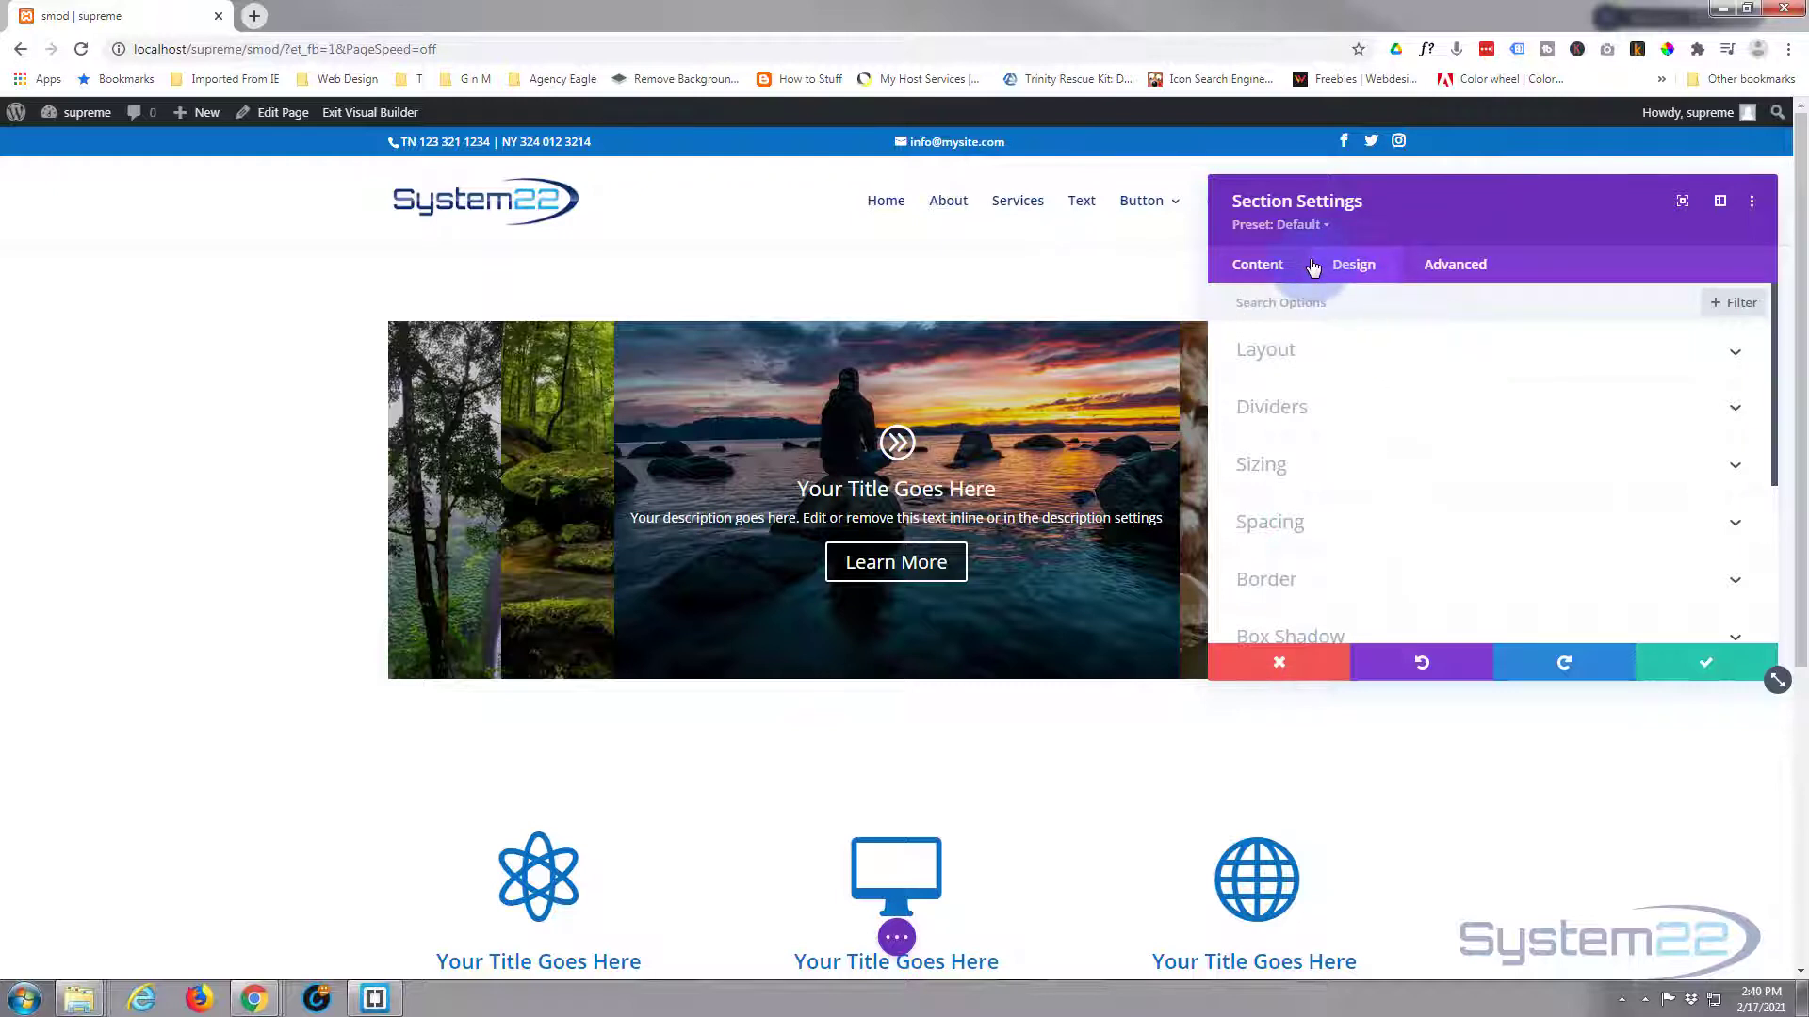
pyautogui.click(1379, 523)
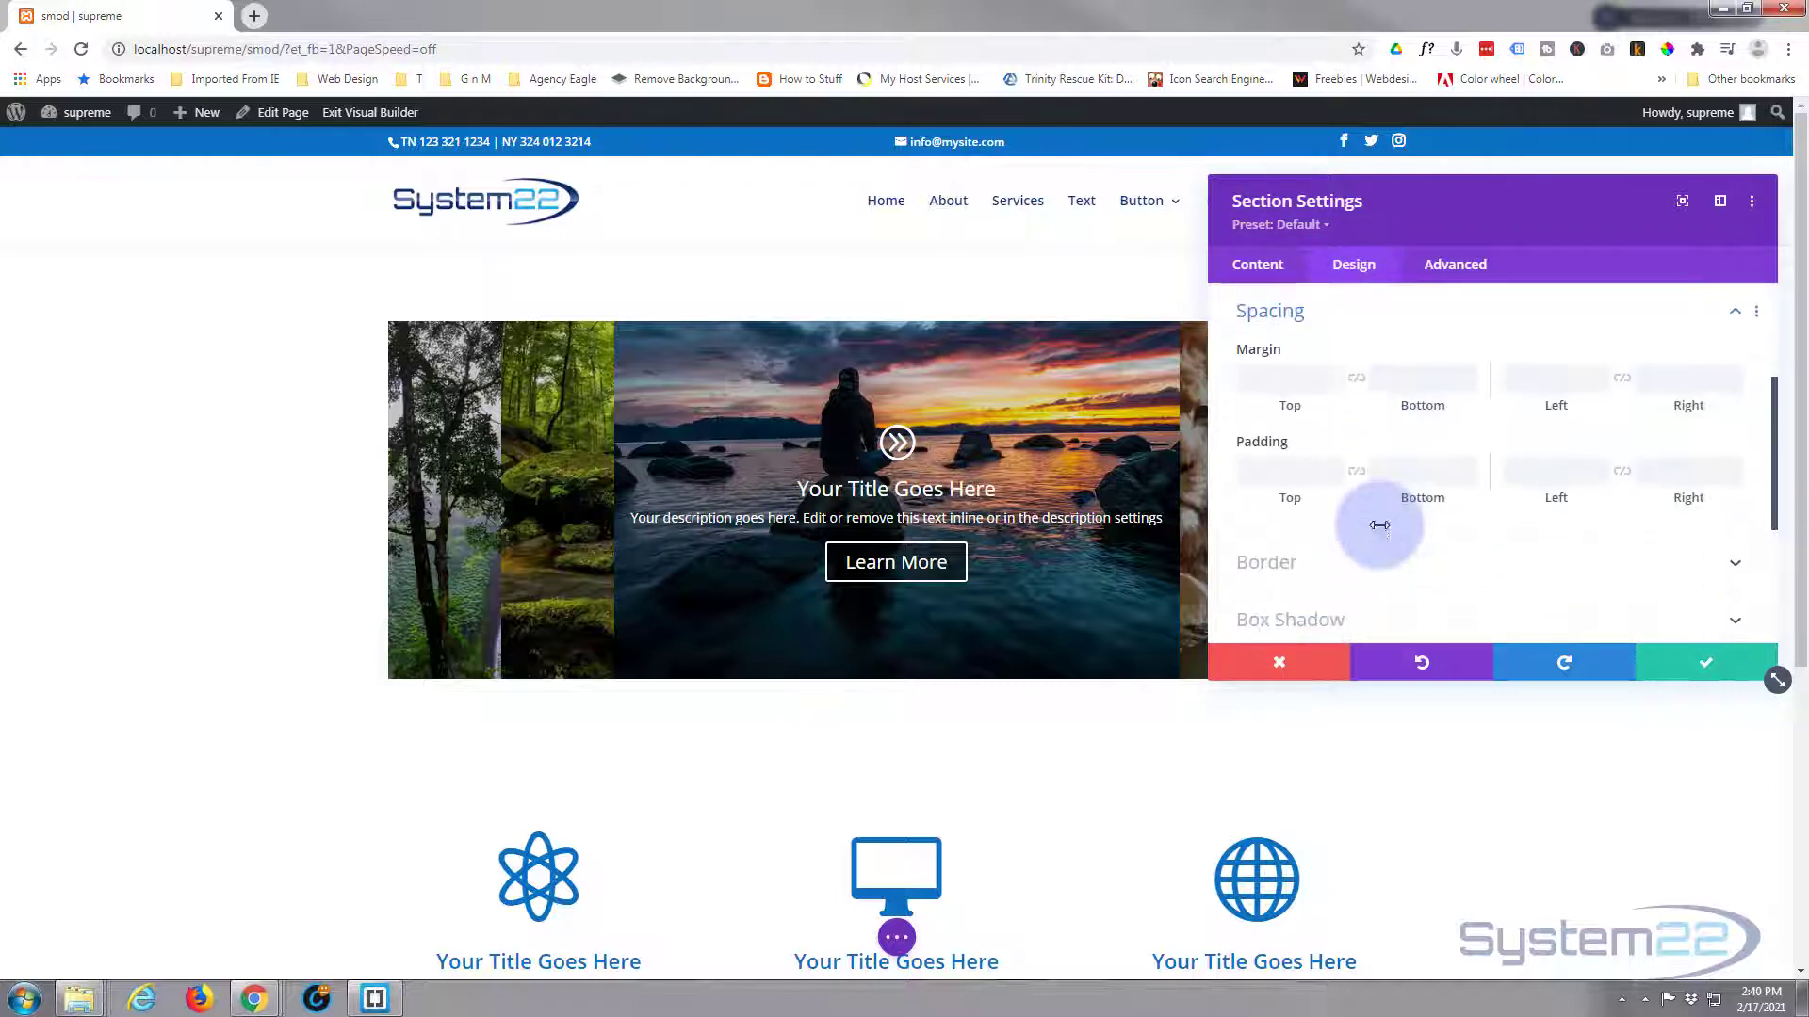
pyautogui.click(1300, 471)
pyautogui.write('0px')
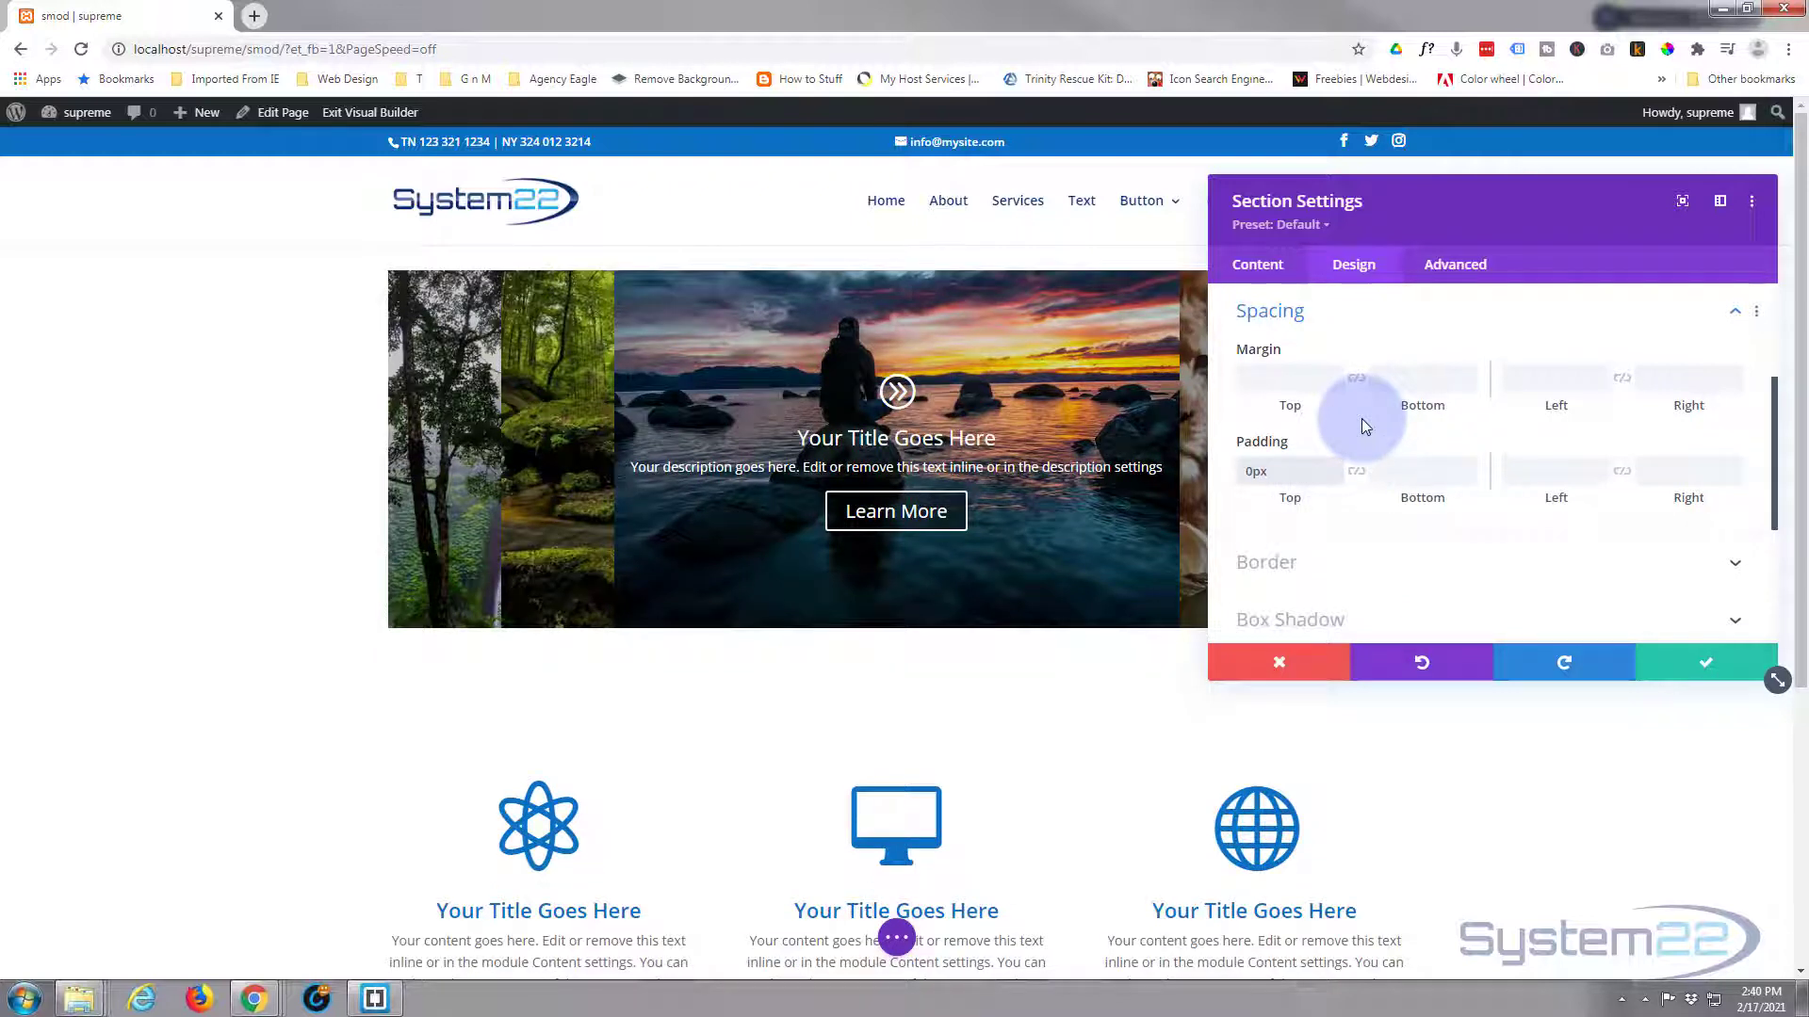
pyautogui.click(1357, 473)
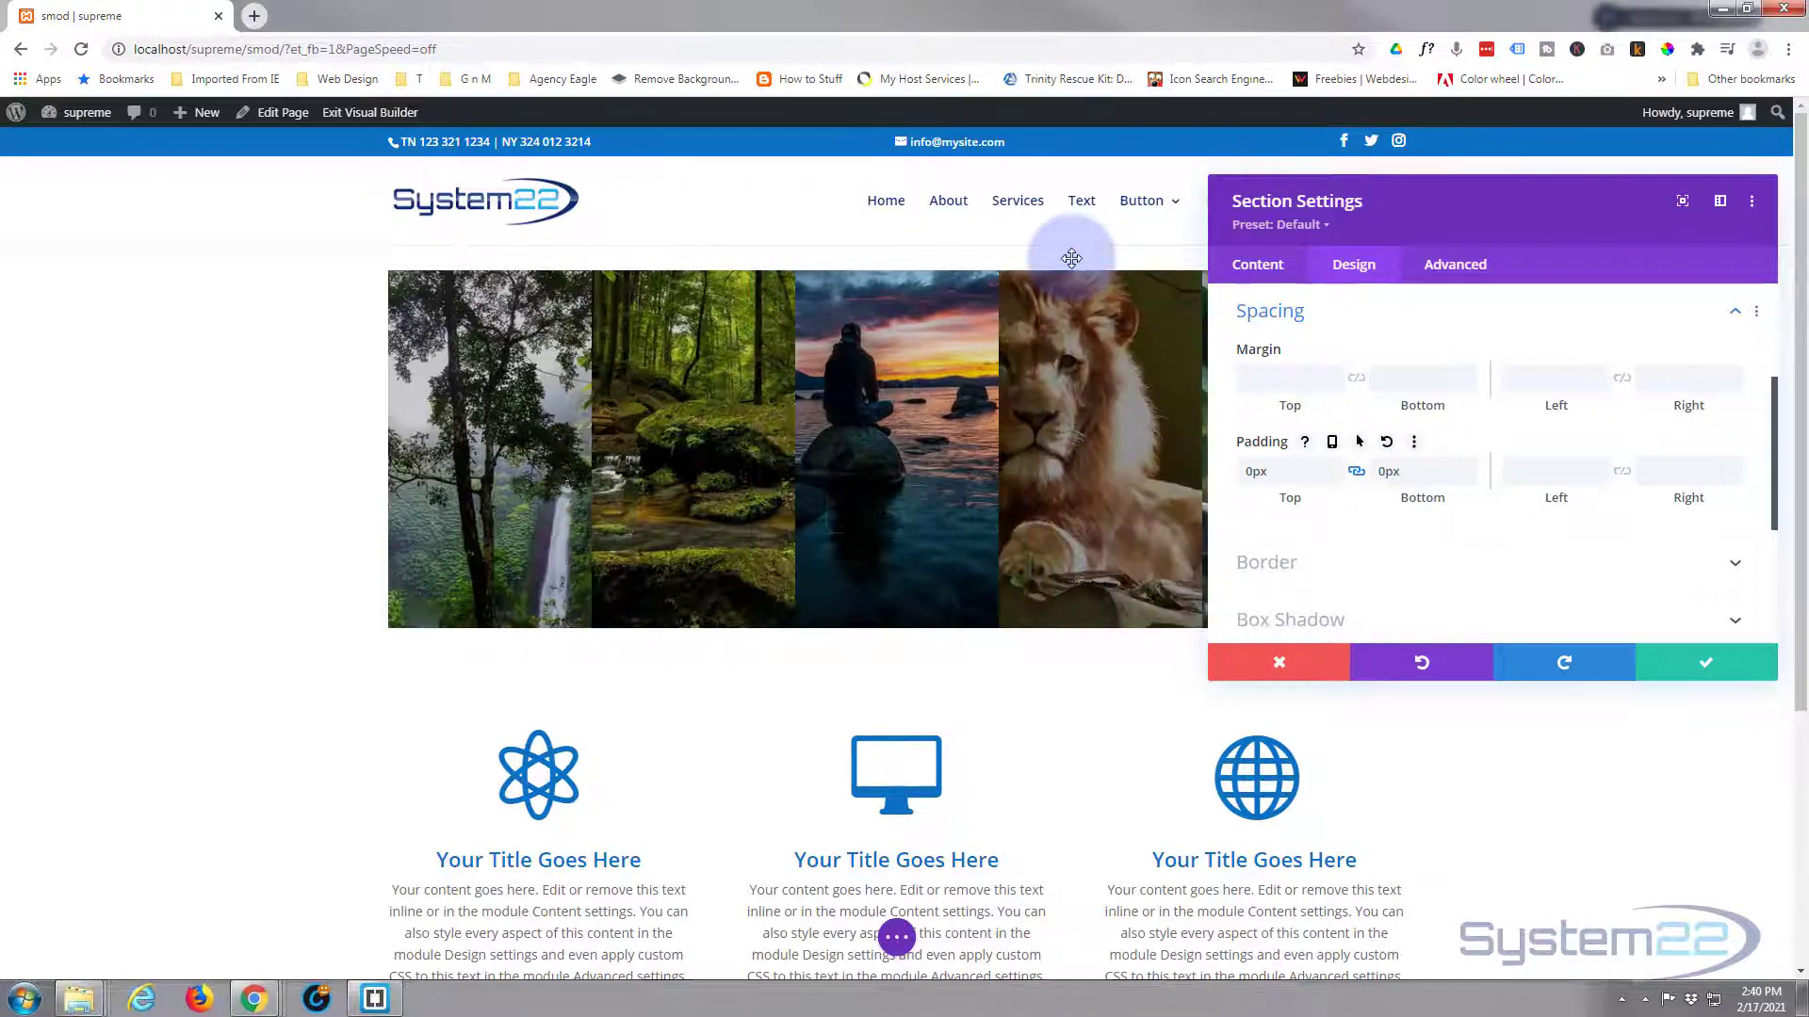
pyautogui.click(1707, 664)
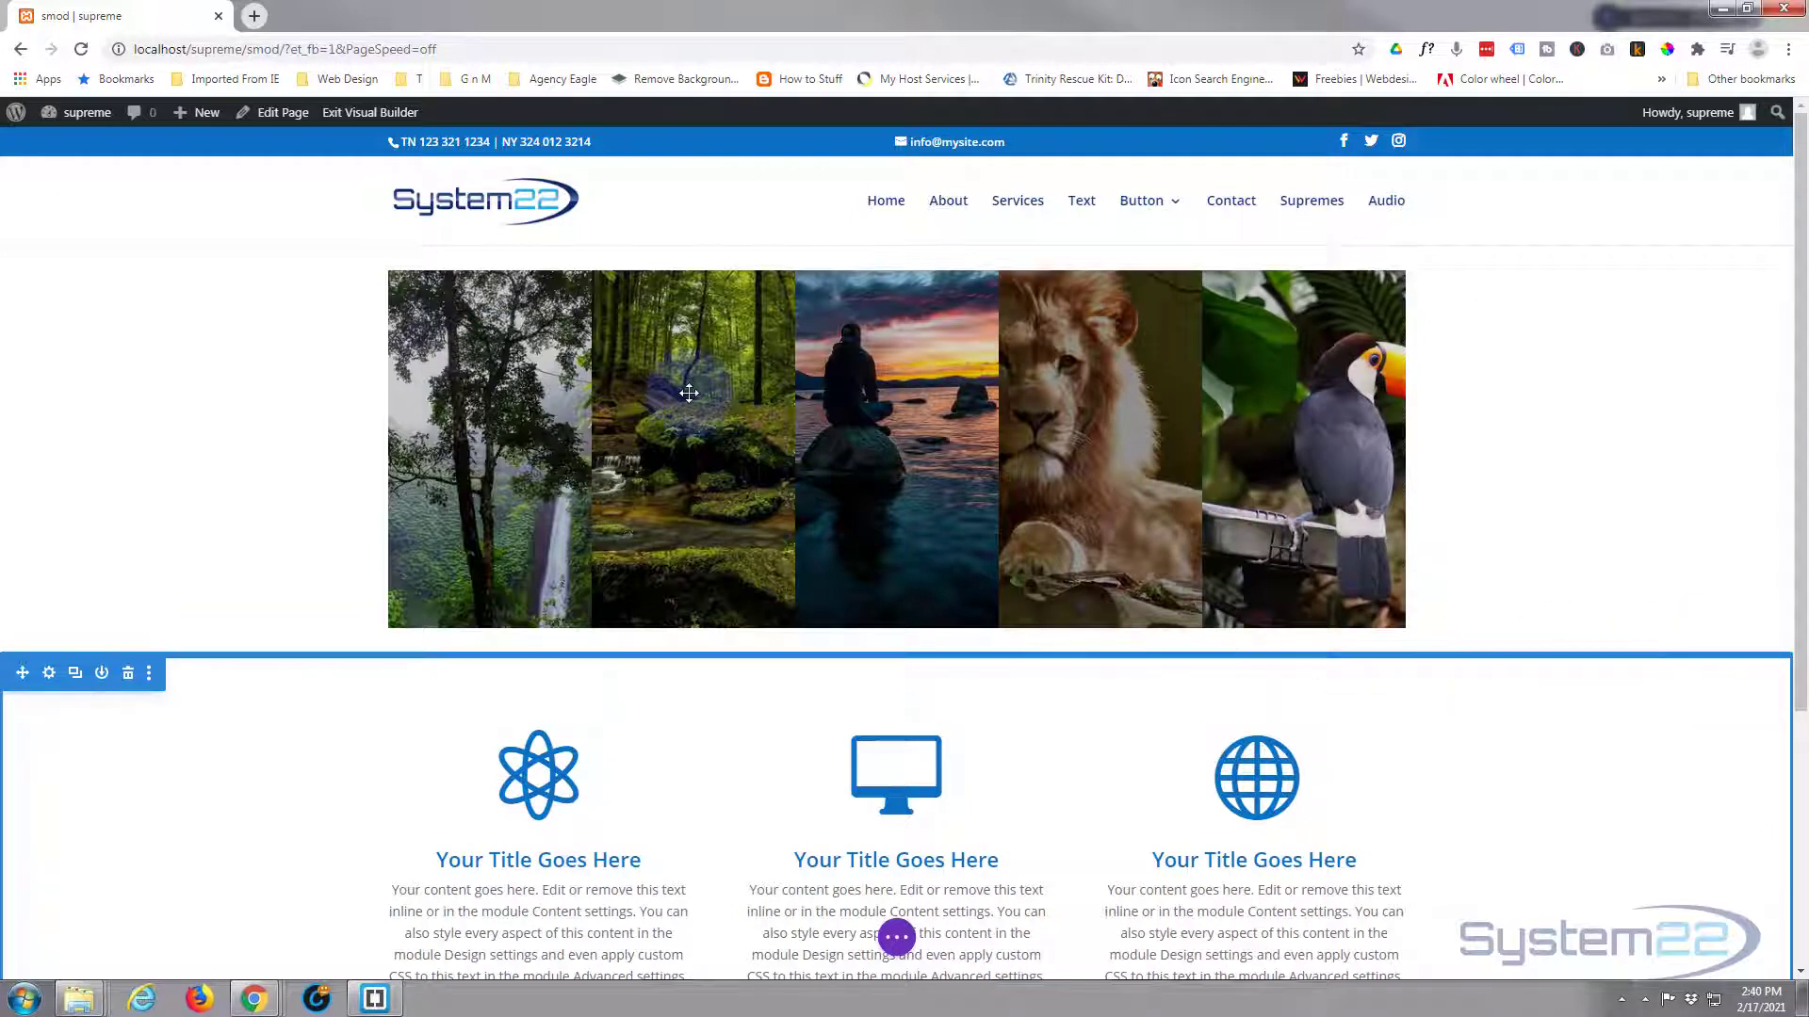
# - In Row Settings > Spacing, set padding top to 0 and link bottom padding to match
pyautogui.click(520, 356)
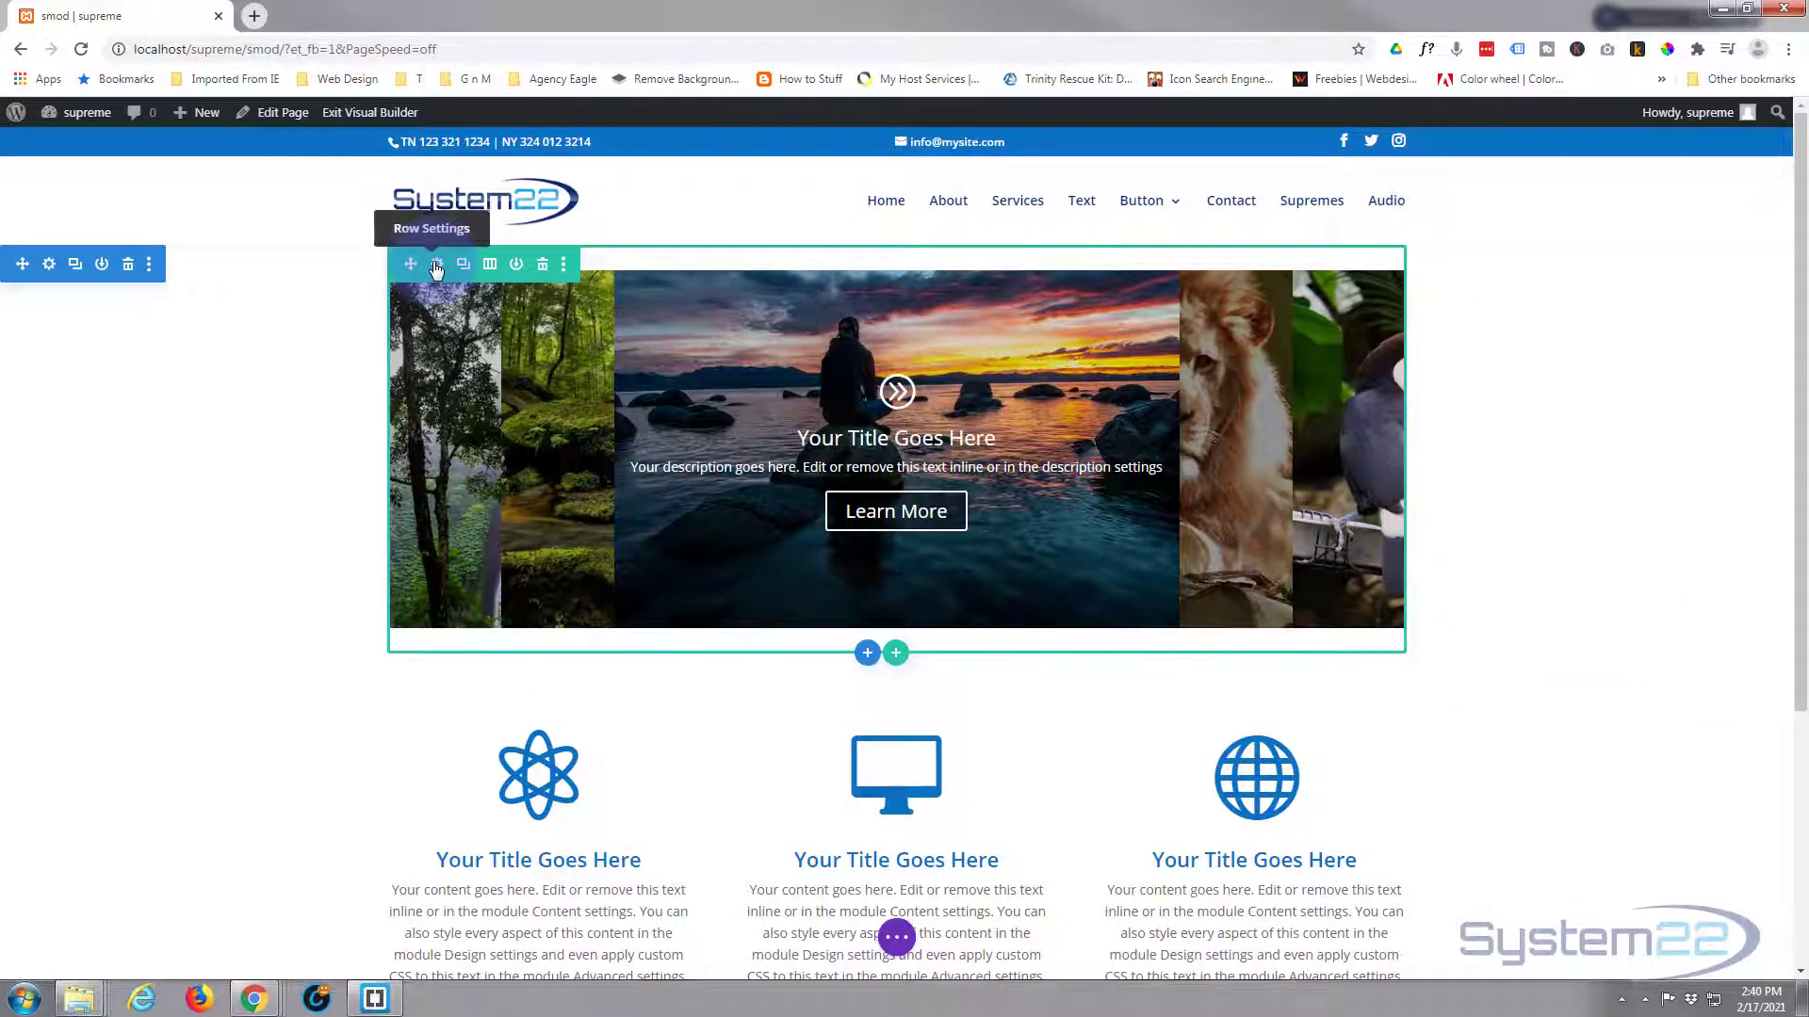
pyautogui.click(436, 265)
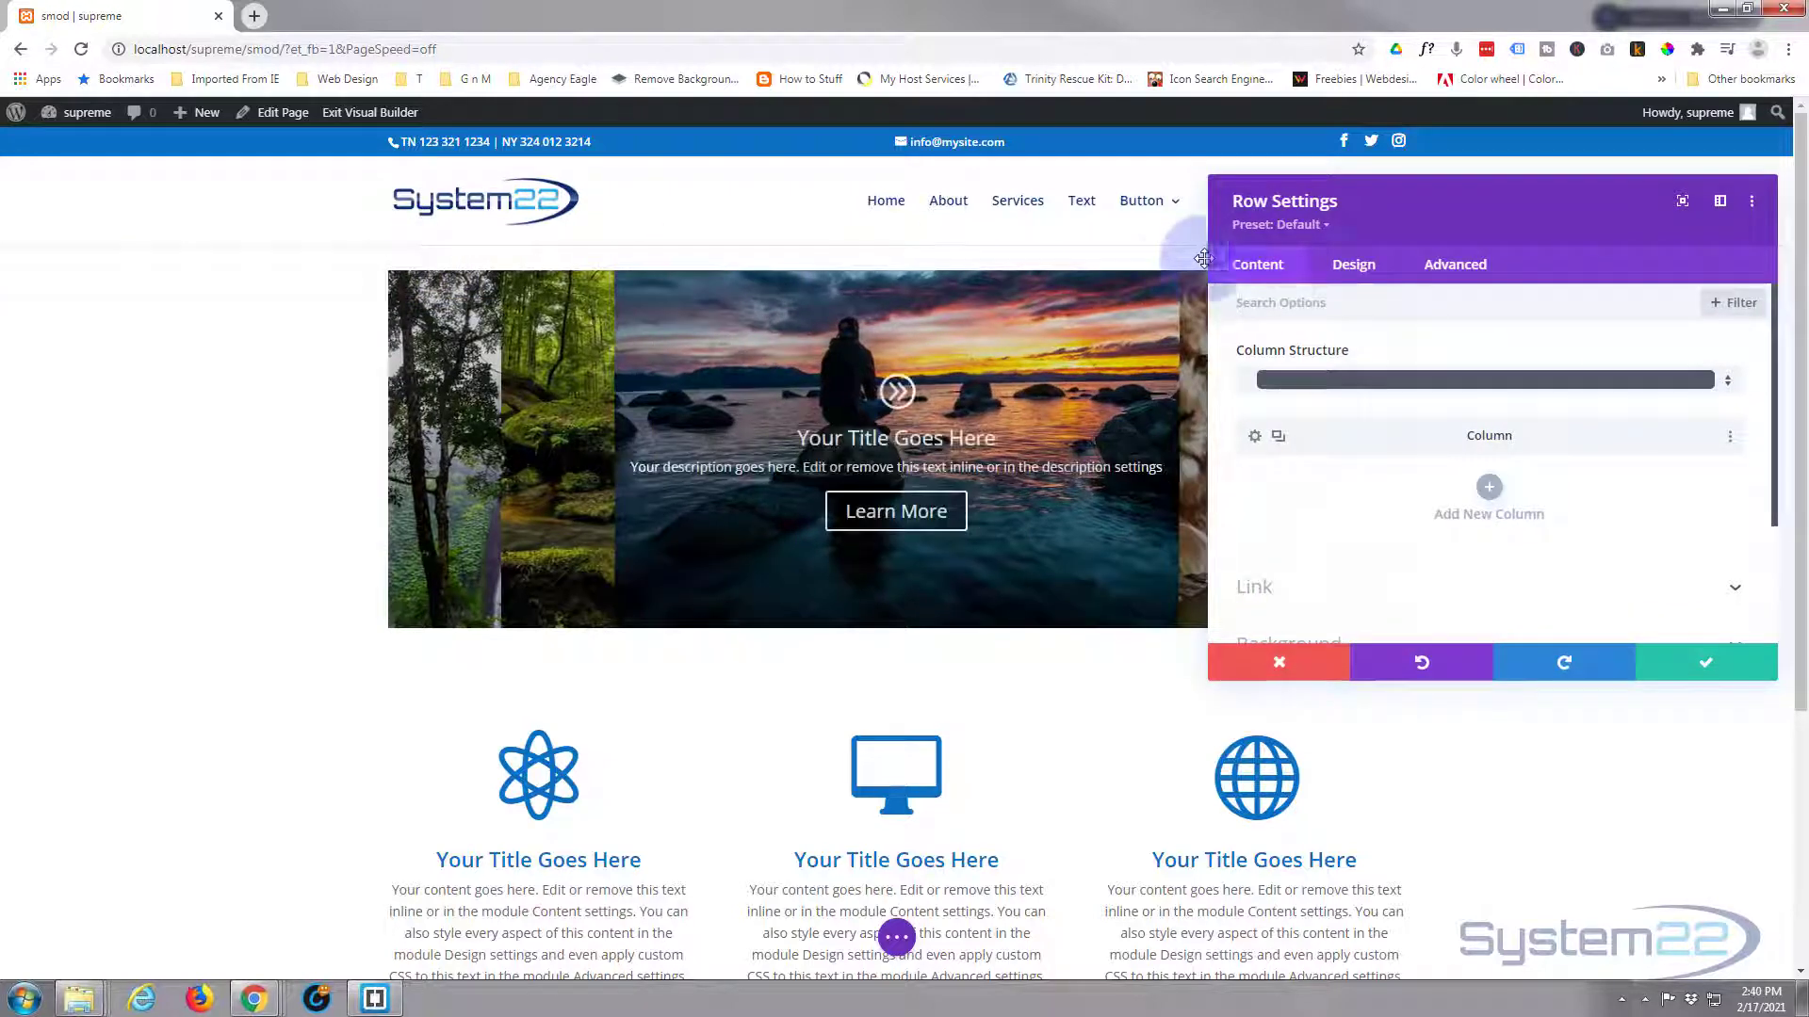
pyautogui.click(1359, 273)
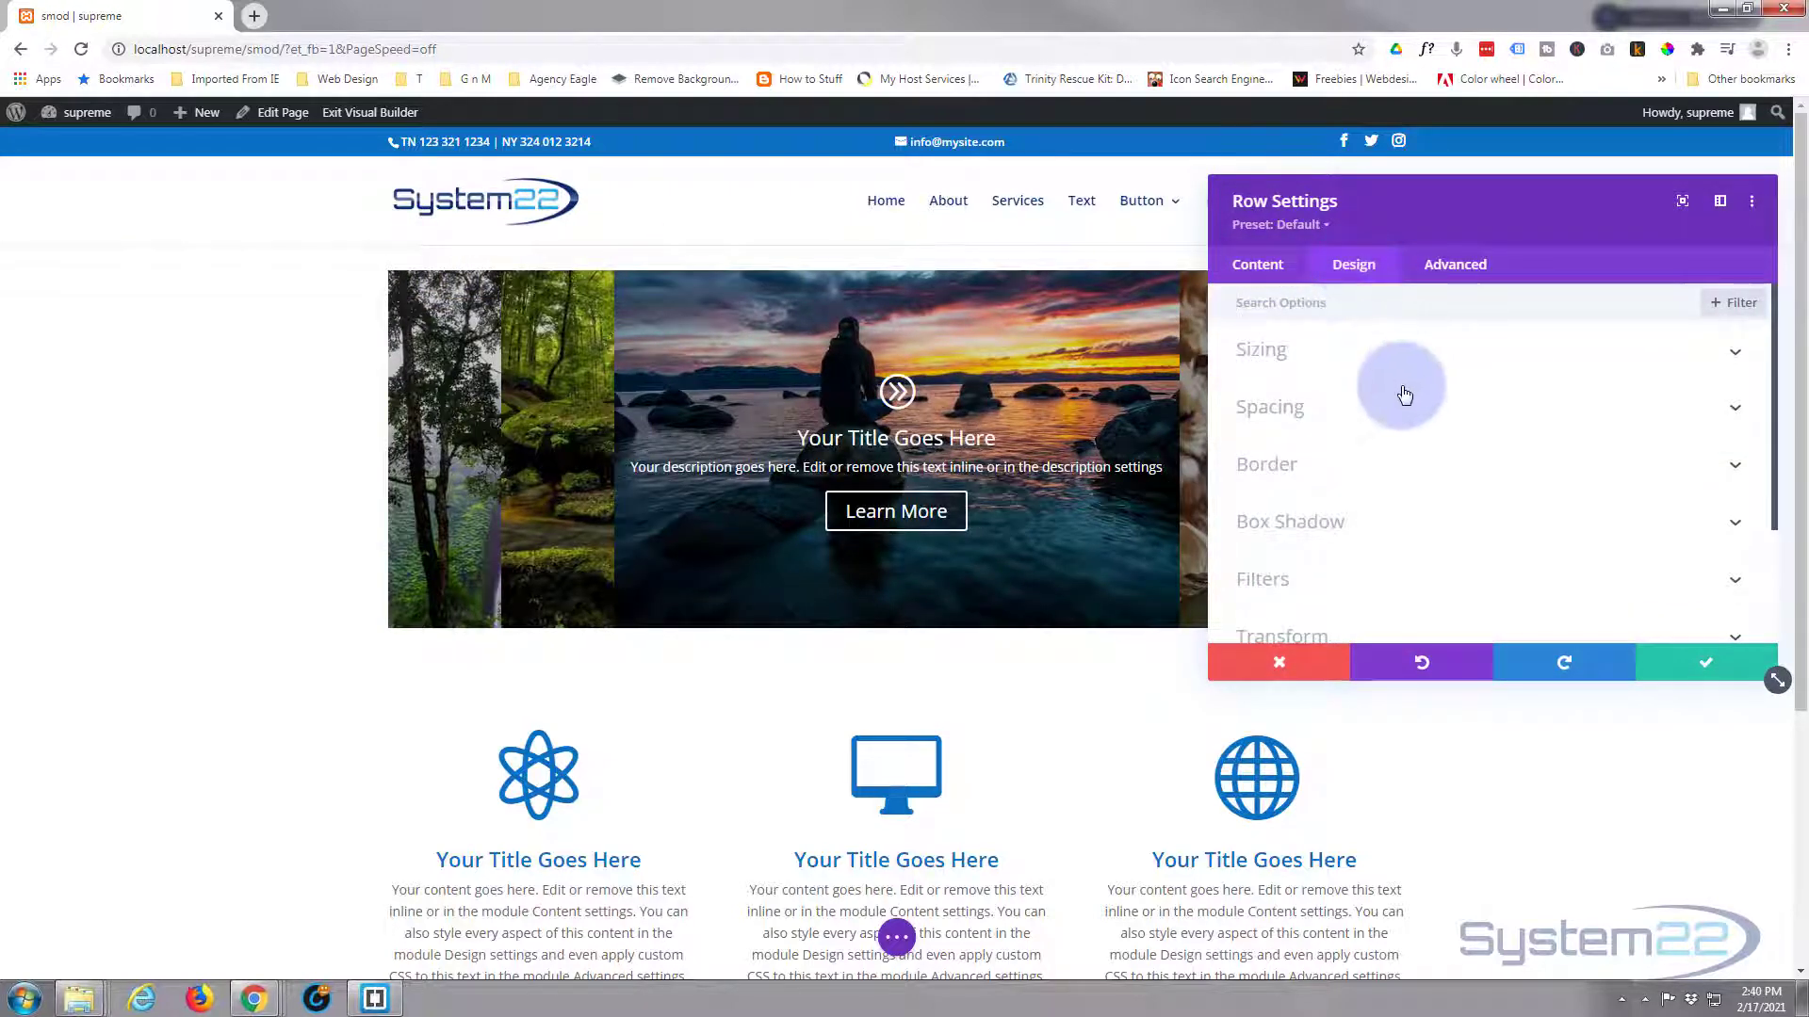
pyautogui.click(1385, 413)
pyautogui.click(1294, 473)
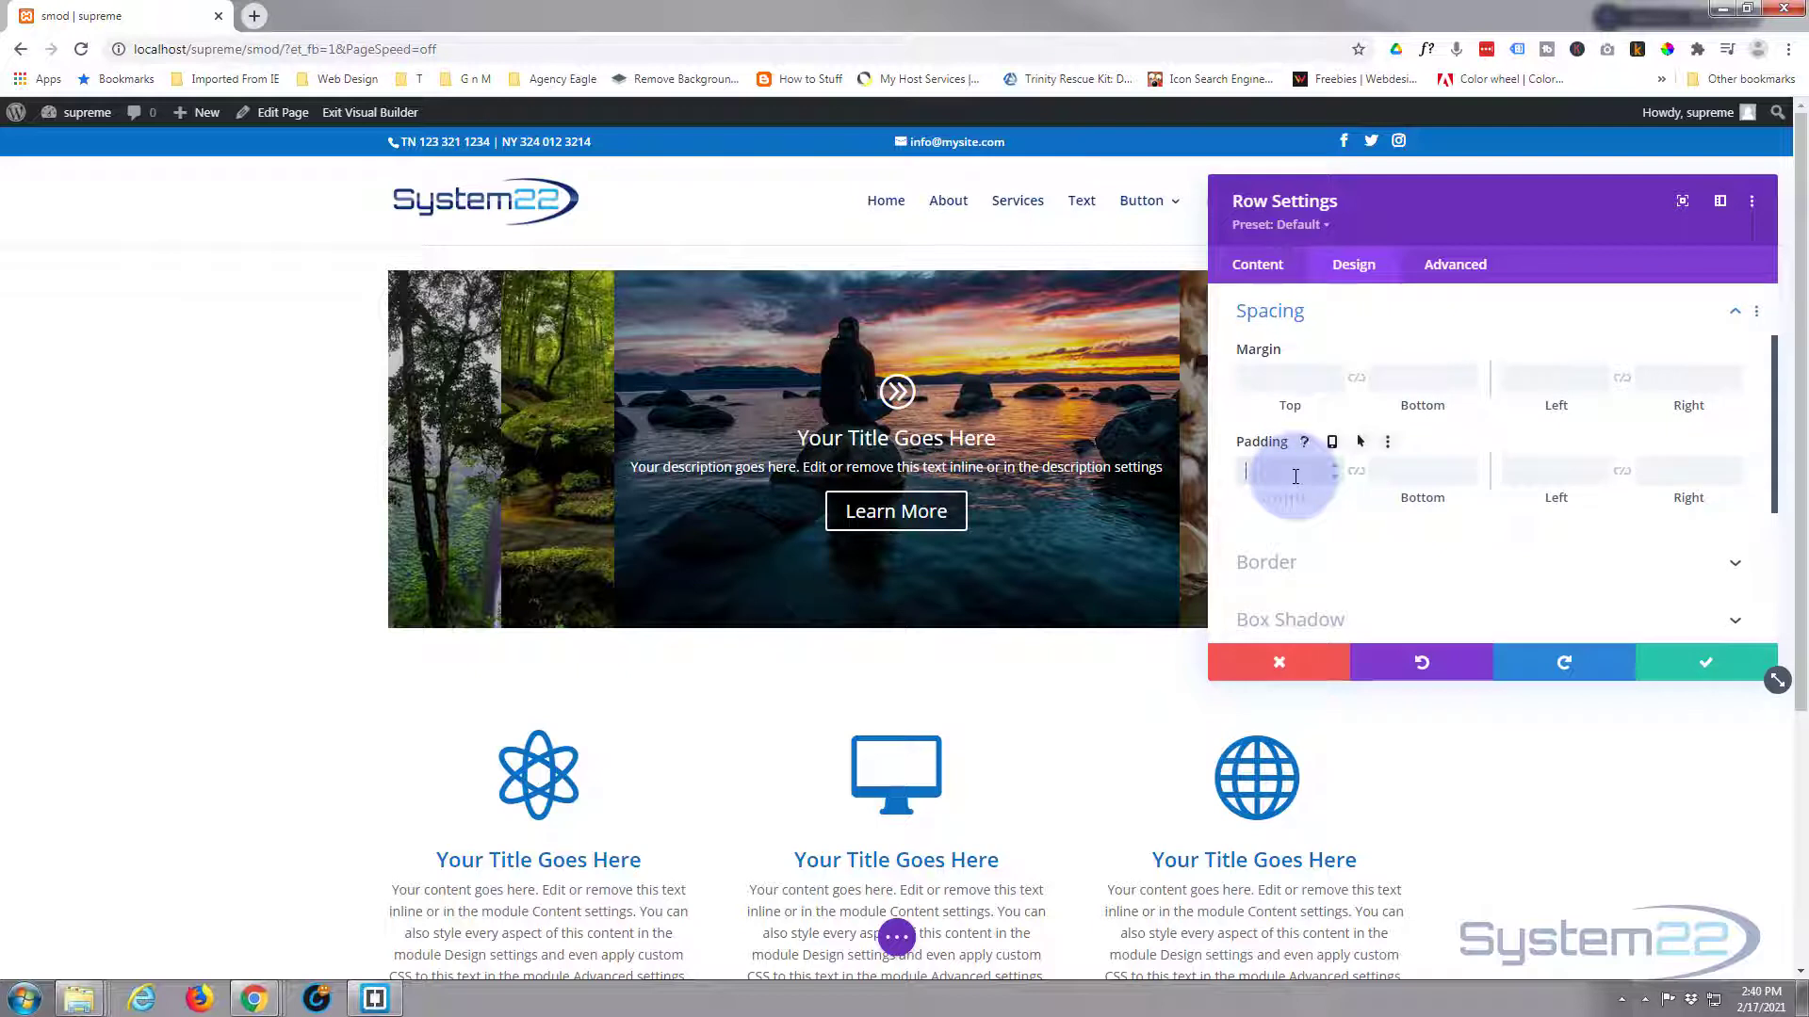
pyautogui.write('0')
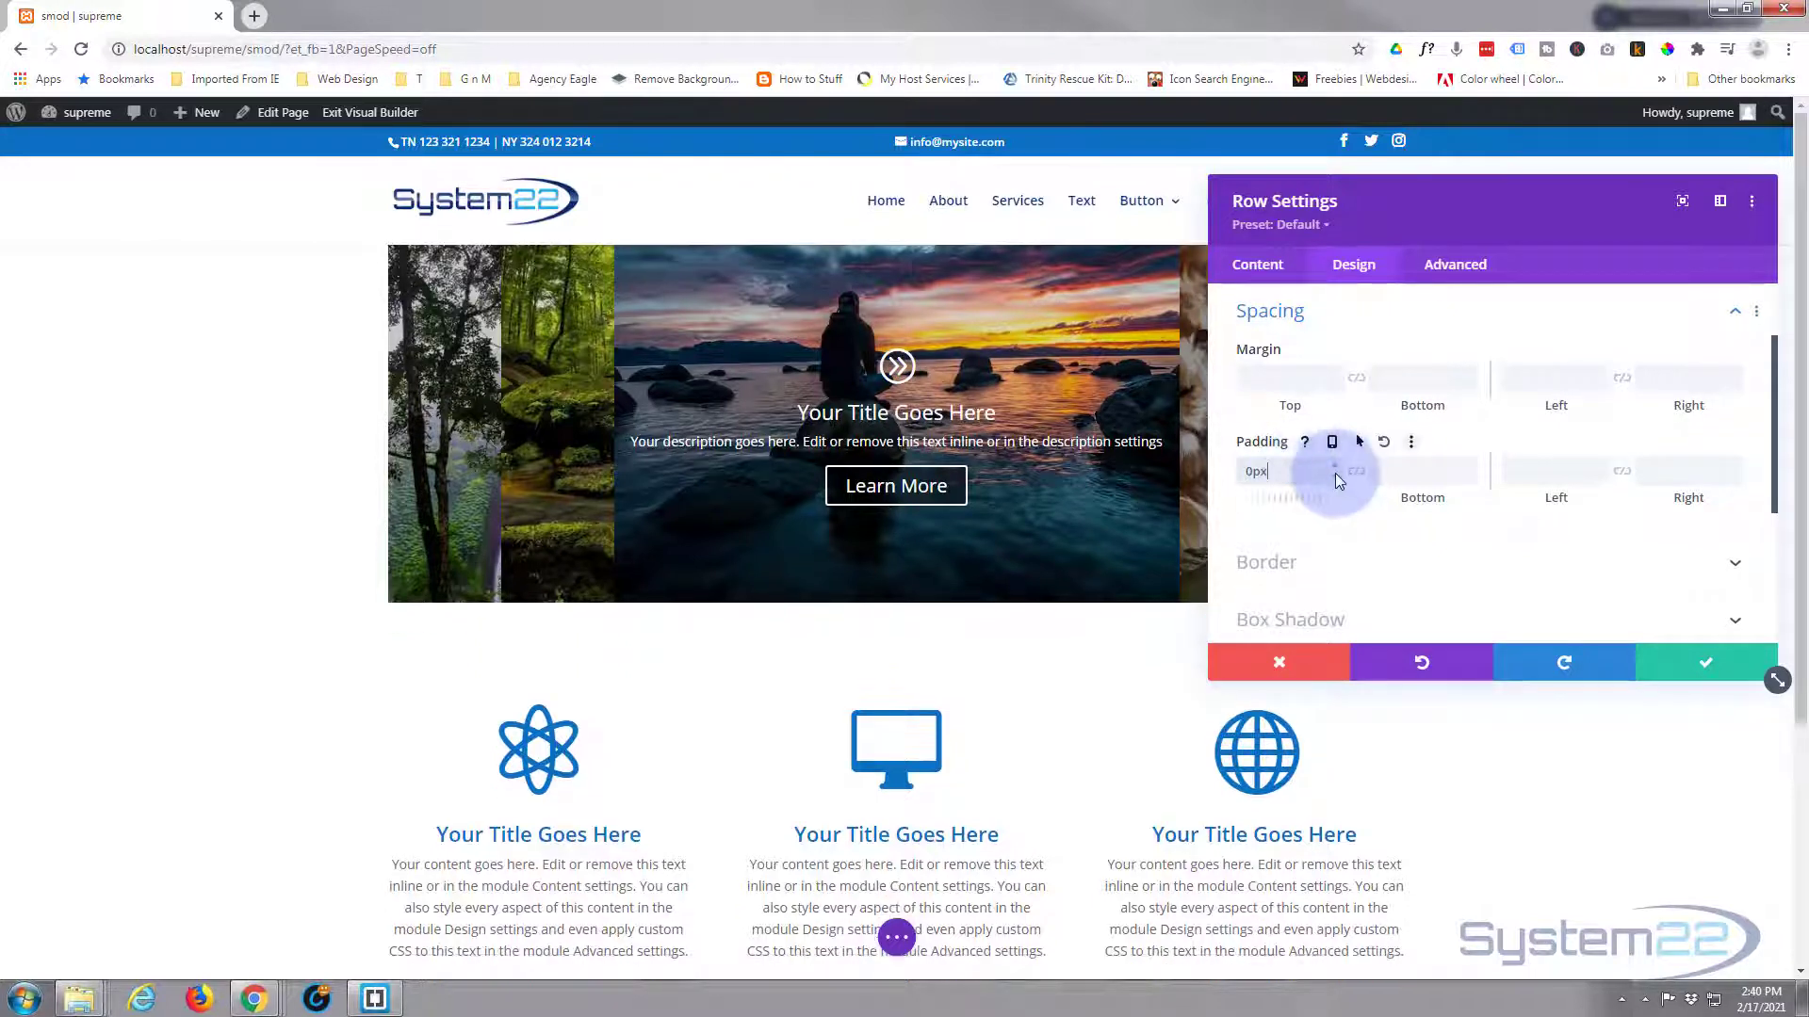
pyautogui.click(1354, 472)
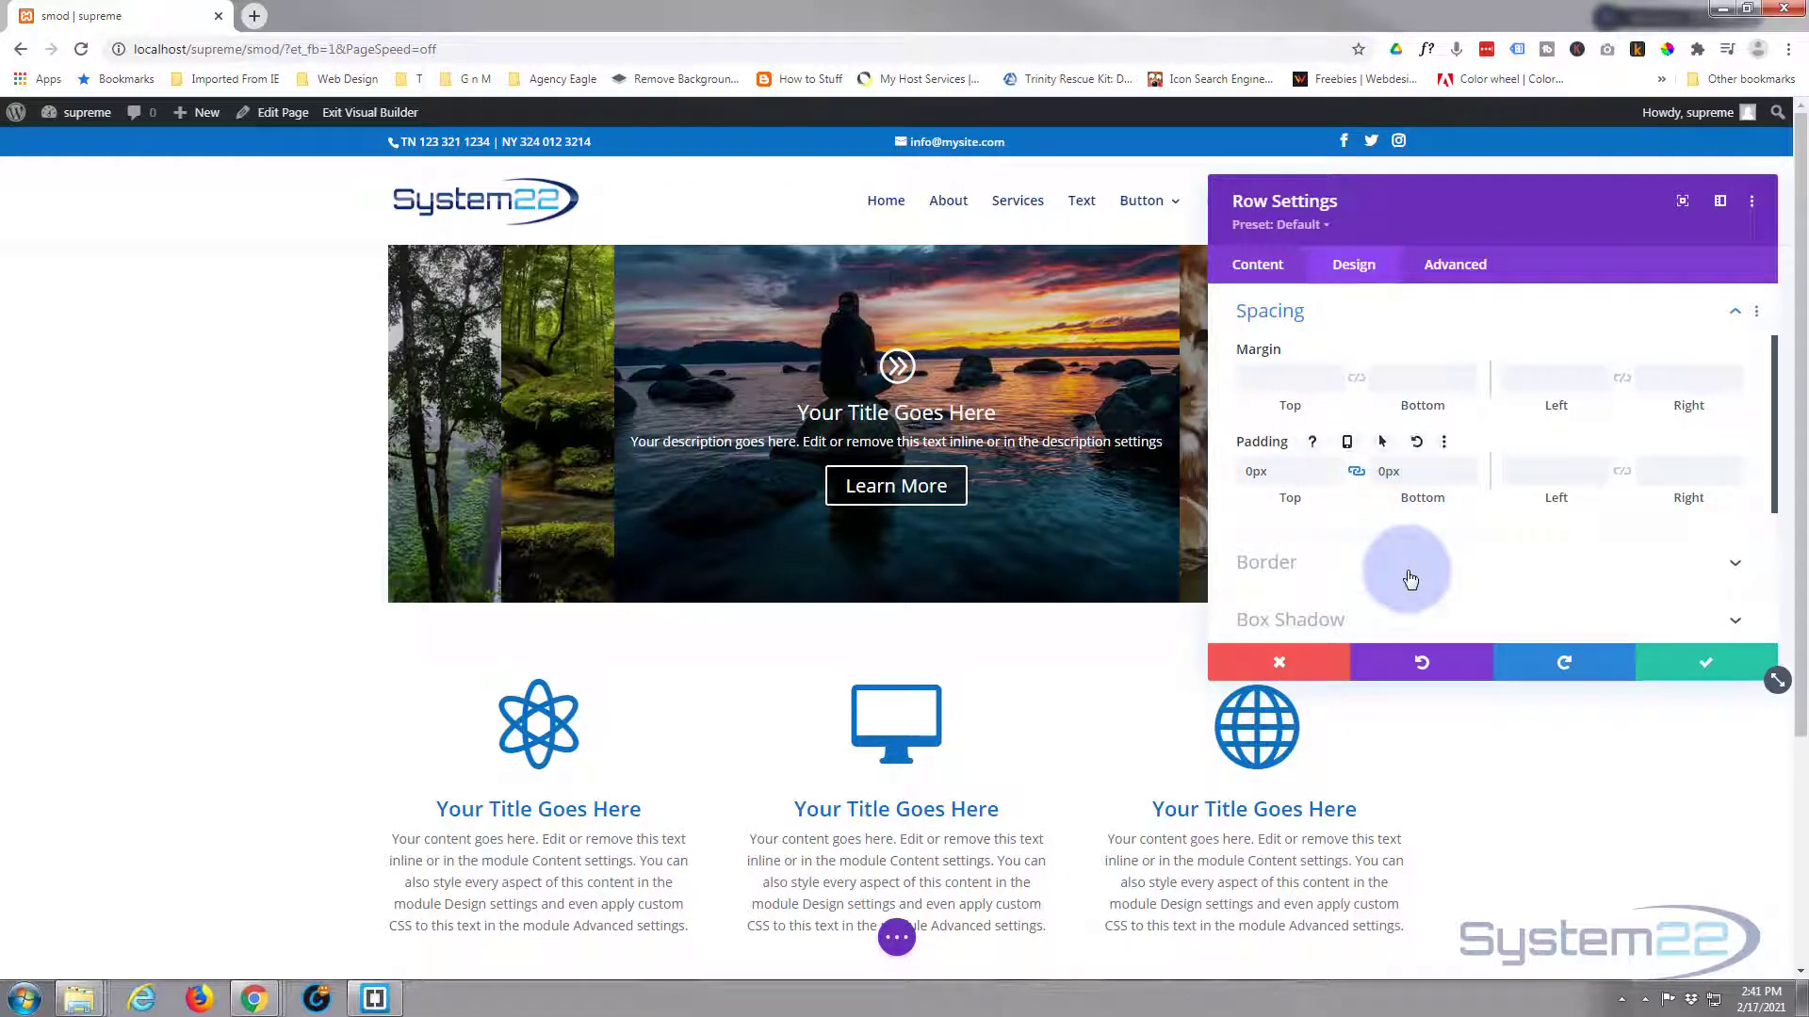
# - Set the row's Width and Max Width to 100% under Sizing and save the row
pyautogui.click(1372, 310)
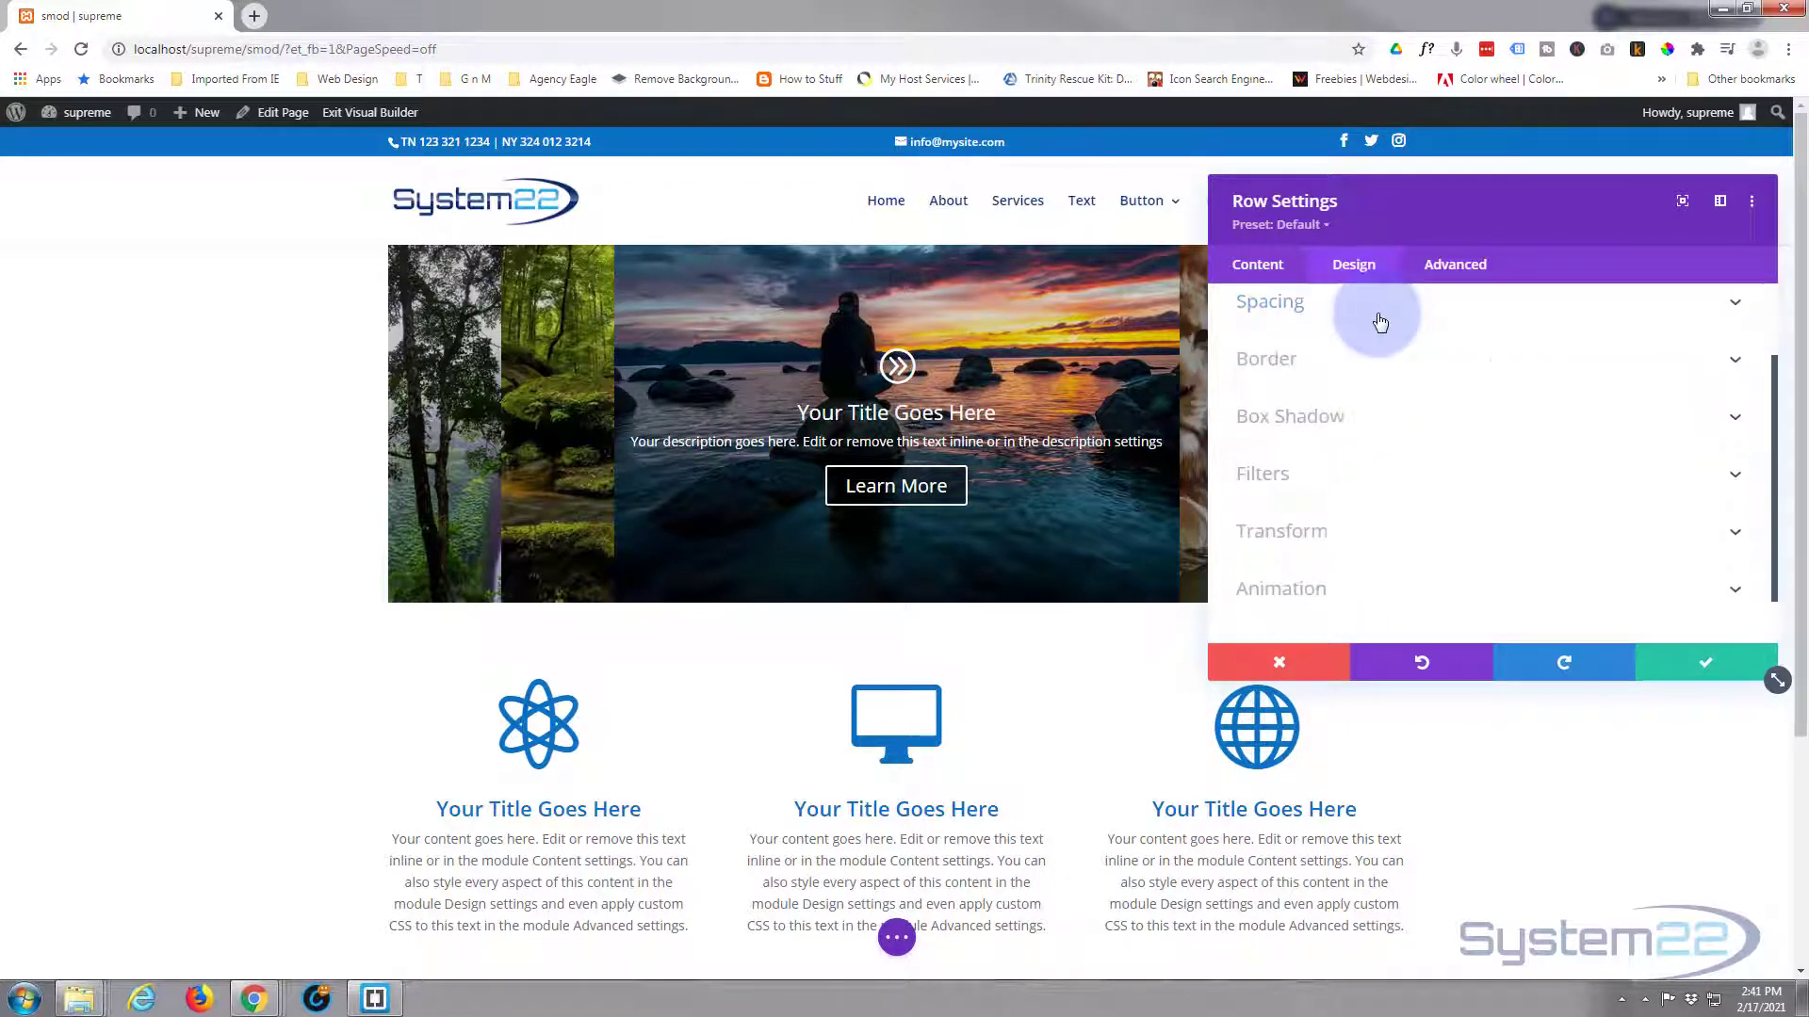
pyautogui.scroll(2, 1363, 447)
pyautogui.click(1352, 357)
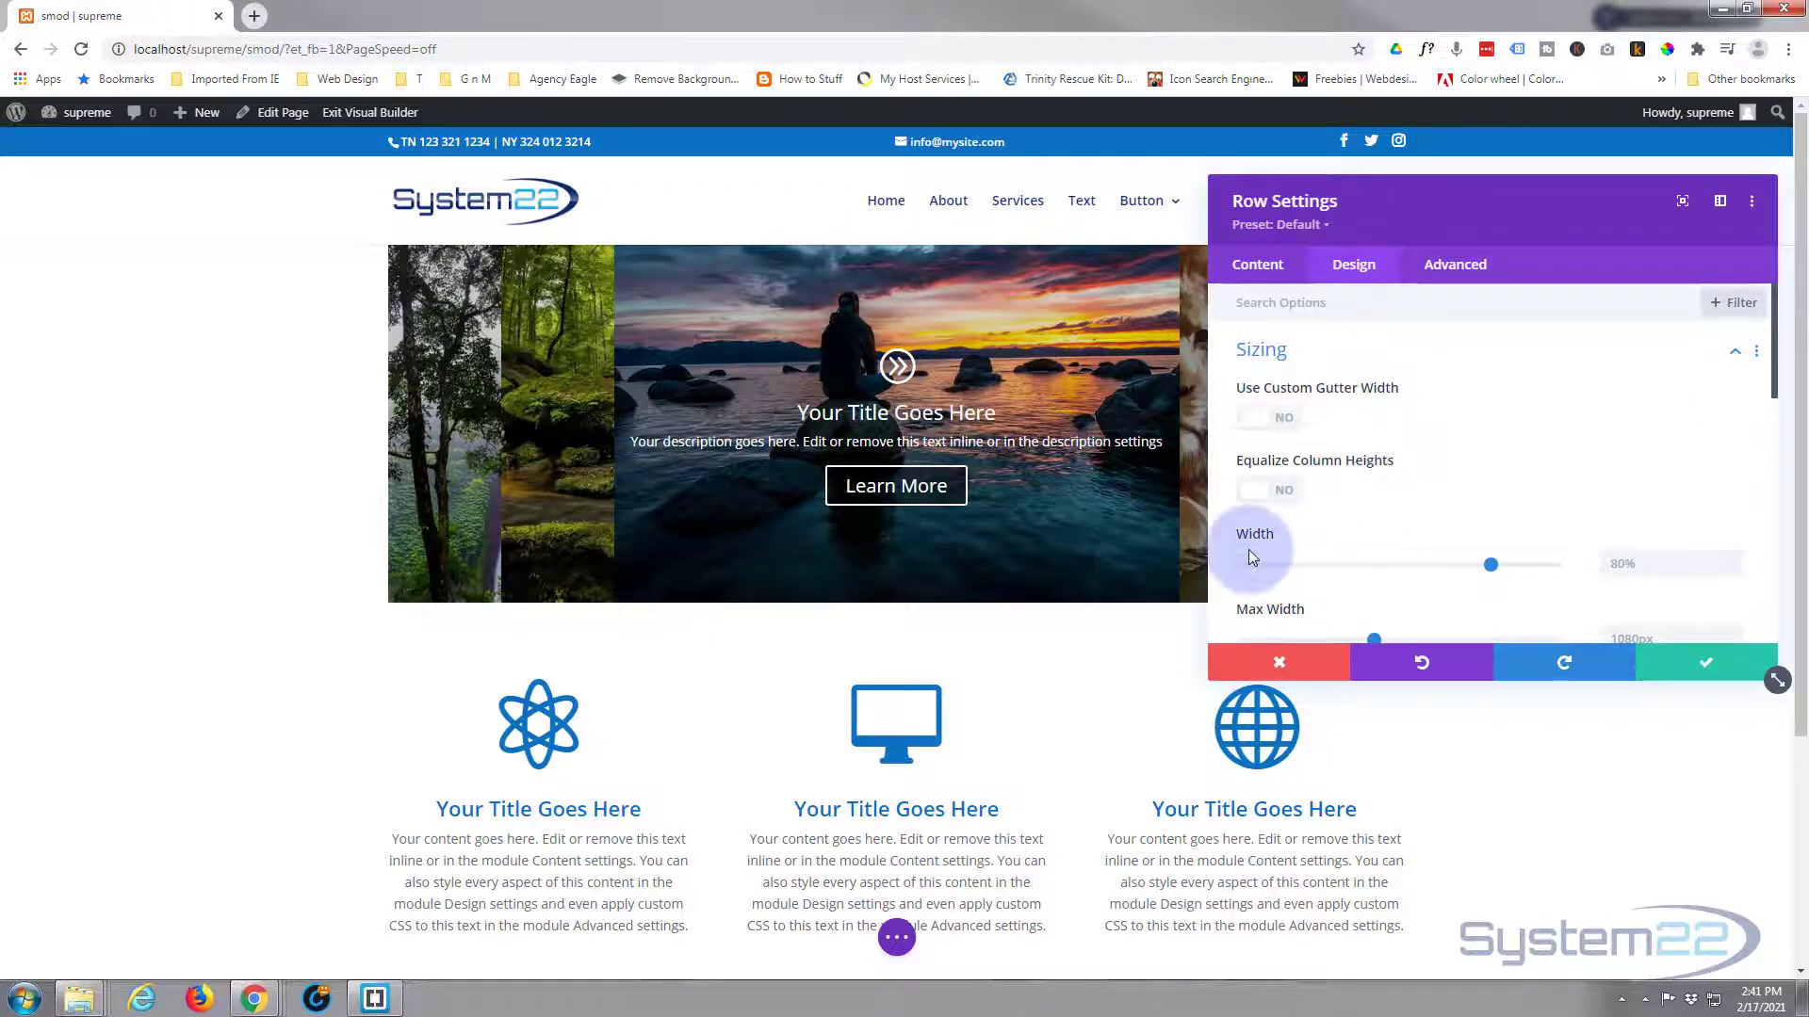
pyautogui.moveTo(1491, 563); pyautogui.dragTo(1560, 561)
pyautogui.click(1621, 562)
pyautogui.tripleClick(1620, 562)
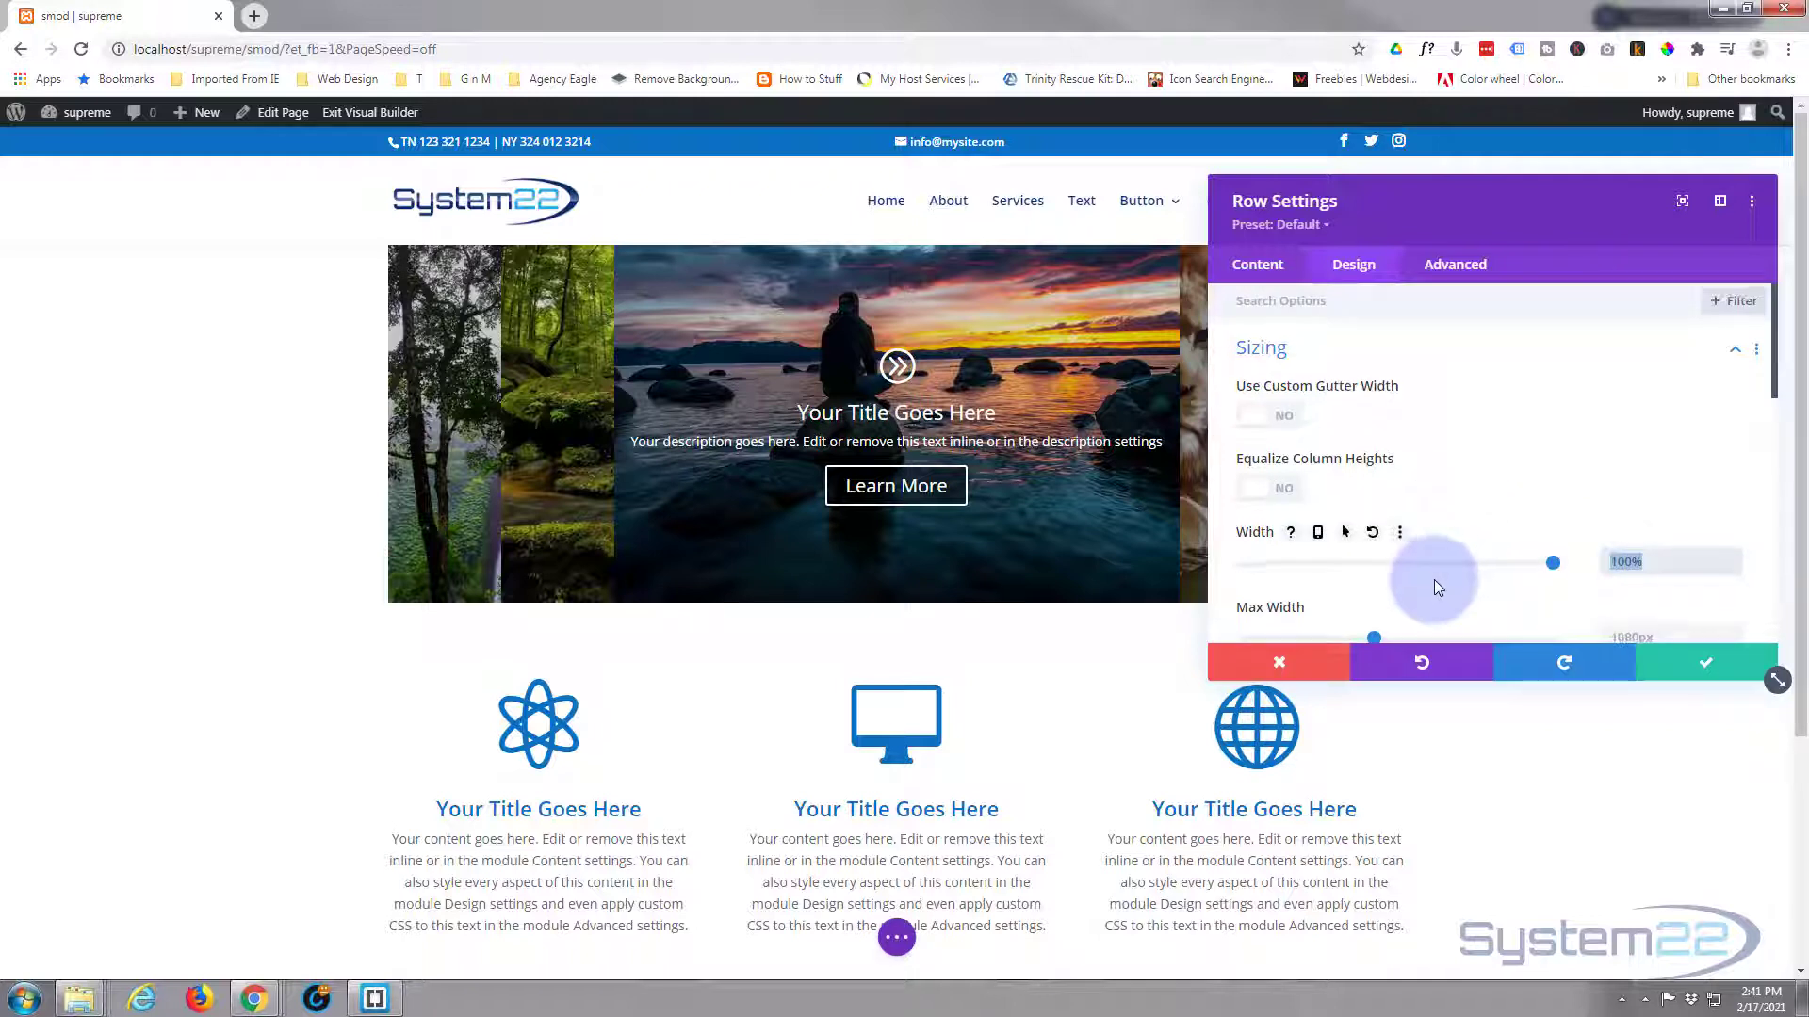
pyautogui.scroll(-1, 1434, 579)
pyautogui.click(1624, 556)
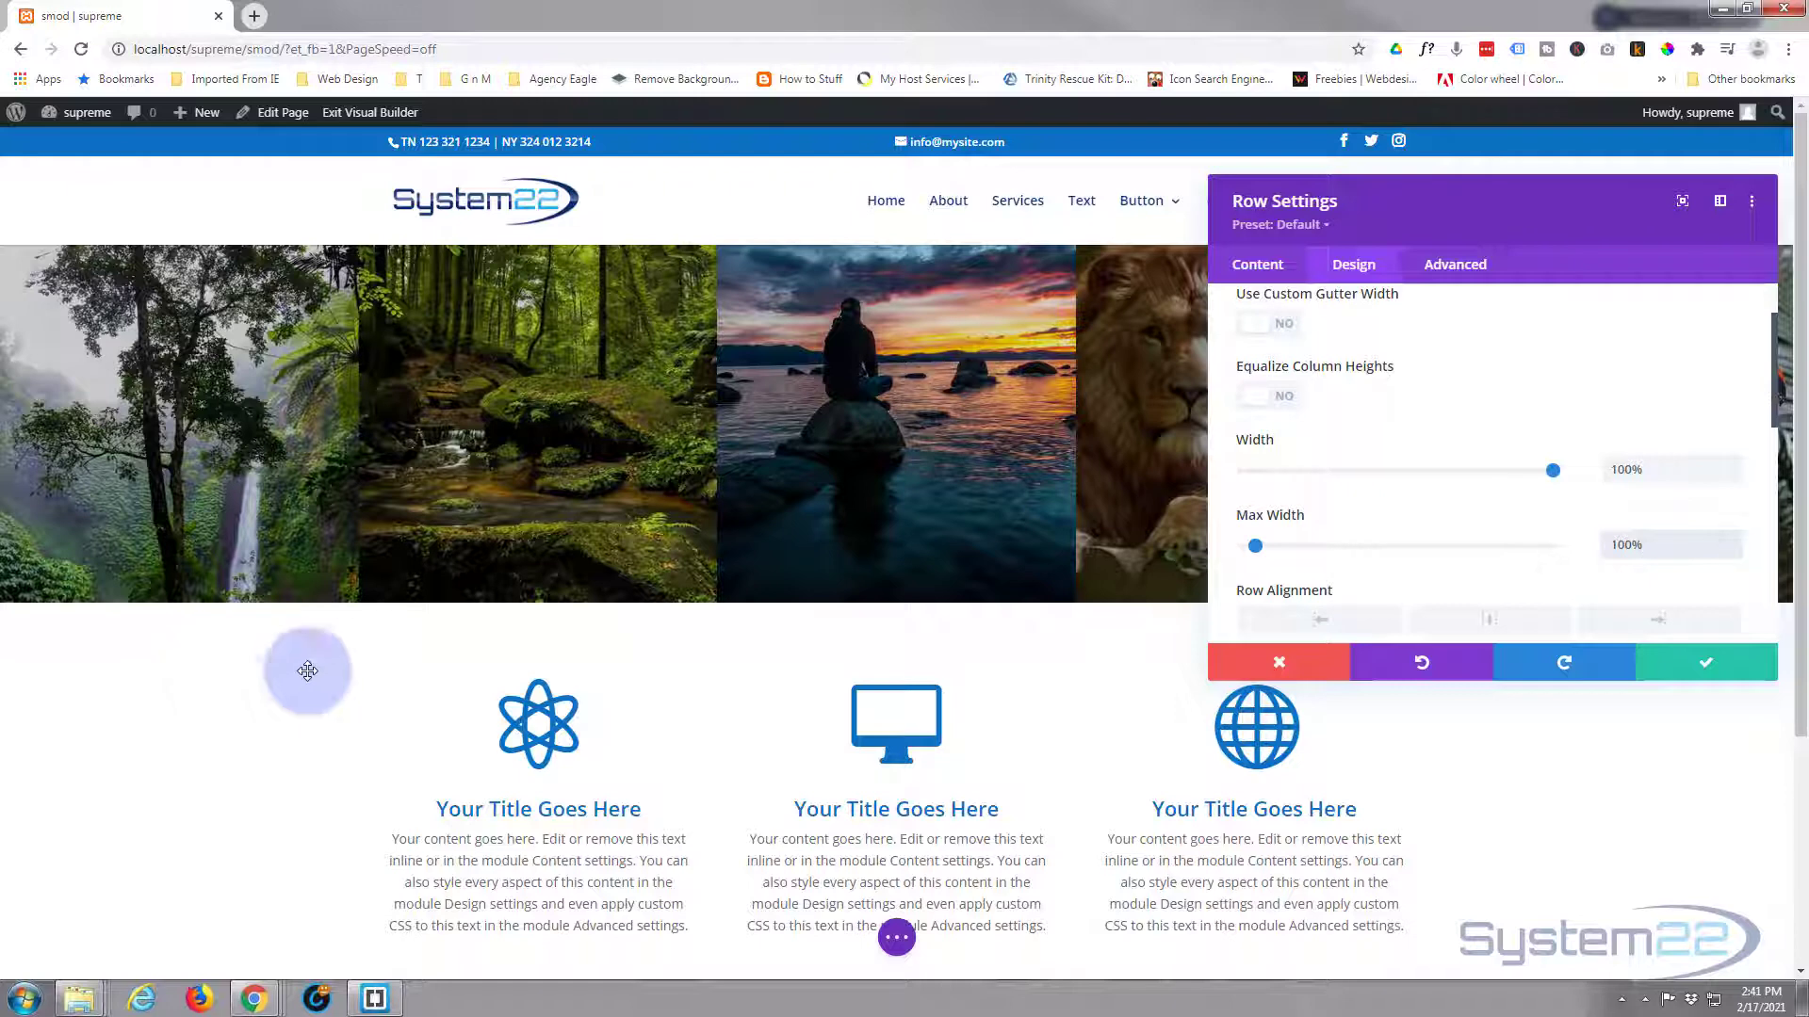
pyautogui.click(1719, 663)
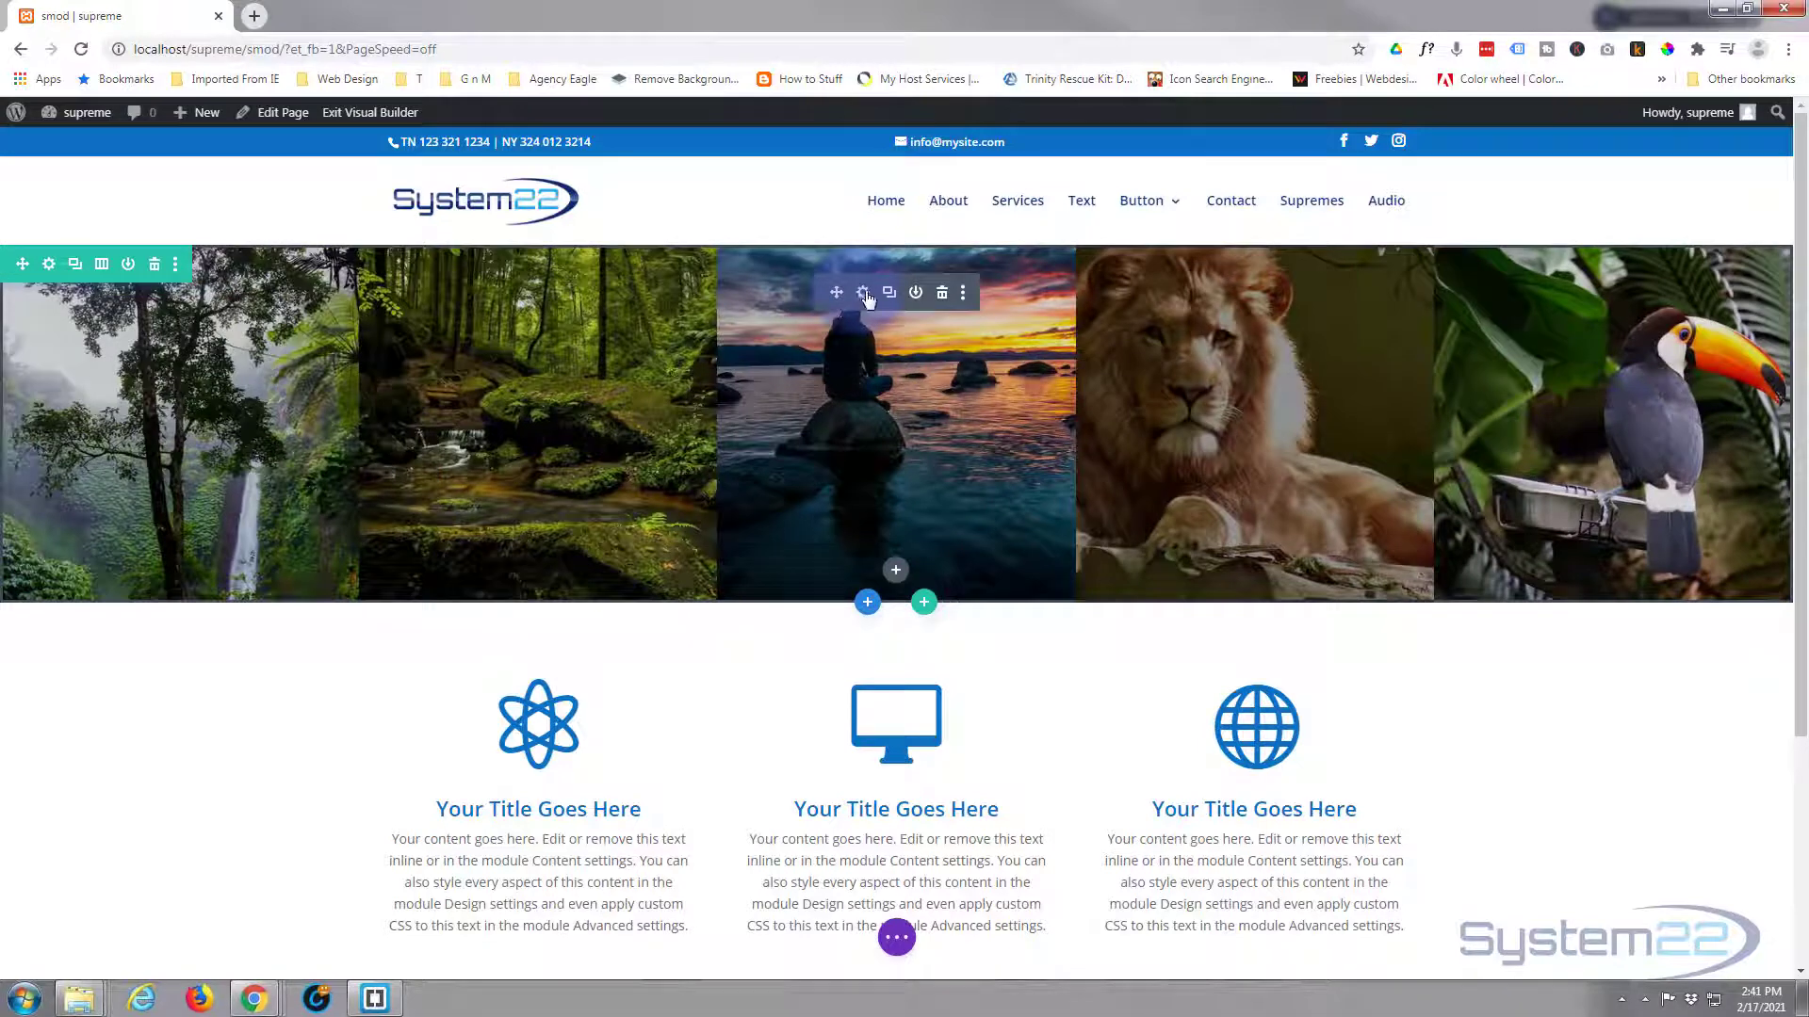
# - Set Accordion Type to By Click and test opening the forest, waterfall and lake panels
pyautogui.click(864, 294)
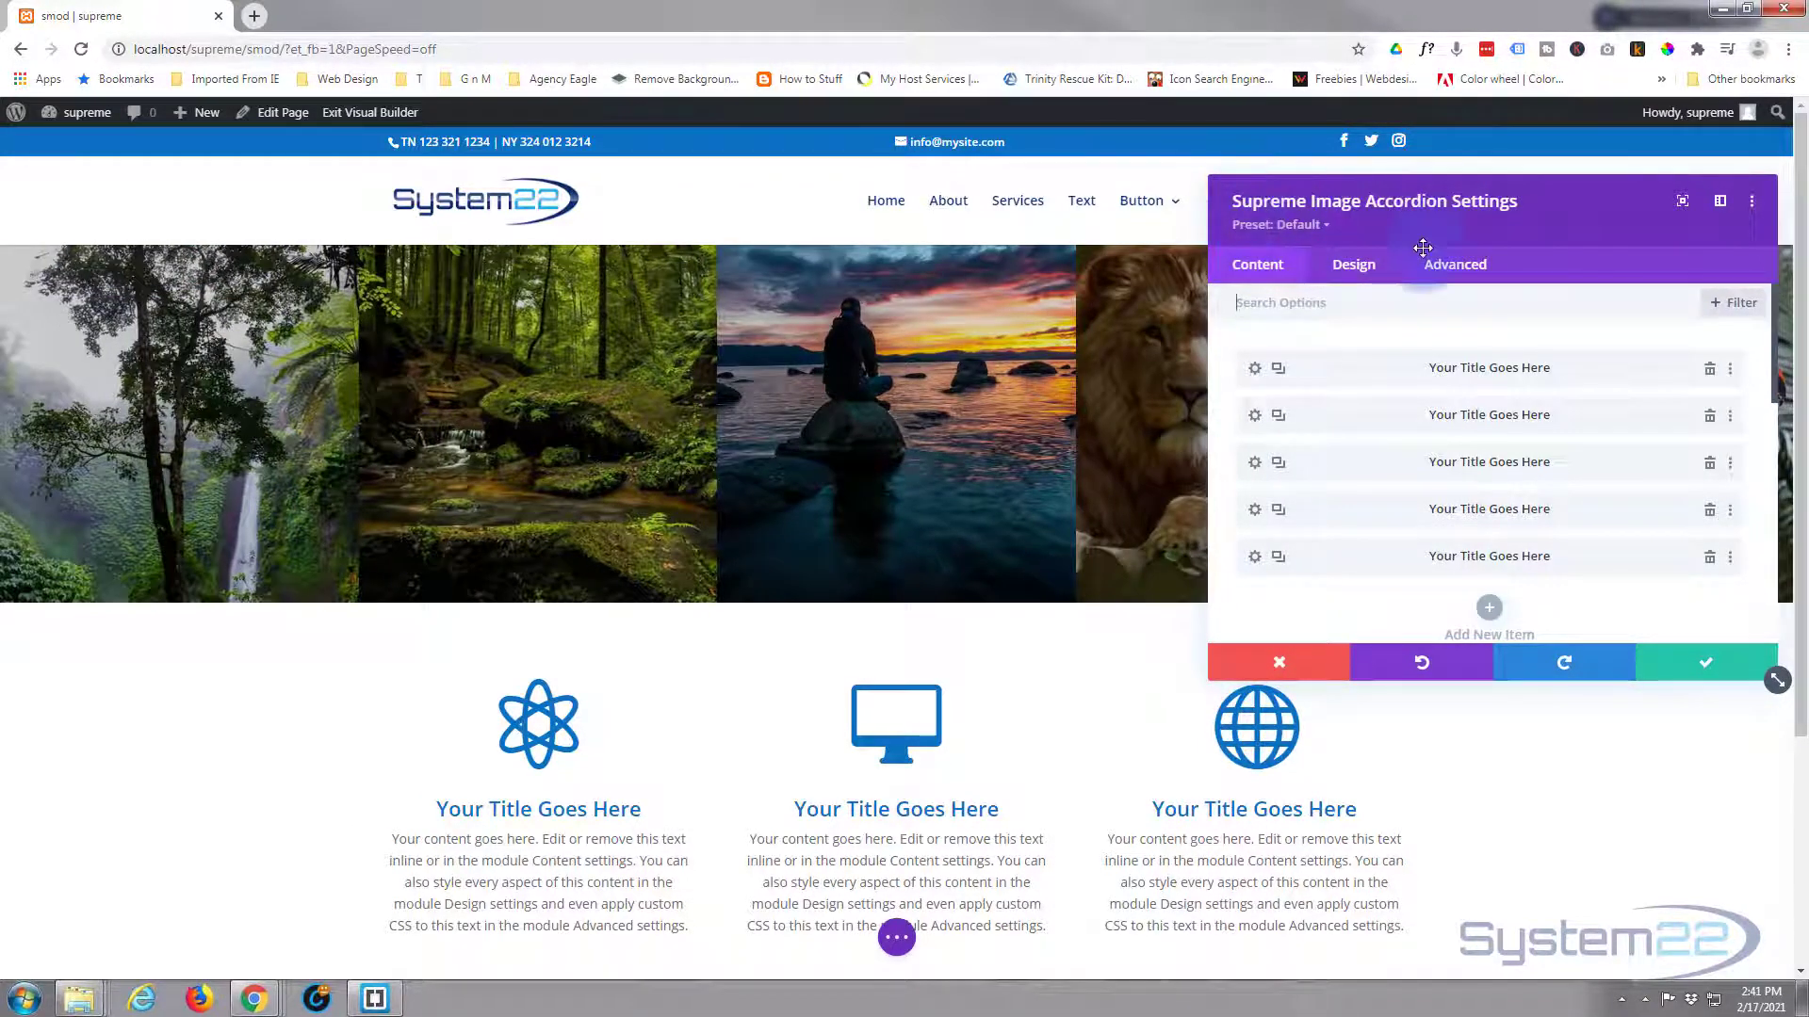
pyautogui.scroll(-3, 1361, 356)
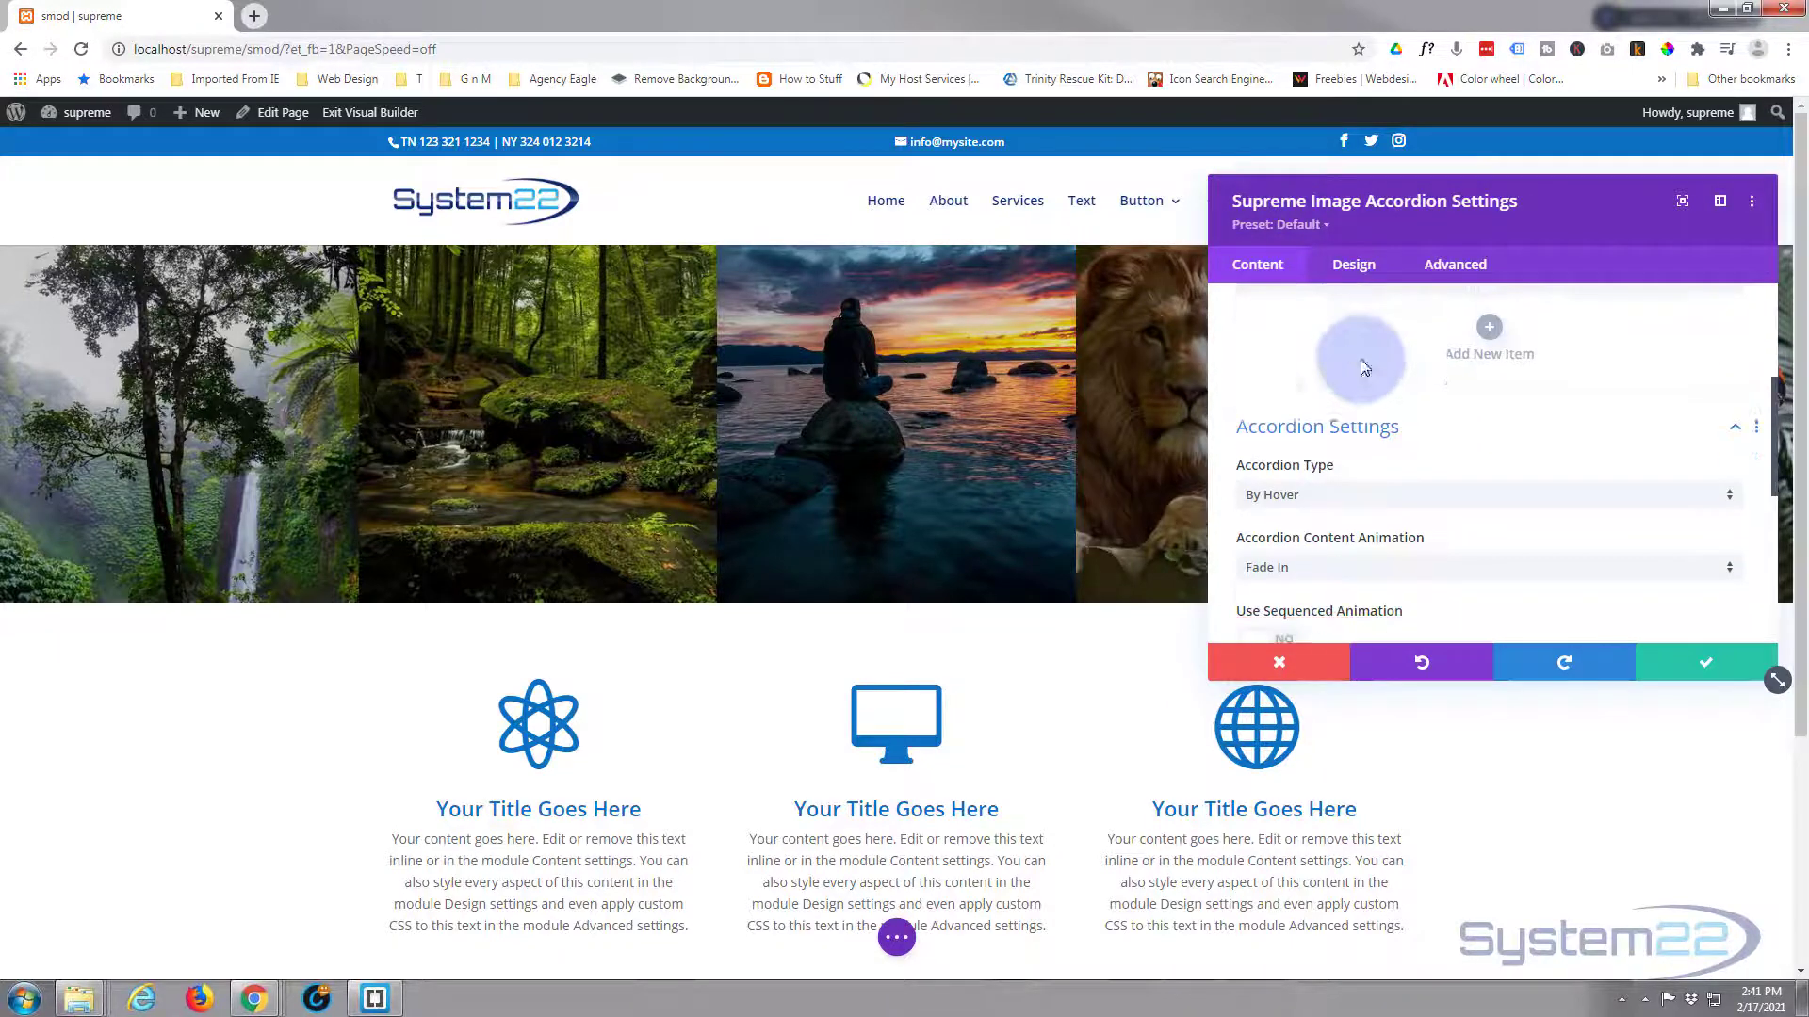
pyautogui.click(1457, 429)
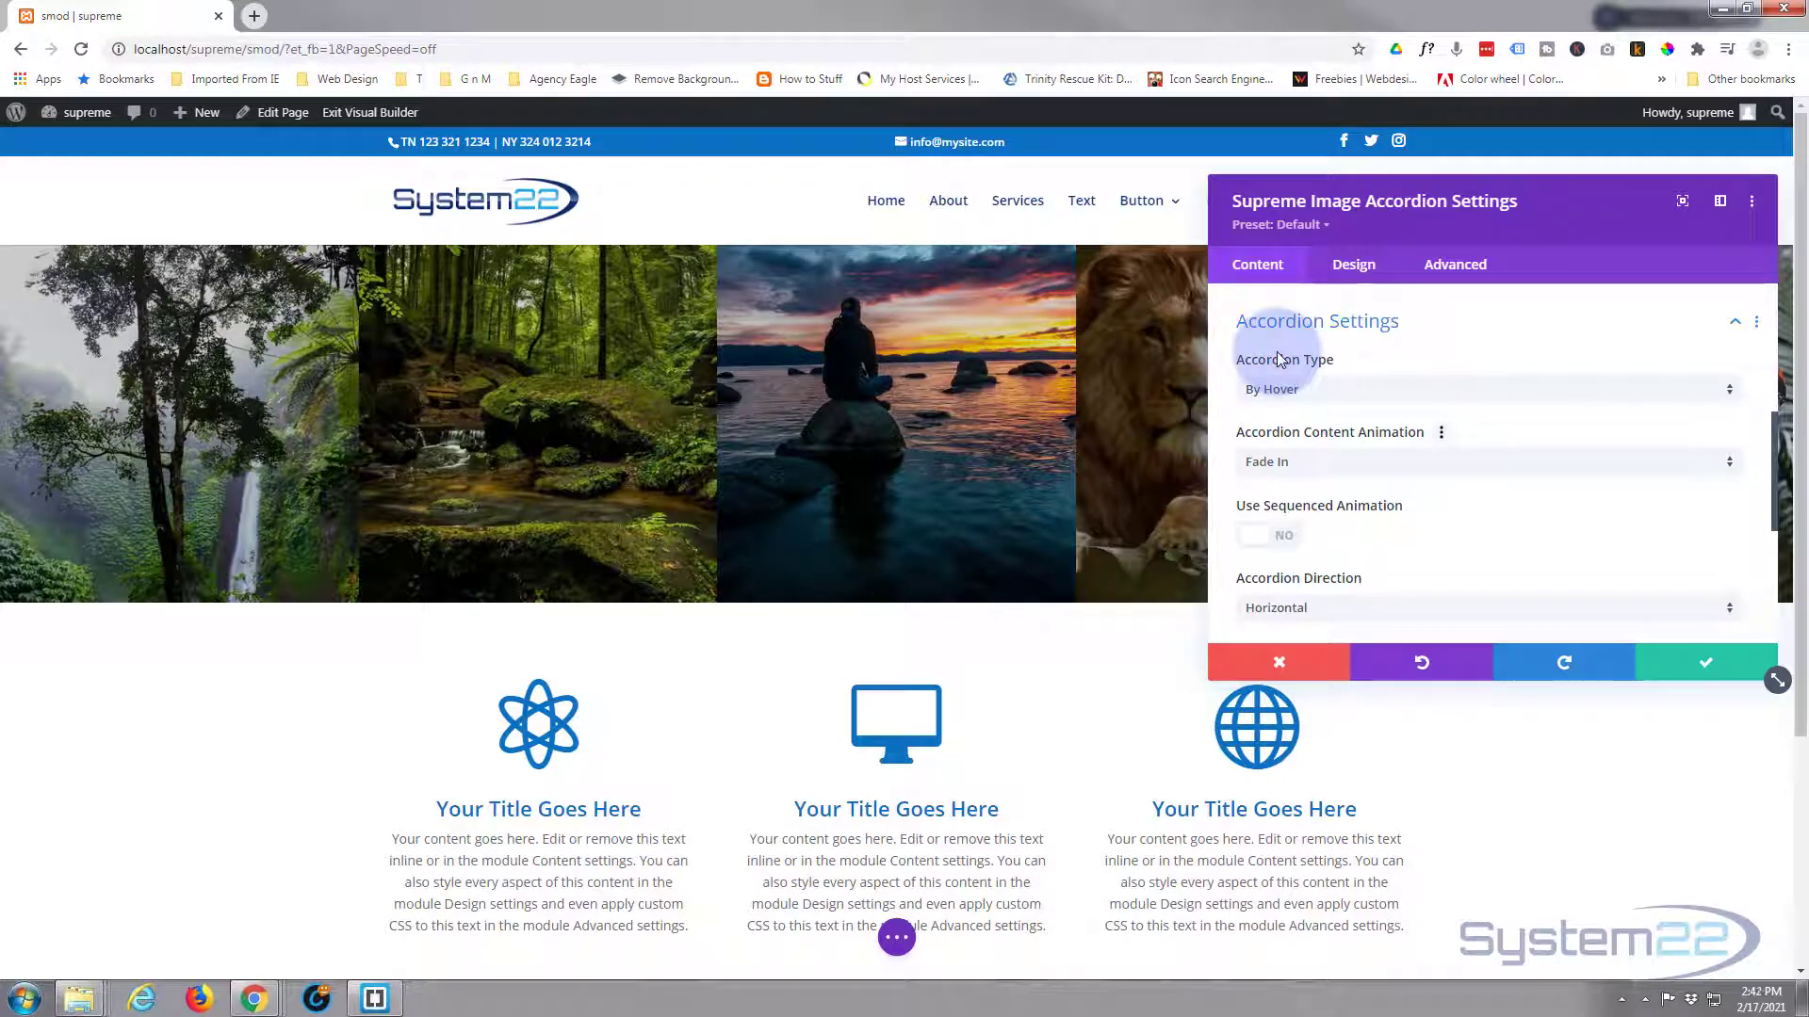
pyautogui.click(1334, 390)
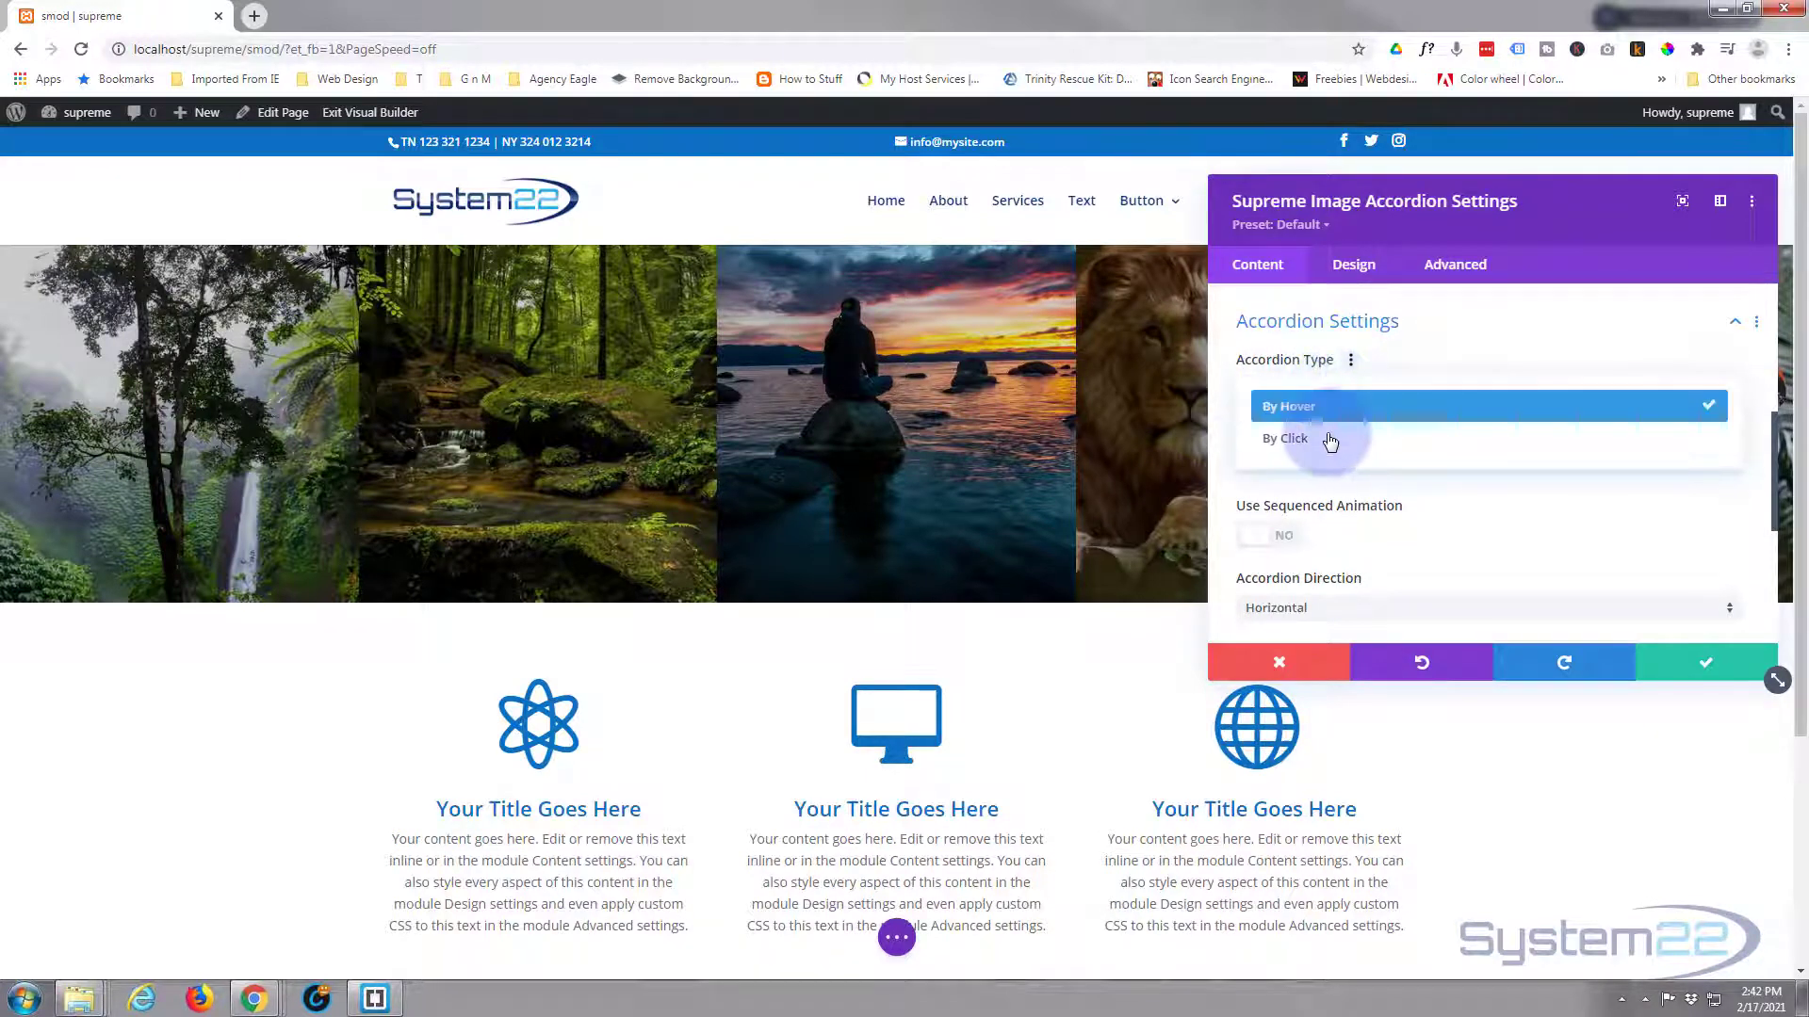
pyautogui.click(1329, 439)
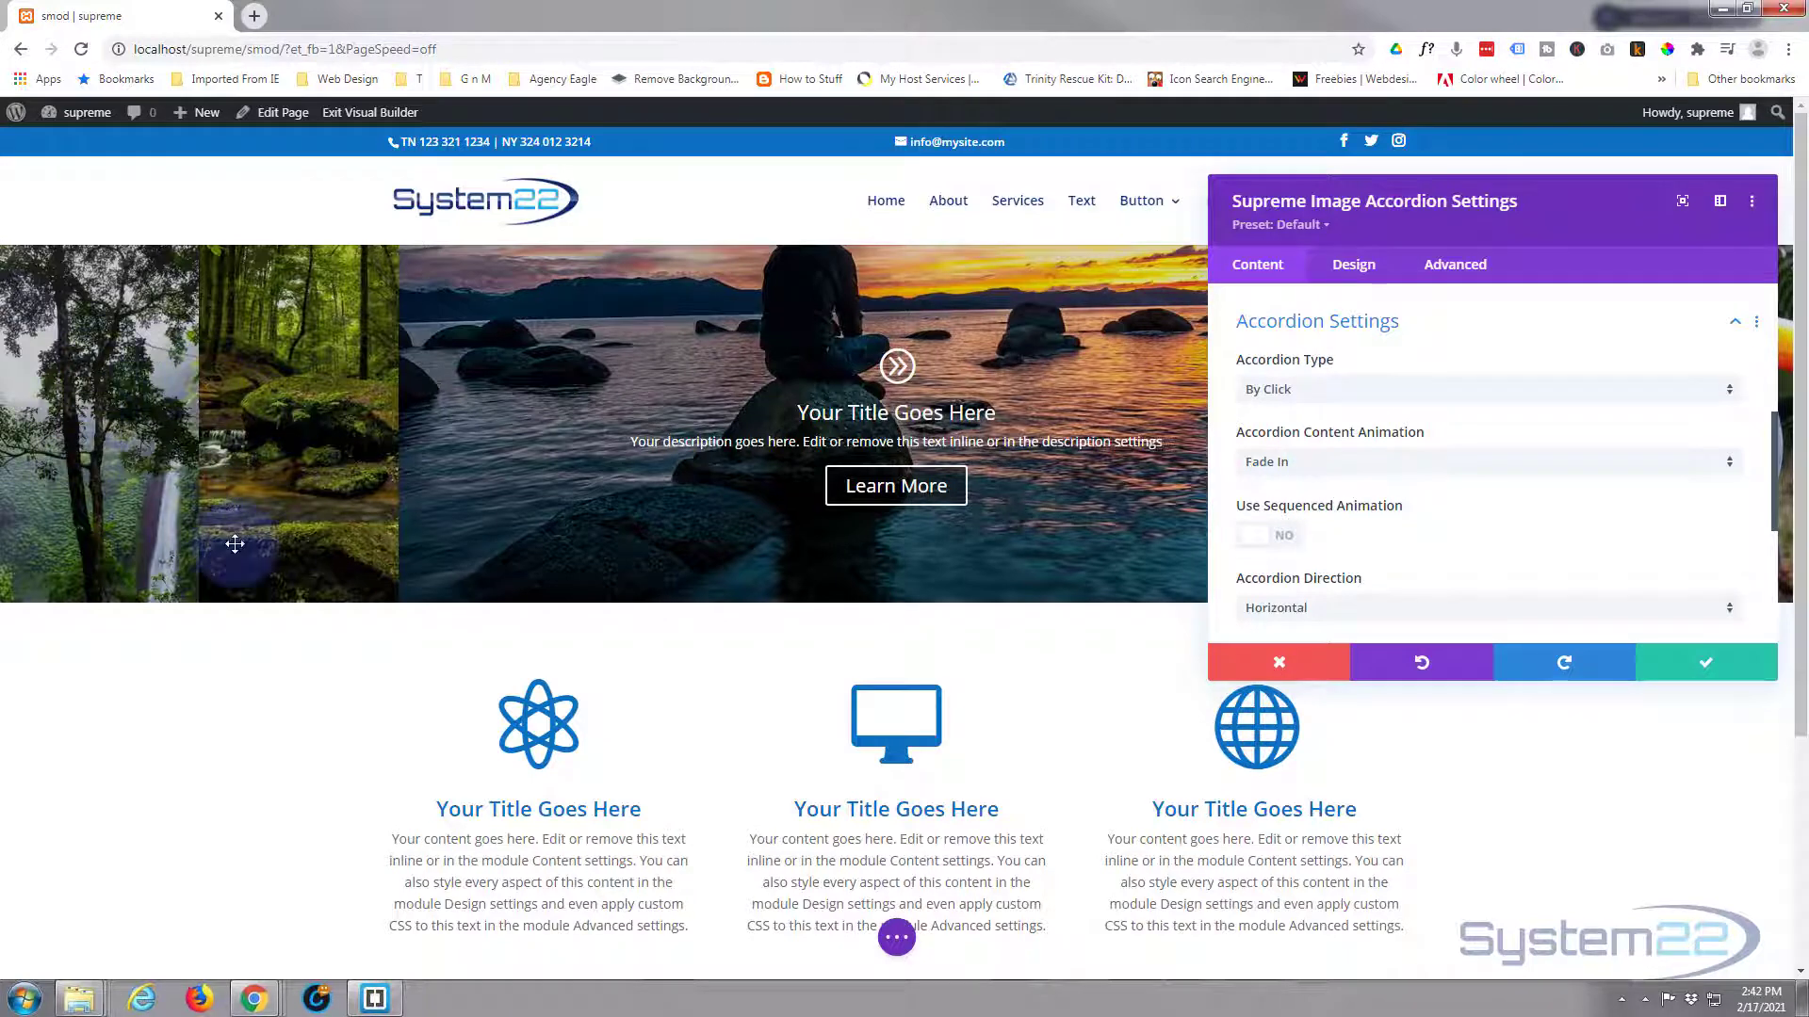
pyautogui.click(319, 463)
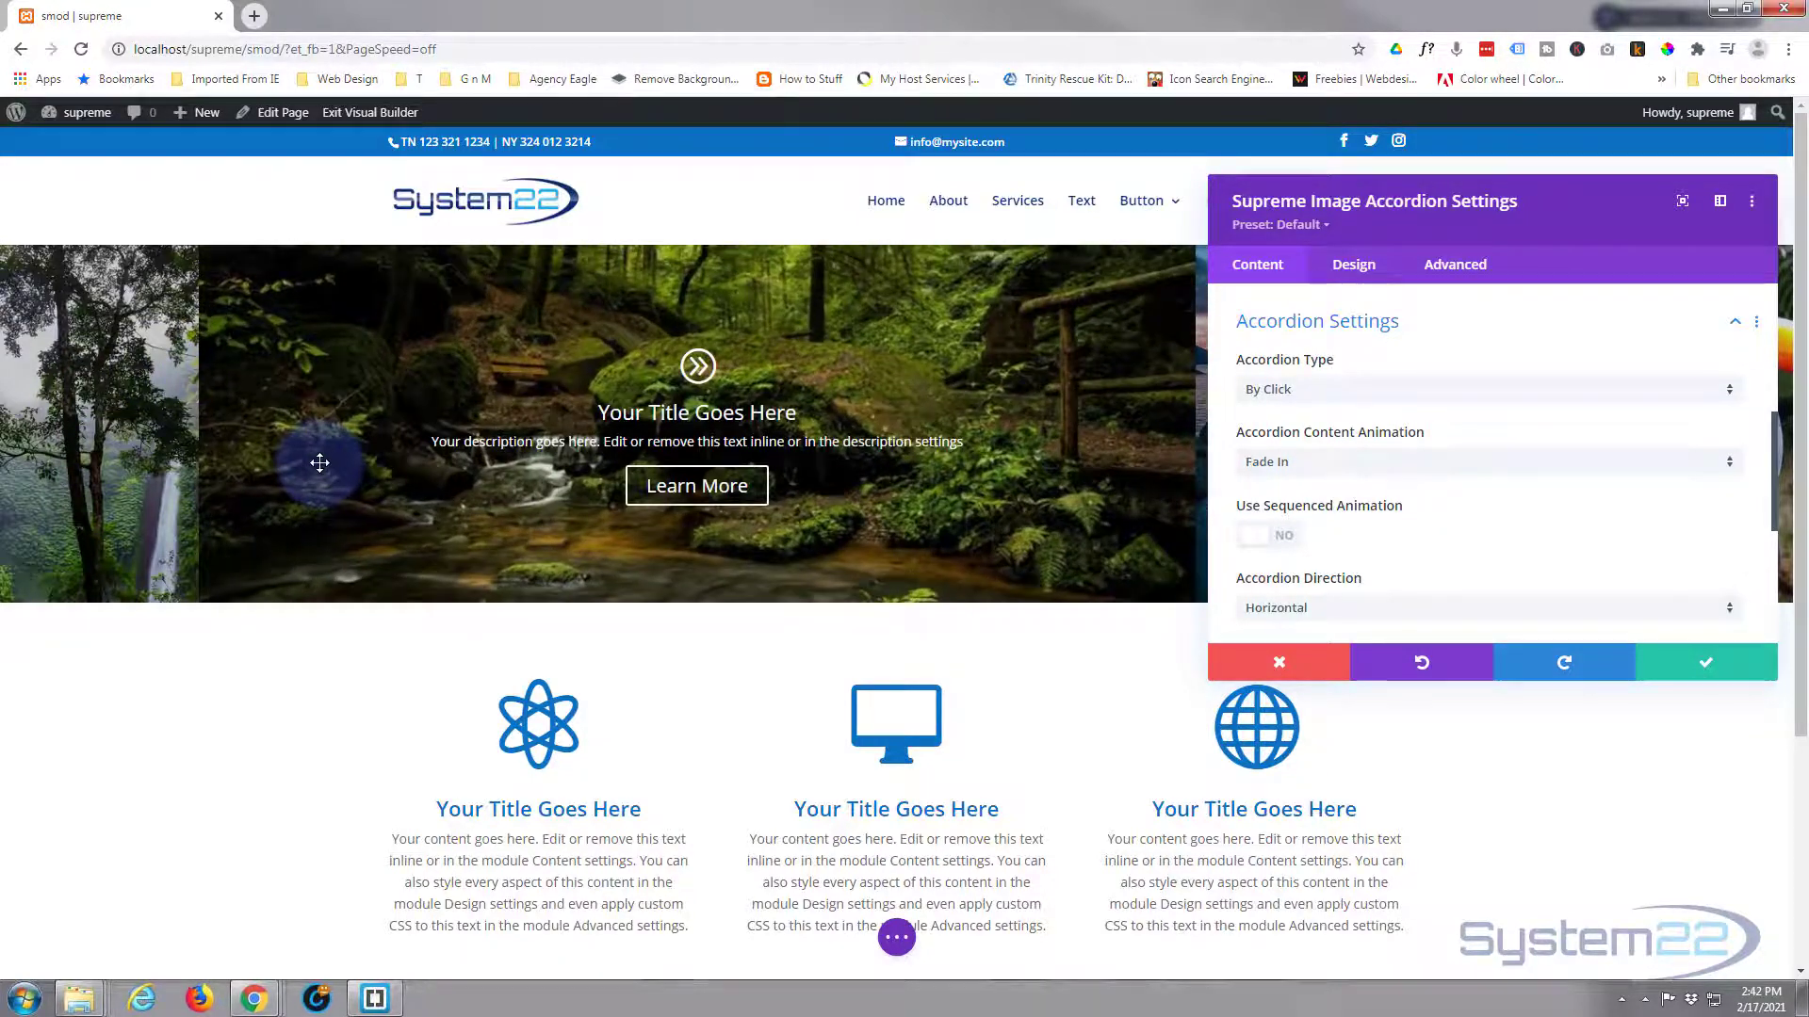
pyautogui.click(96, 439)
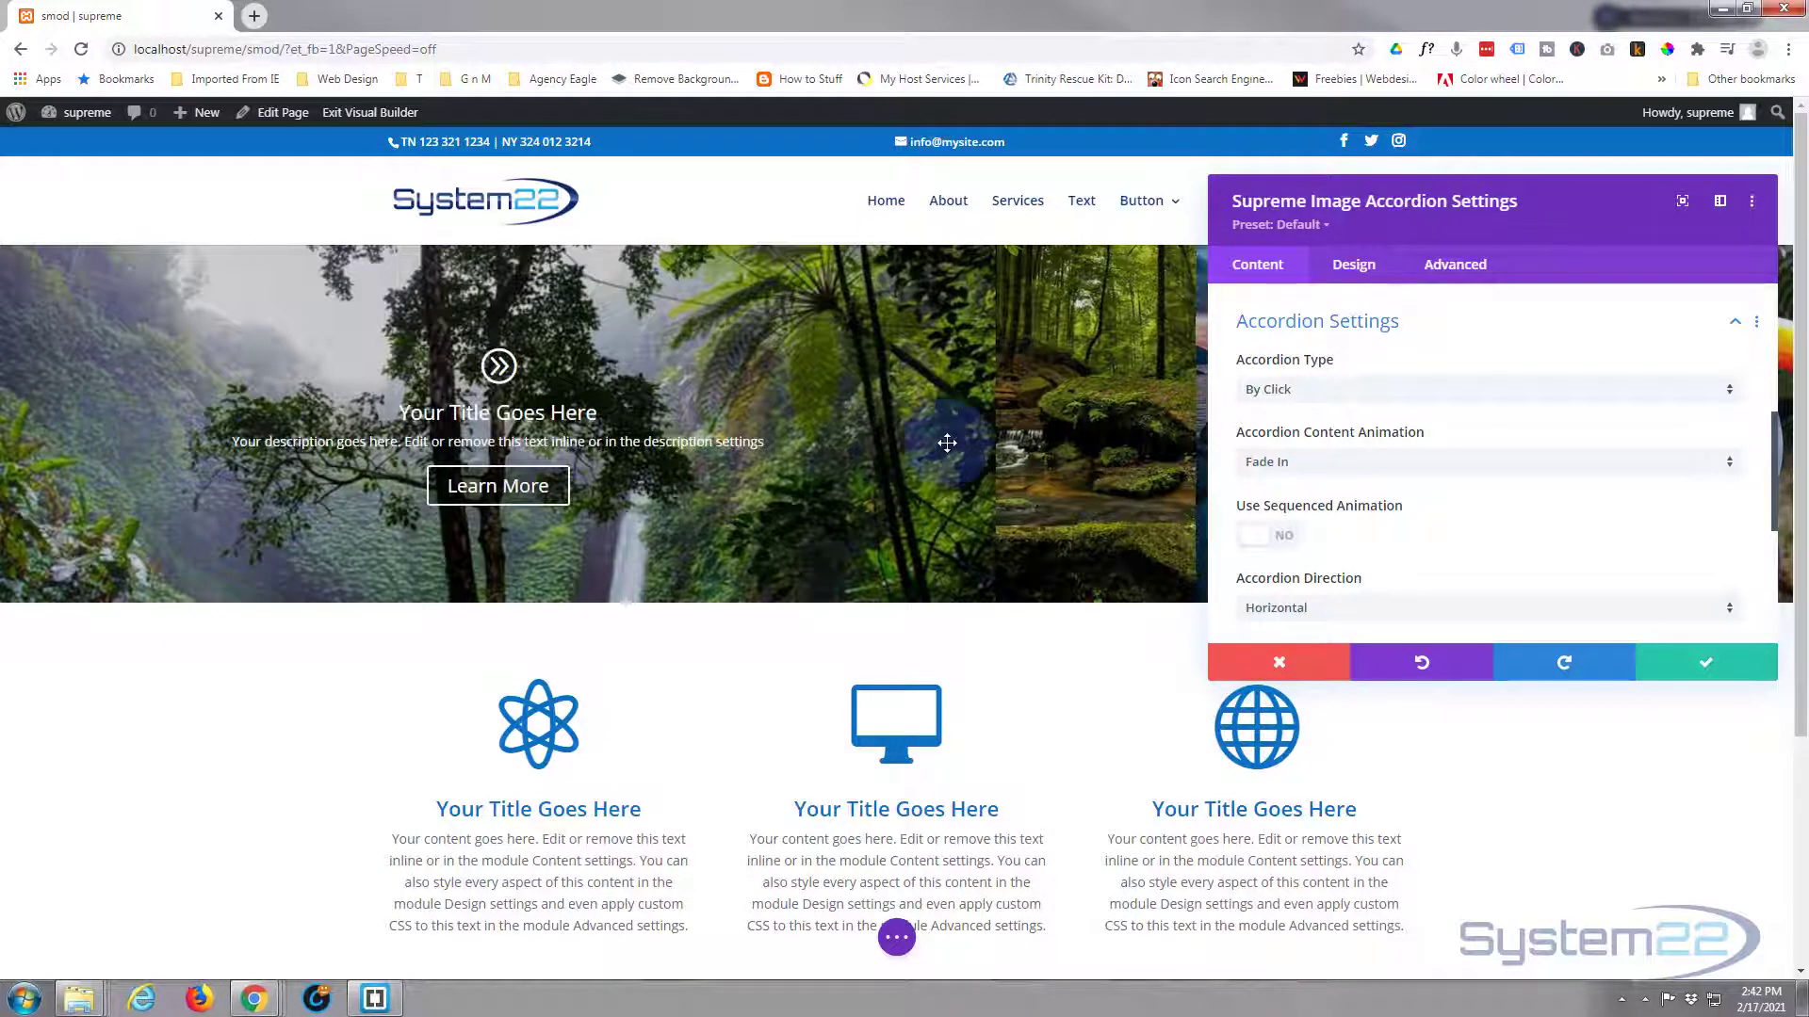
pyautogui.click(1062, 439)
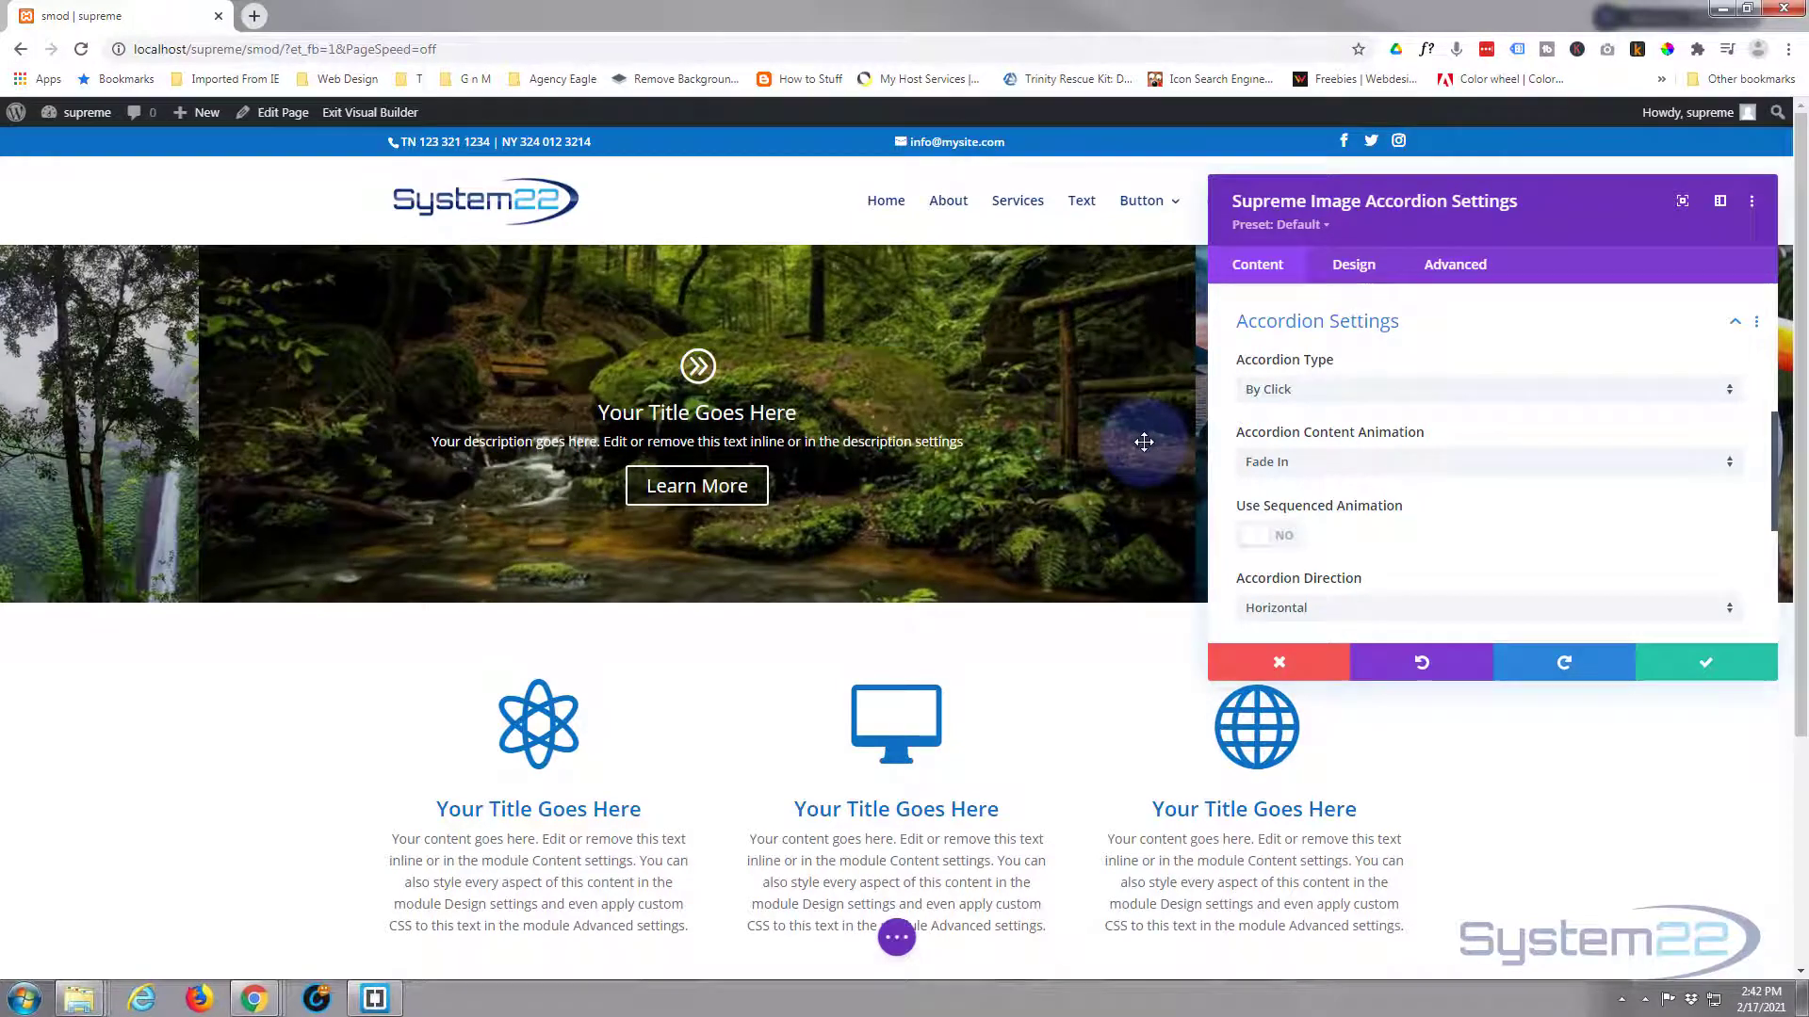
pyautogui.click(1204, 420)
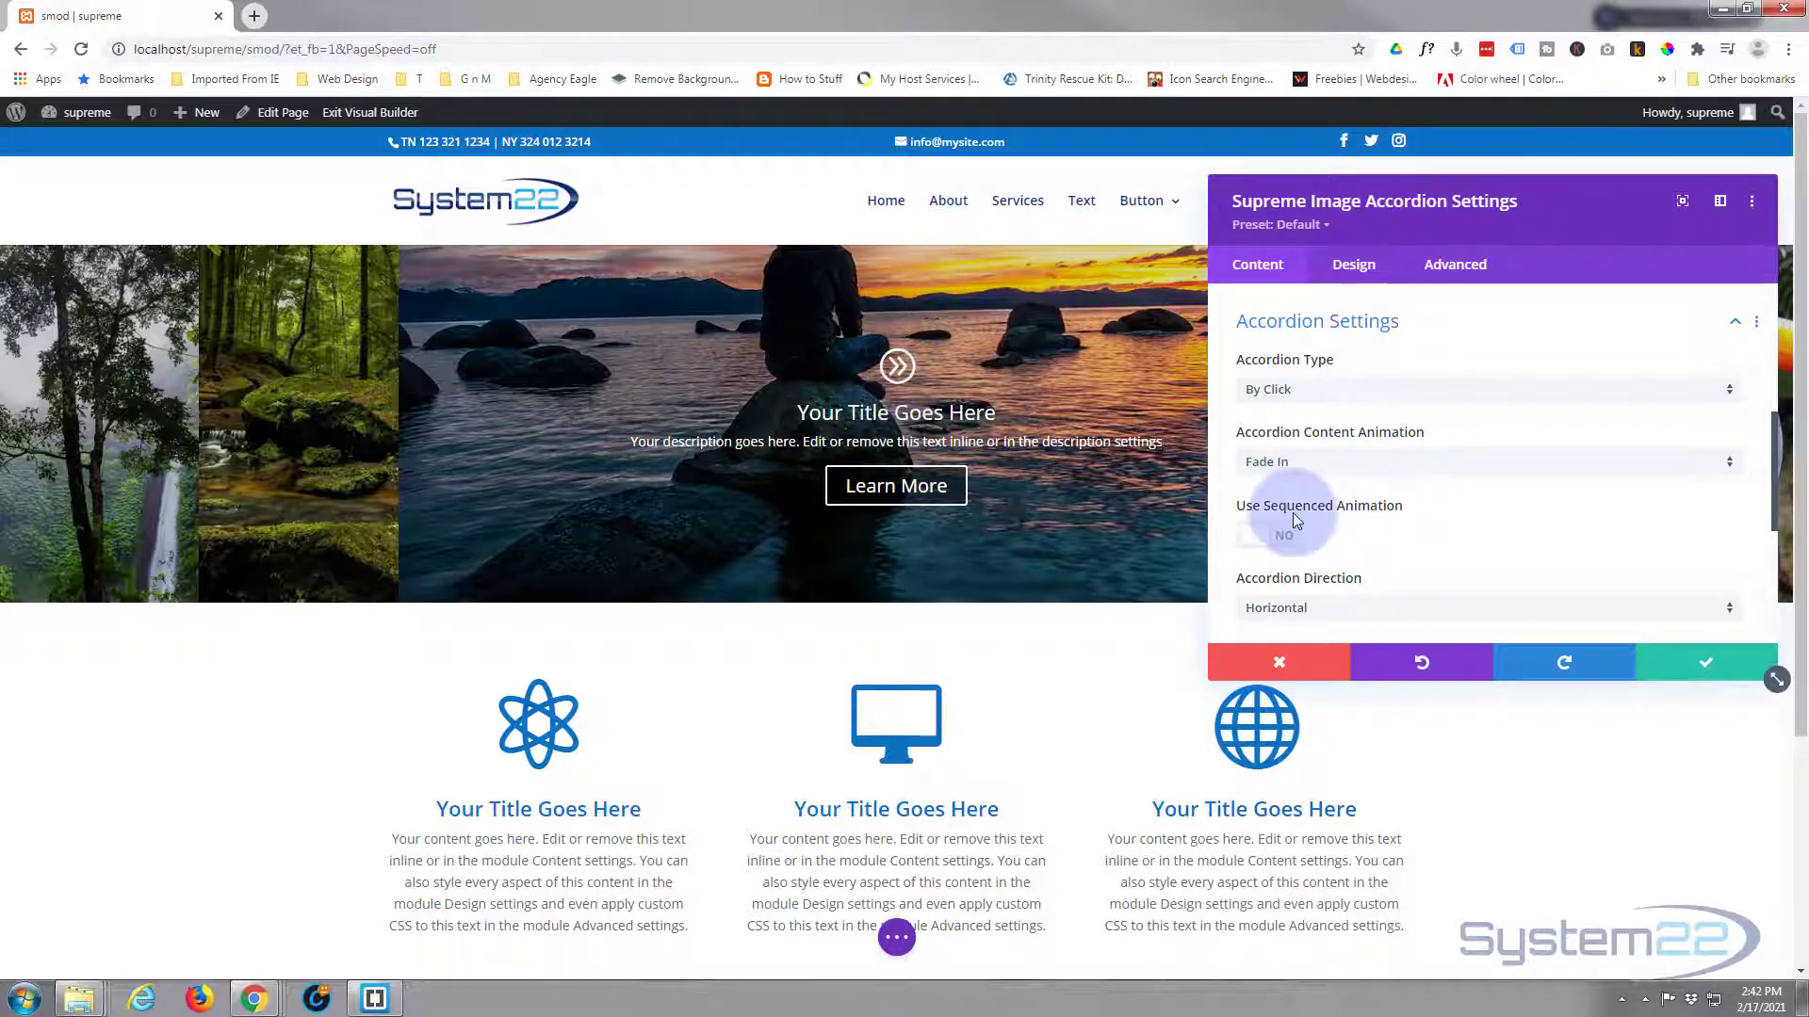
# - Set Accordion Content Animation to Push Right
pyautogui.click(1370, 473)
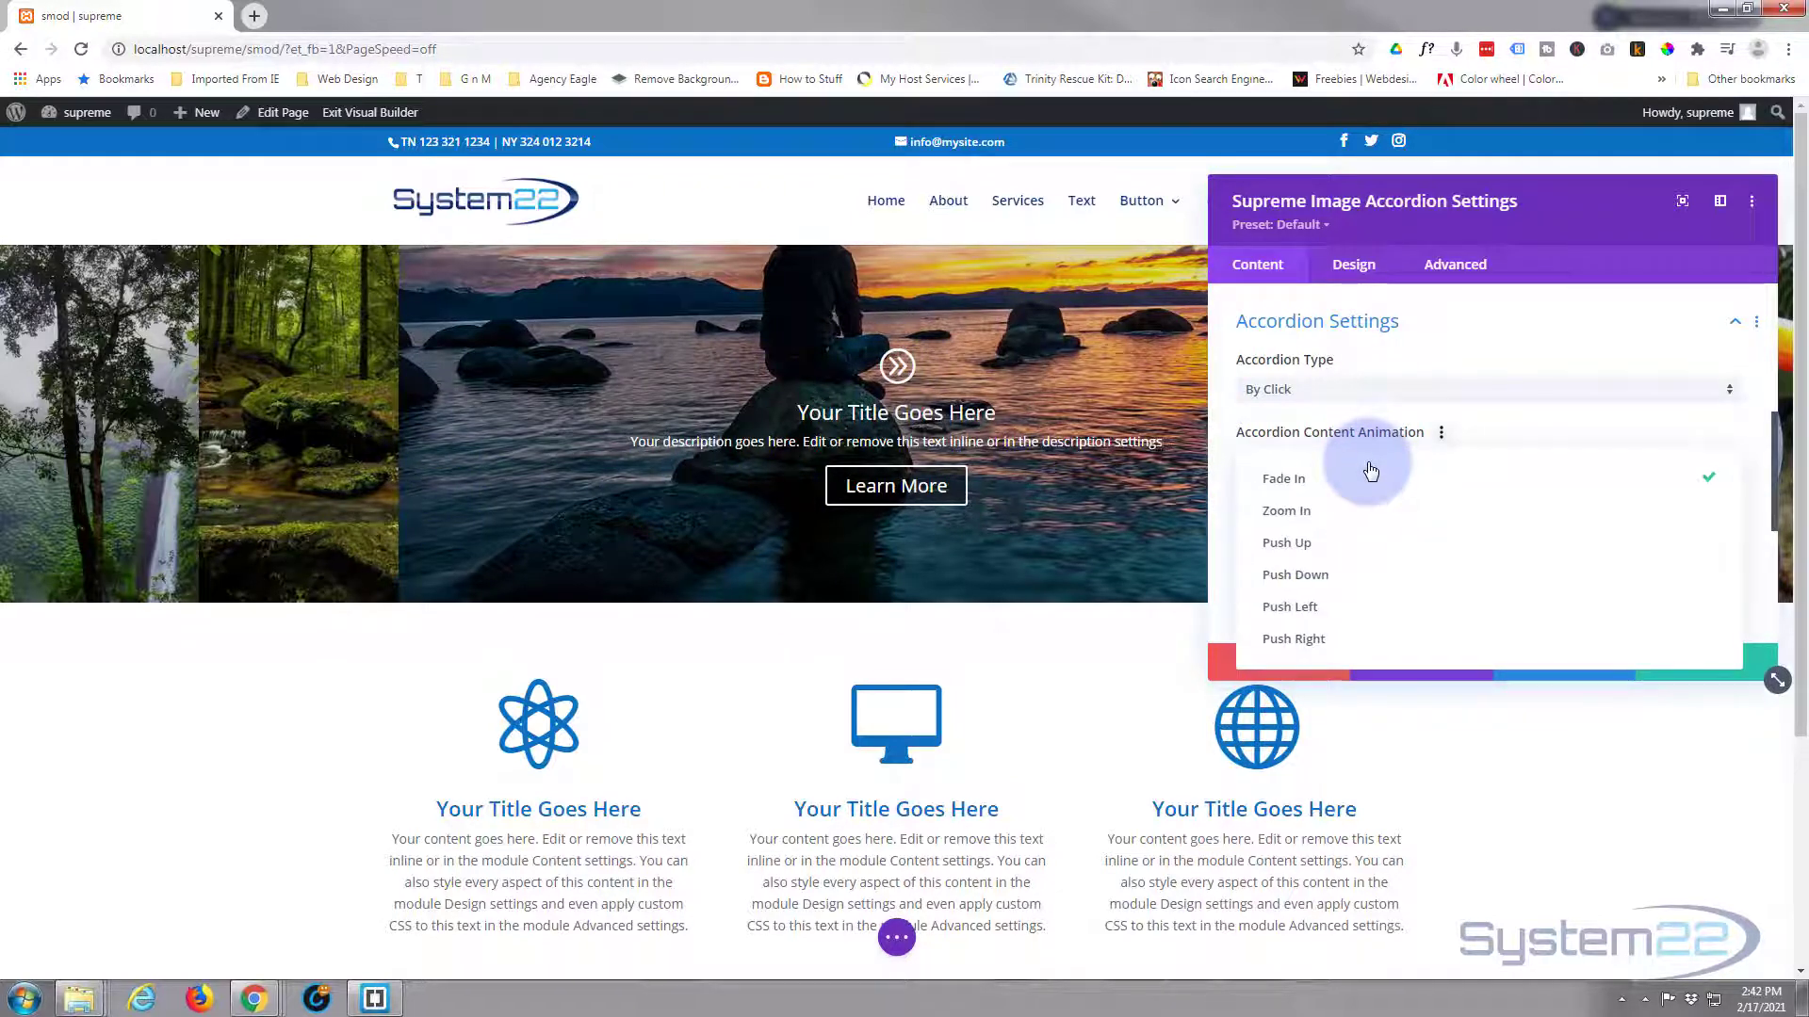
pyautogui.click(1364, 646)
pyautogui.scroll(-1, 1399, 514)
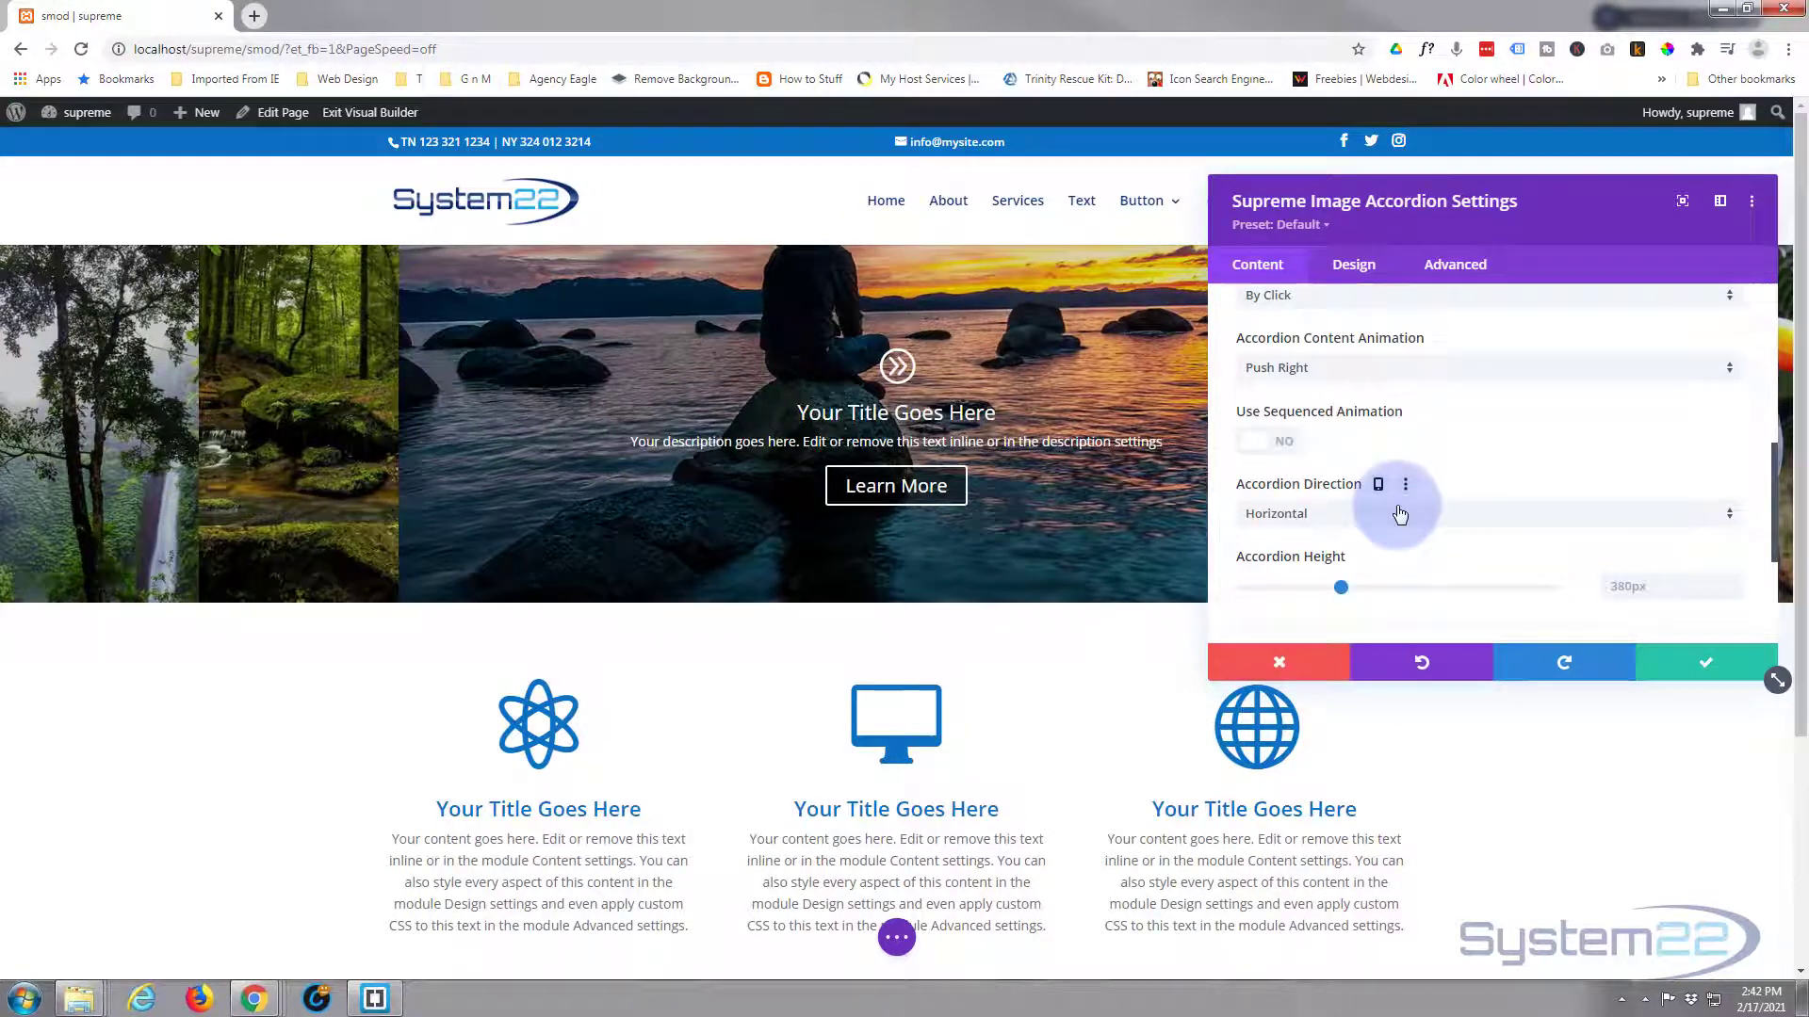
pyautogui.scroll(-1, 1399, 514)
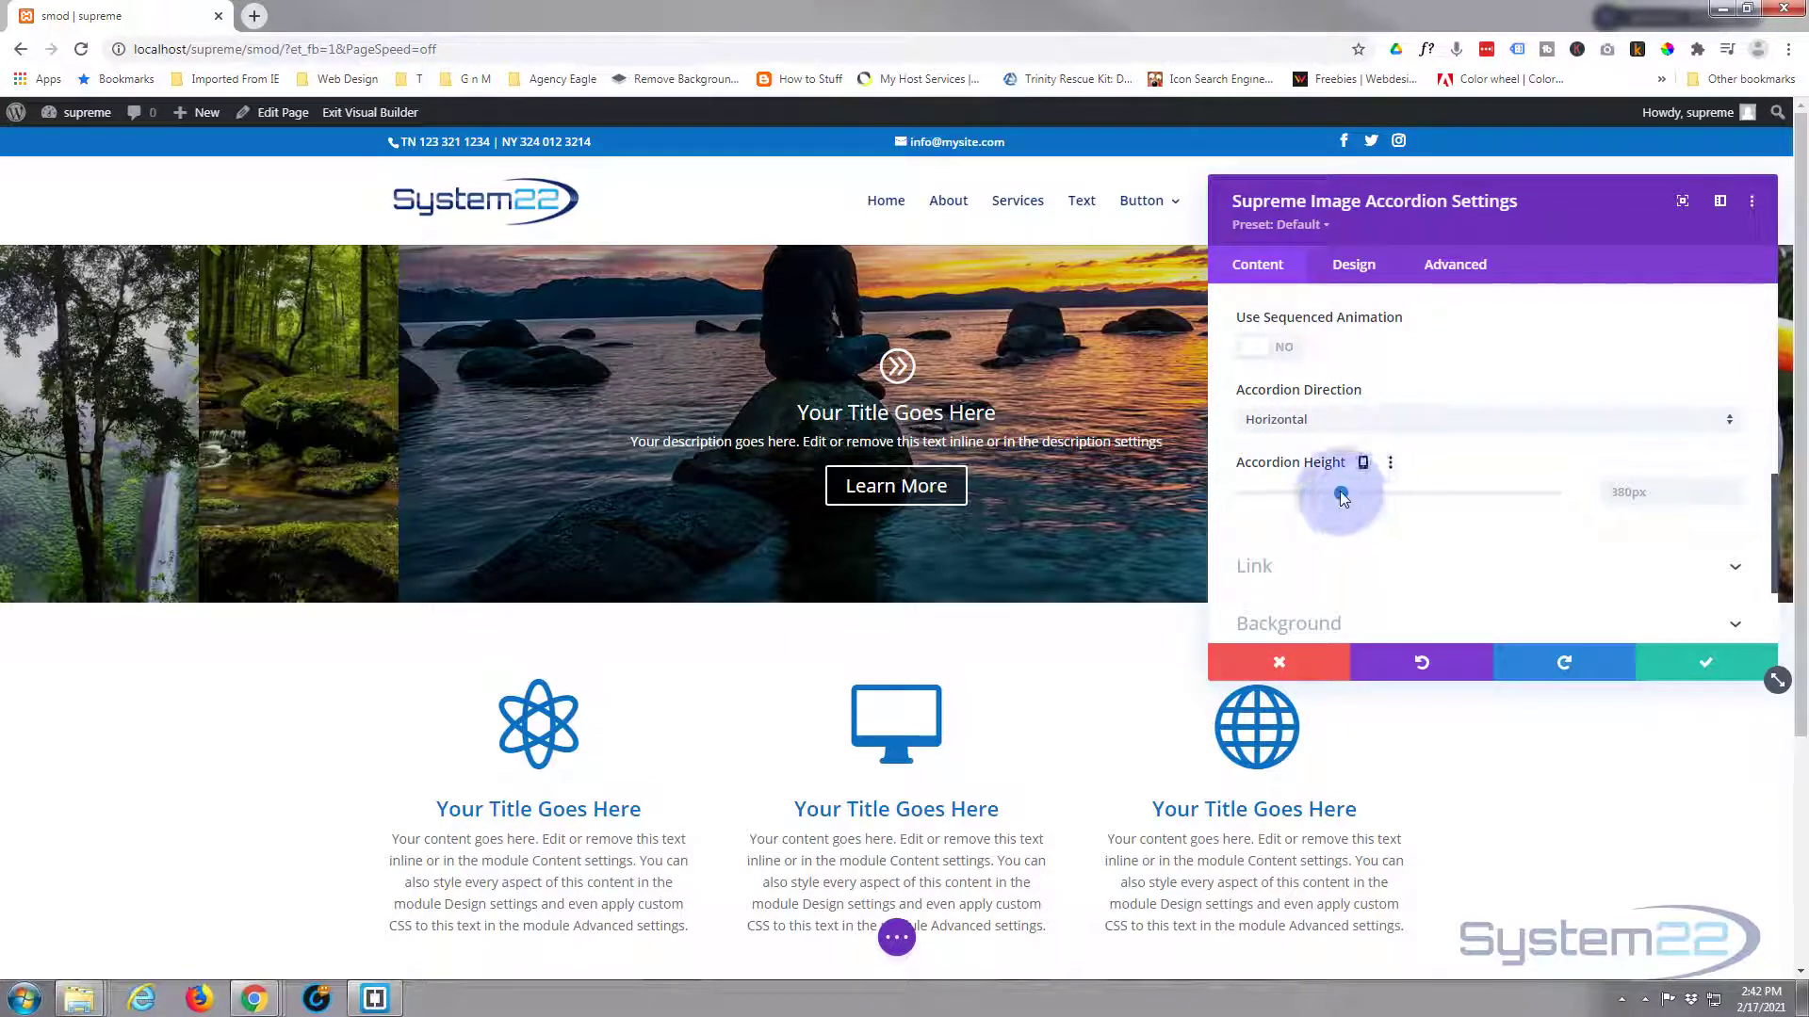
# - Raise the accordion height to 601px, review the Design tab, and save the module
pyautogui.moveTo(1340, 491); pyautogui.dragTo(1398, 491)
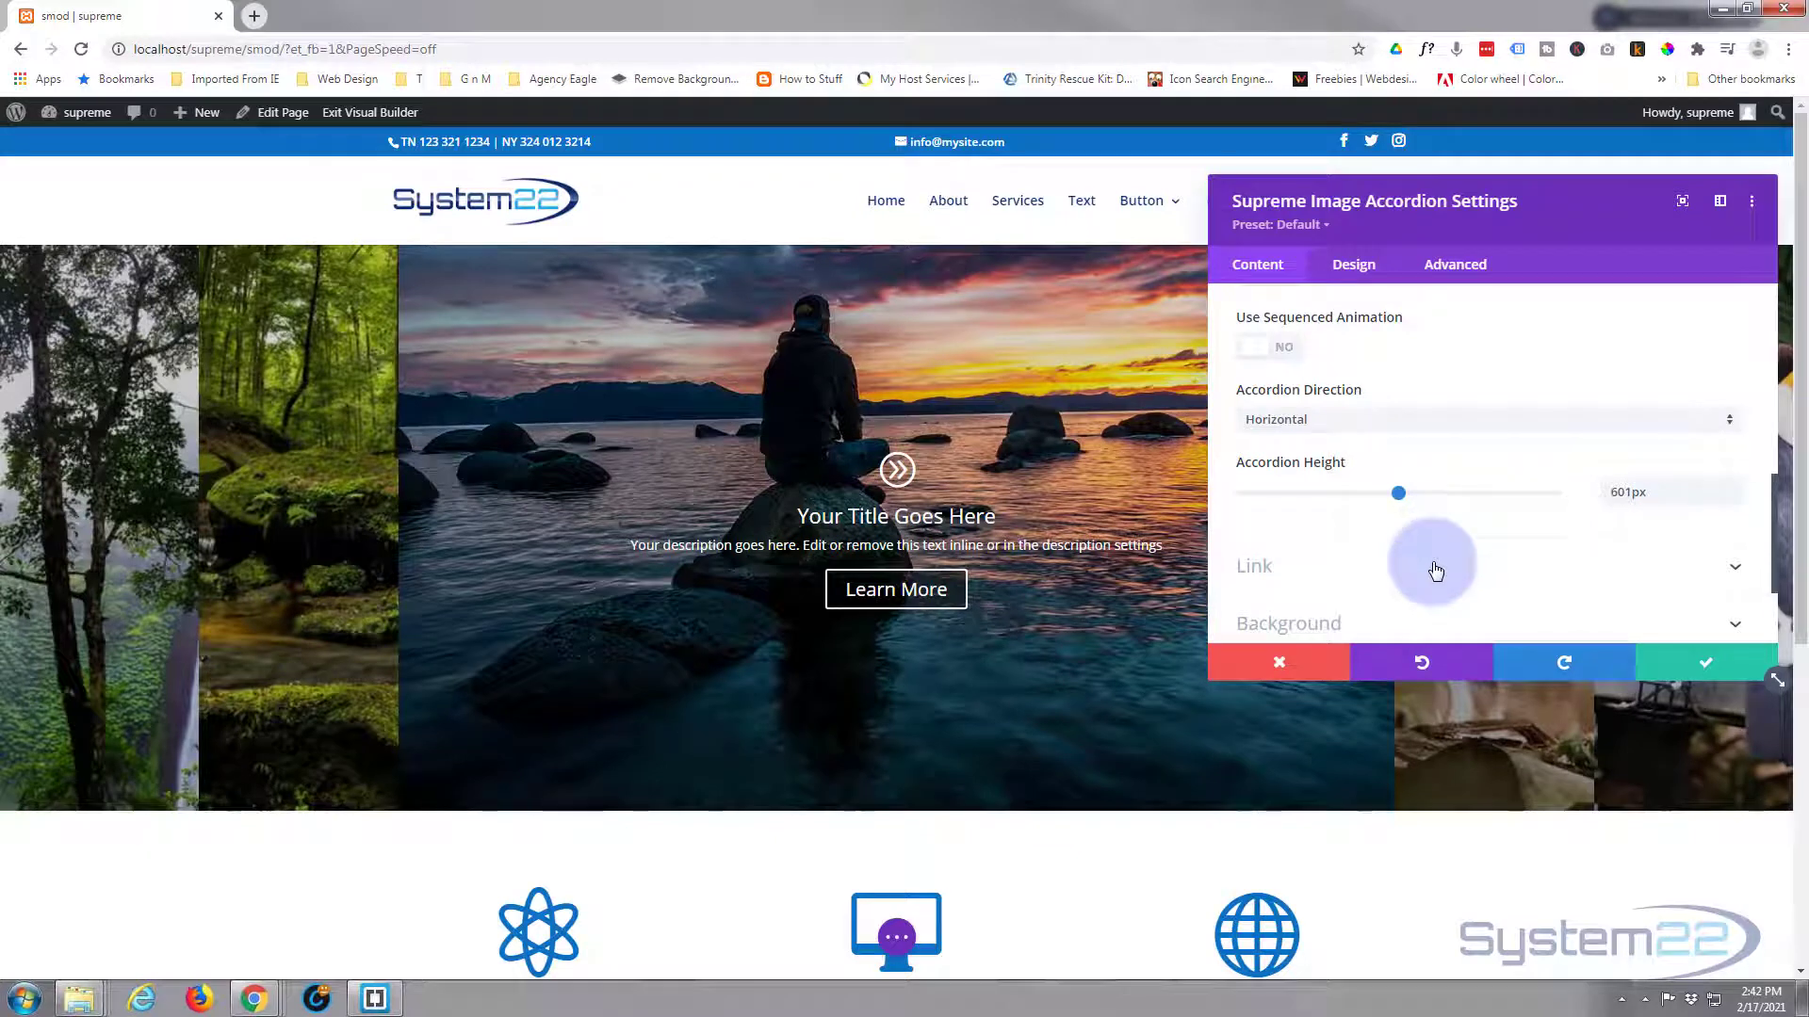
pyautogui.scroll(-3, 1436, 570)
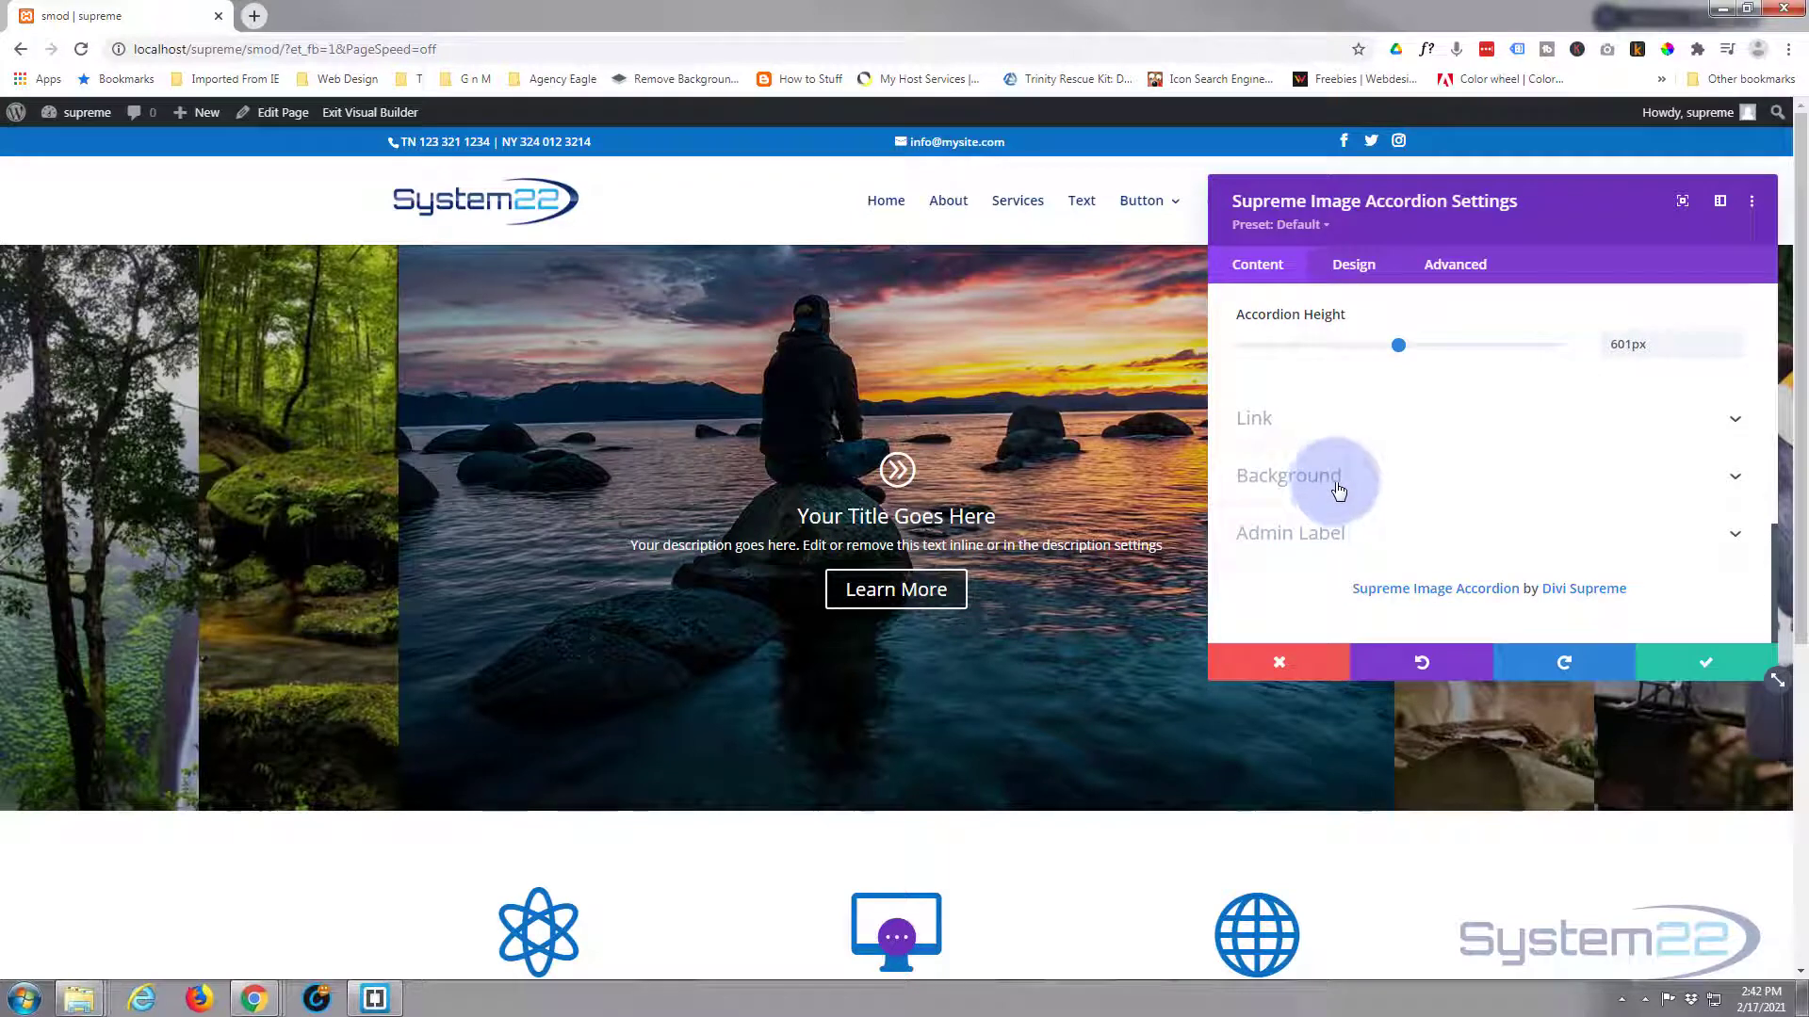
pyautogui.scroll(10, 1356, 556)
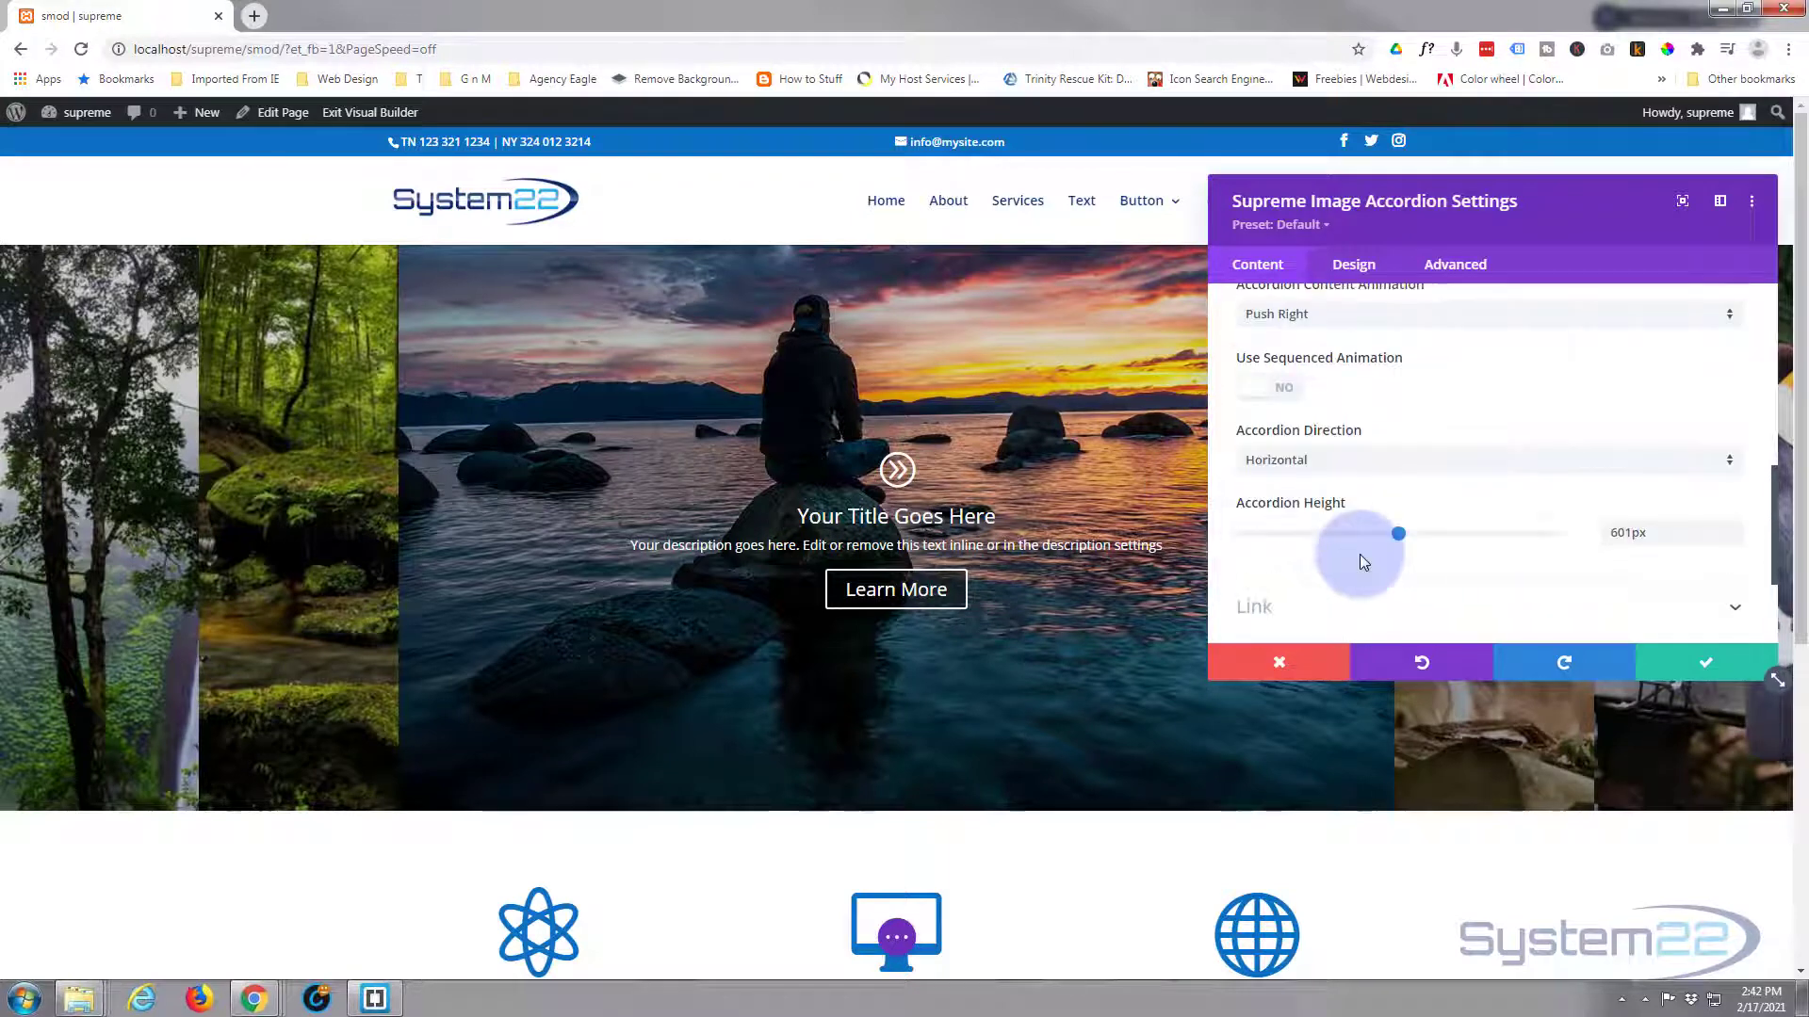
pyautogui.click(1358, 273)
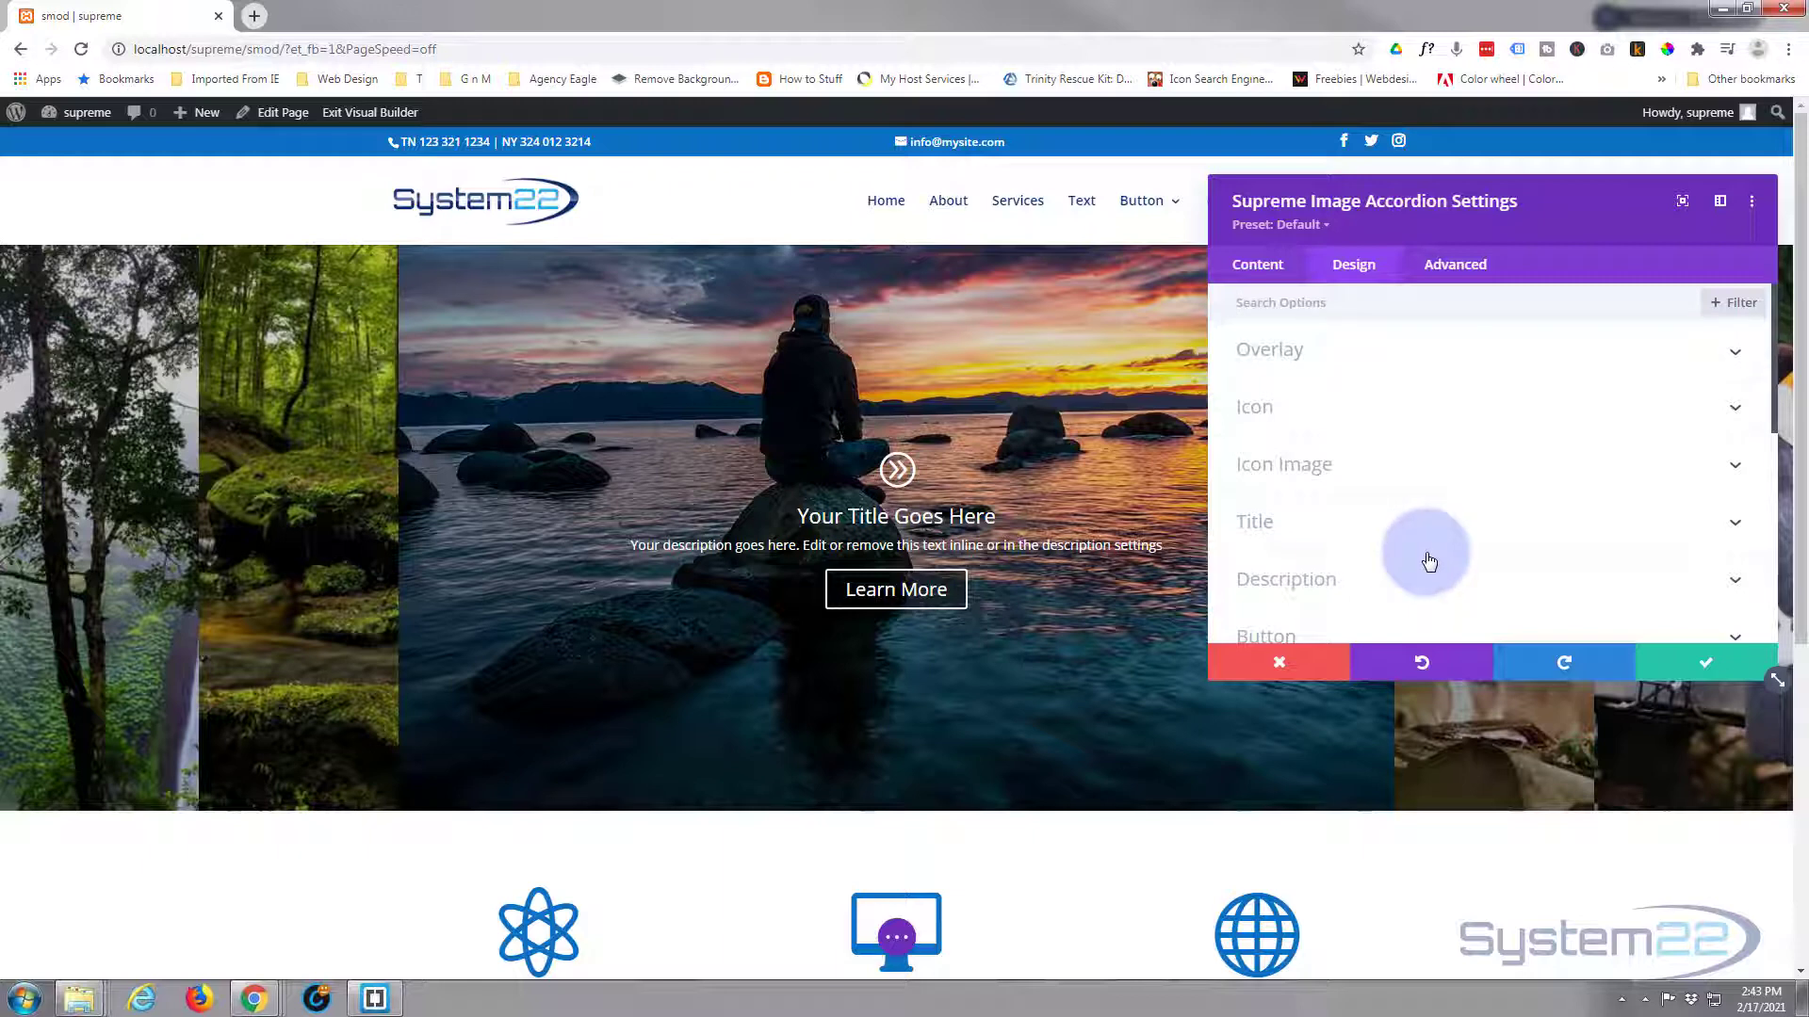
pyautogui.scroll(-1, 1431, 537)
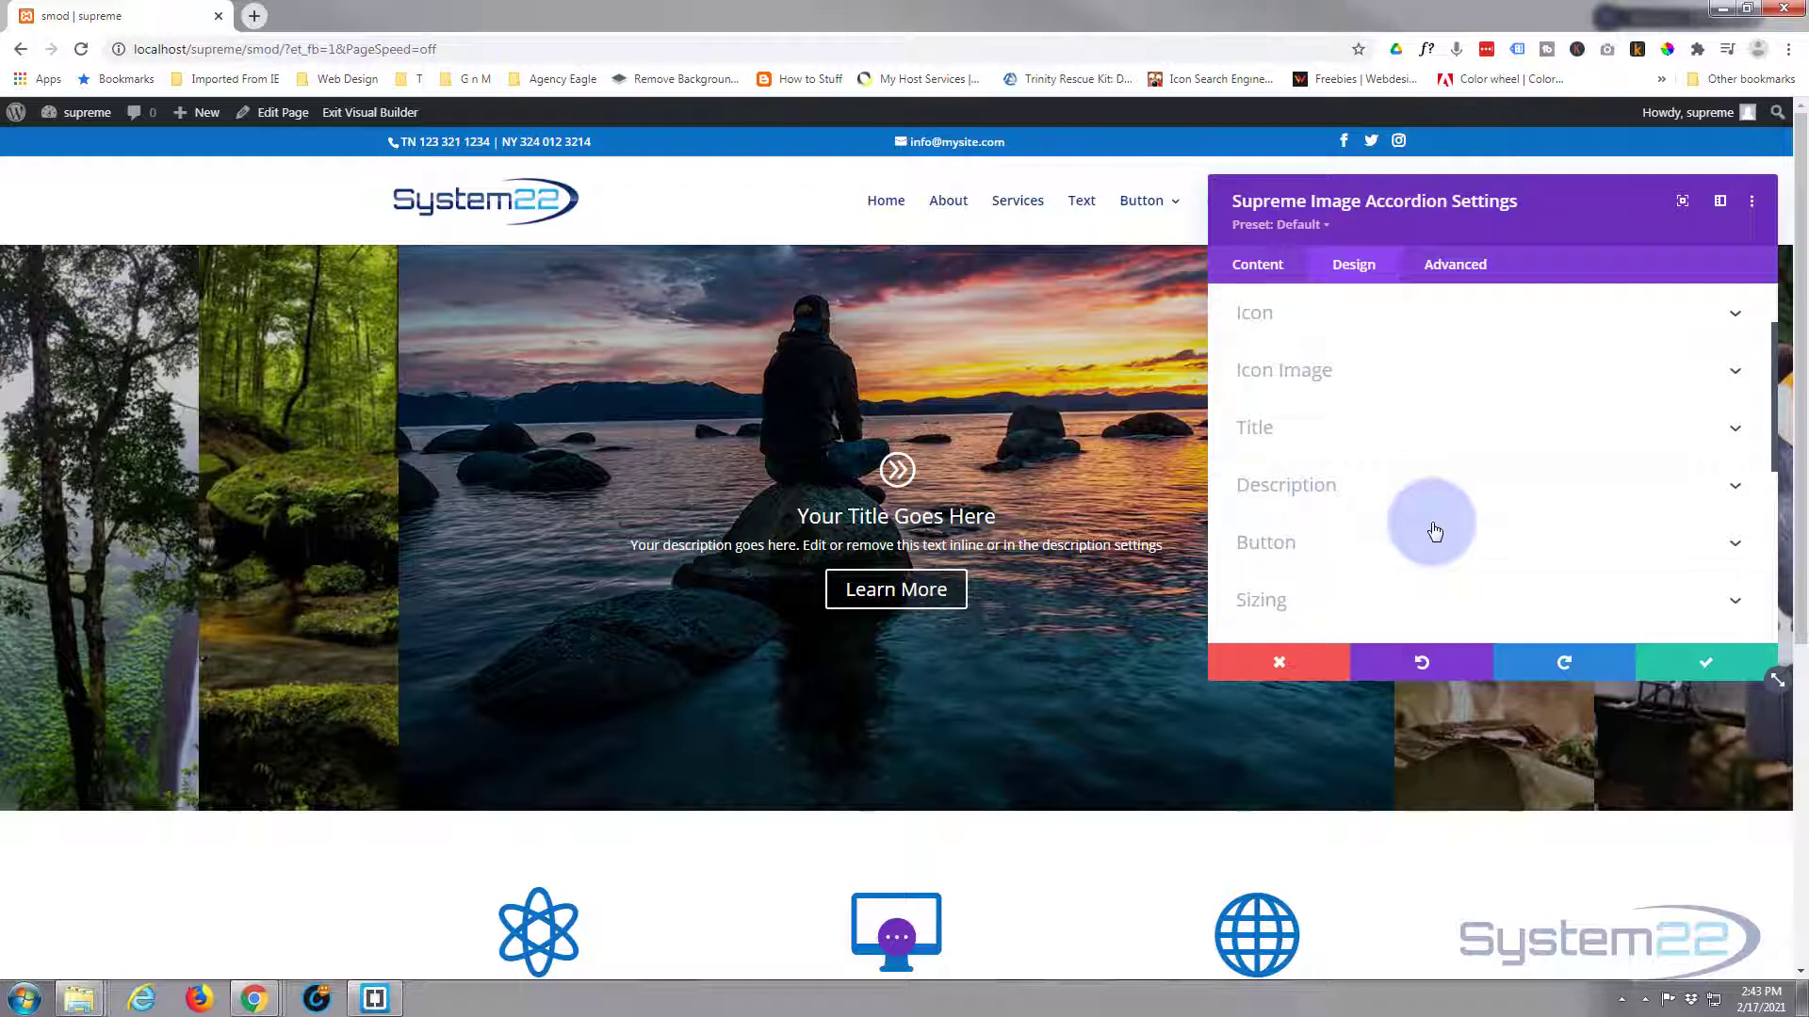
pyautogui.scroll(-2, 1434, 532)
pyautogui.scroll(-2, 1434, 531)
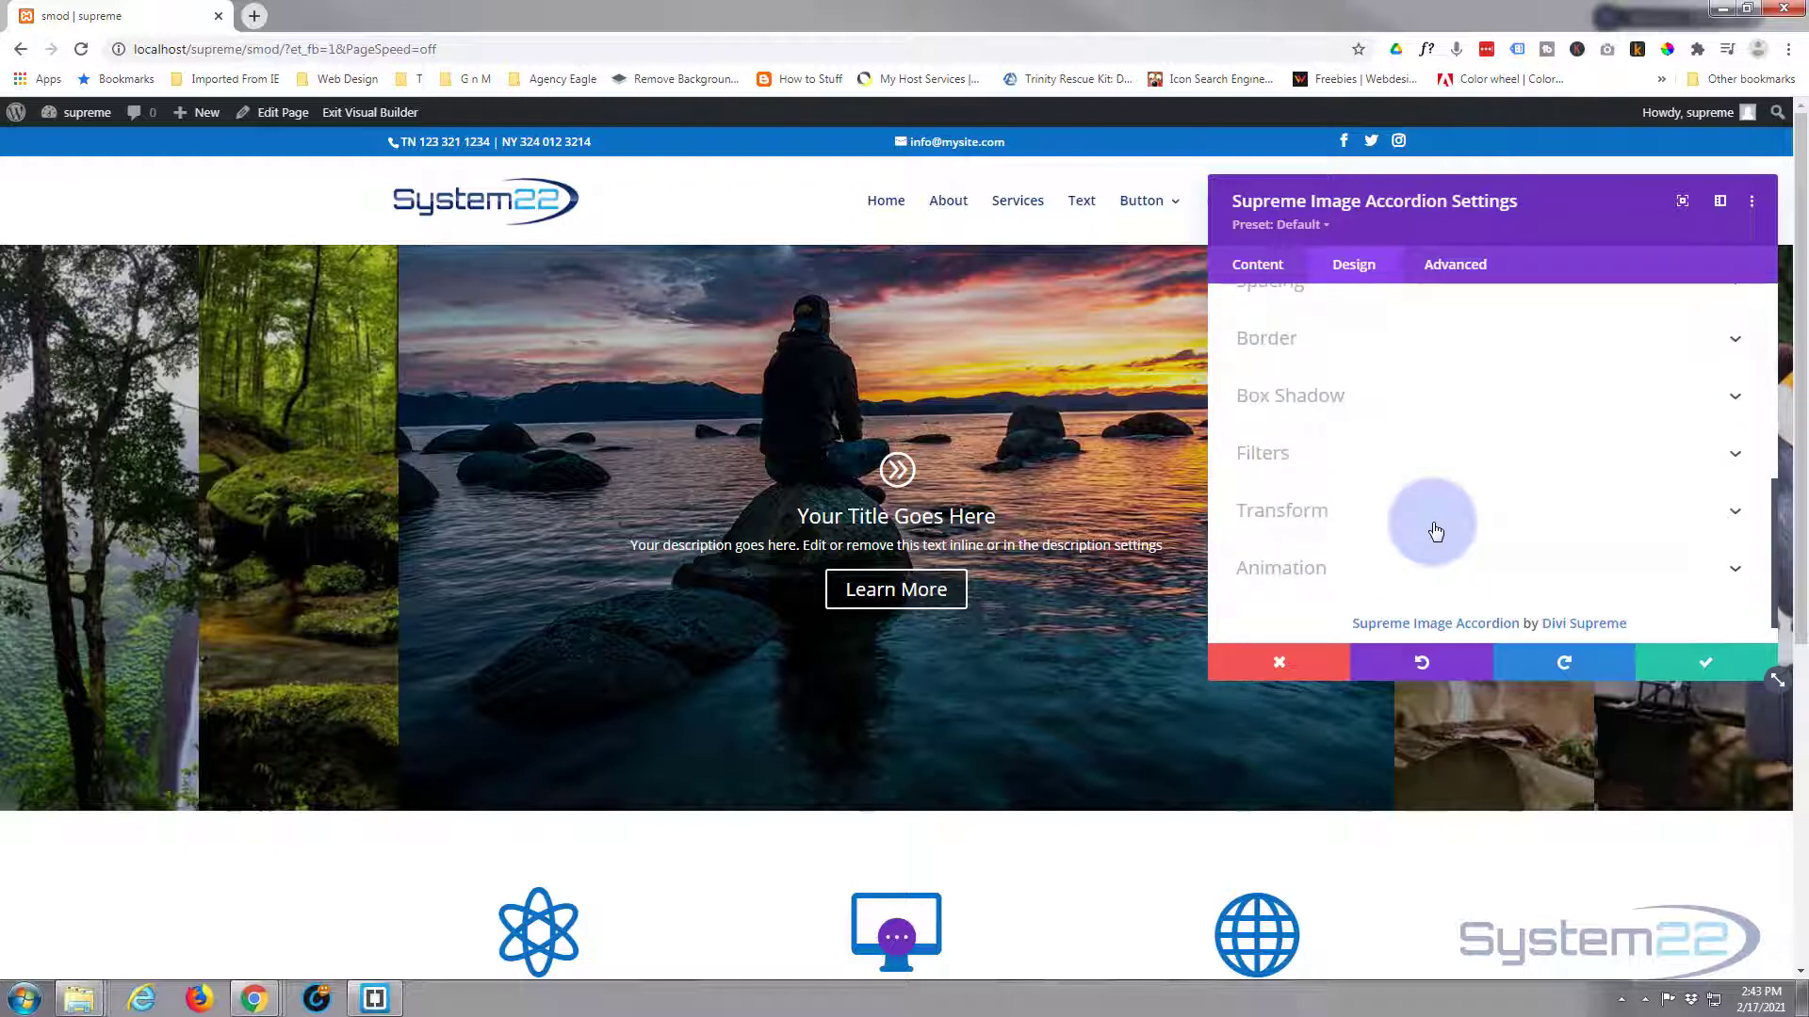
pyautogui.click(1705, 665)
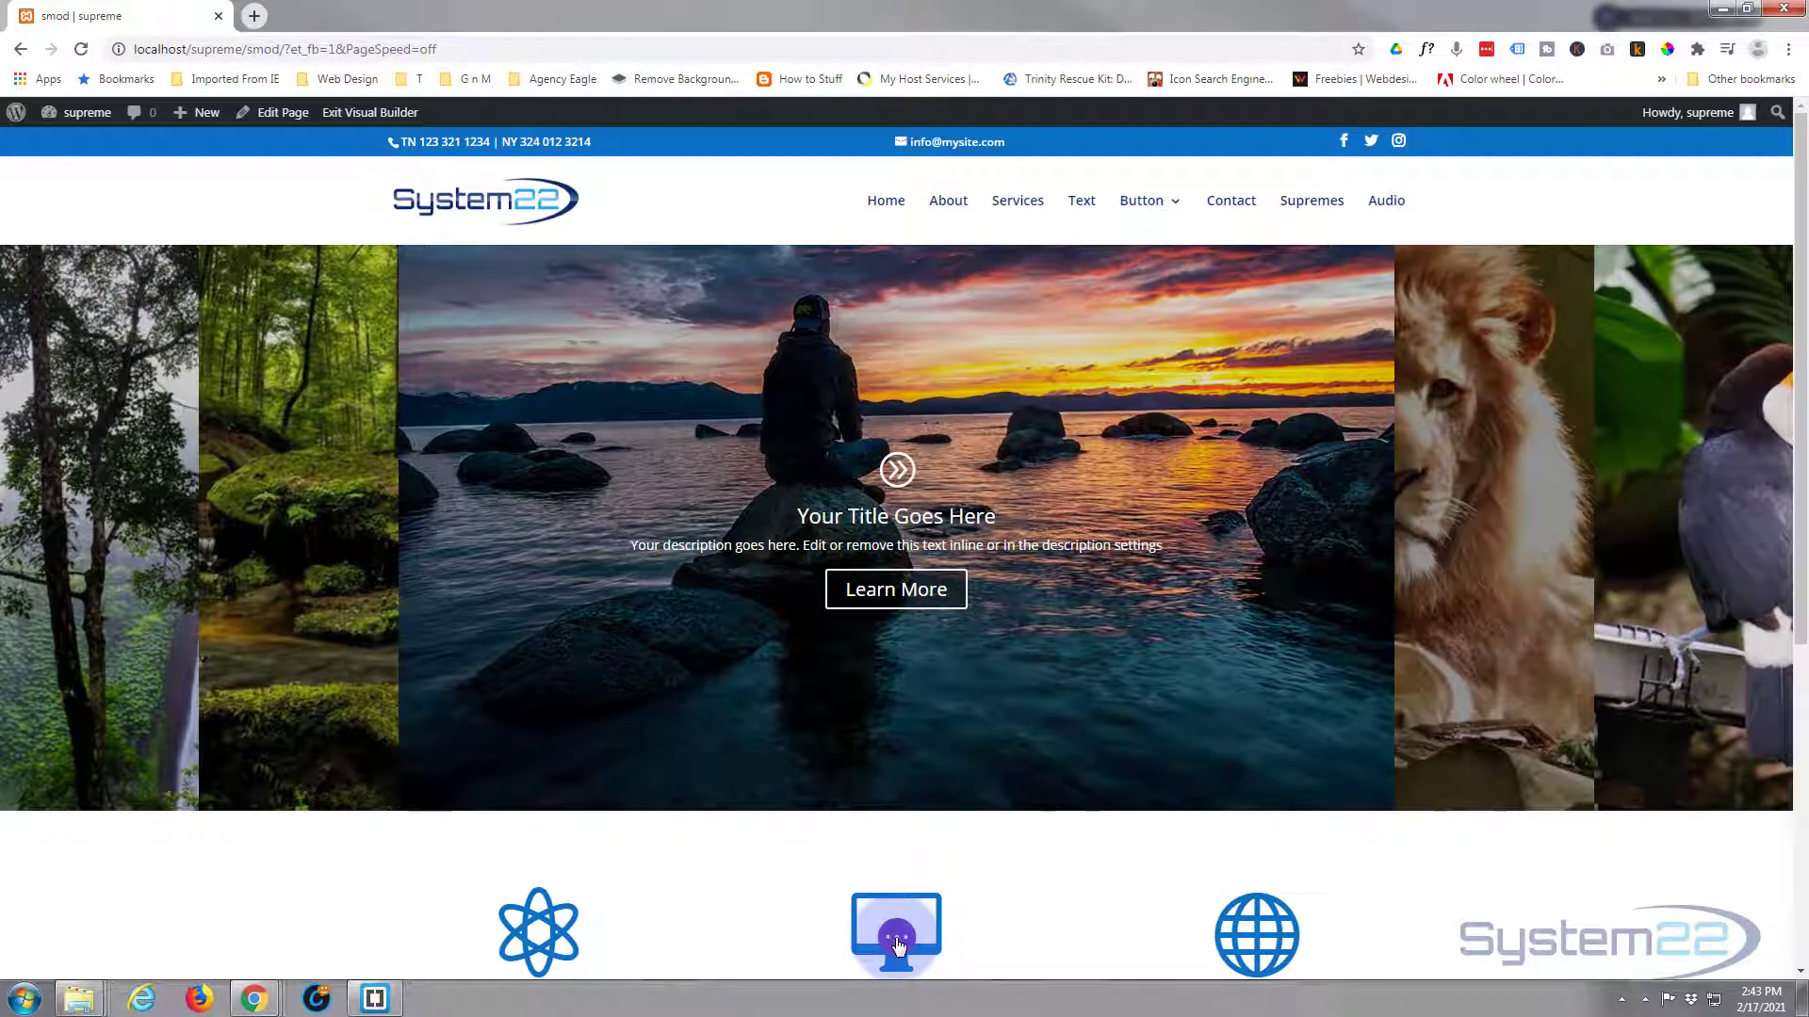
# - Save the page with the new full-width image accordion and exit to the live page
pyautogui.click(897, 942)
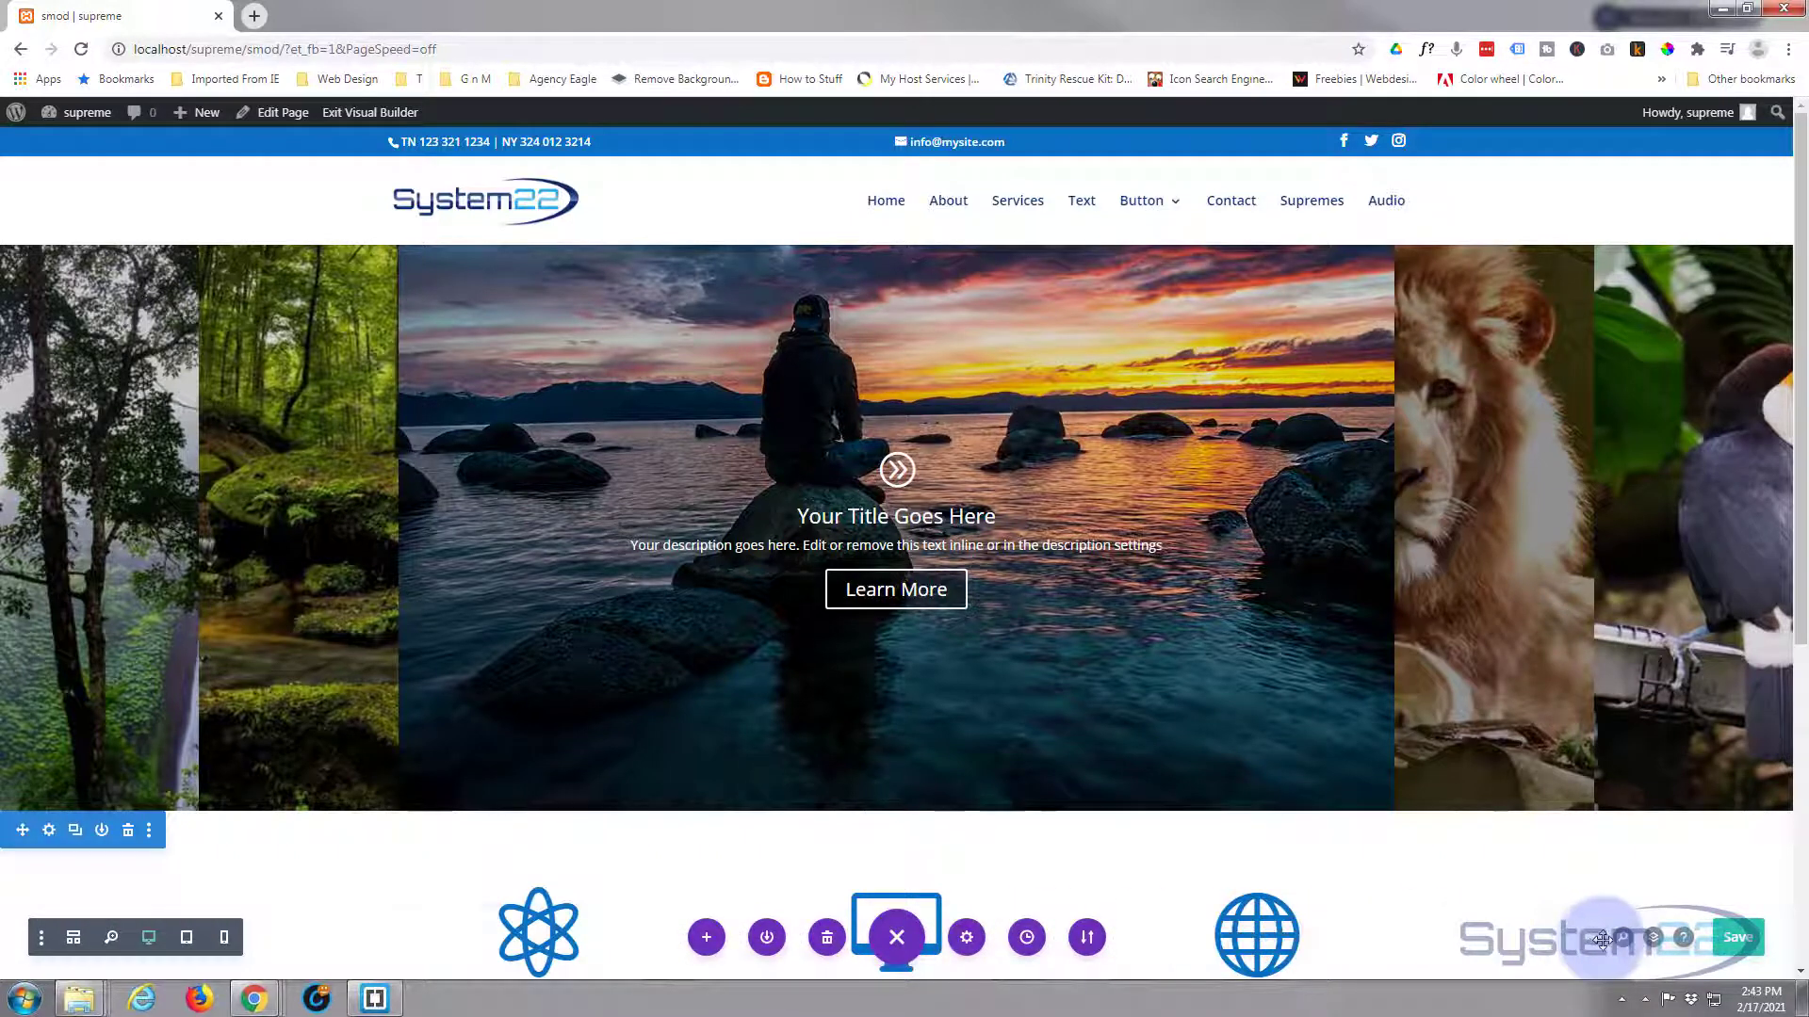
pyautogui.click(1742, 942)
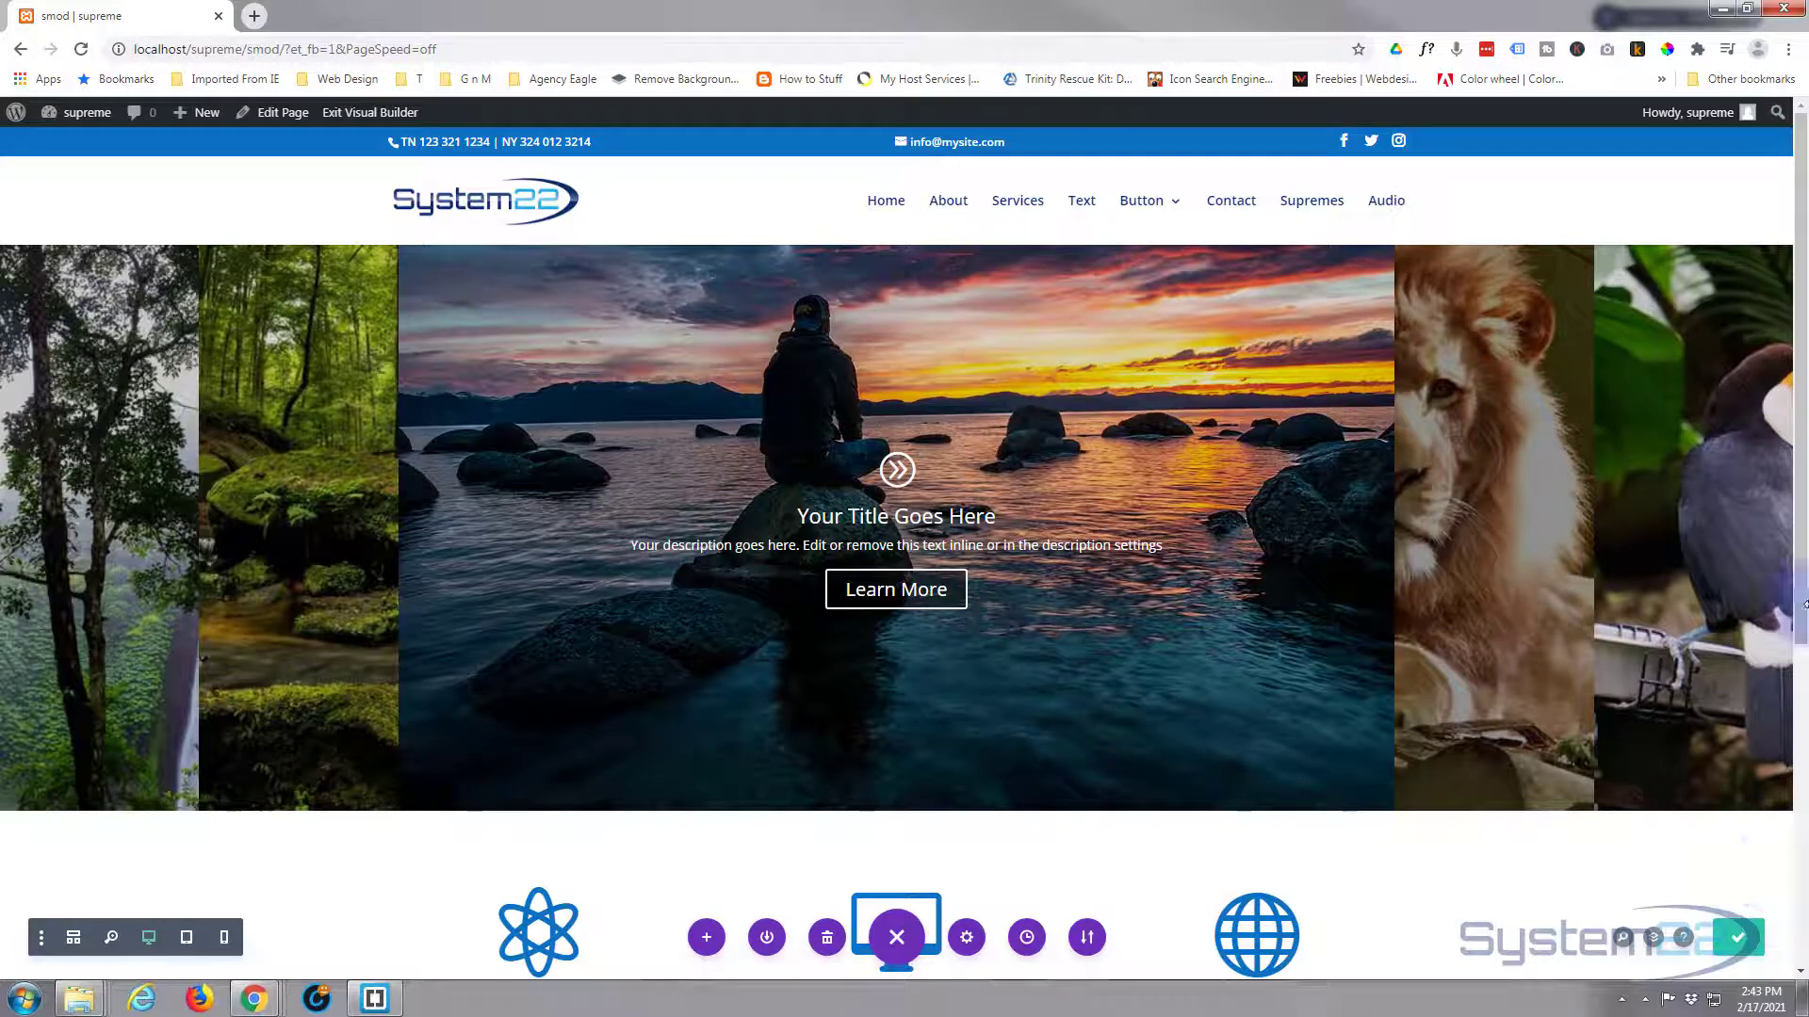
pyautogui.click(344, 114)
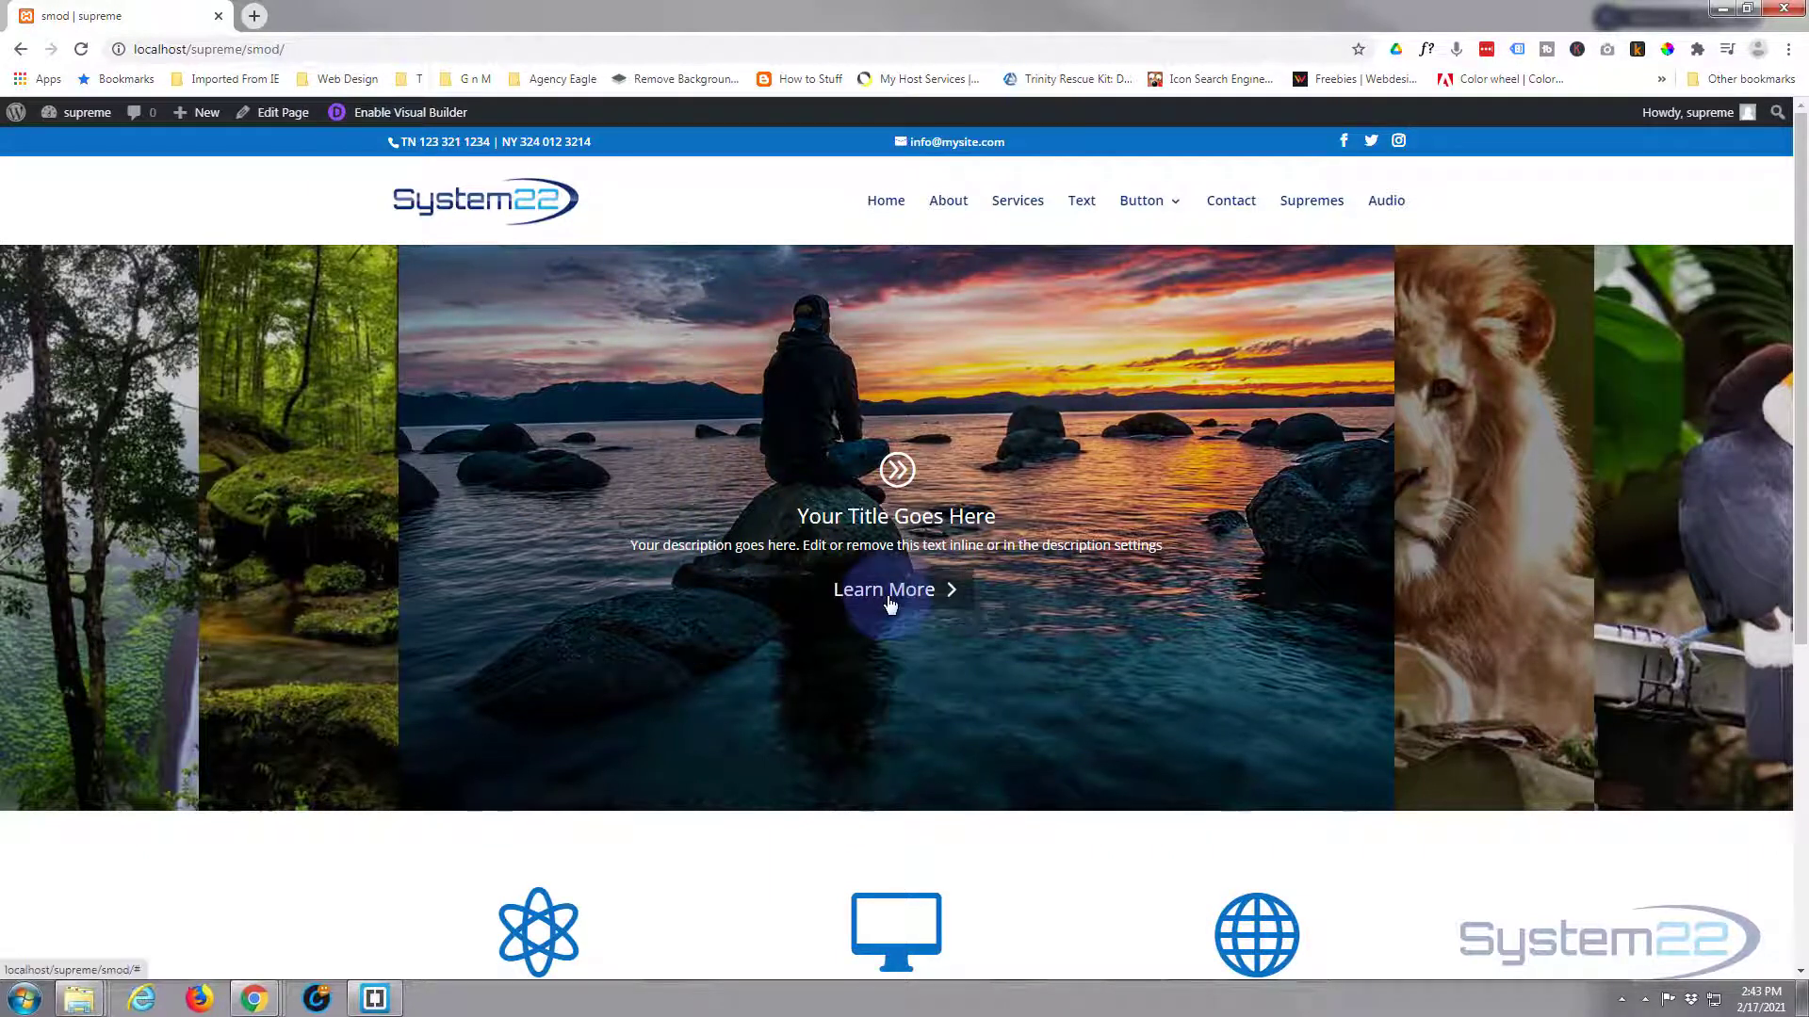
pyautogui.click(99, 512)
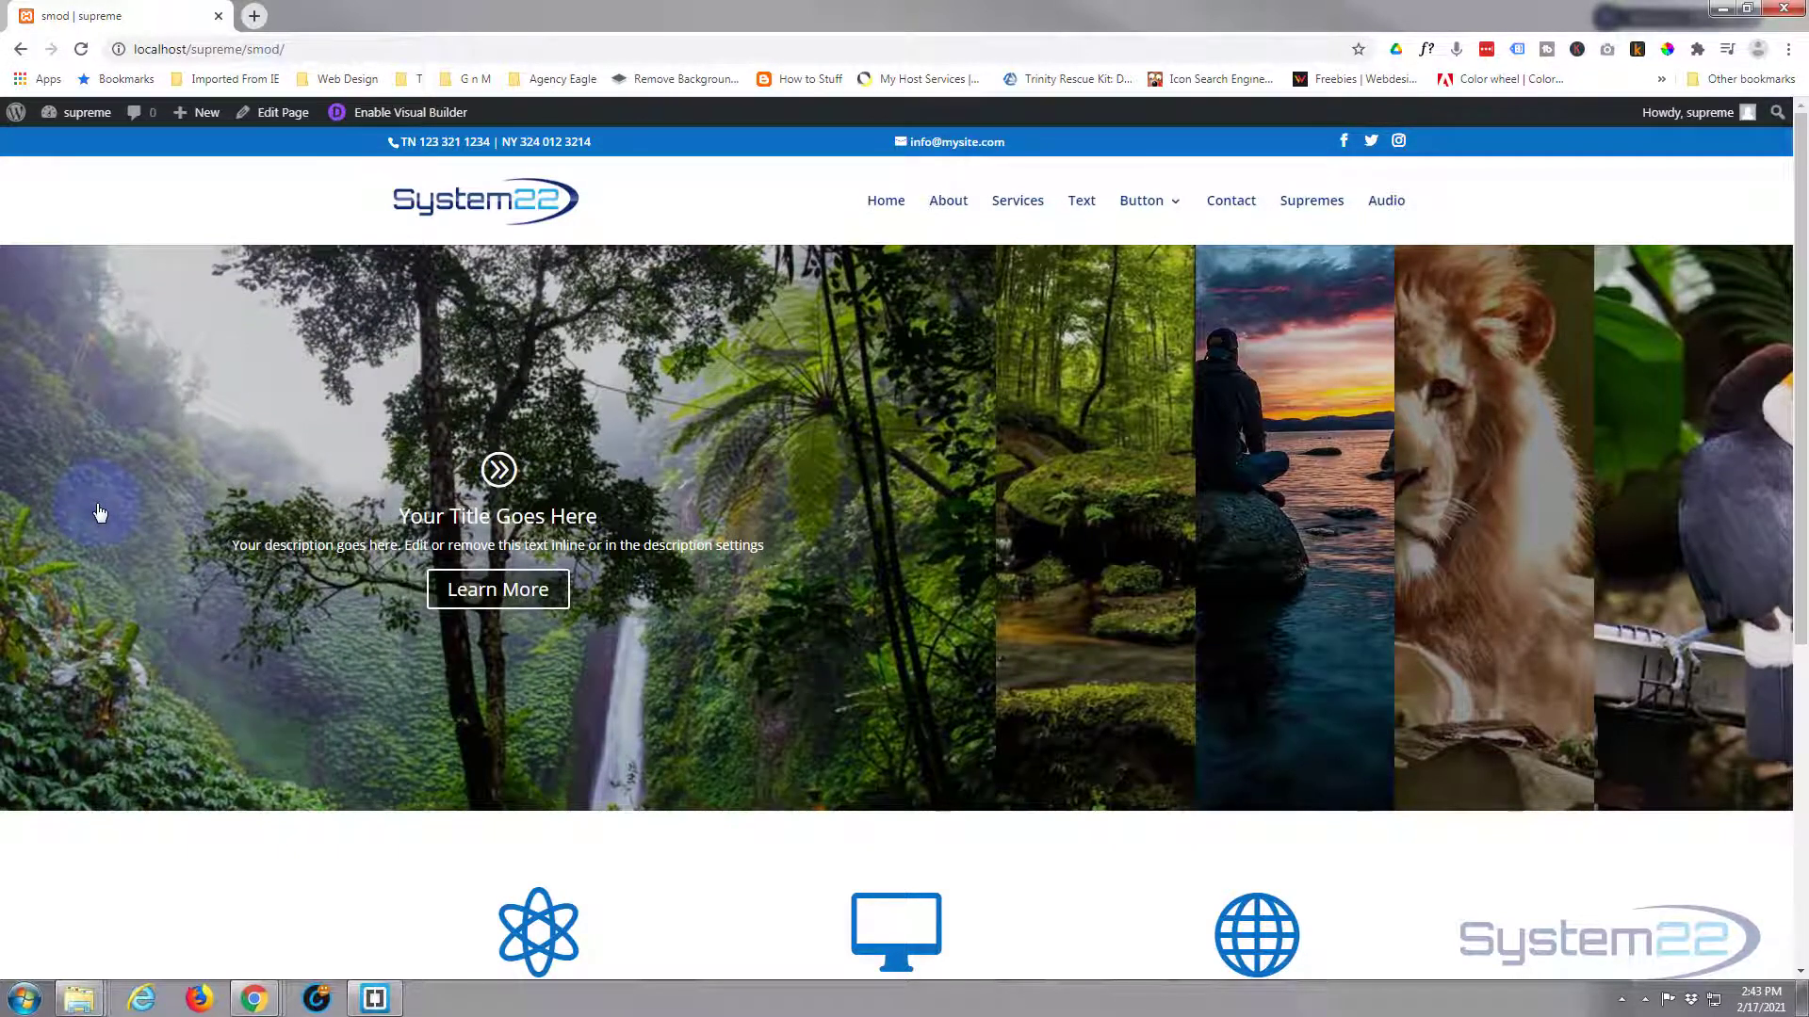
pyautogui.click(1093, 589)
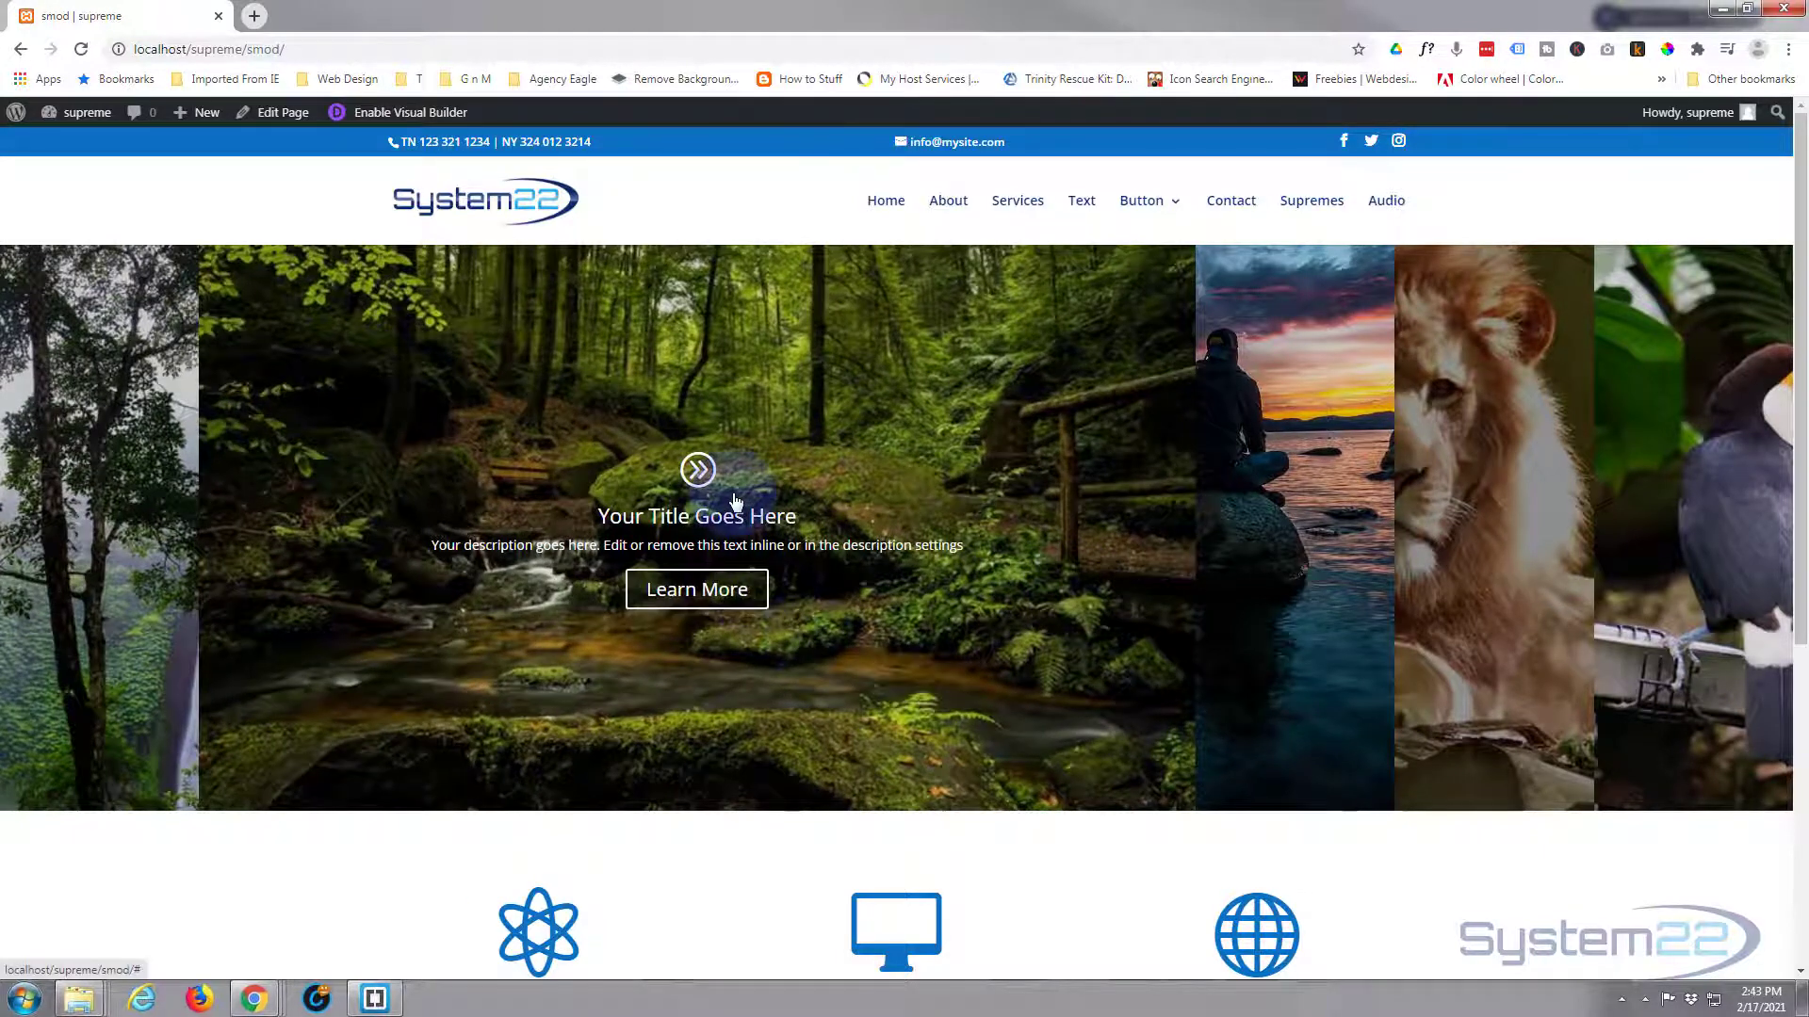
pyautogui.click(1505, 527)
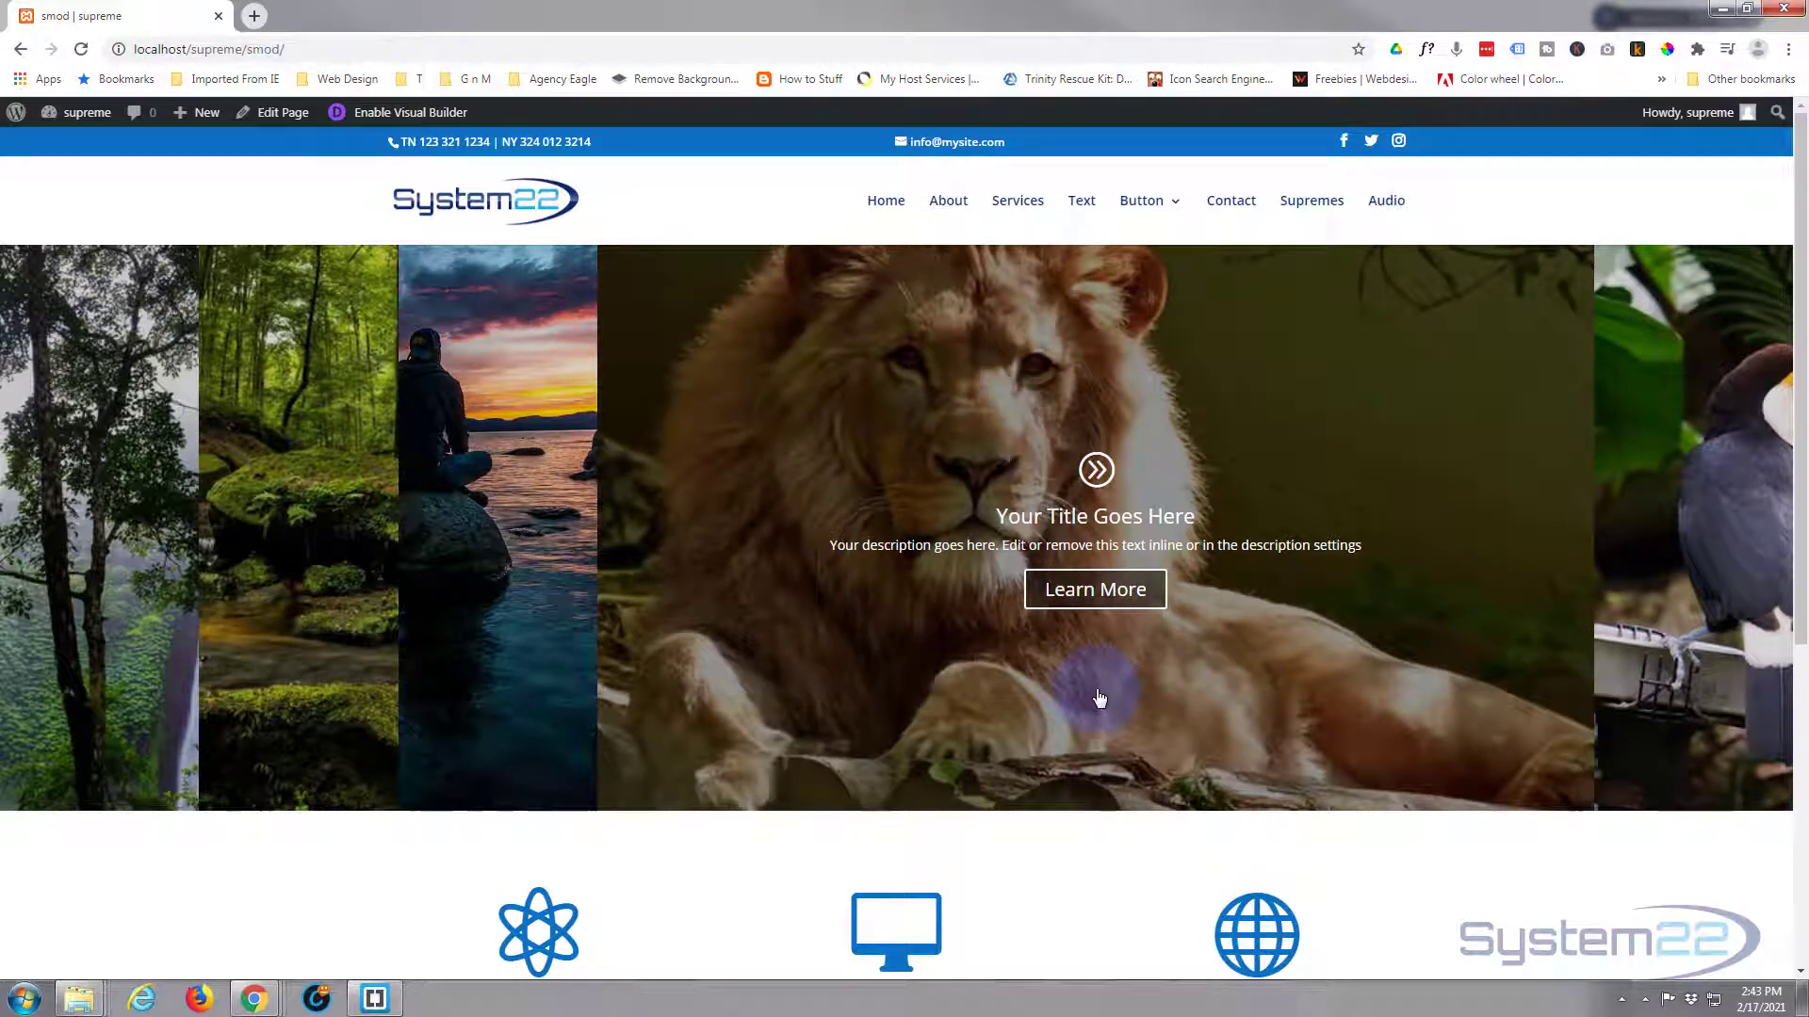
pyautogui.click(1631, 576)
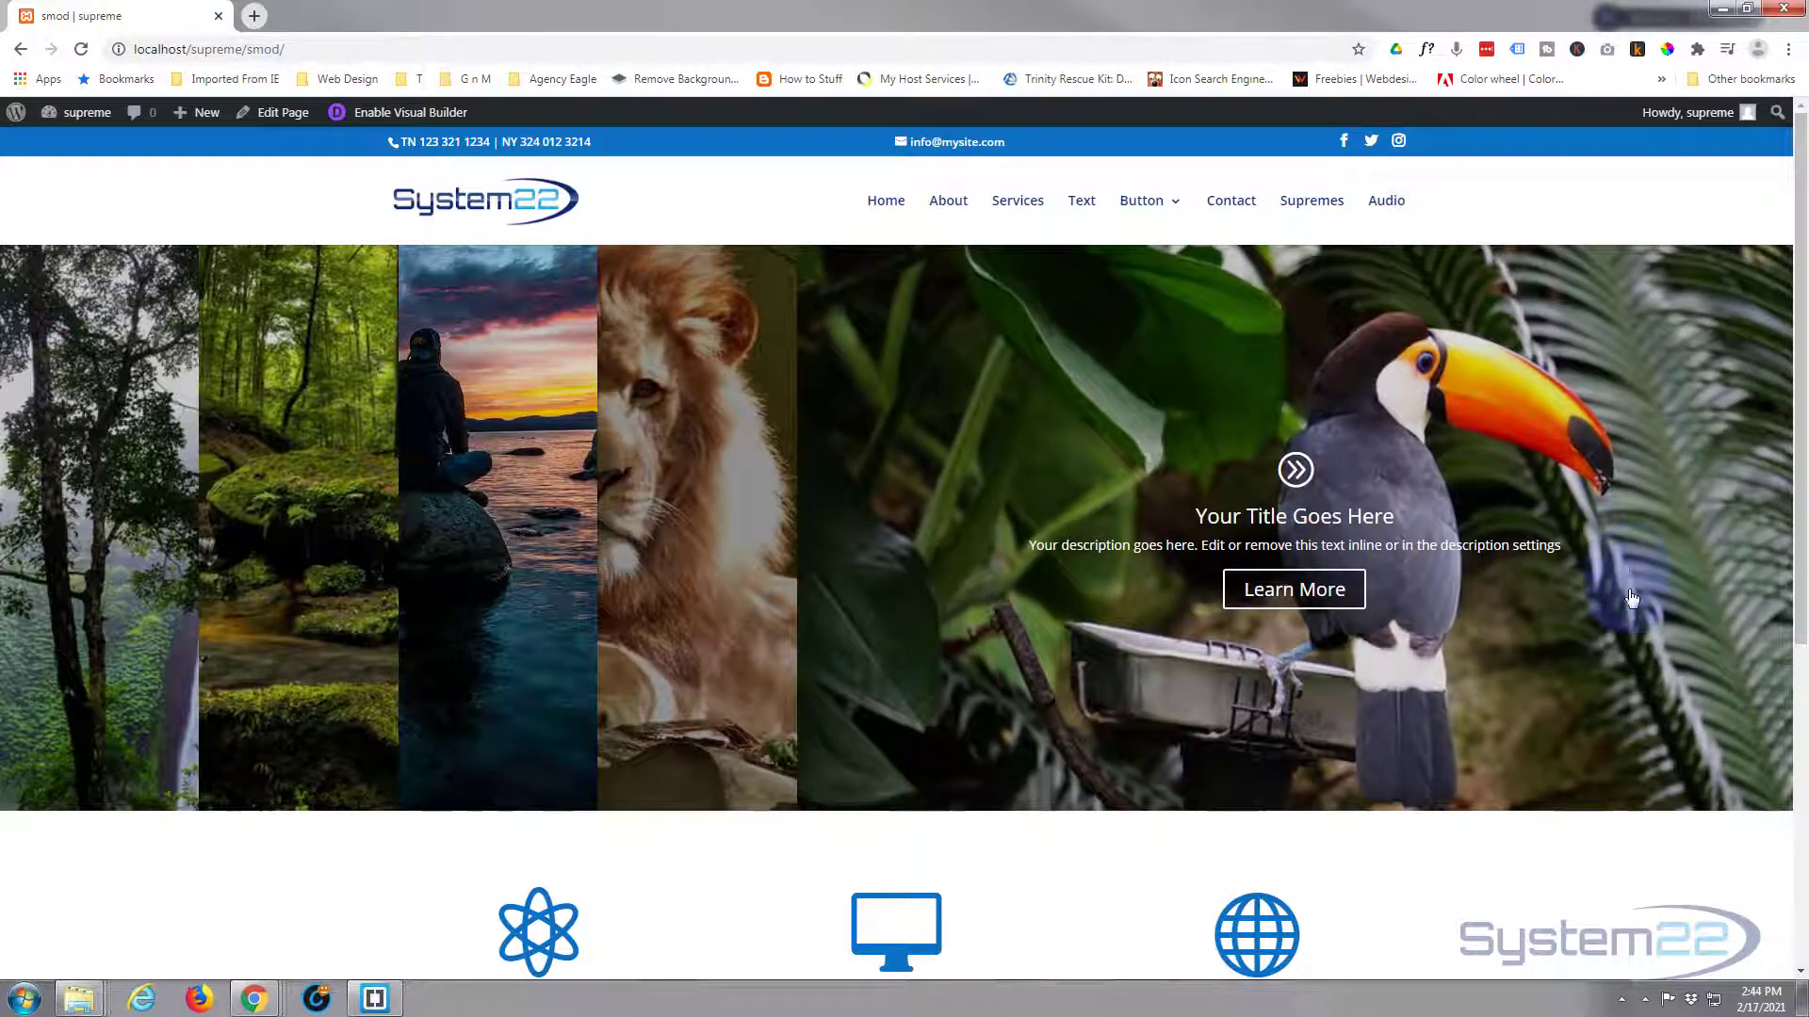
pyautogui.click(540, 544)
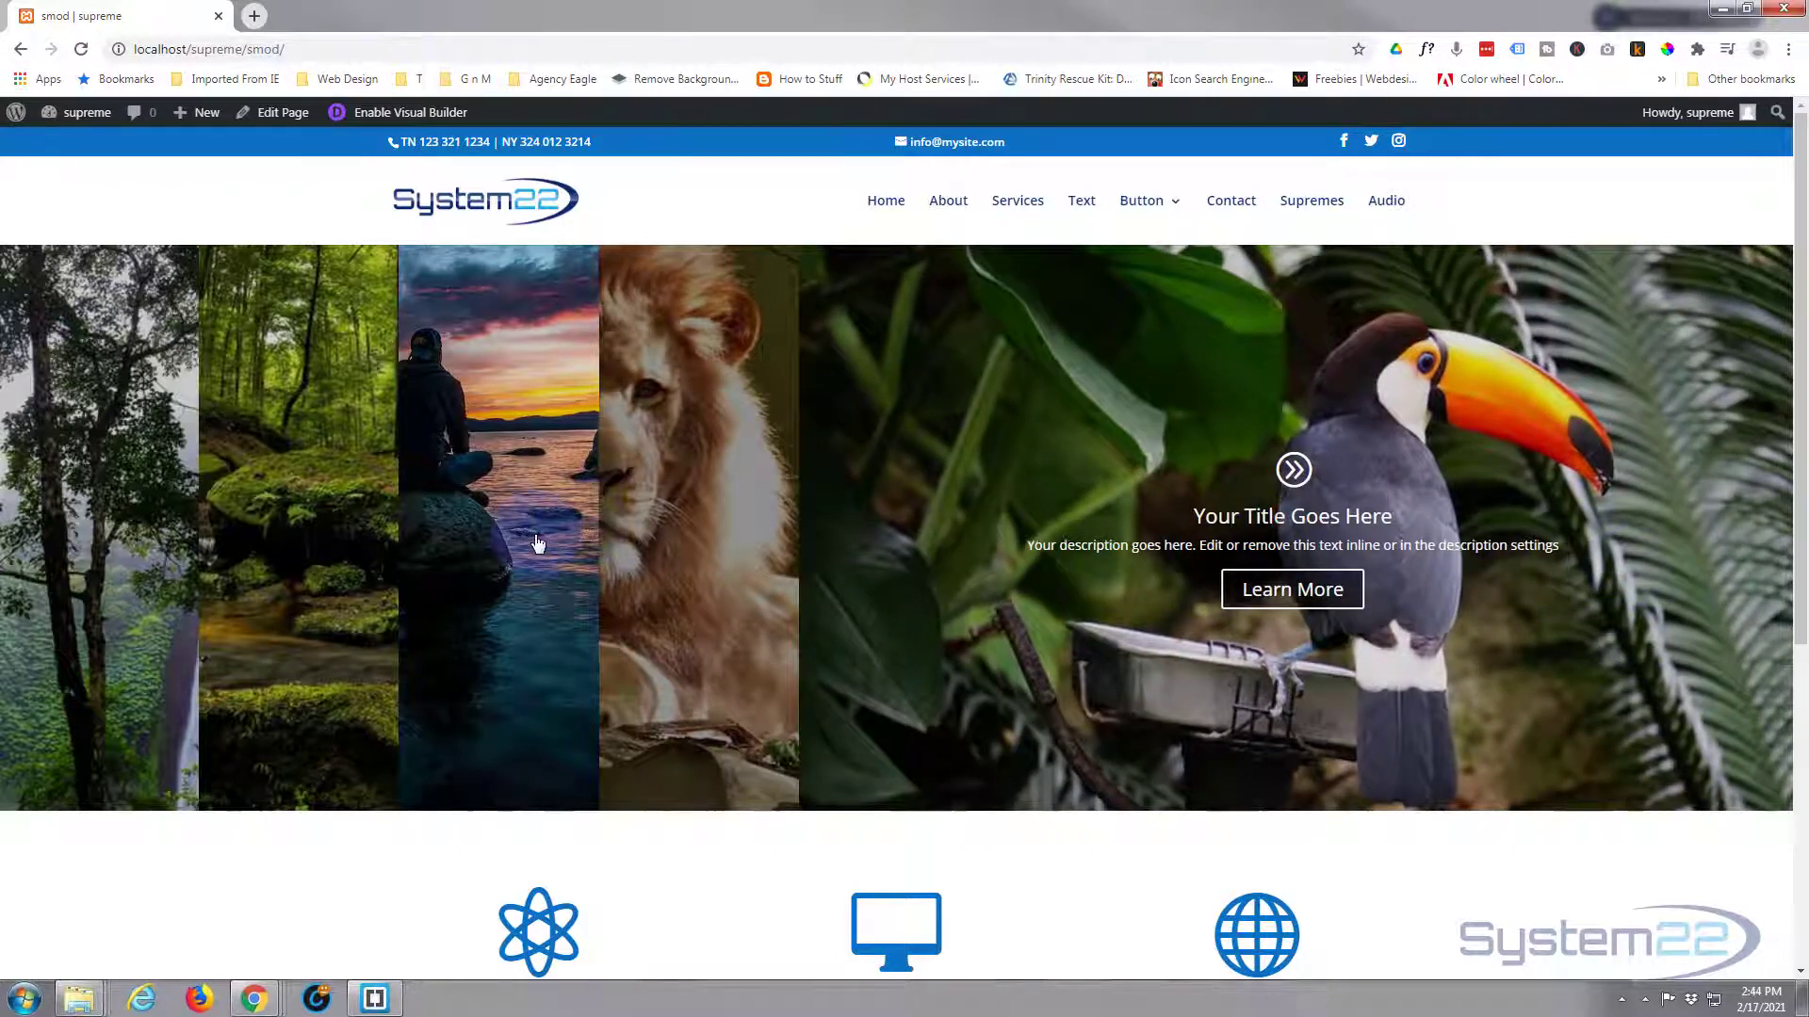